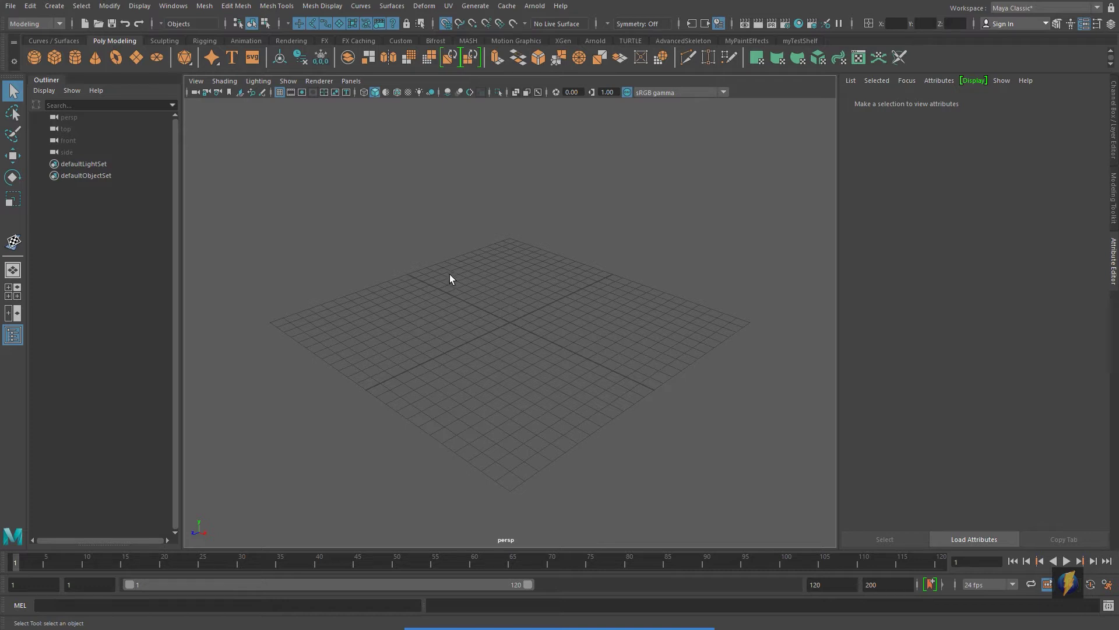
Step: Switch to Google Chrome and search Google Images for "butterfly"
key(alt+Tab)
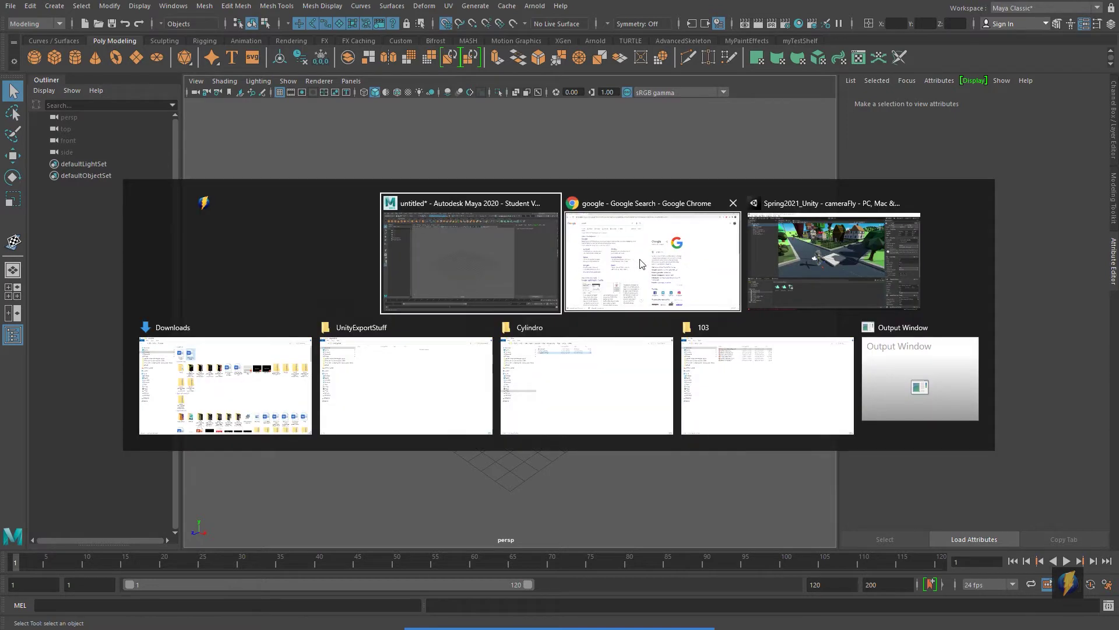
click(641, 263)
click(270, 65)
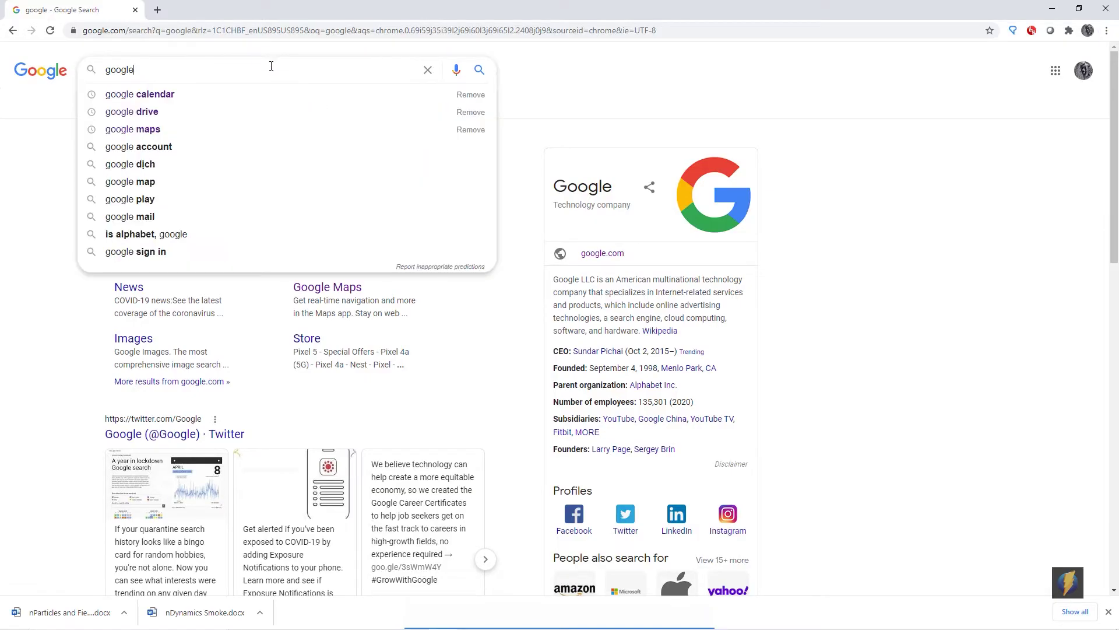
double_click(271, 66)
text(butterfly)
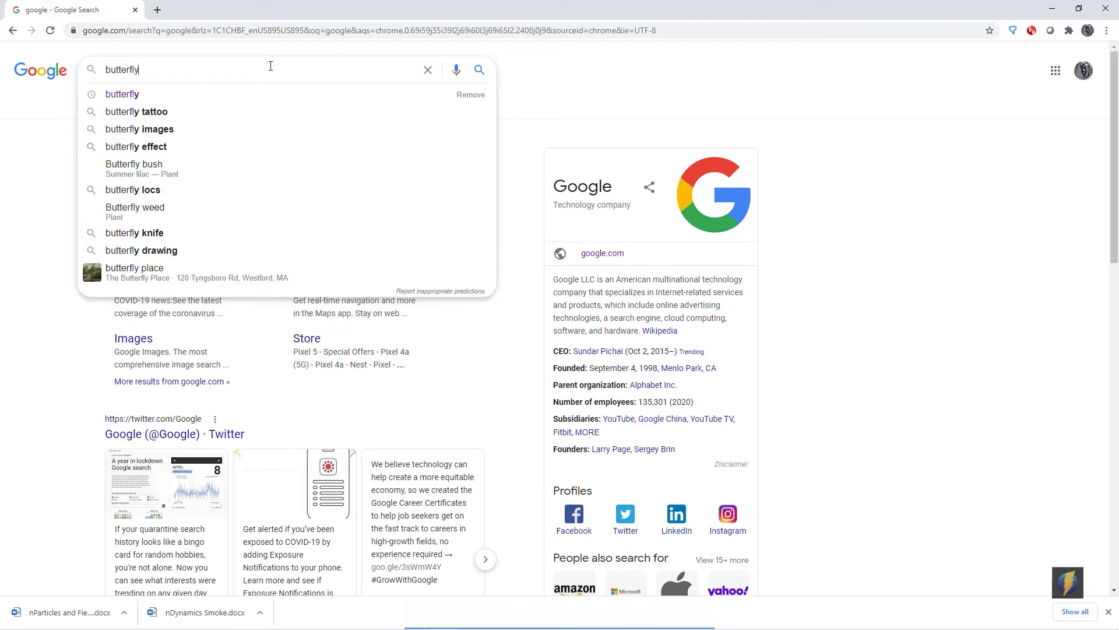
key(Return)
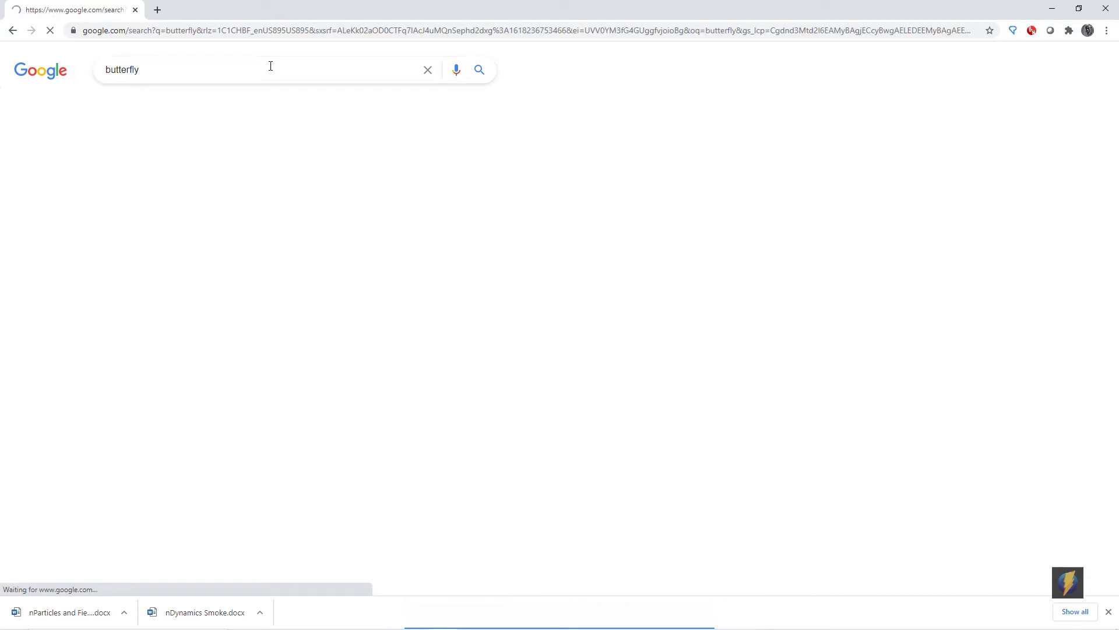
click(169, 106)
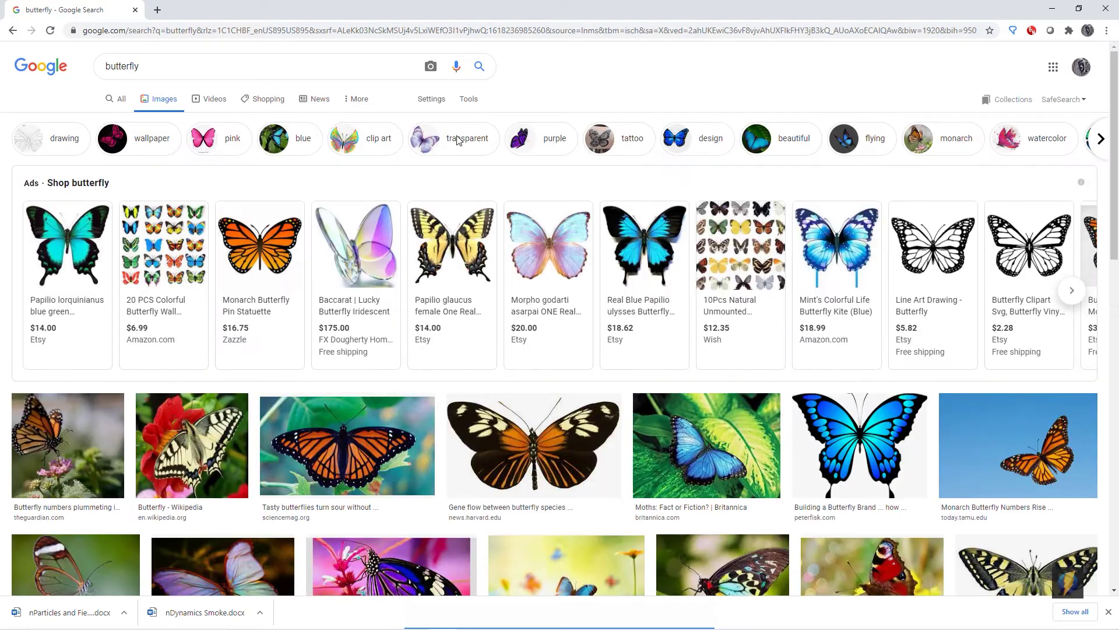
Step: Save the sciencemag.org orange-and-black butterfly picture as butterfly_16x9_0 in JPEG format, in the maya projects folder Butterfly\sourceimages
scroll(610, 321, down, 3)
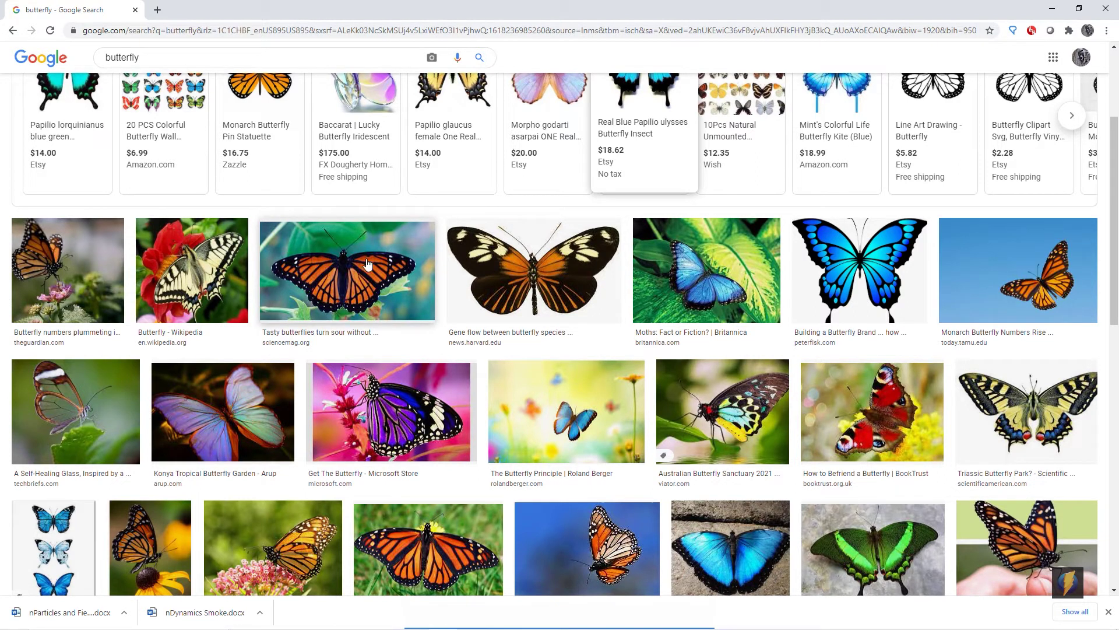
click(338, 275)
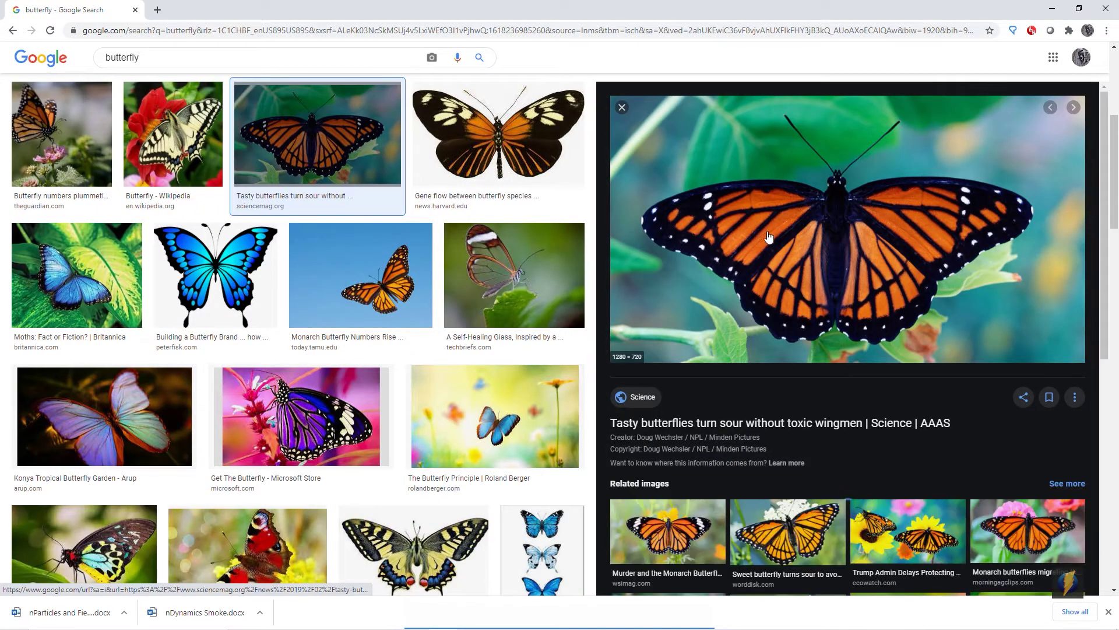
right_click(778, 202)
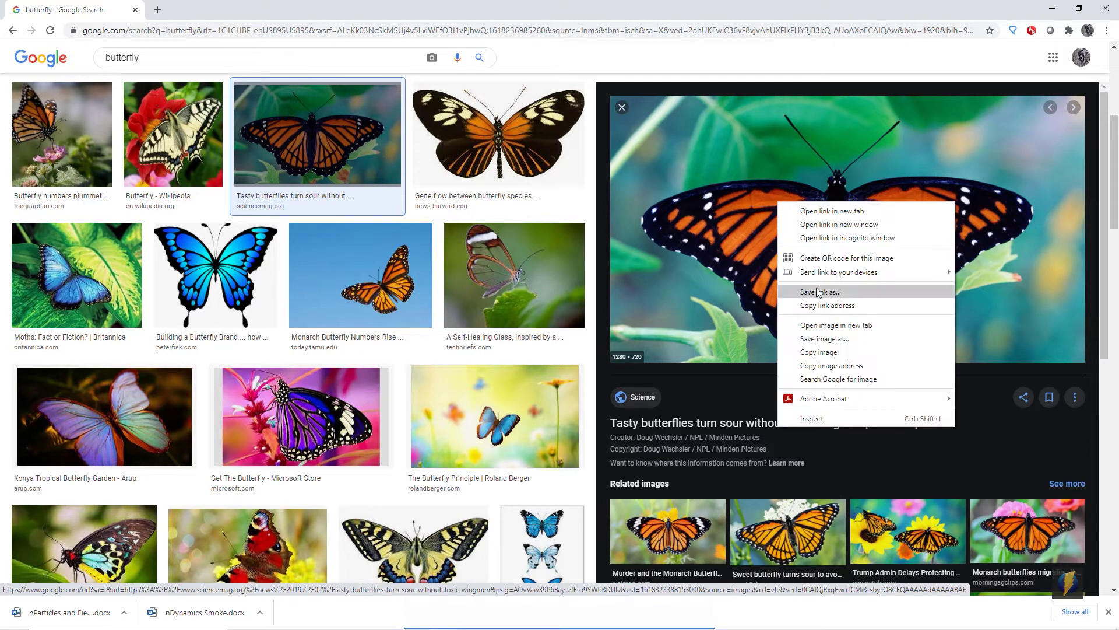
click(824, 338)
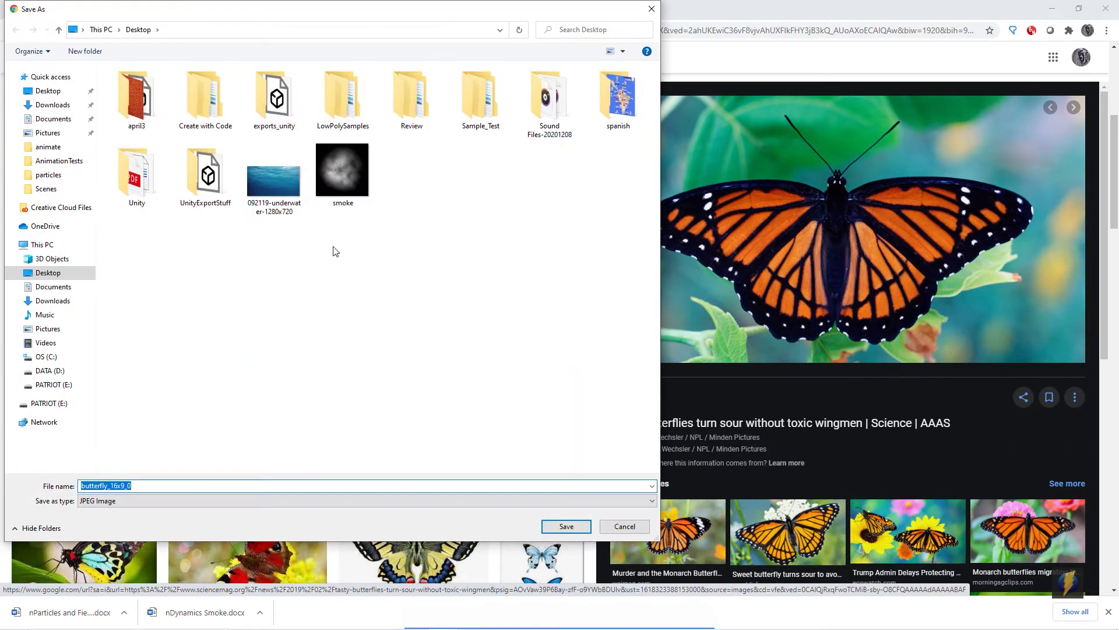
click(56, 119)
double_click(146, 134)
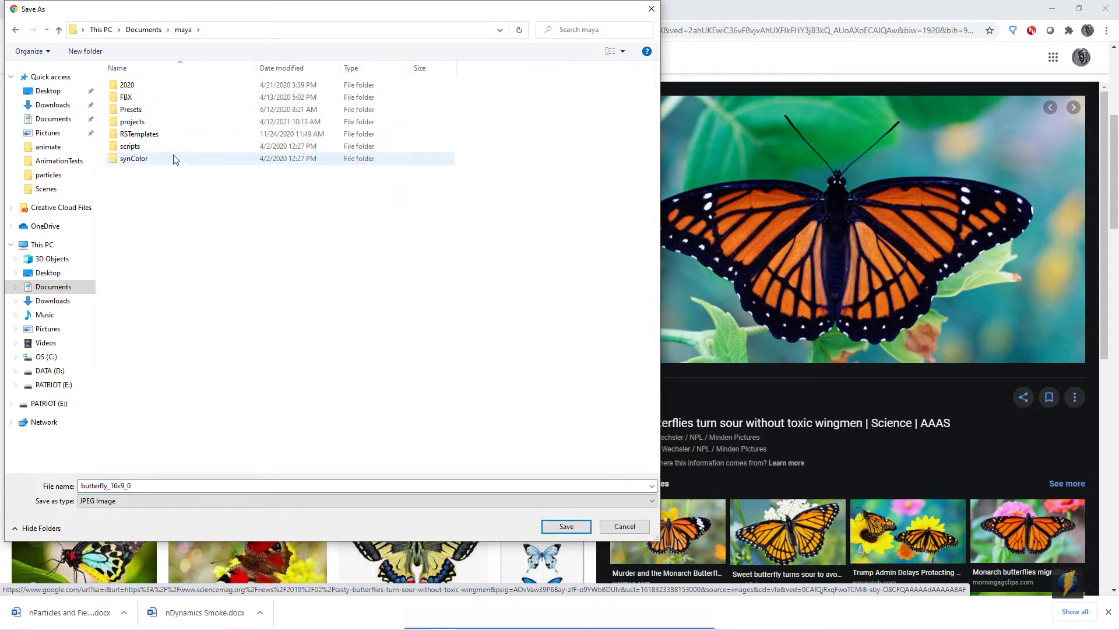
double_click(133, 121)
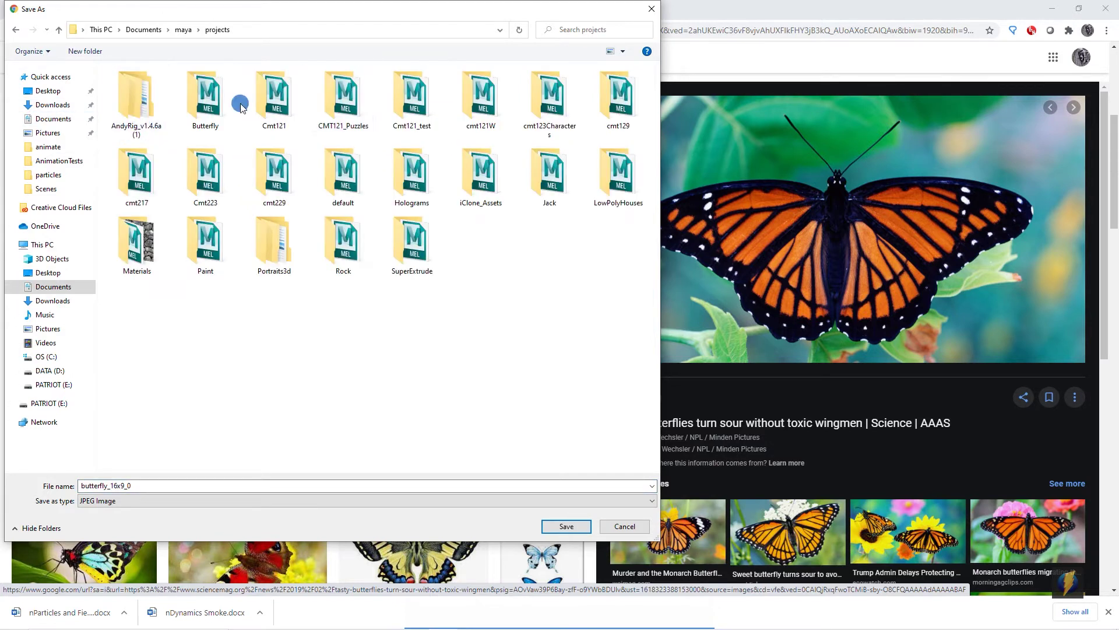
double_click(205, 97)
click(165, 232)
double_click(166, 233)
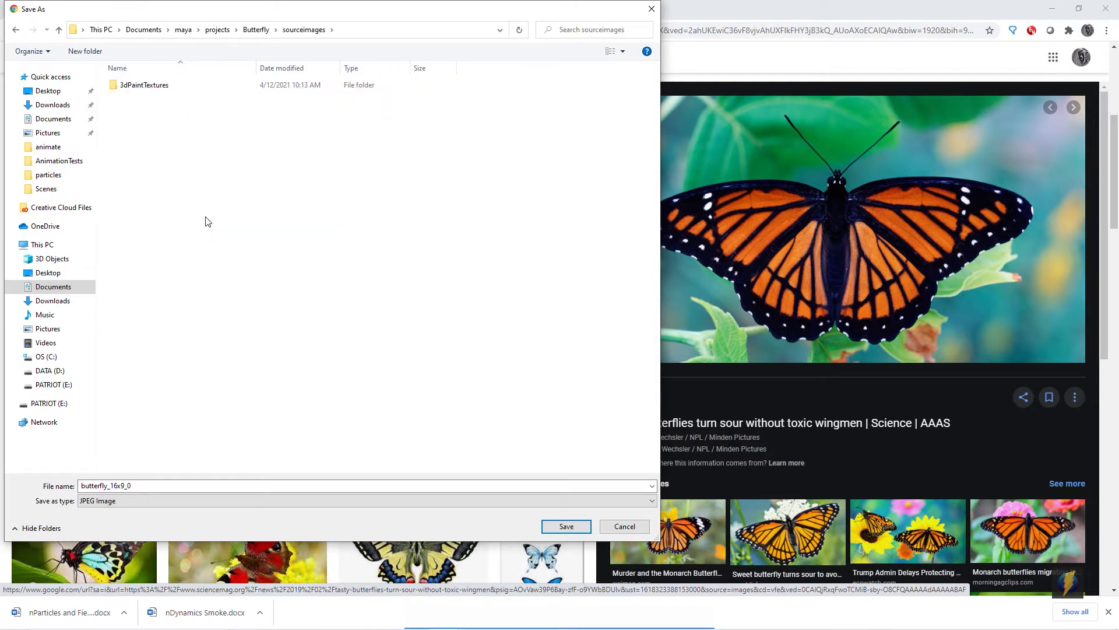
click(567, 526)
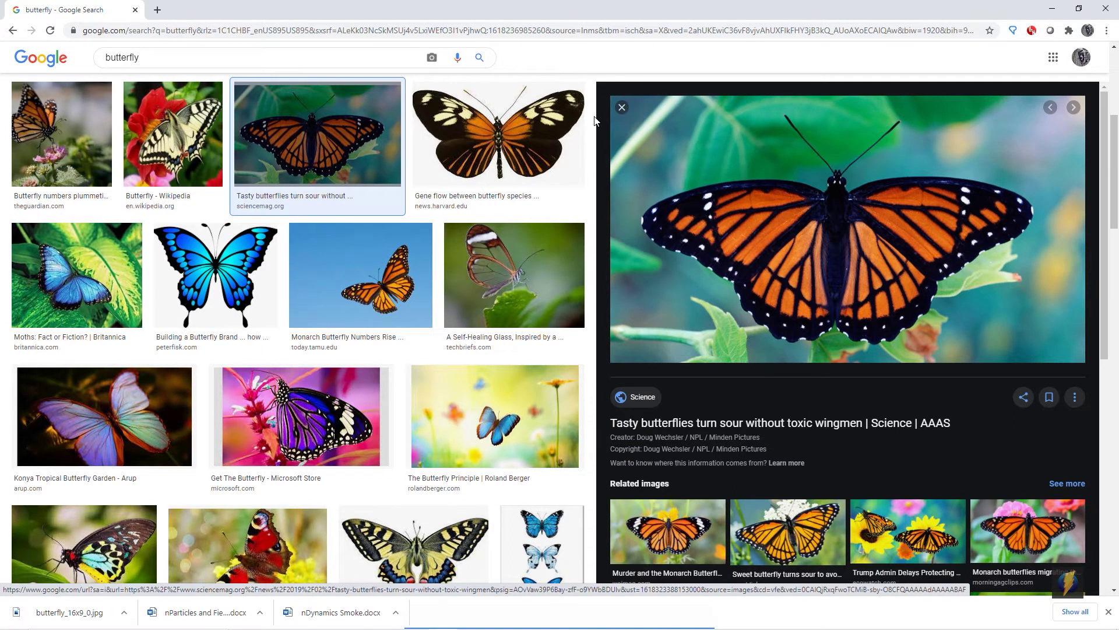
Step: Switch back to Maya and import butterfly_16x9_0.jpg as an image plane in the front view
key(alt+Tab)
click(651, 231)
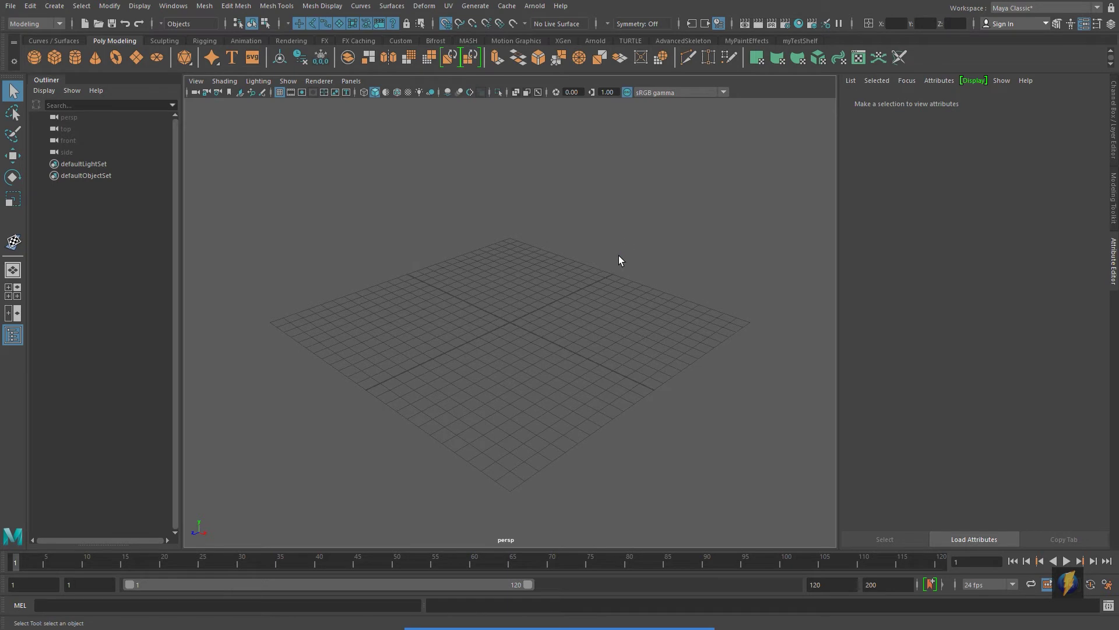
key(space)
key(space)
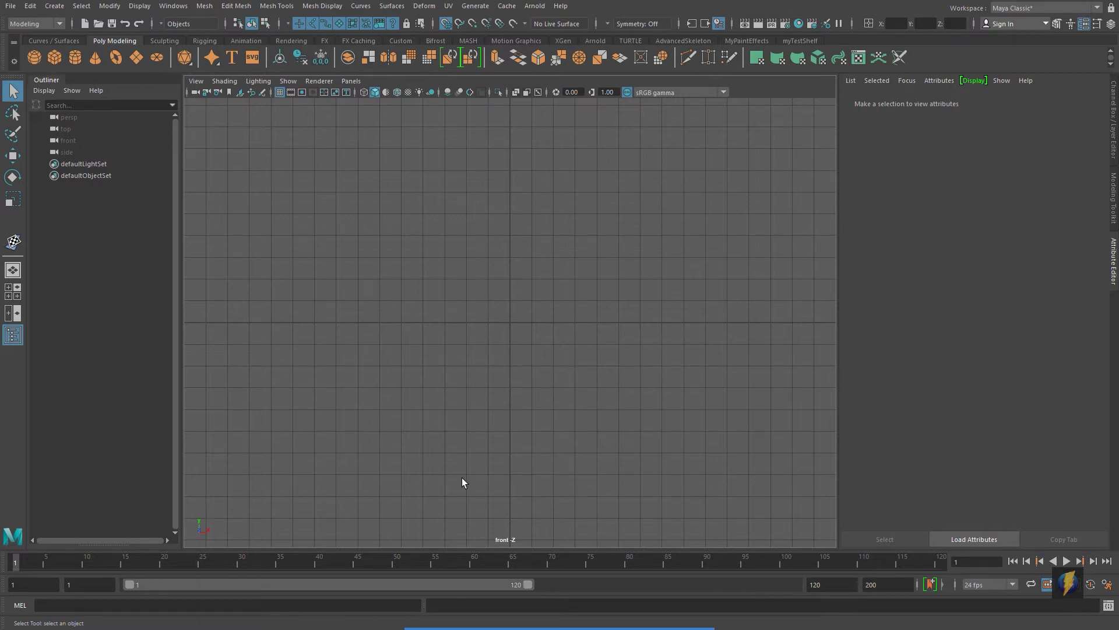
click(200, 82)
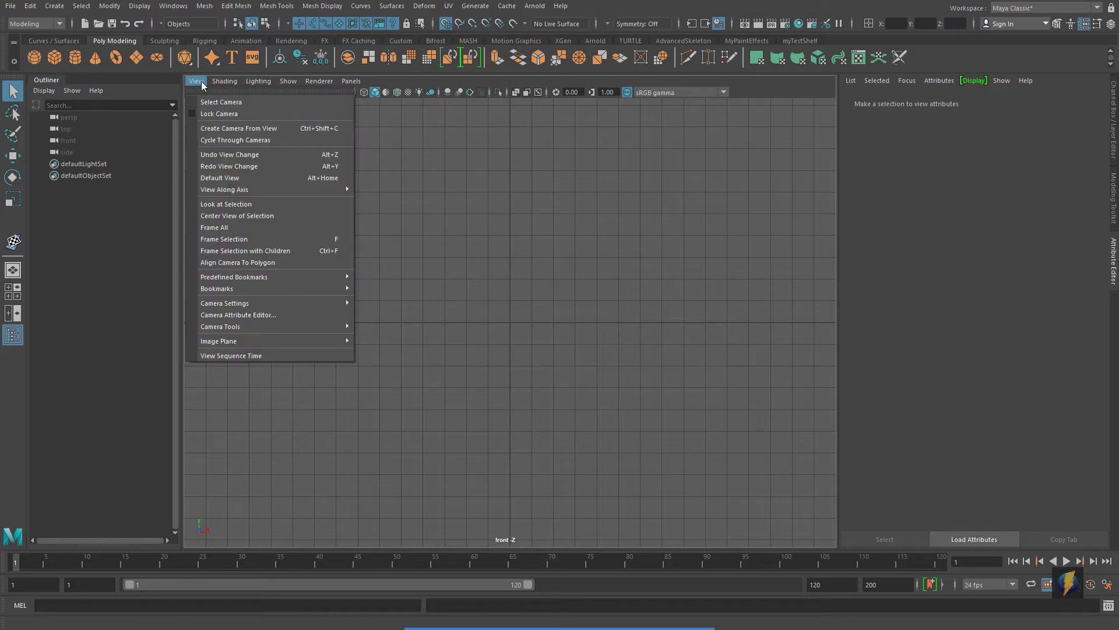
mouse_move(224, 341)
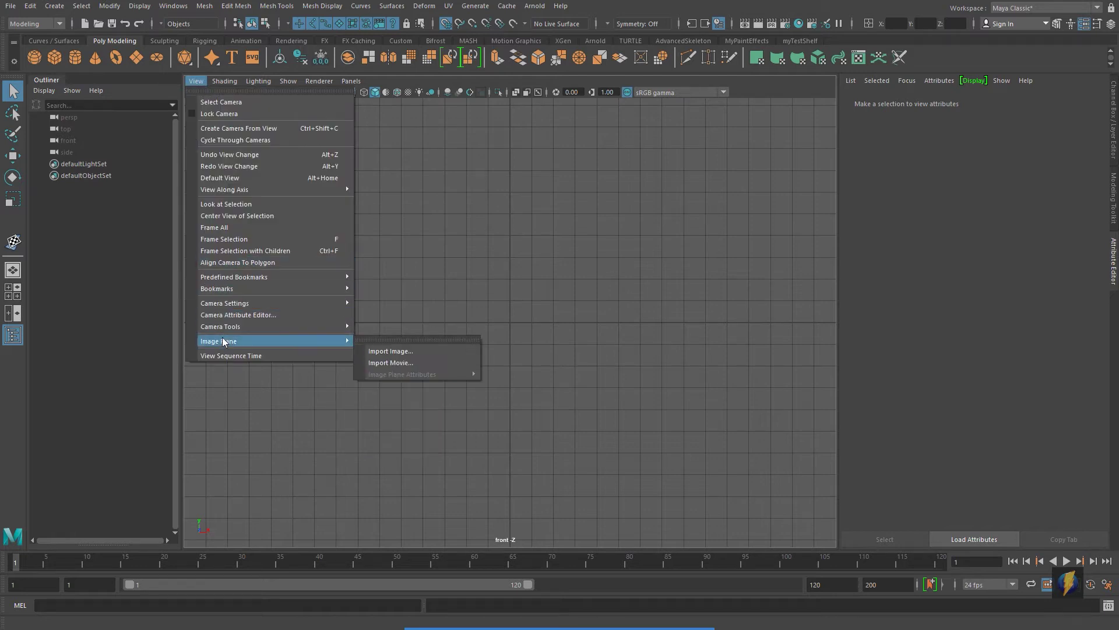
click(411, 348)
click(176, 191)
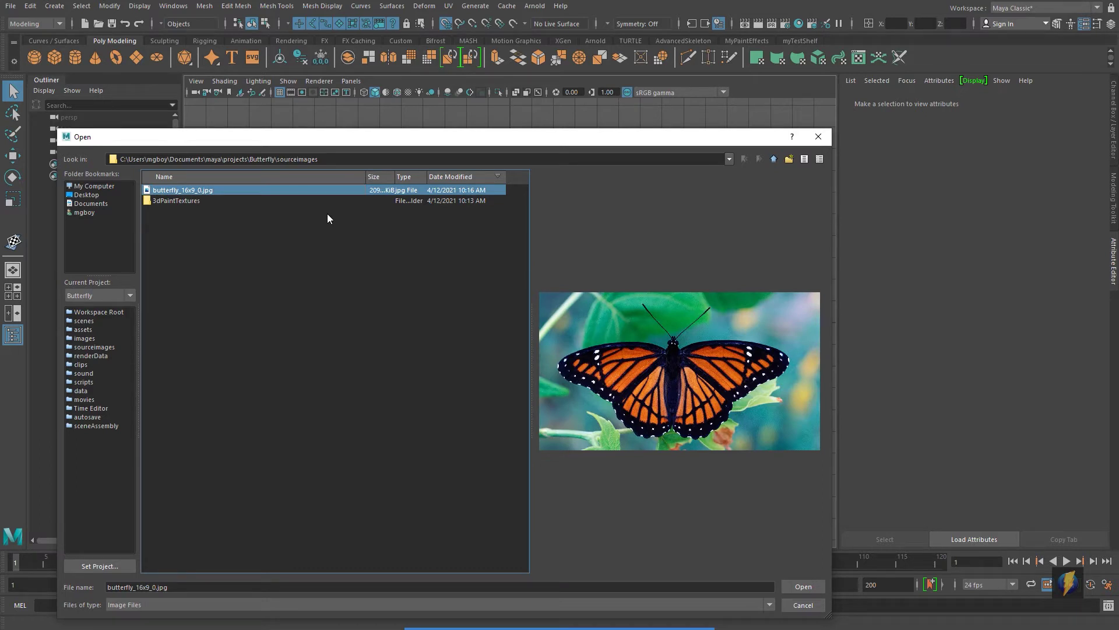
click(803, 585)
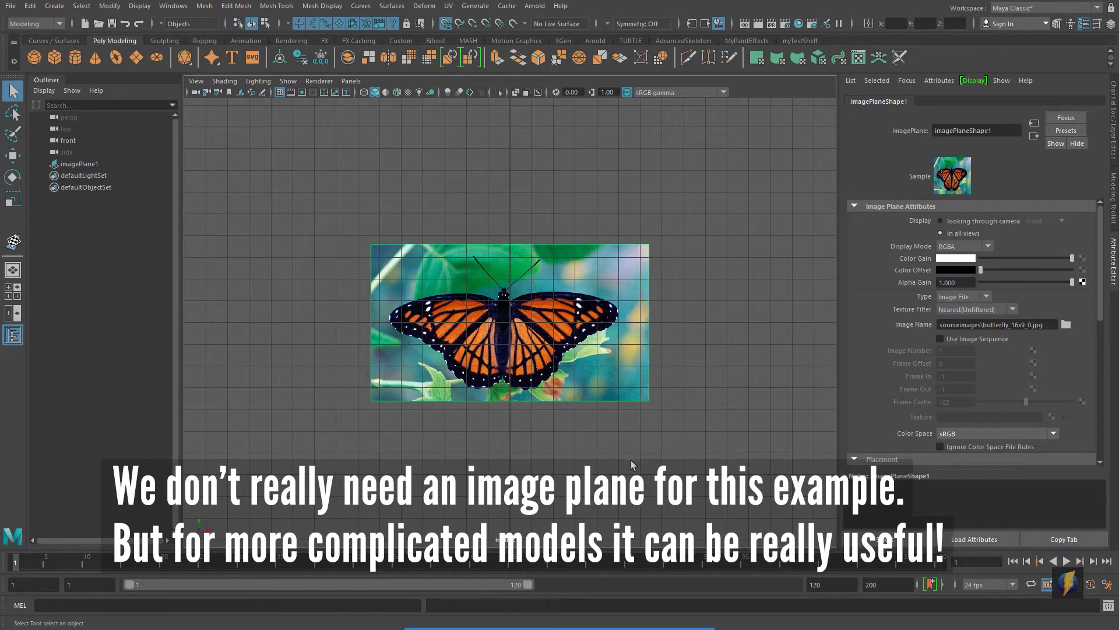
Step: Move the image plane about 0.29 units along X so the butterfly's body is centred on the vertical grid axis
scroll(574, 464, up, 1)
scroll(574, 463, up, 1)
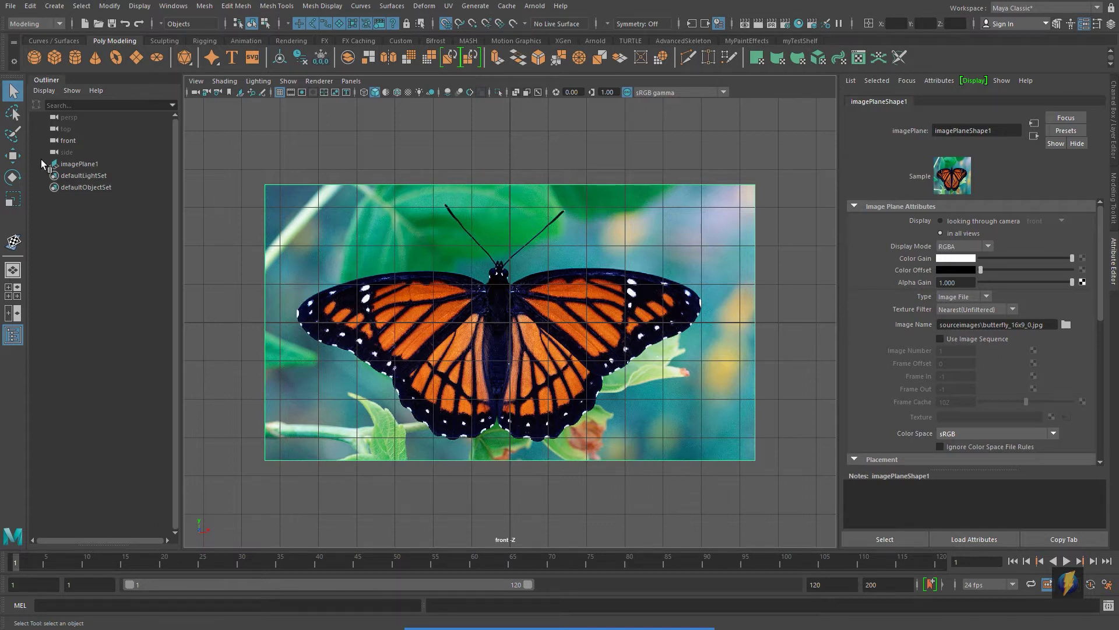
click(13, 155)
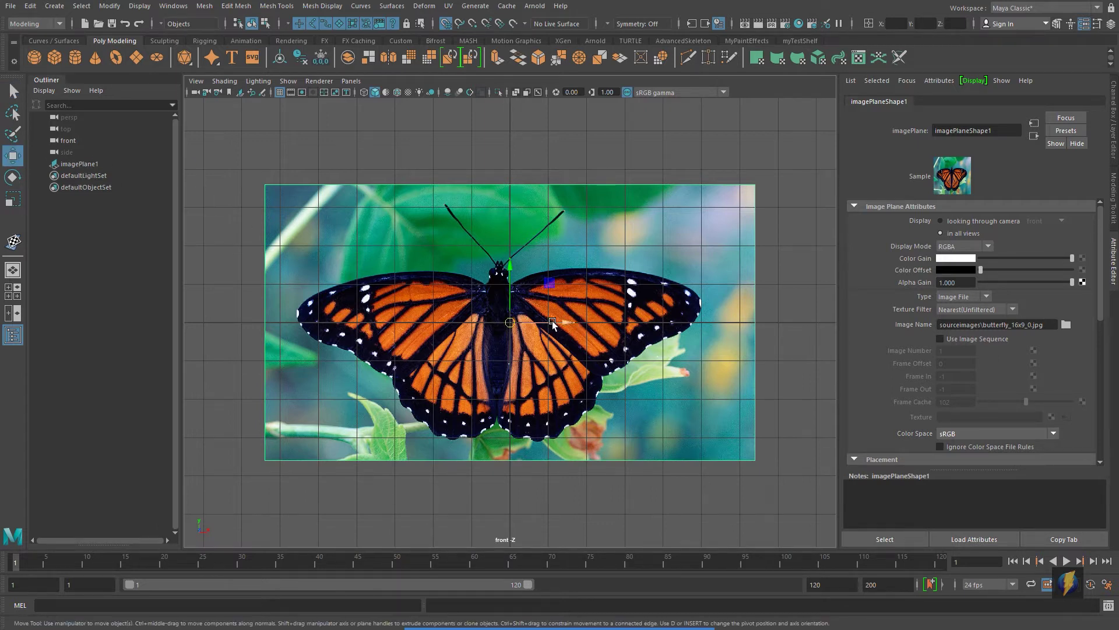
drag(552, 323, 591, 323)
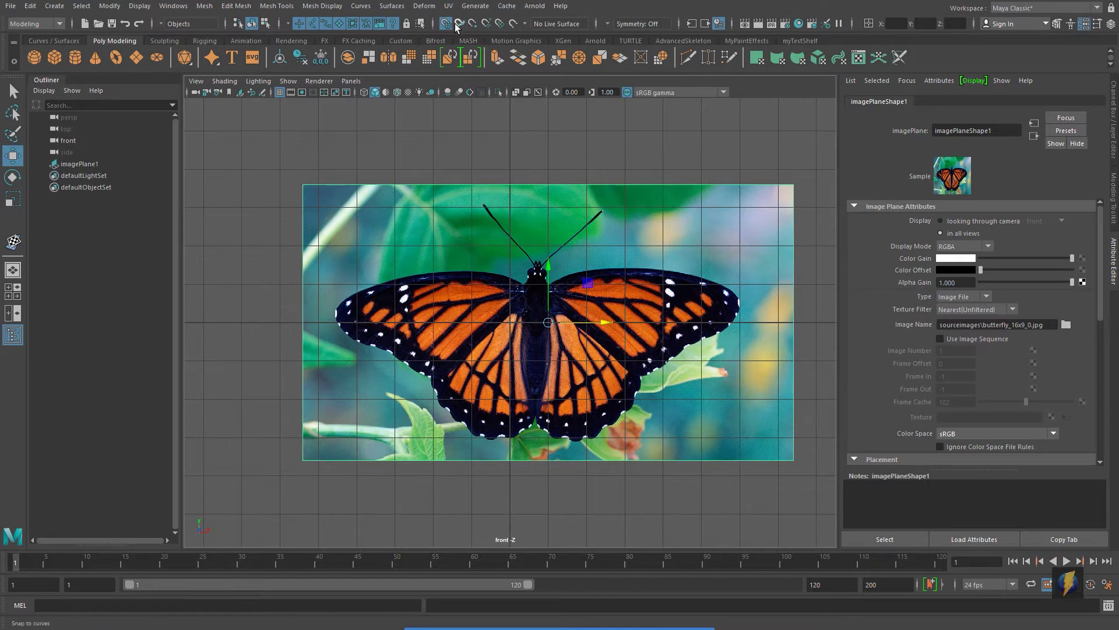
drag(601, 323, 574, 324)
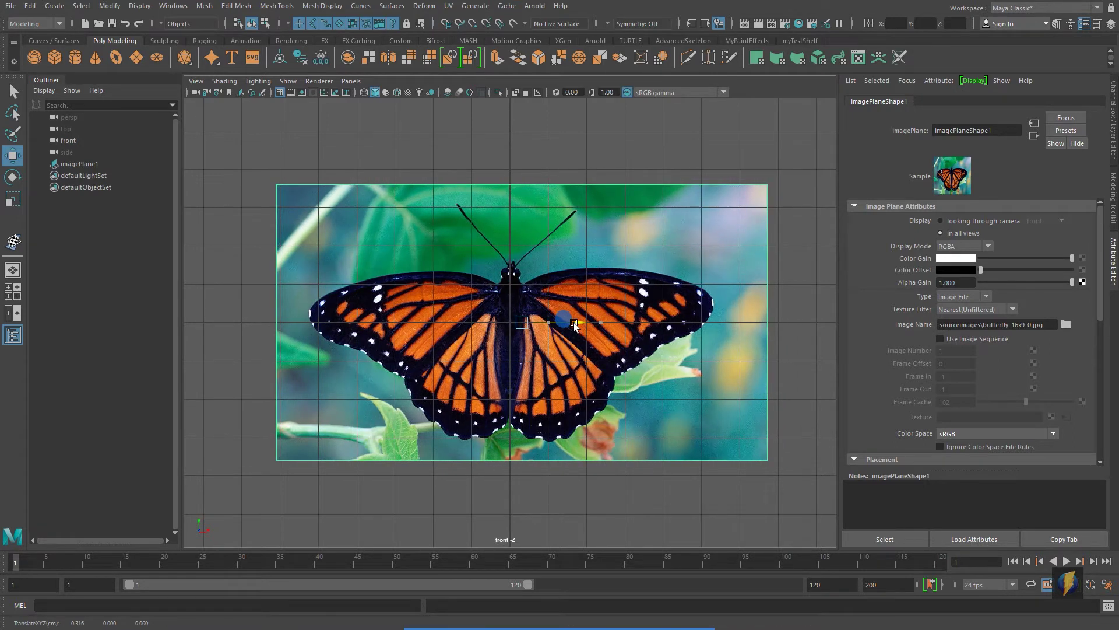
drag(575, 325, 573, 324)
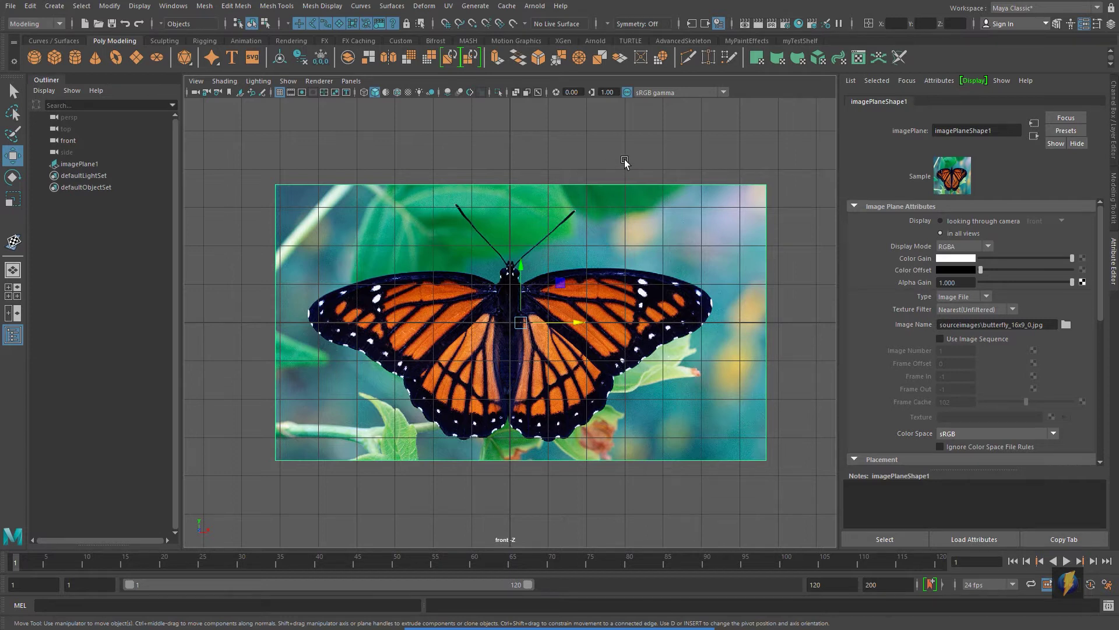
Step: Push the image plane back along Z to about -13.8, behind the grid in the perspective view
key(space)
key(space)
mouse_move(664, 274)
alt+mouse_down()
mouse_move(588, 271)
mouse_move(652, 254)
mouse_move(669, 285)
alt+mouse_up()
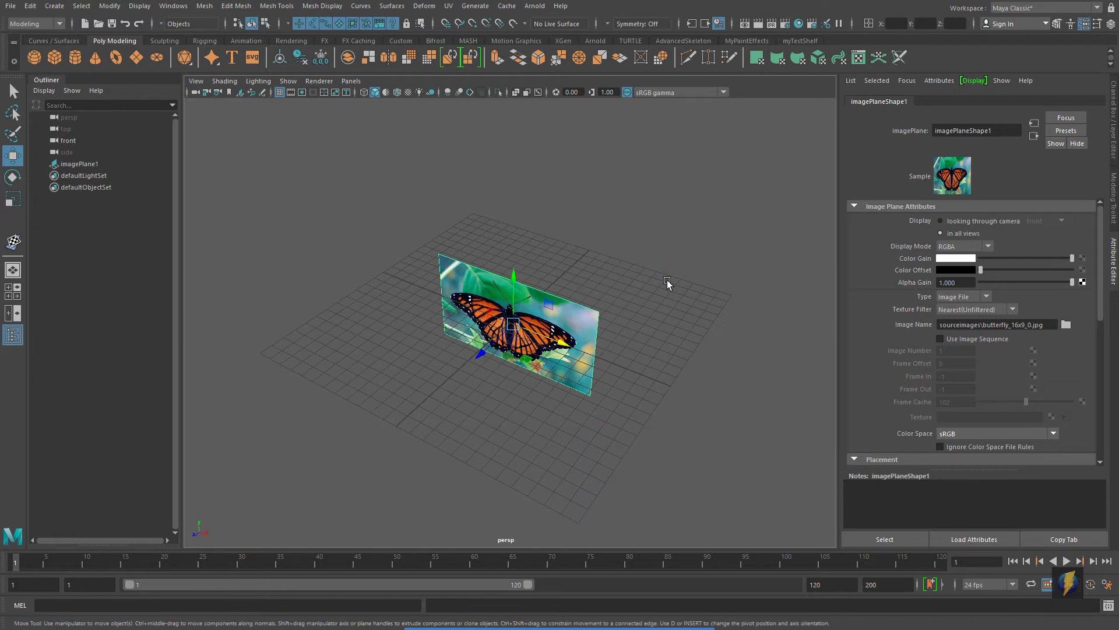
key(space)
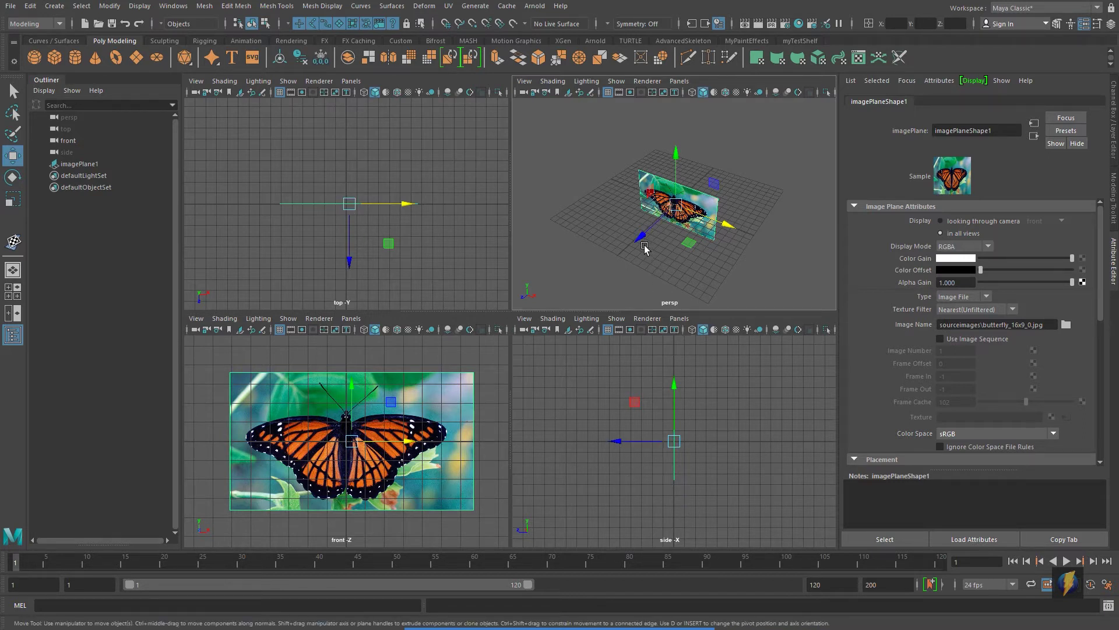
drag(640, 240, 678, 202)
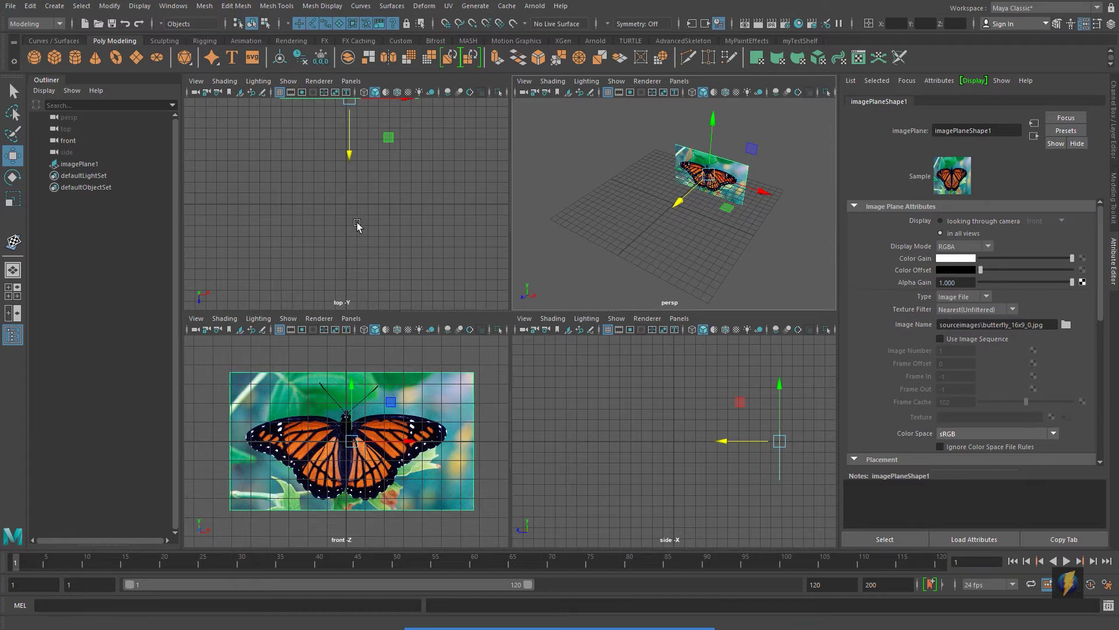
mouse_move(688, 198)
alt+mouse_down()
mouse_move(711, 230)
mouse_move(702, 209)
alt+mouse_up()
alt+right_drag(664, 242, 753, 229)
alt+middle_drag(731, 226, 694, 266)
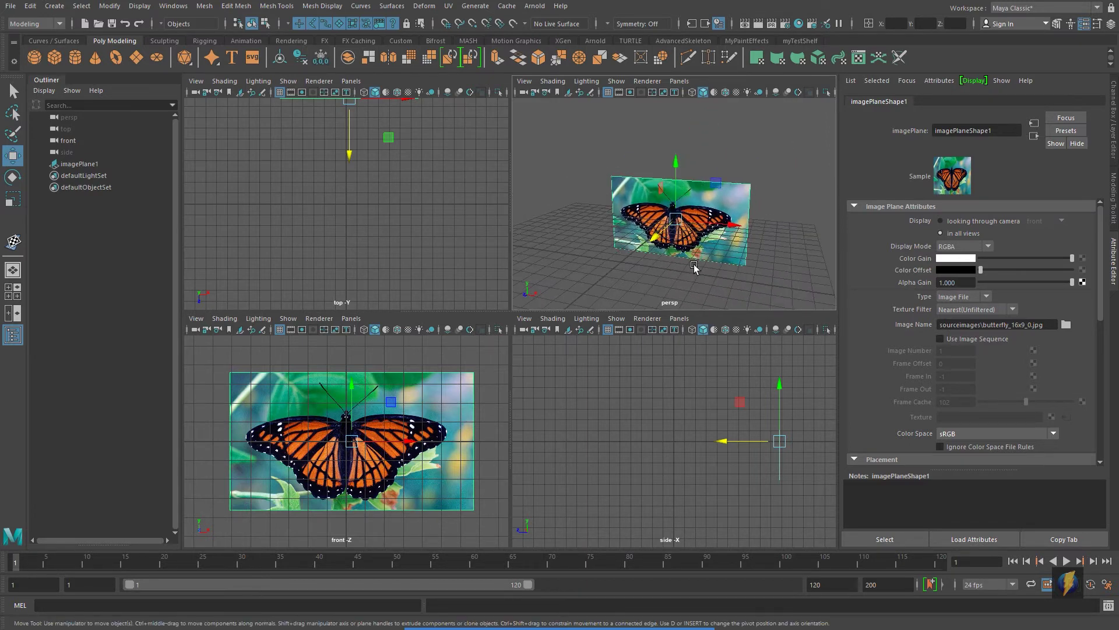
drag(656, 236, 690, 241)
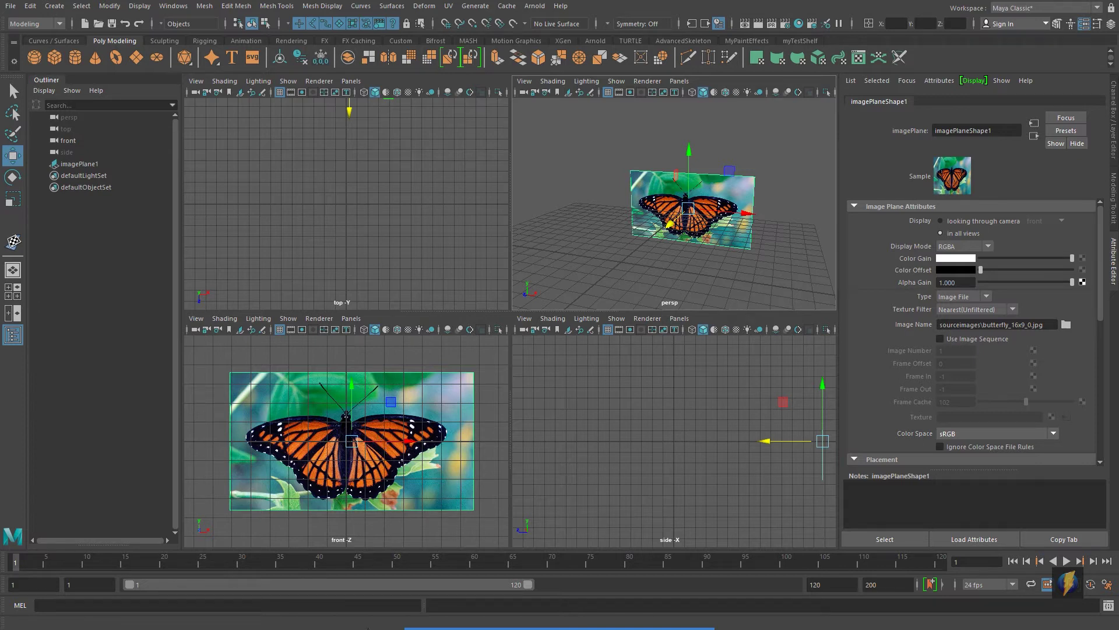
Step: Lower the image plane's alpha gain to 0.316 and display it only when looking through the front camera
drag(1071, 282, 1003, 285)
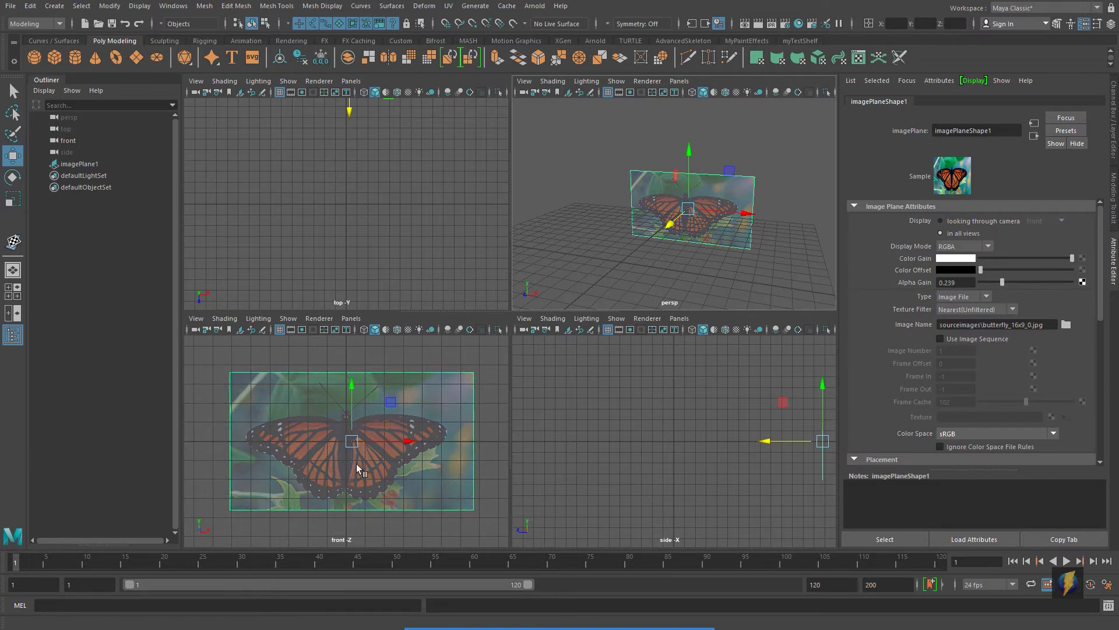
drag(1002, 282, 1012, 285)
click(603, 606)
mouse_move(618, 408)
mouse_down()
mouse_move(913, 227)
mouse_move(988, 220)
mouse_move(952, 223)
mouse_move(933, 243)
mouse_move(948, 232)
mouse_move(943, 249)
mouse_move(945, 232)
mouse_move(736, 405)
mouse_move(804, 450)
mouse_move(718, 244)
mouse_move(477, 204)
mouse_move(322, 140)
mouse_move(440, 396)
mouse_move(357, 365)
mouse_move(395, 462)
mouse_move(333, 525)
mouse_move(362, 517)
mouse_move(622, 260)
mouse_move(426, 387)
mouse_move(373, 452)
mouse_move(924, 324)
mouse_move(894, 234)
mouse_move(917, 235)
mouse_up()
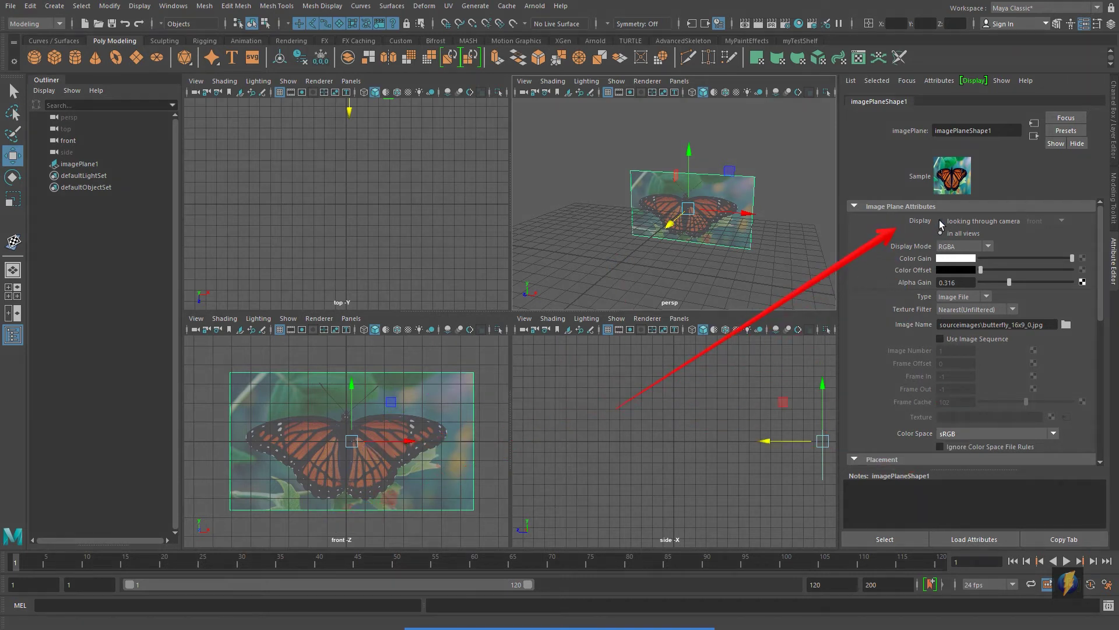
click(940, 221)
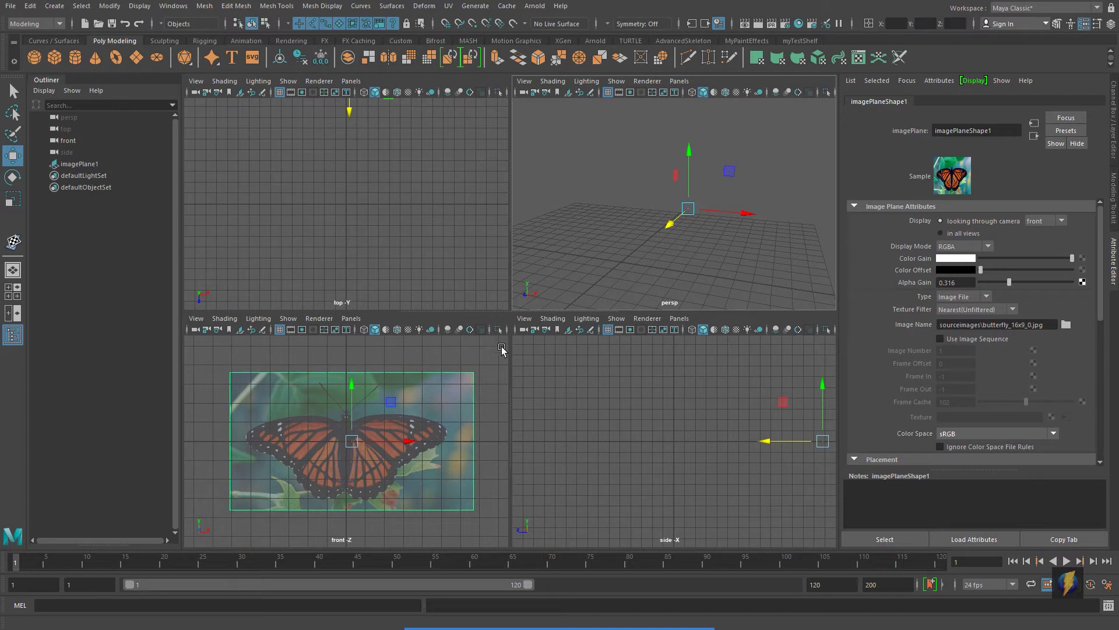
Step: Create a new display layer from the selected image plane
click(1114, 142)
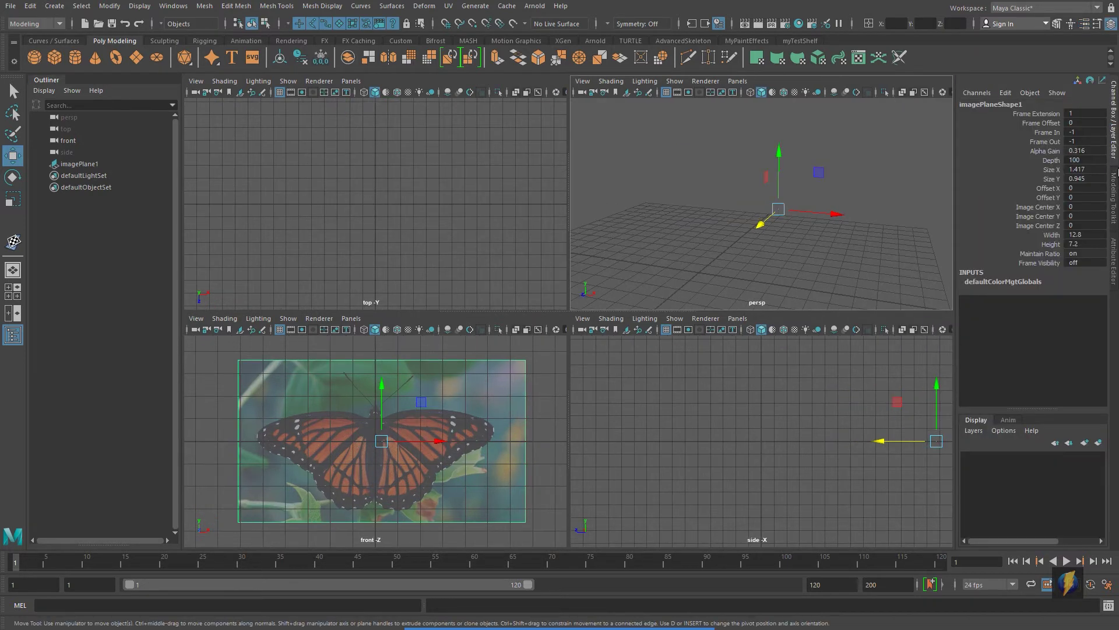
click(526, 401)
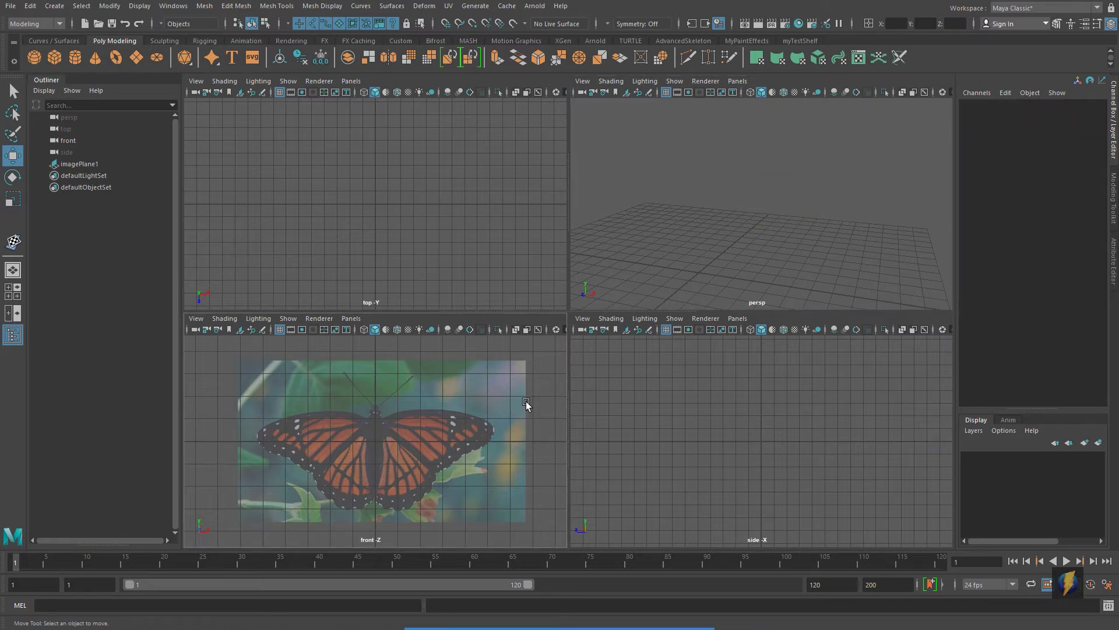
click(526, 401)
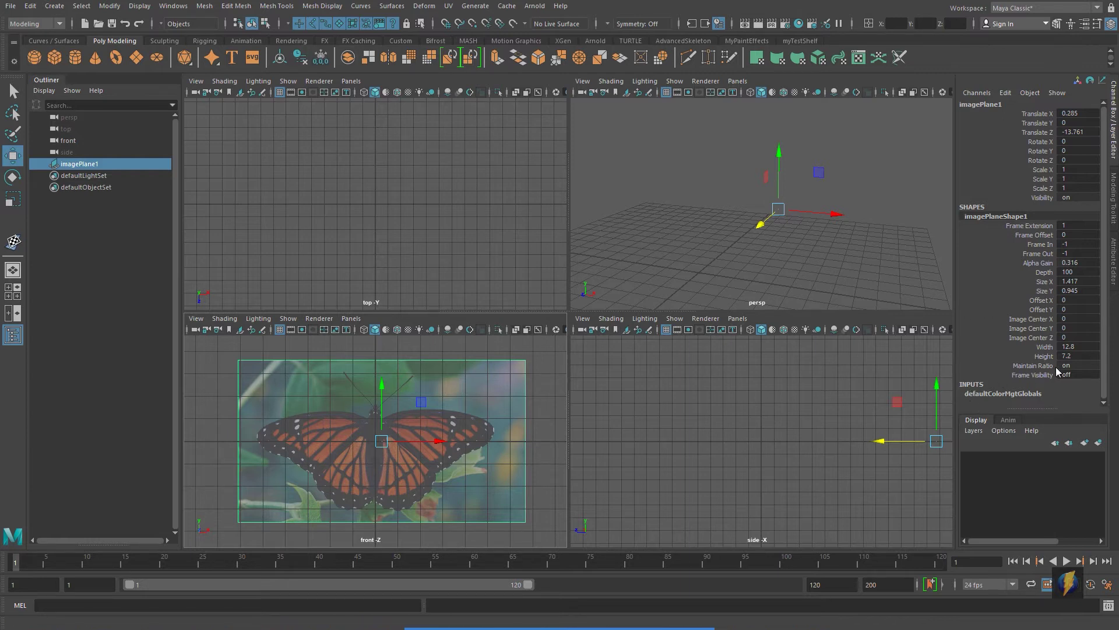
click(973, 431)
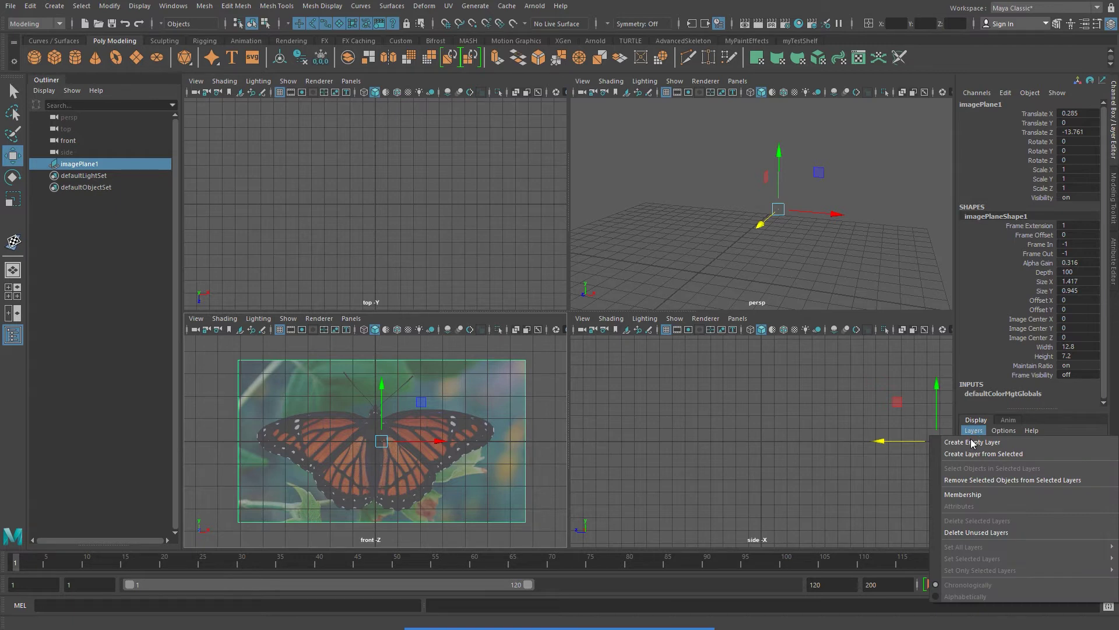
click(1001, 453)
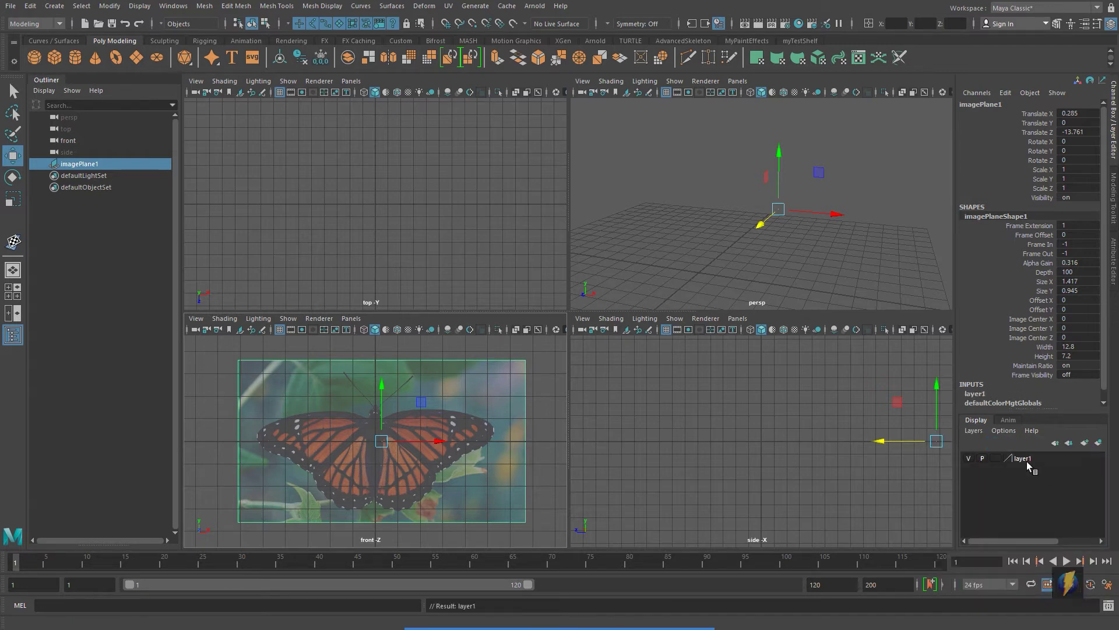
Step: Rename the new display layer imagePlane and set its display type to Reference so the image cannot be selected
click(968, 458)
click(968, 458)
double_click(1023, 458)
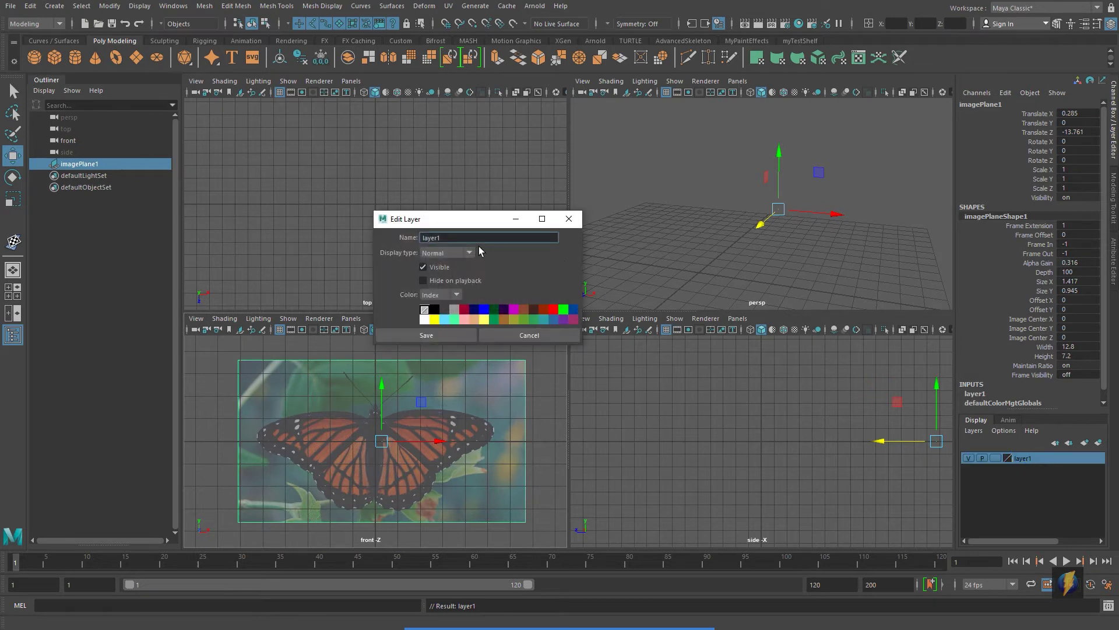
text(imagePlane)
click(453, 336)
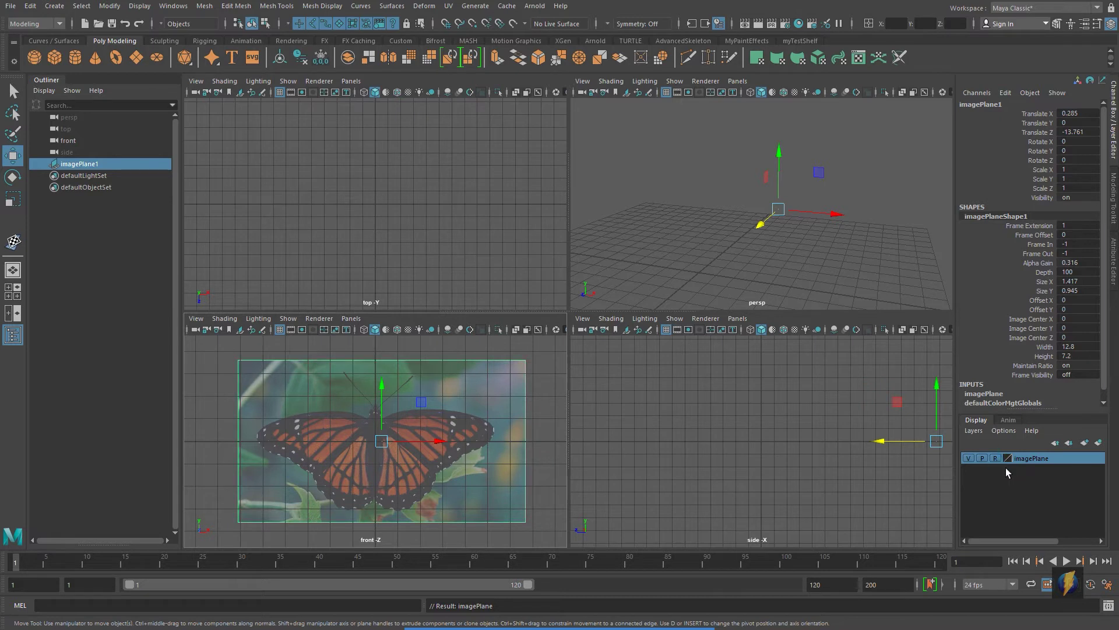
click(541, 409)
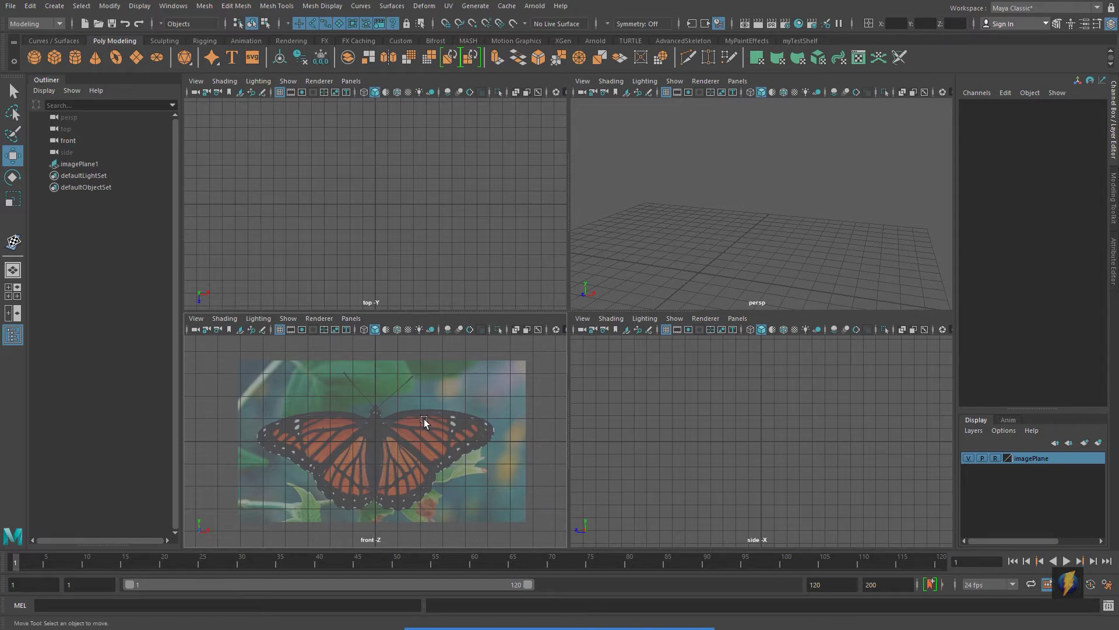
Step: Create a polygon plane at the origin and set its Rotate X to 90 so it faces the front view
click(135, 57)
key(e)
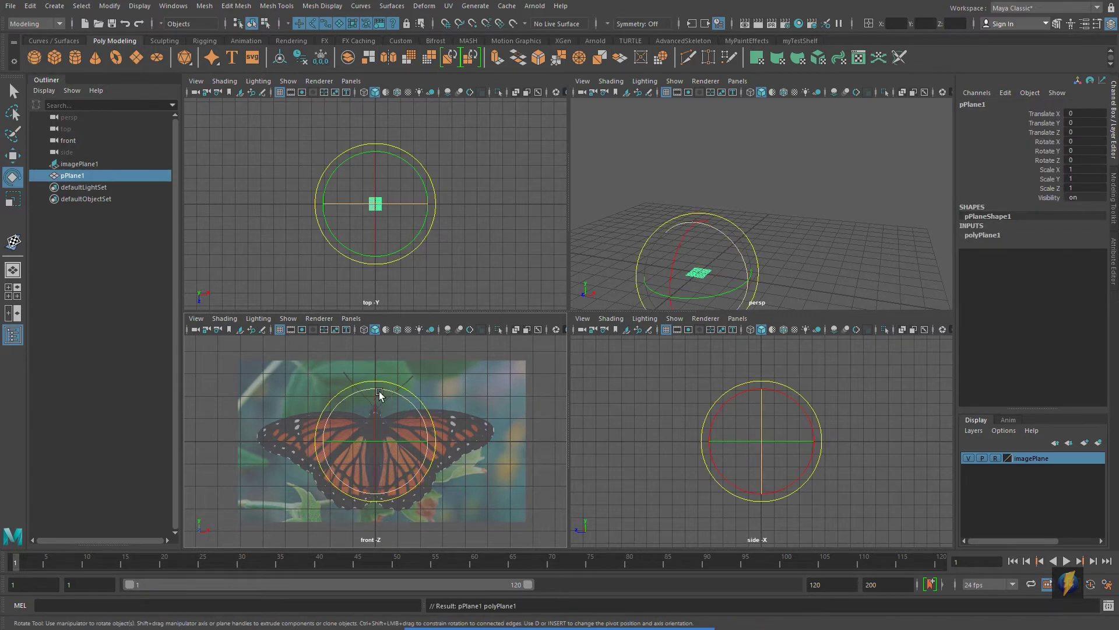
drag(374, 172, 389, 238)
click(1089, 143)
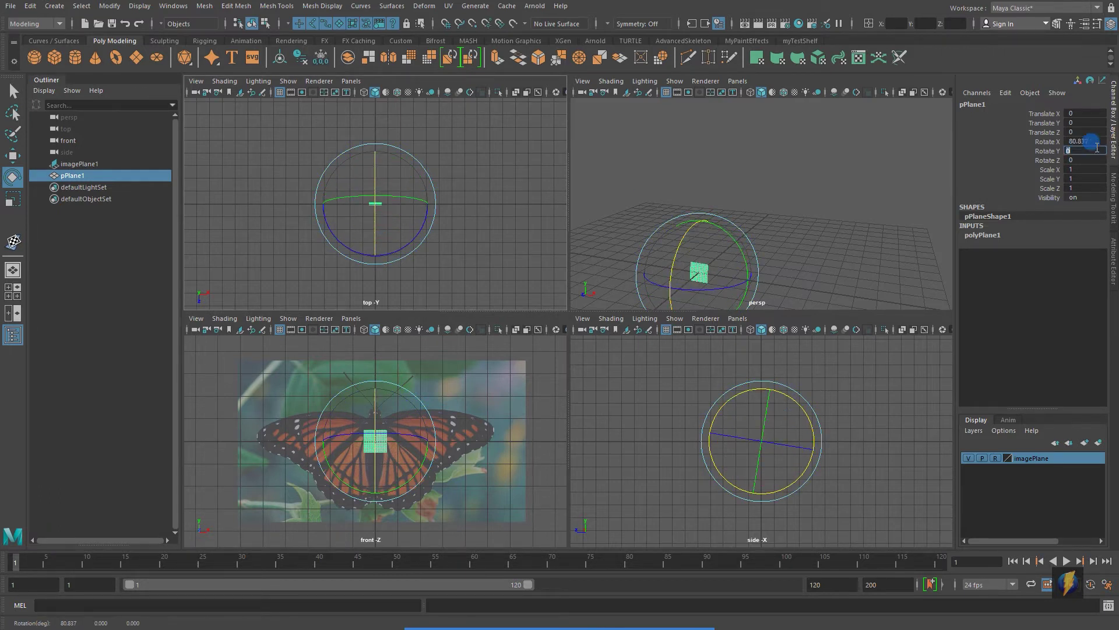
text(90)
key(Return)
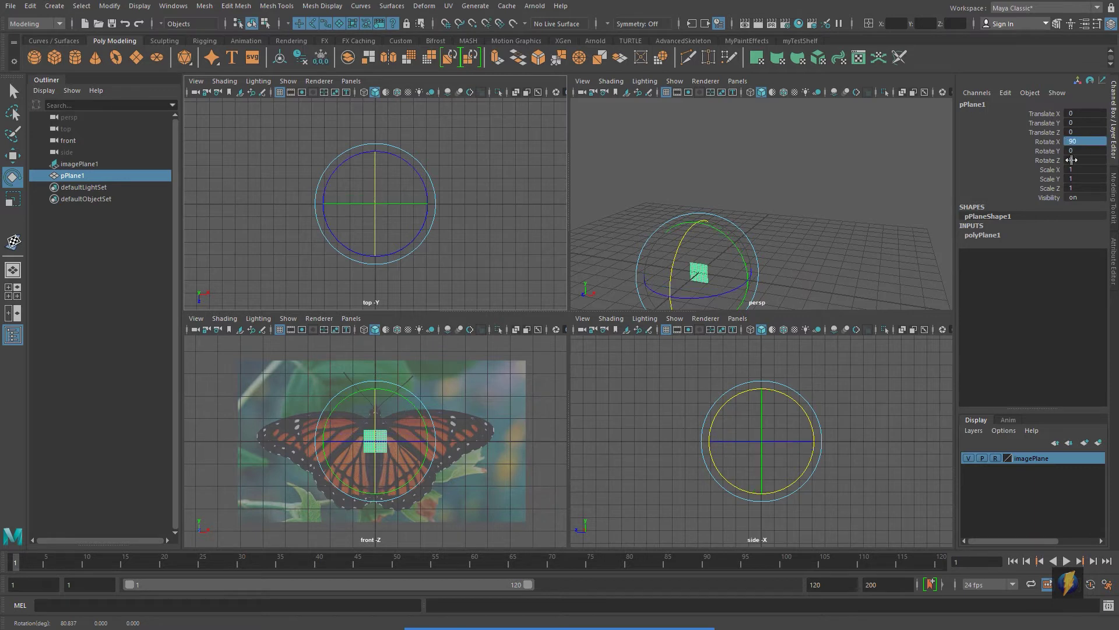
Step: Scale the polygon plane uniformly to about 6.2 in the maximized front view
scroll(515, 435, up, 5)
alt+middle_drag(515, 435, 532, 415)
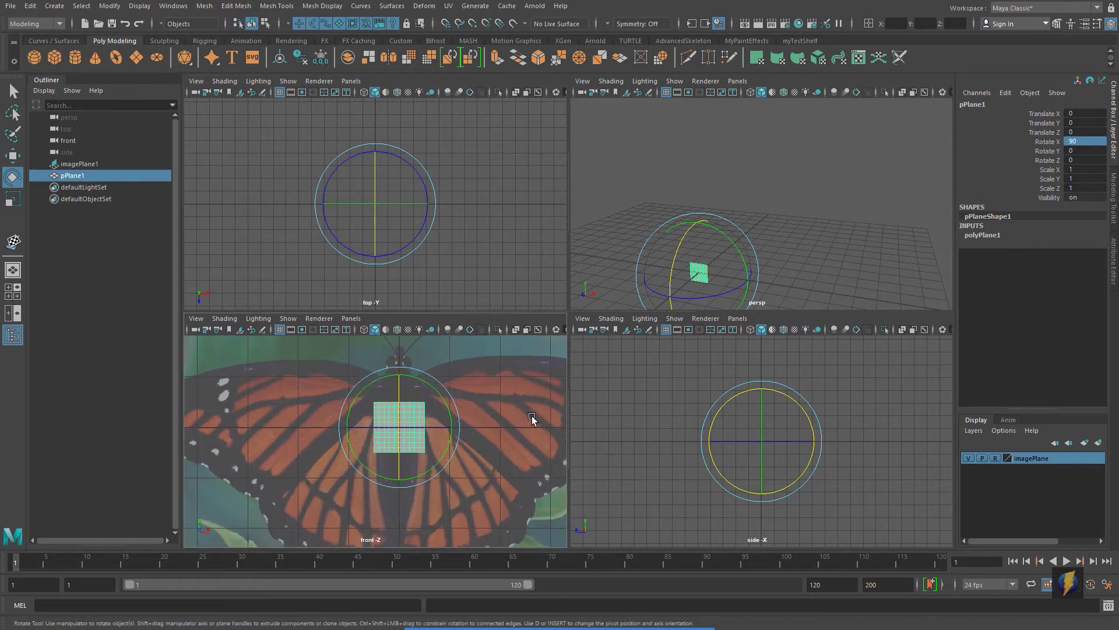
key(space)
scroll(589, 408, down, 6)
scroll(588, 408, up, 2)
key(r)
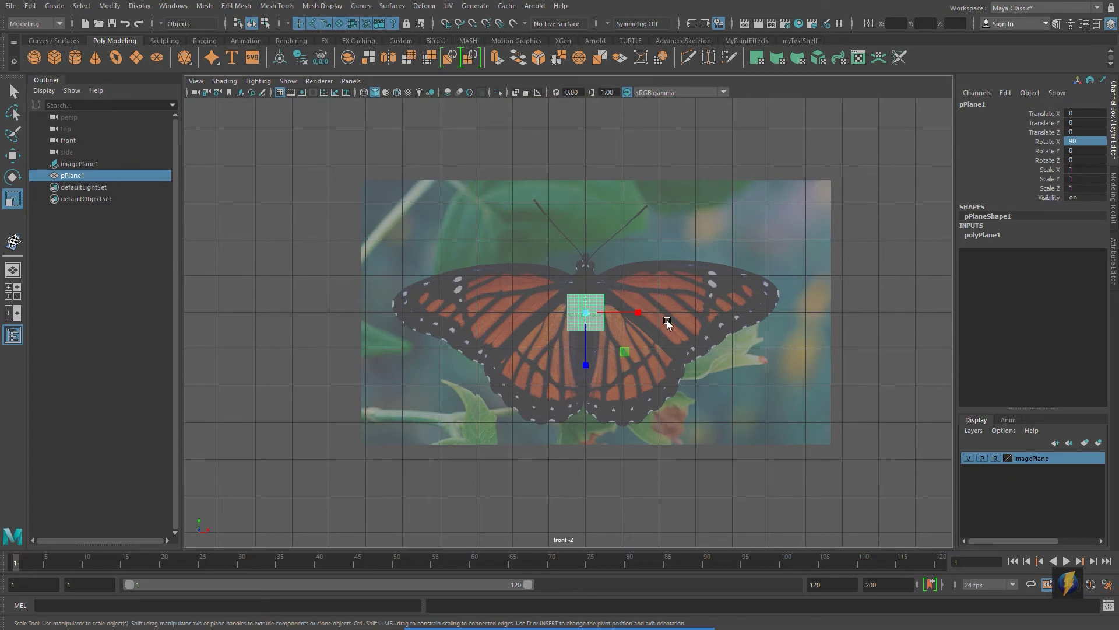
drag(586, 311, 708, 299)
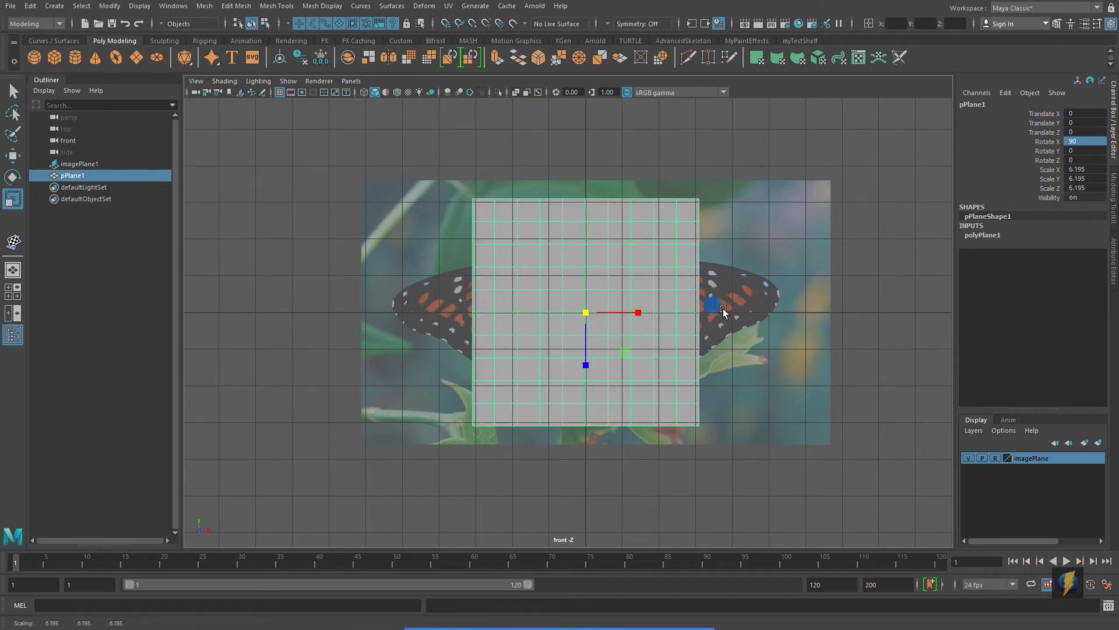
Step: Enable X-Ray and Wireframe on Shaded in the front view, and scale the plane to about 10.99 in X and 6.465 in Y and Z
click(218, 82)
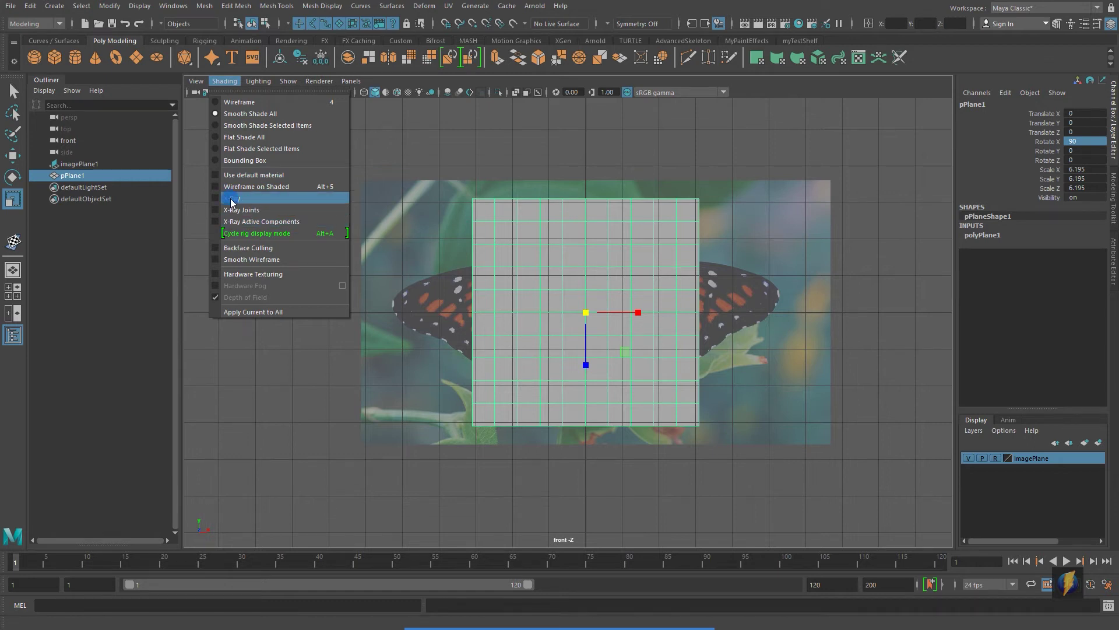
click(228, 199)
click(224, 81)
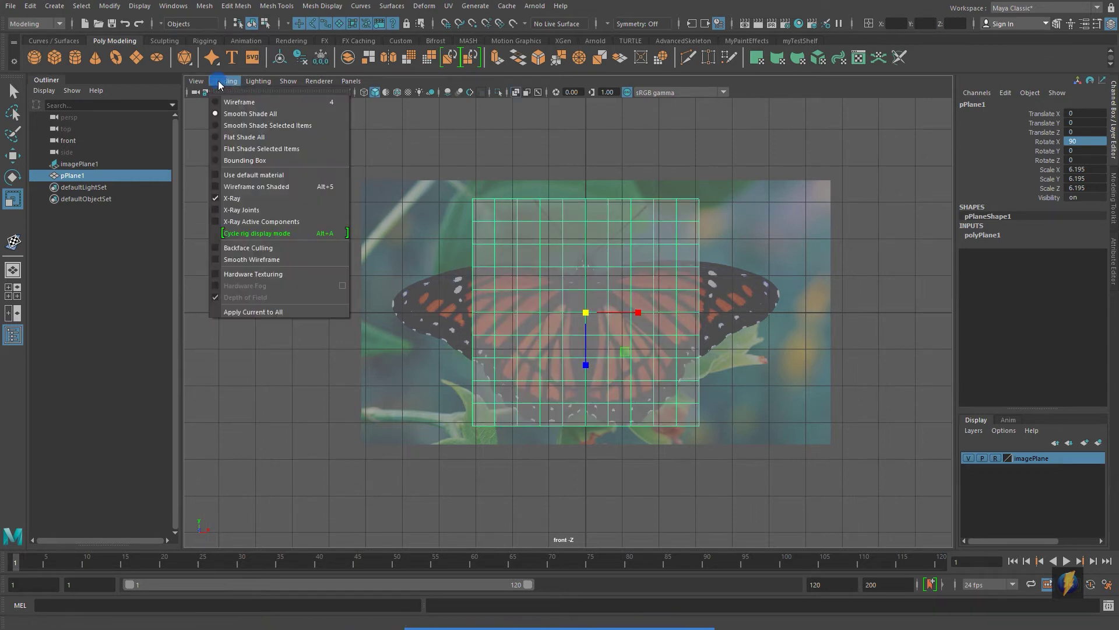
click(243, 188)
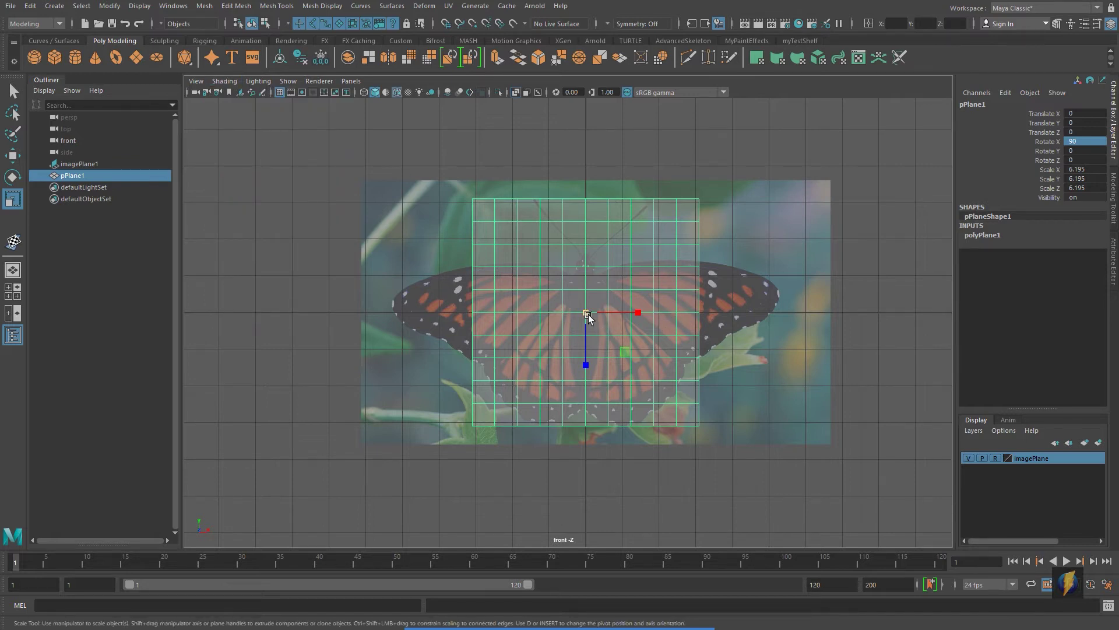
drag(587, 313, 675, 316)
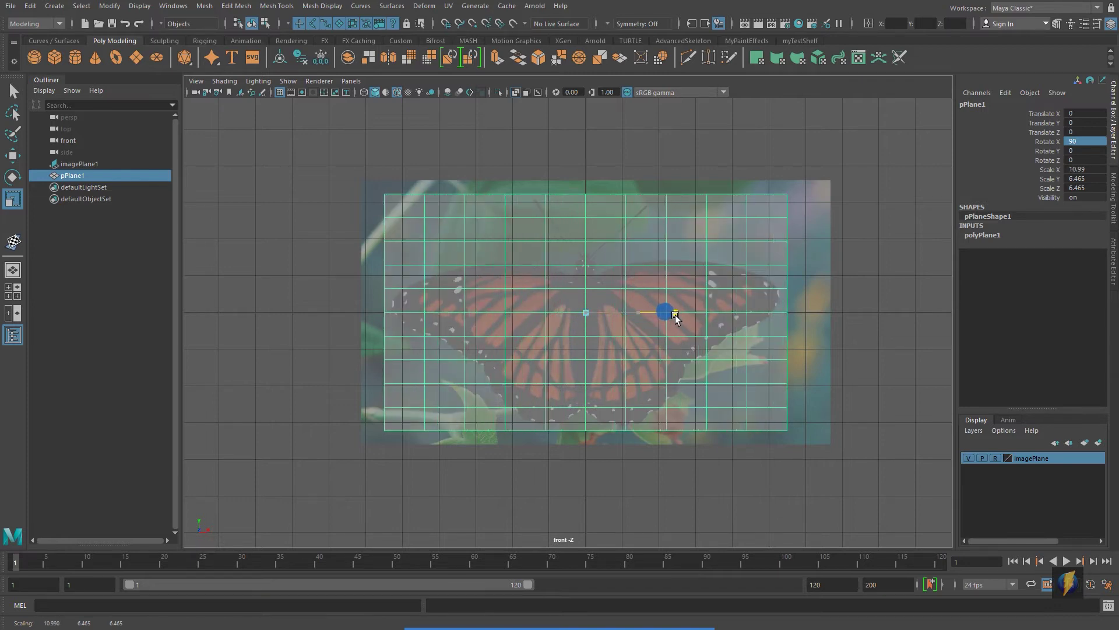
Step: Set the plane's Subdivisions Width to 2 and Subdivisions Height to 1
click(985, 237)
drag(1034, 263, 1034, 272)
middle_drag(860, 266, 800, 265)
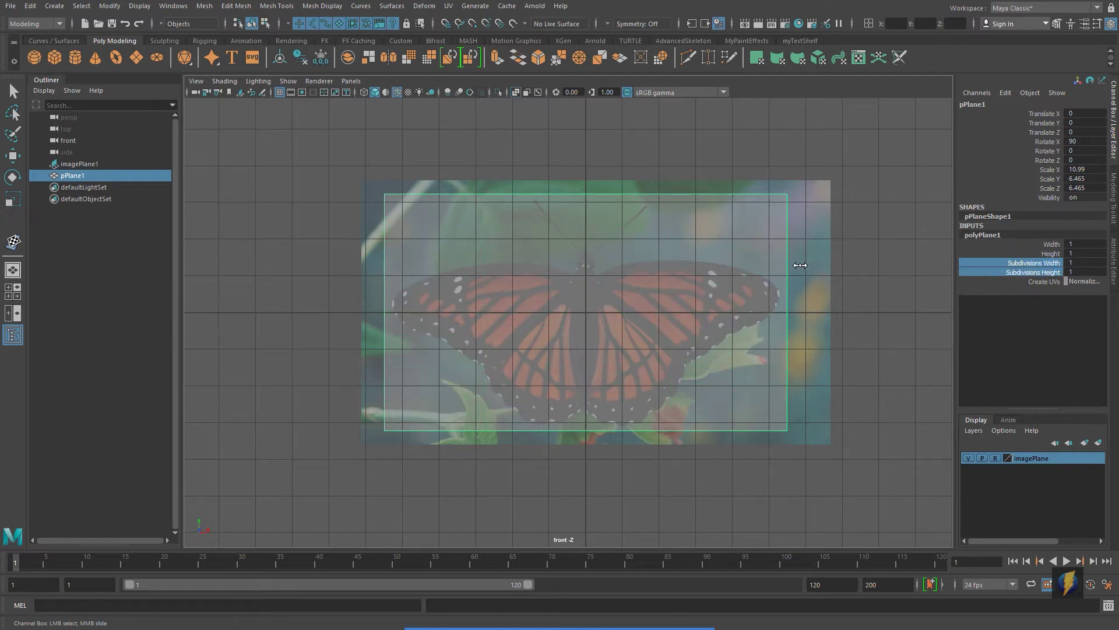
click(1033, 263)
middle_drag(861, 261, 867, 261)
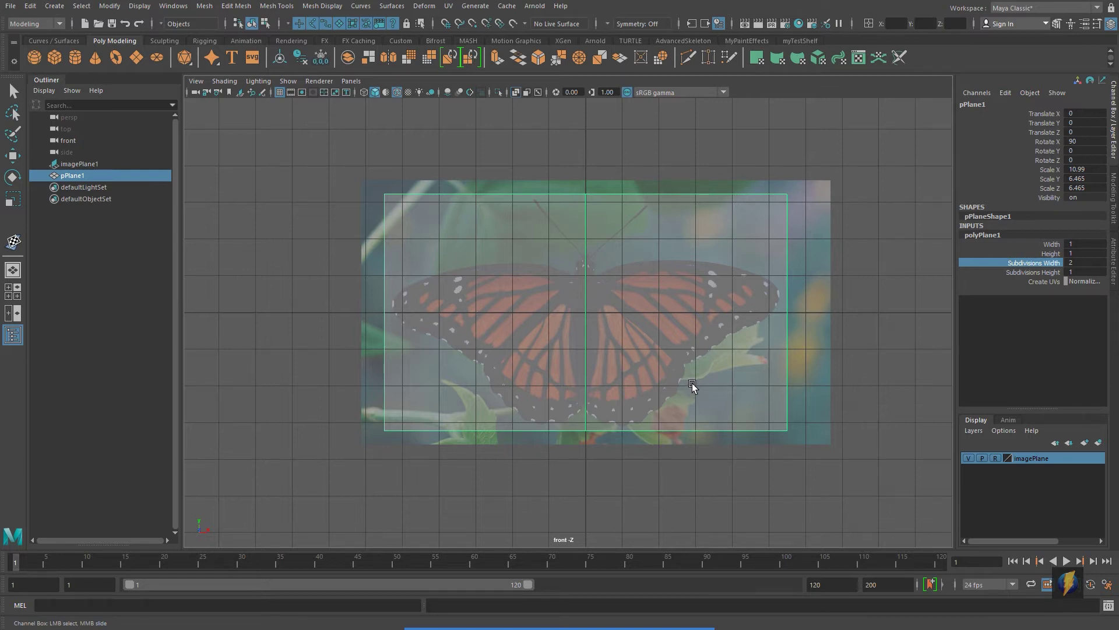
Step: Examine the subdivided plane in the perspective view and against the butterfly reference in the front view
key(space)
key(space)
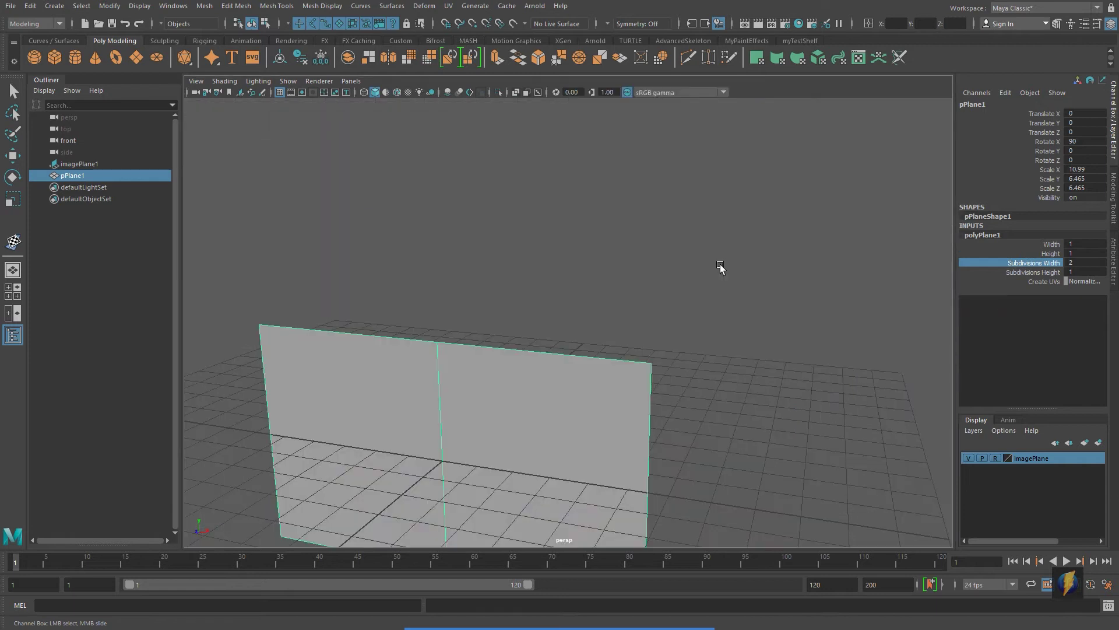
mouse_move(721, 267)
alt+mouse_down()
mouse_move(565, 270)
mouse_move(689, 257)
mouse_move(674, 282)
mouse_move(721, 262)
mouse_move(592, 262)
mouse_move(665, 255)
mouse_move(701, 268)
alt+mouse_up()
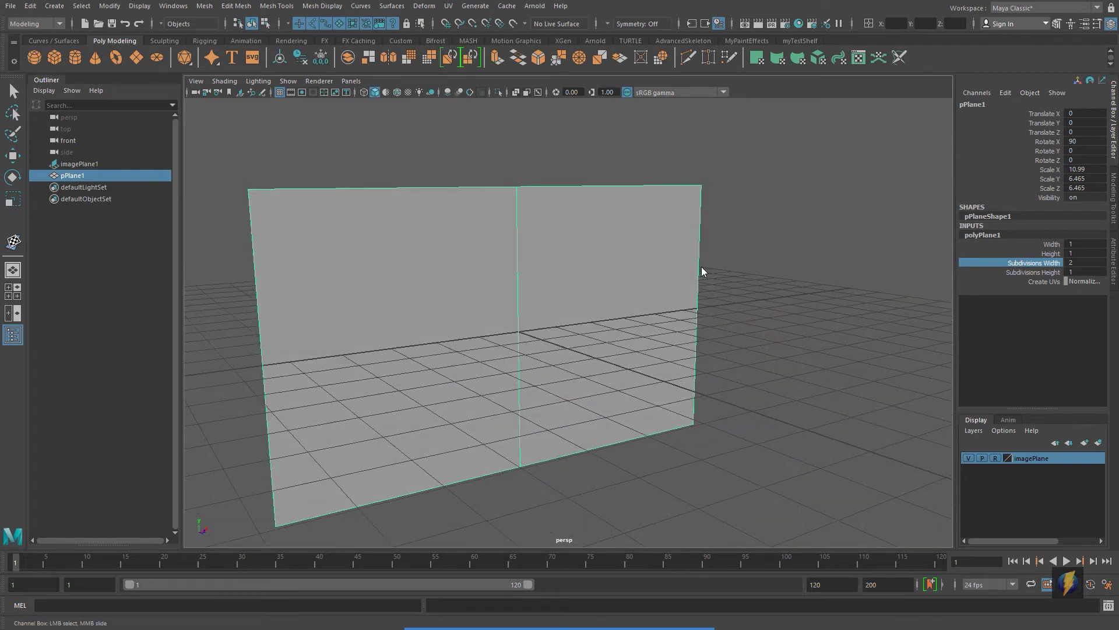
key(space)
key(space)
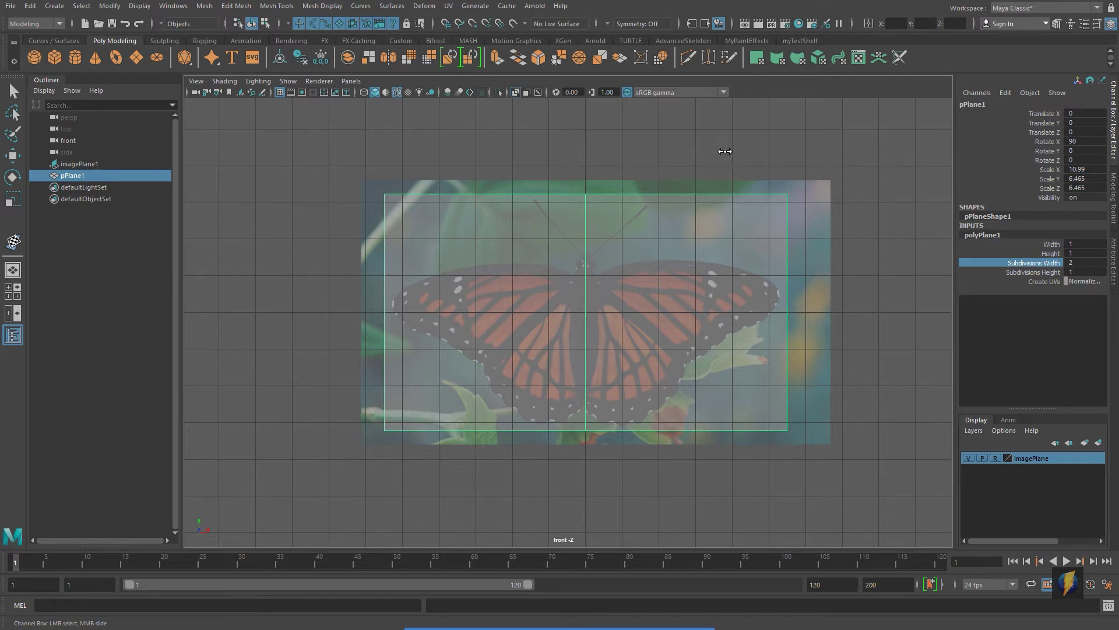
key(space)
alt+drag(725, 225, 679, 232)
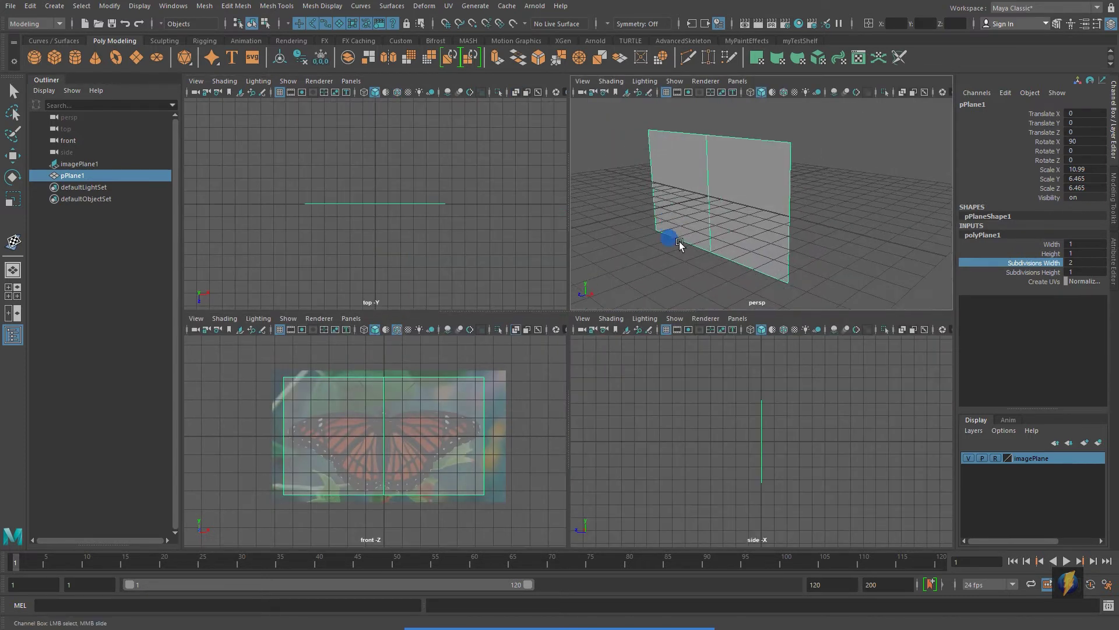
key(space)
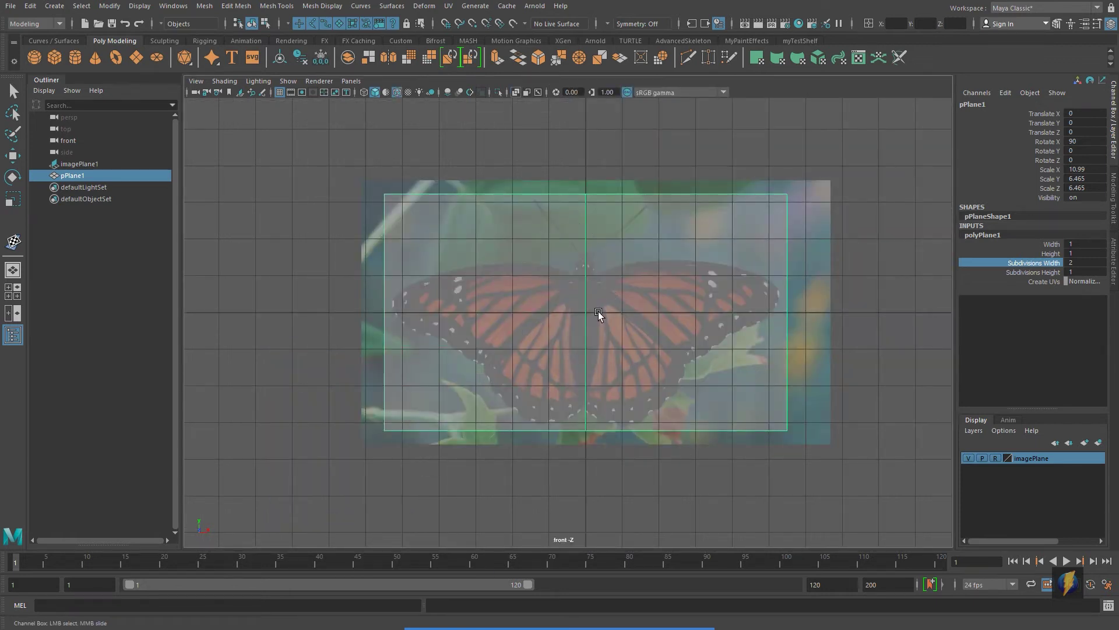
Step: Hide the imagePlane display layer and return to the four-view layout
click(969, 457)
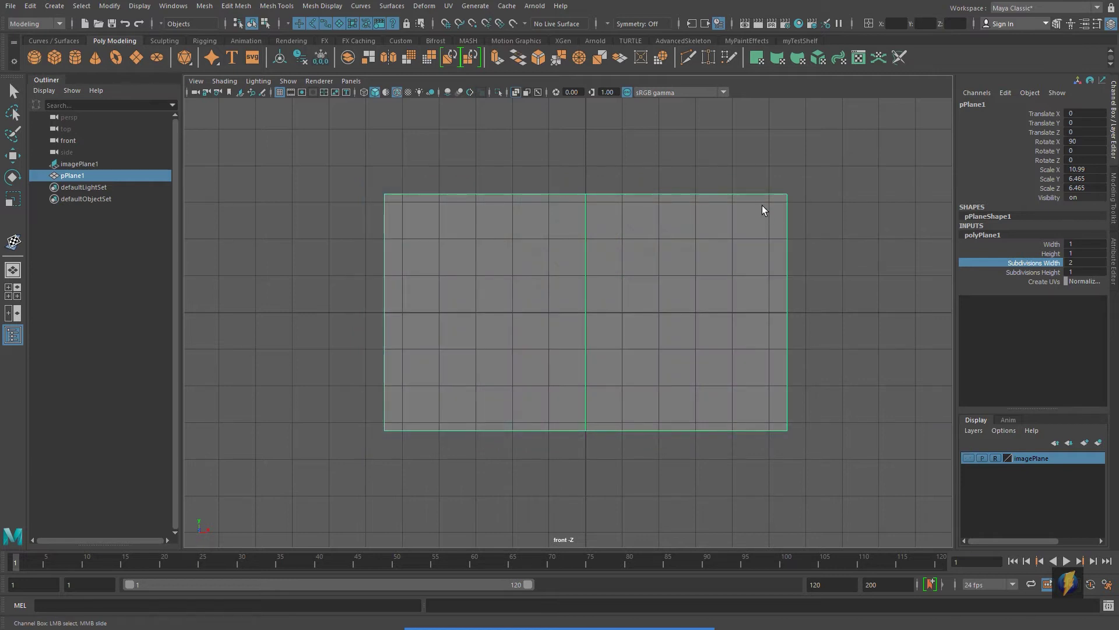
key(space)
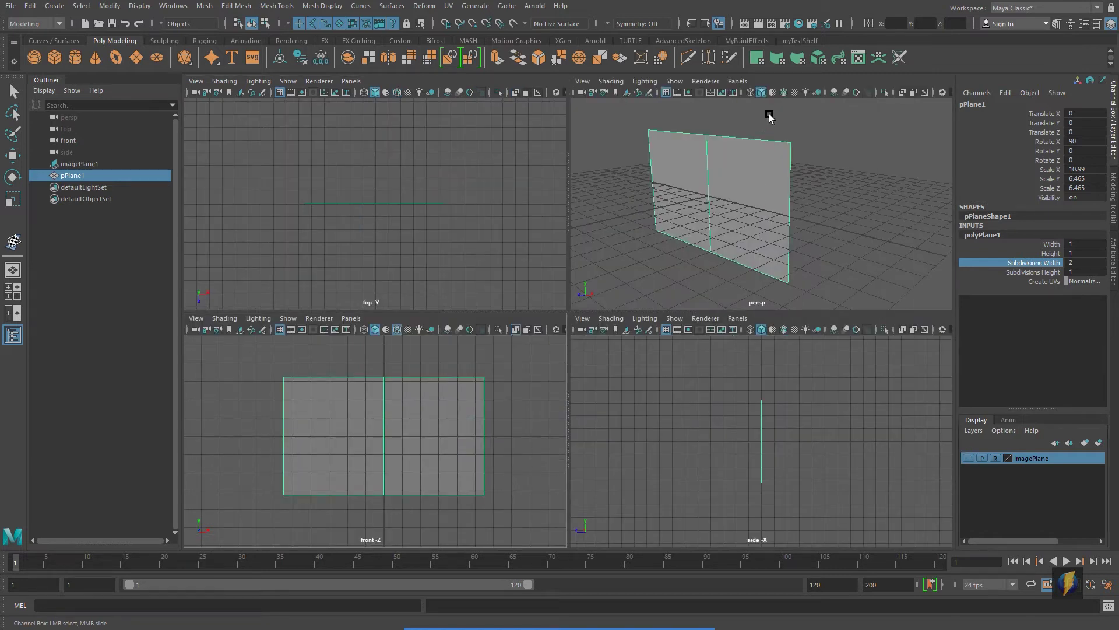
Step: Create a new Lambert material in the Hypershade and open its attributes, moving the Hypershade window clear of them
click(798, 23)
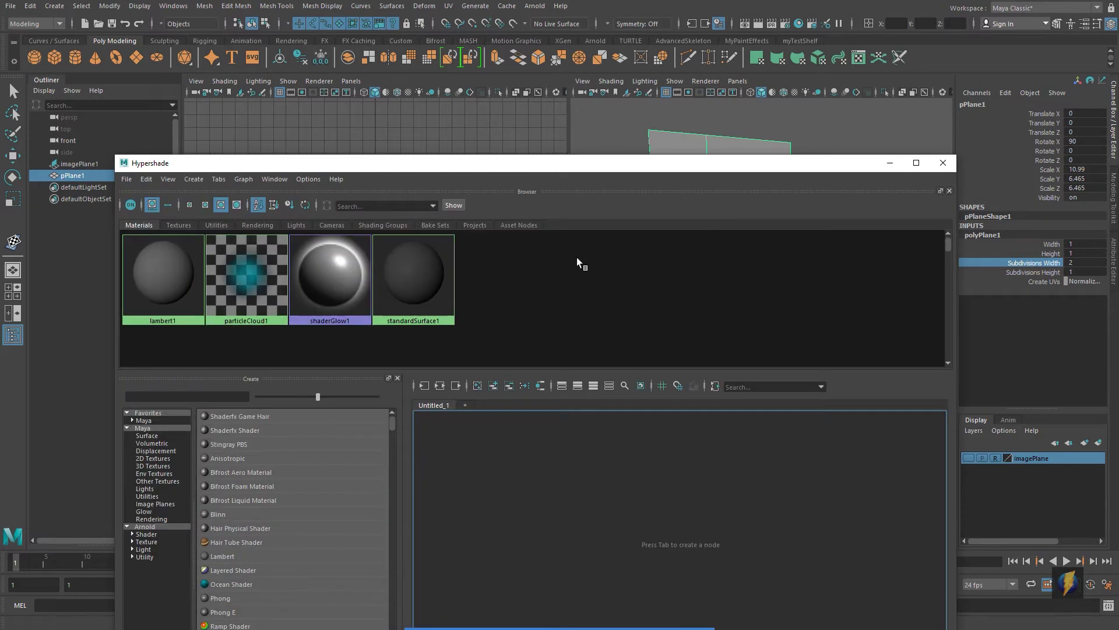
click(222, 557)
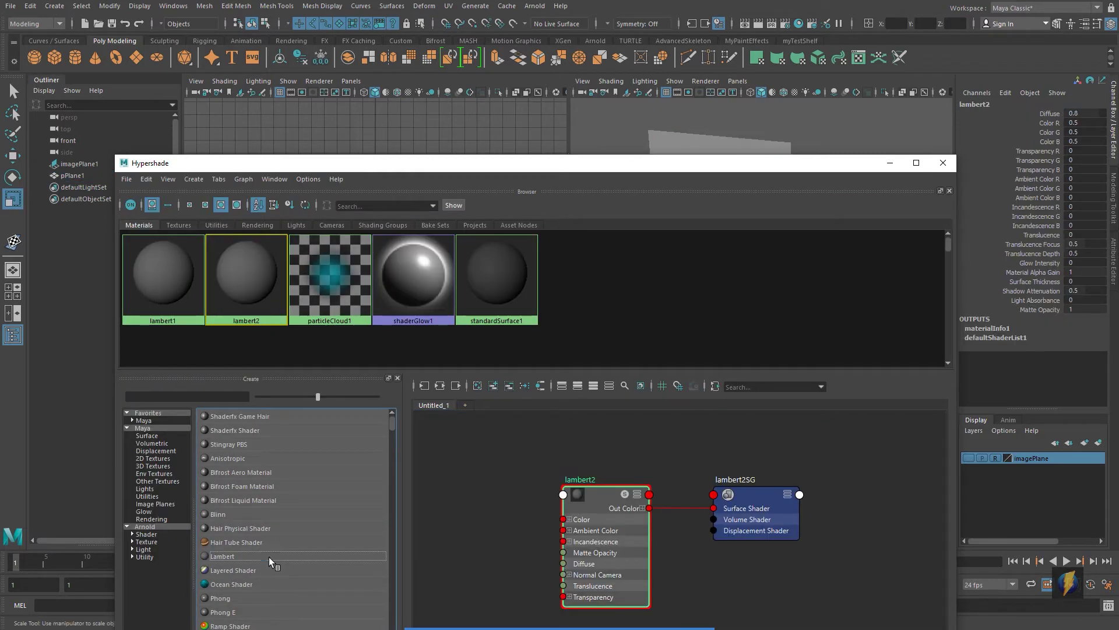
double_click(249, 267)
click(806, 164)
drag(807, 163, 582, 312)
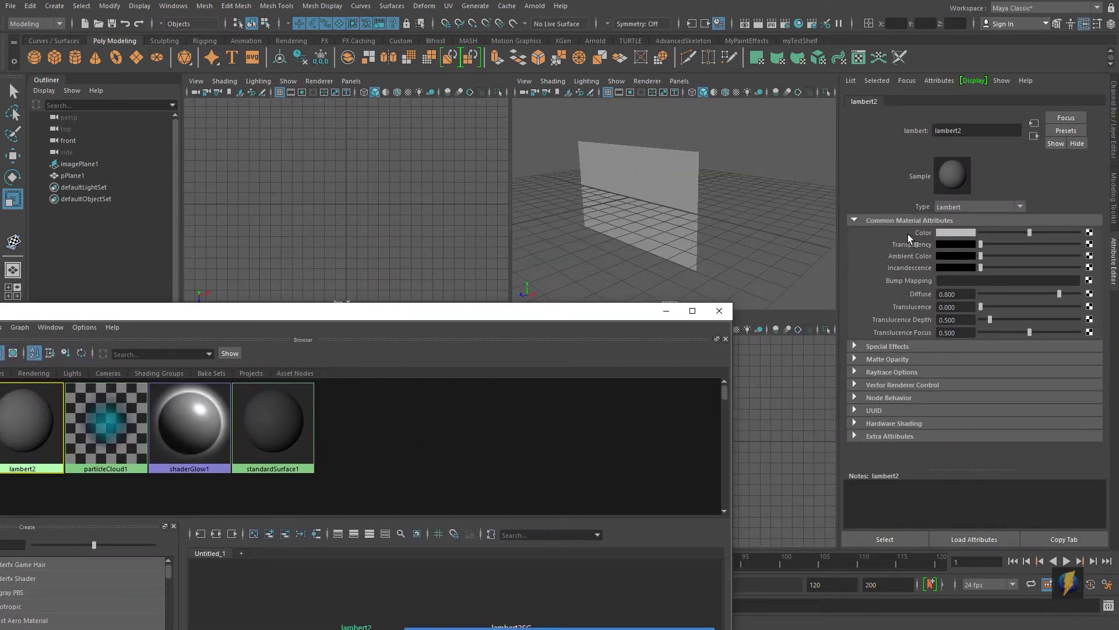
Step: Map a File texture to the Lambert's Color and load butterfly_16x9_0.jpg from the sourceimages folder
click(1089, 233)
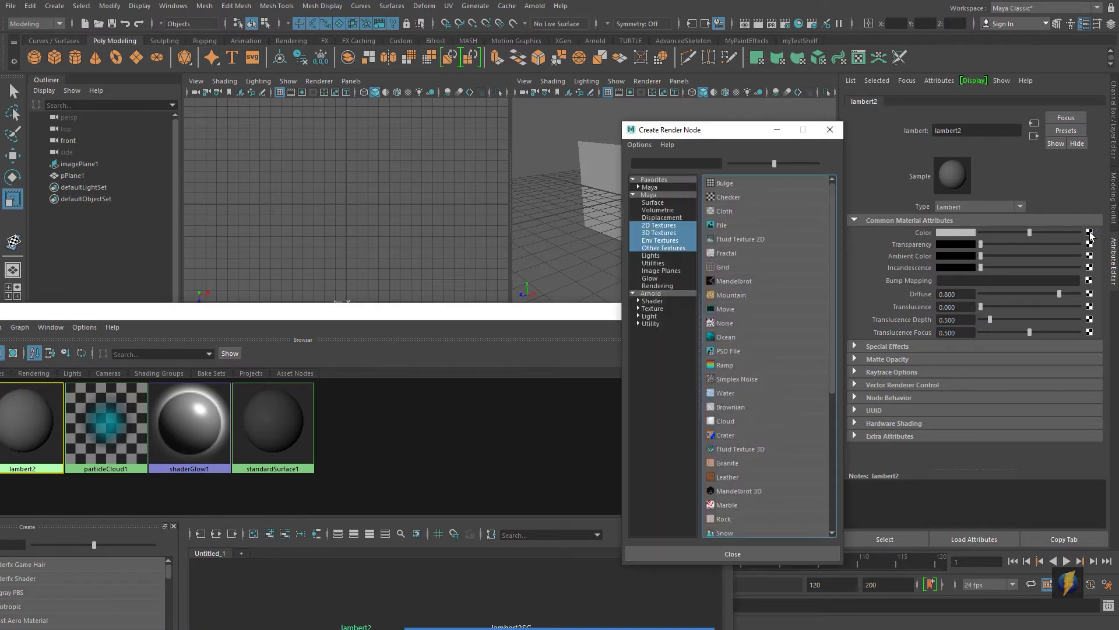
click(716, 222)
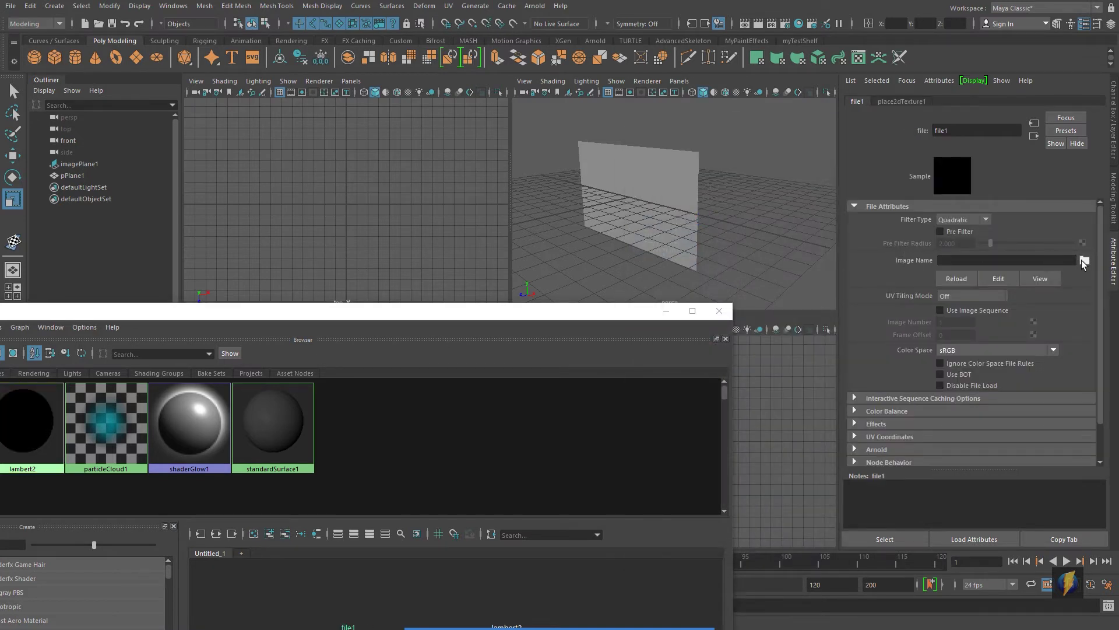
click(1083, 261)
click(196, 192)
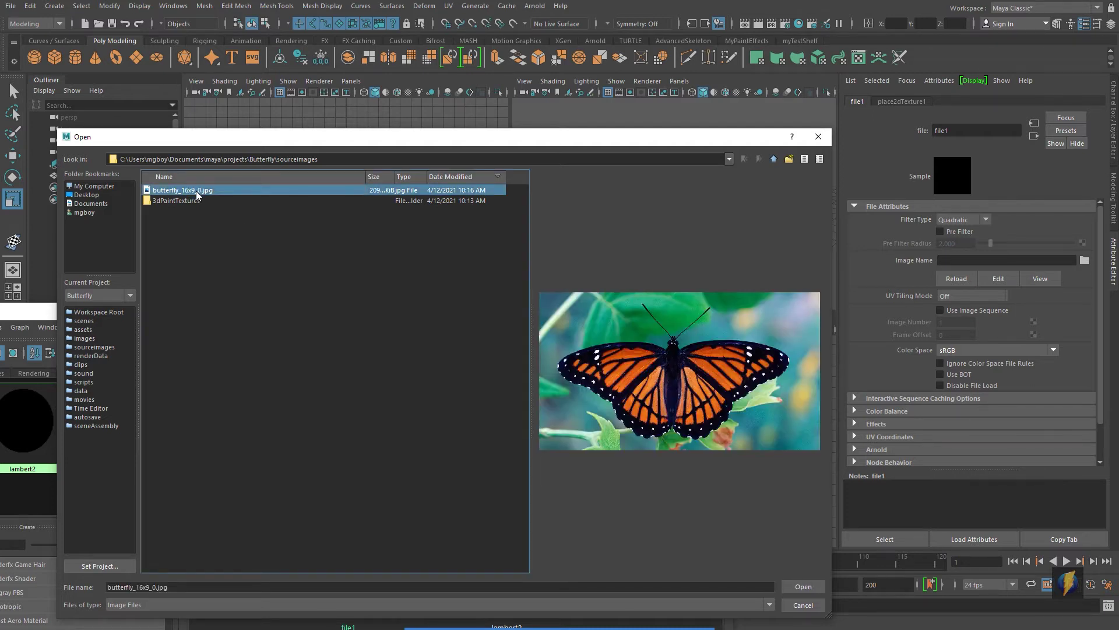
click(803, 586)
Step: Move the Hypershade below the perspective view and assign the butterfly-textured Lambert material to the polygon plane
click(511, 312)
drag(511, 312, 869, 321)
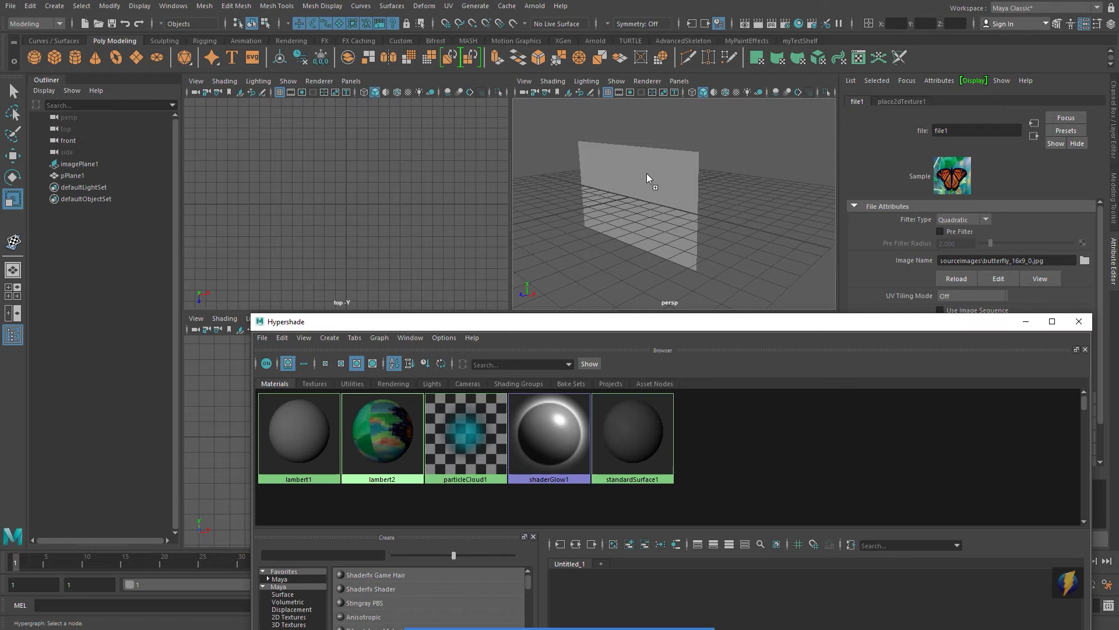
click(711, 165)
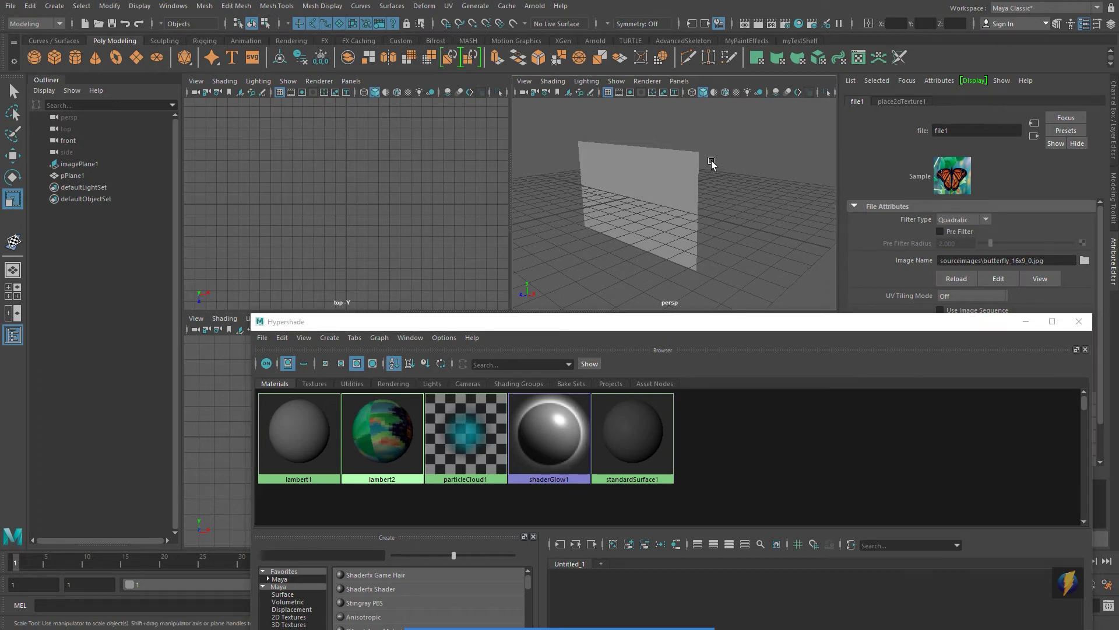
Step: Display textures in the perspective view, close the Hypershade and maximize the perspective view on the butterfly plane
key(6)
click(1080, 322)
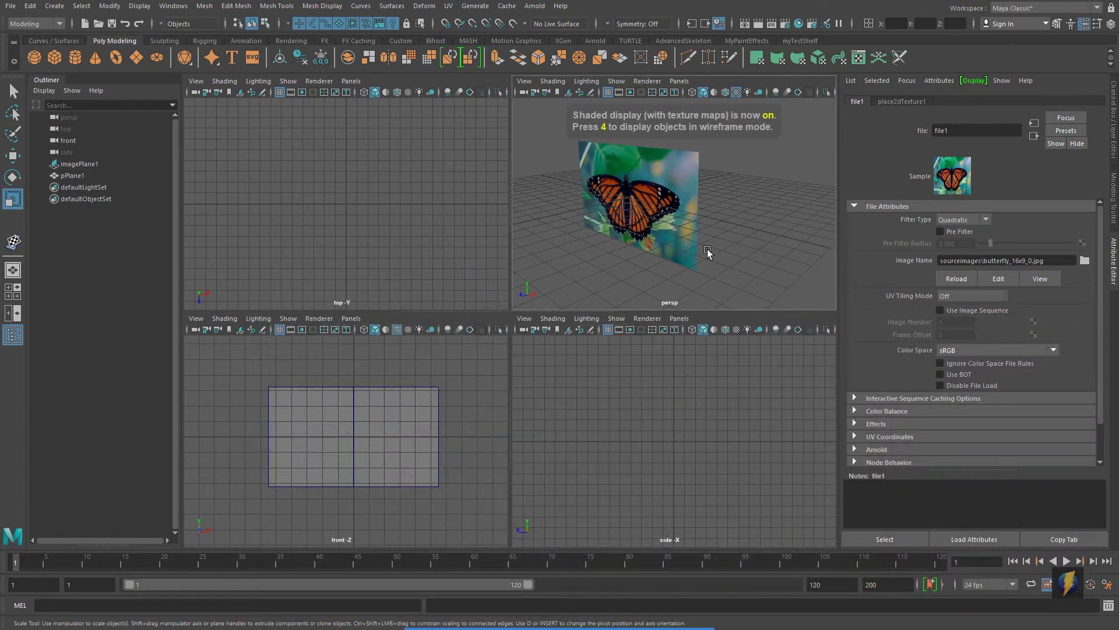
key(space)
alt+drag(363, 373, 427, 360)
alt+middle_drag(427, 360, 512, 353)
mouse_move(428, 359)
alt+mouse_down()
mouse_move(594, 362)
mouse_move(428, 359)
alt+mouse_up()
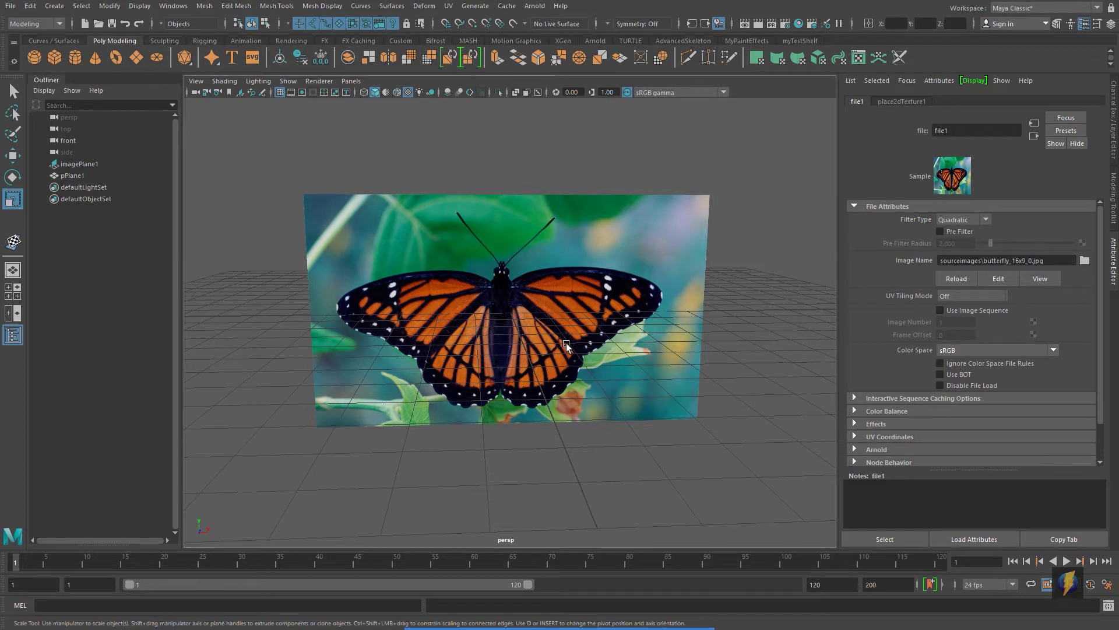
Step: Select the butterfly plane, show its channels and freeze its transformations
click(556, 365)
key(ctrl+a)
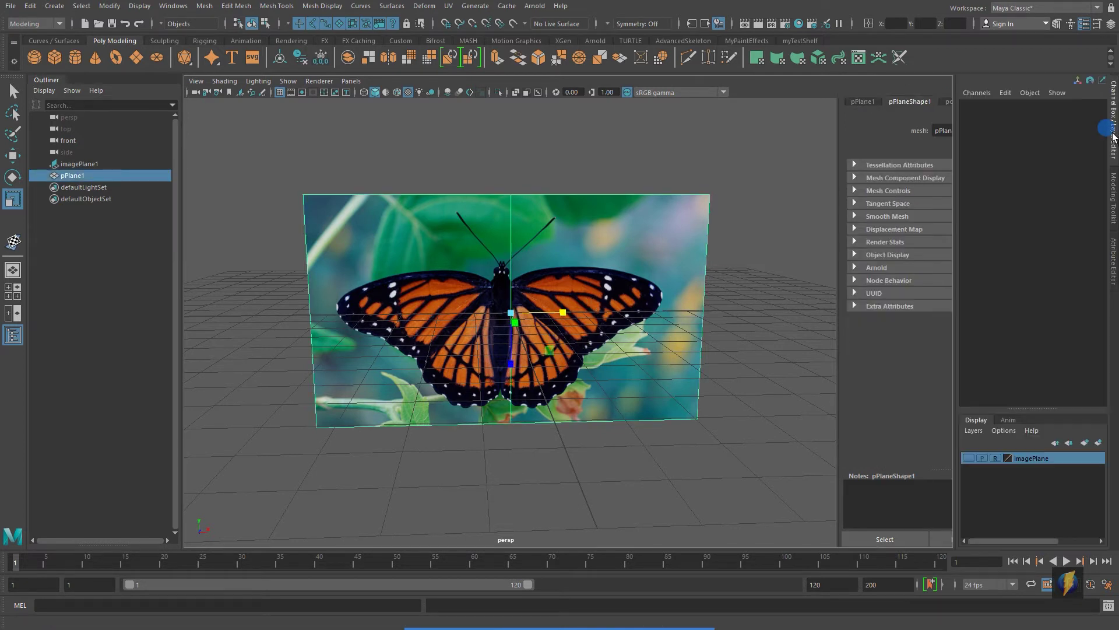
click(606, 611)
mouse_move(622, 451)
mouse_down()
mouse_move(890, 262)
mouse_move(543, 236)
mouse_move(784, 361)
mouse_move(716, 262)
mouse_move(726, 280)
mouse_move(810, 282)
mouse_move(869, 124)
mouse_move(944, 74)
mouse_move(1013, 108)
mouse_move(1055, 148)
mouse_move(1068, 197)
mouse_move(1071, 177)
mouse_move(1034, 146)
mouse_move(1030, 180)
mouse_move(1040, 172)
mouse_move(1044, 196)
mouse_move(242, 260)
mouse_move(142, 105)
mouse_move(109, 8)
mouse_up()
click(109, 8)
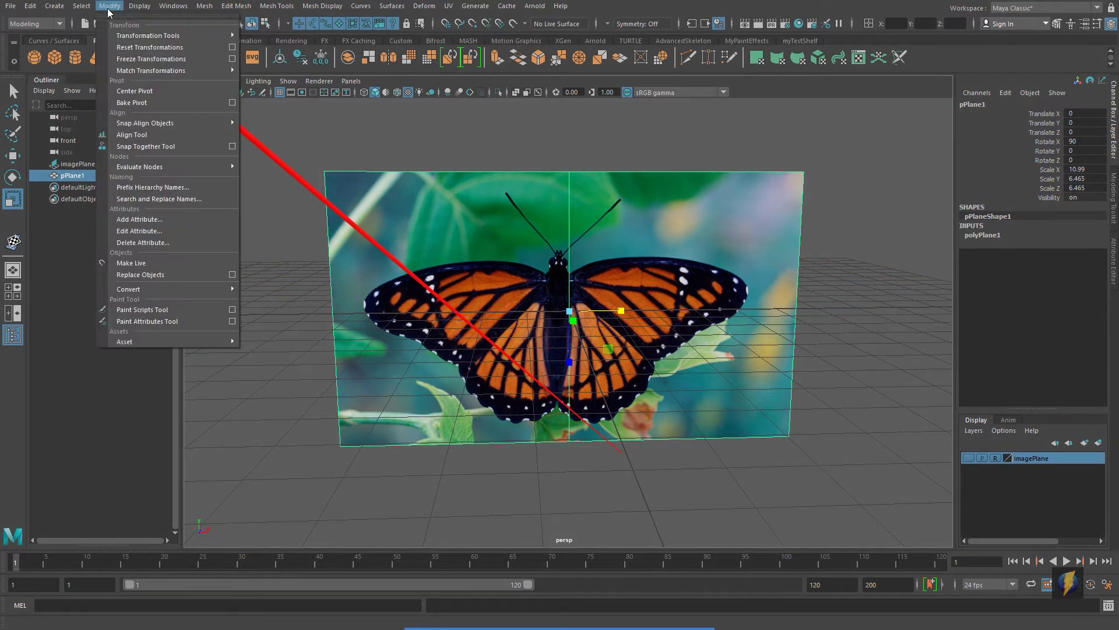
click(116, 55)
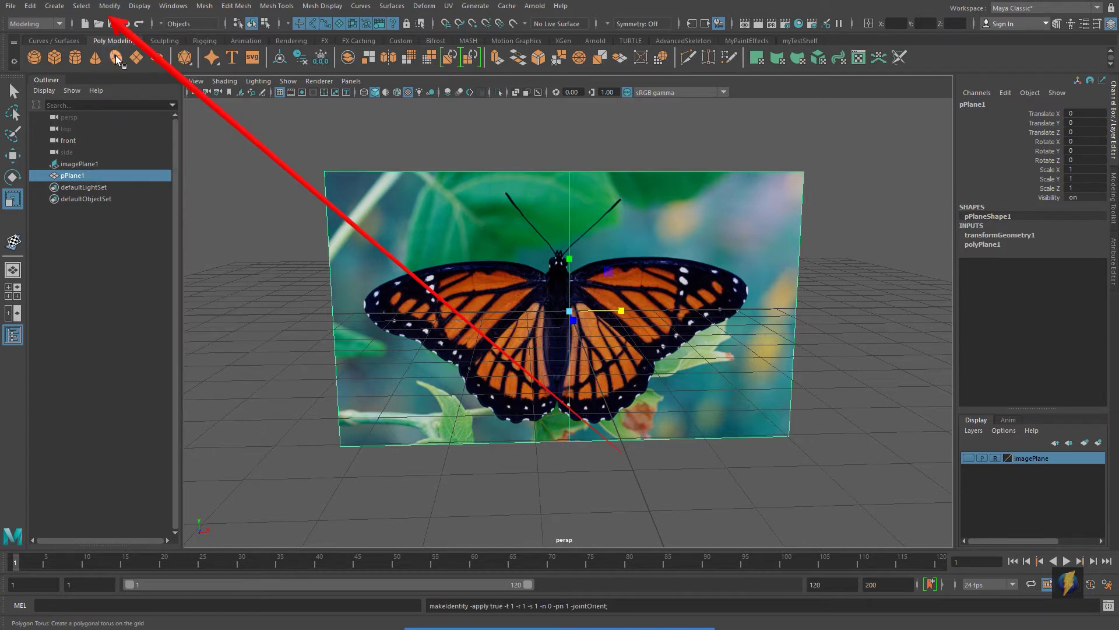
Step: Rename the polygon plane to Butterfly
double_click(985, 104)
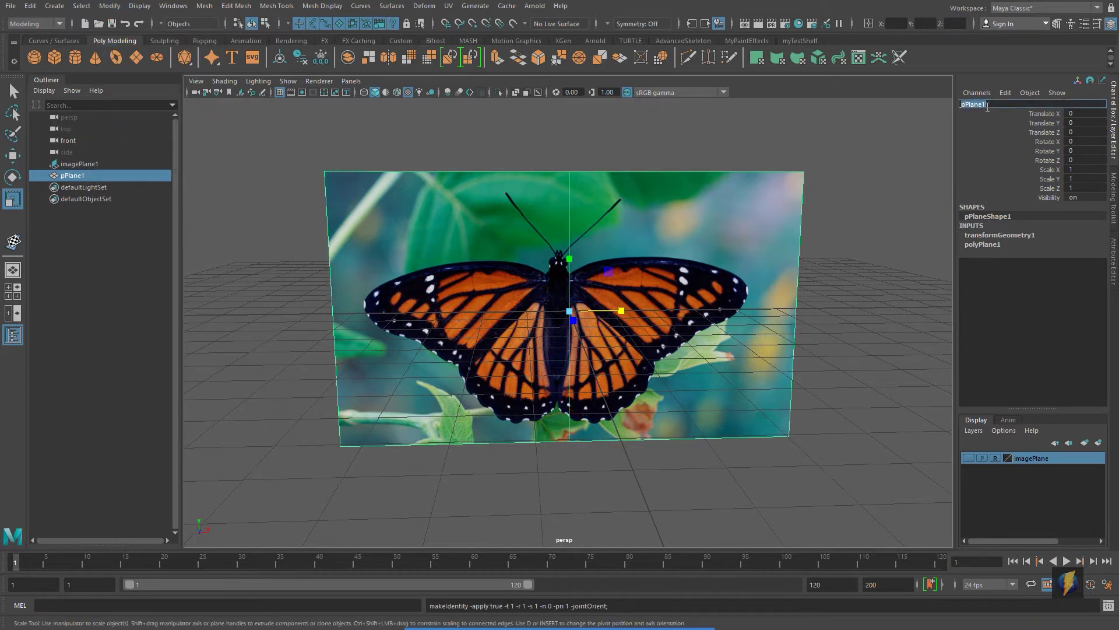
text(Butterfly)
key(Return)
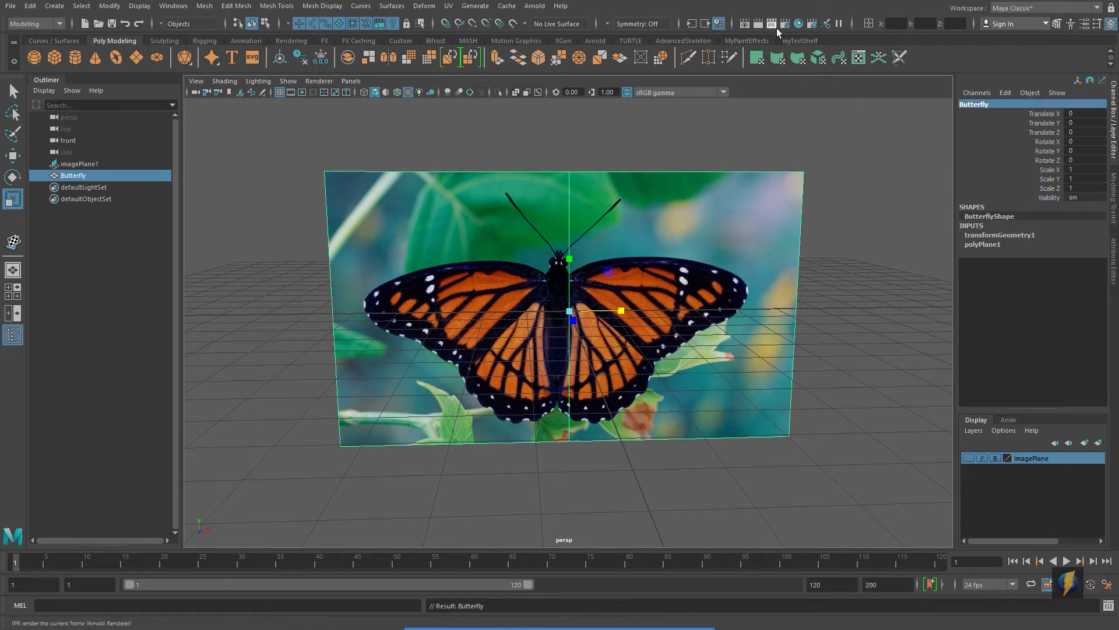
Step: Rename the butterfly-textured Lambert material to ButterflyMat in the Hypershade, and close the Hypershade
click(799, 23)
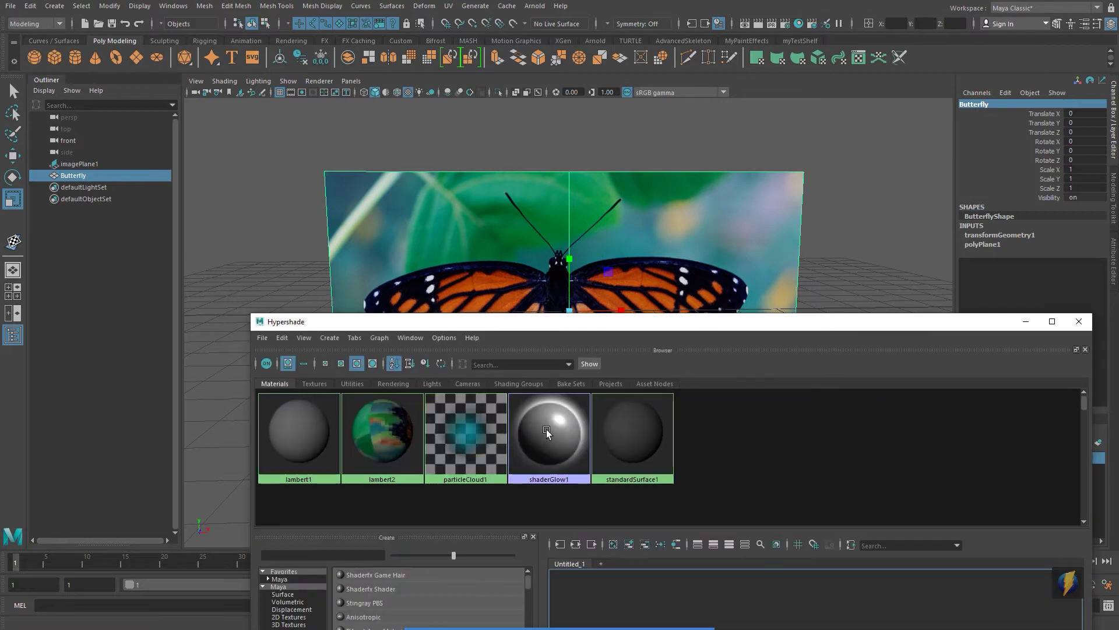
click(392, 437)
click(998, 103)
text(Butter)
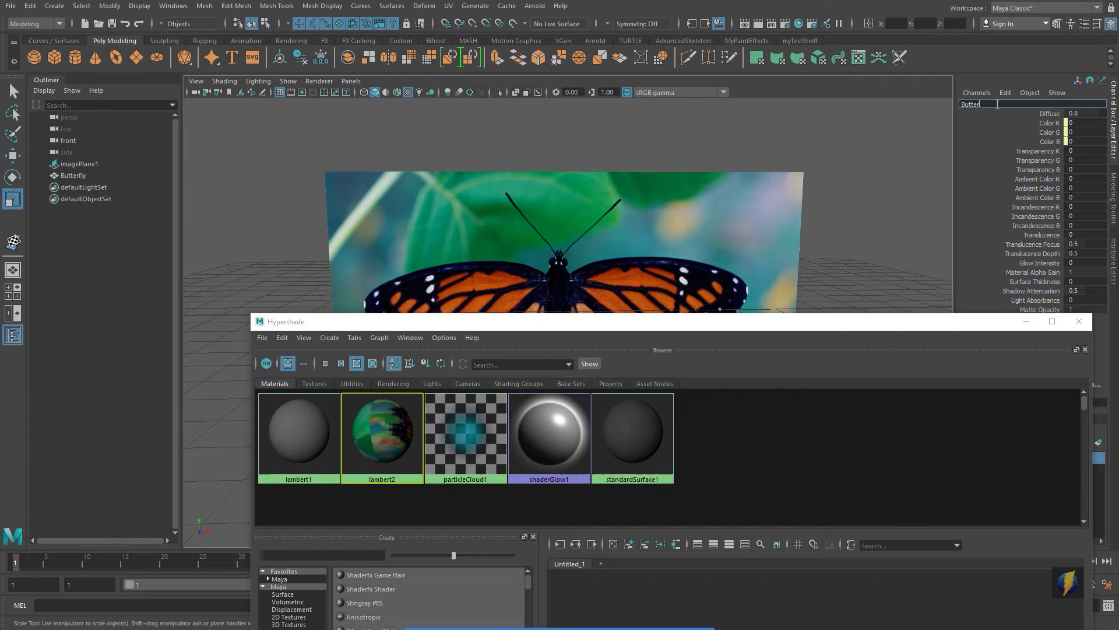
text(flyMat)
key(Return)
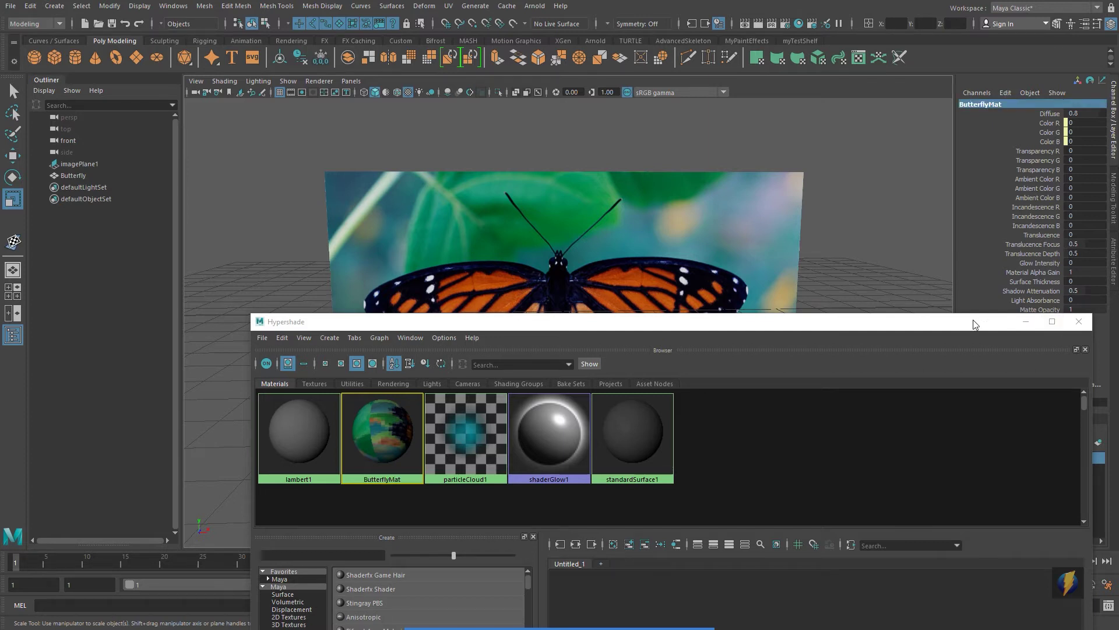
click(1053, 323)
click(991, 248)
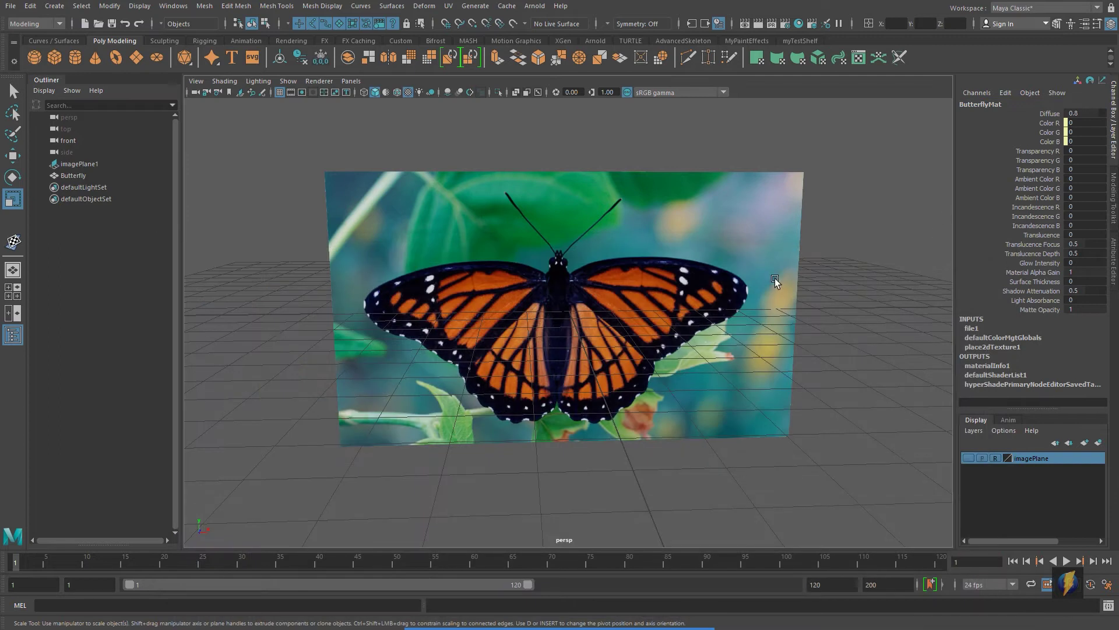
Step: Examine how the butterfly's body in the texture lines up with the plane's centre edge
mouse_move(638, 355)
alt+mouse_down()
mouse_move(648, 338)
mouse_move(648, 352)
mouse_move(659, 350)
alt+mouse_up()
click(648, 352)
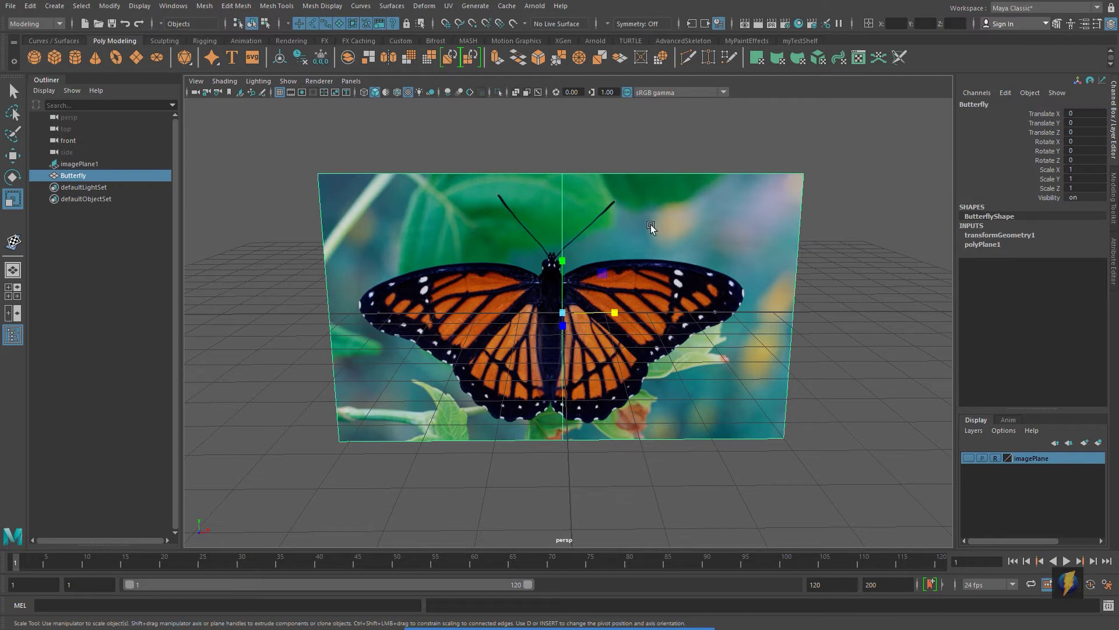
alt+drag(531, 414, 556, 349)
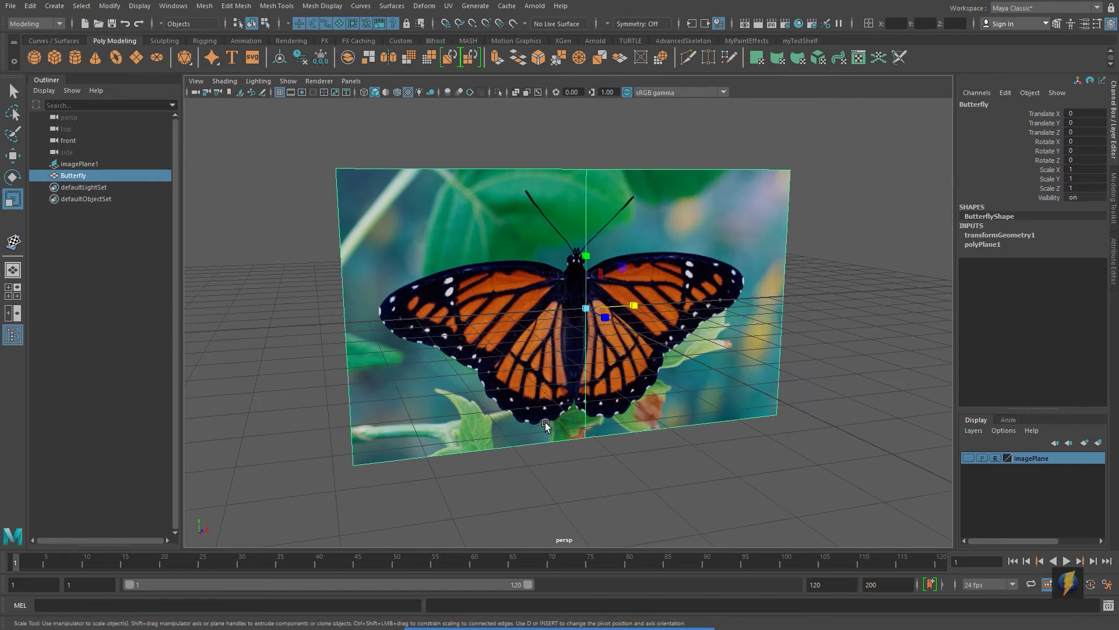
alt+drag(544, 422, 551, 414)
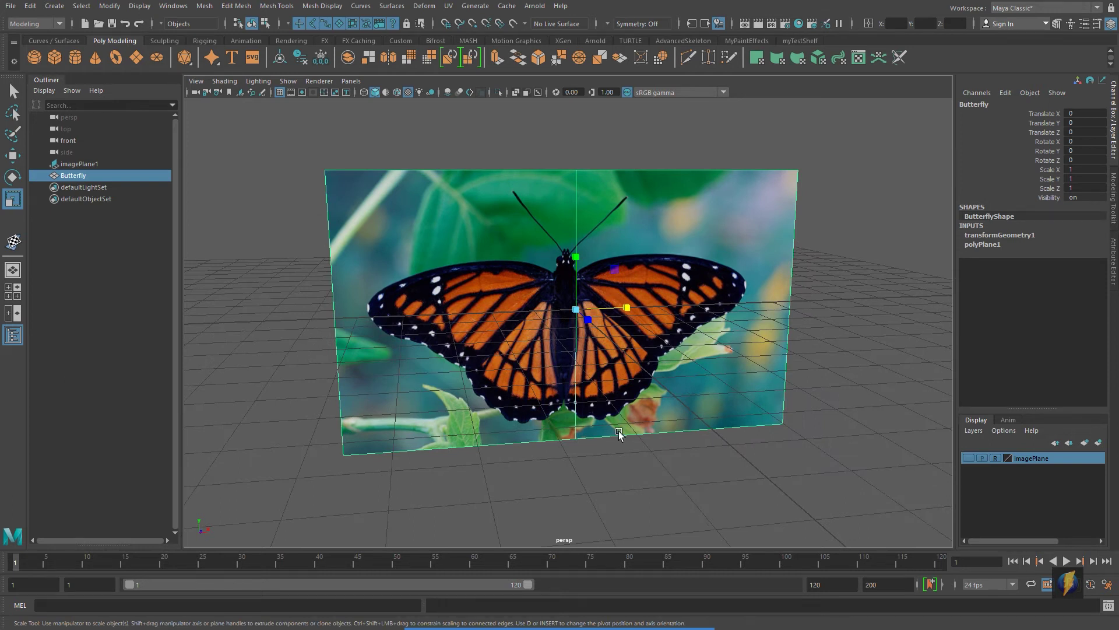
scroll(612, 438, up, 4)
alt+drag(613, 442, 598, 314)
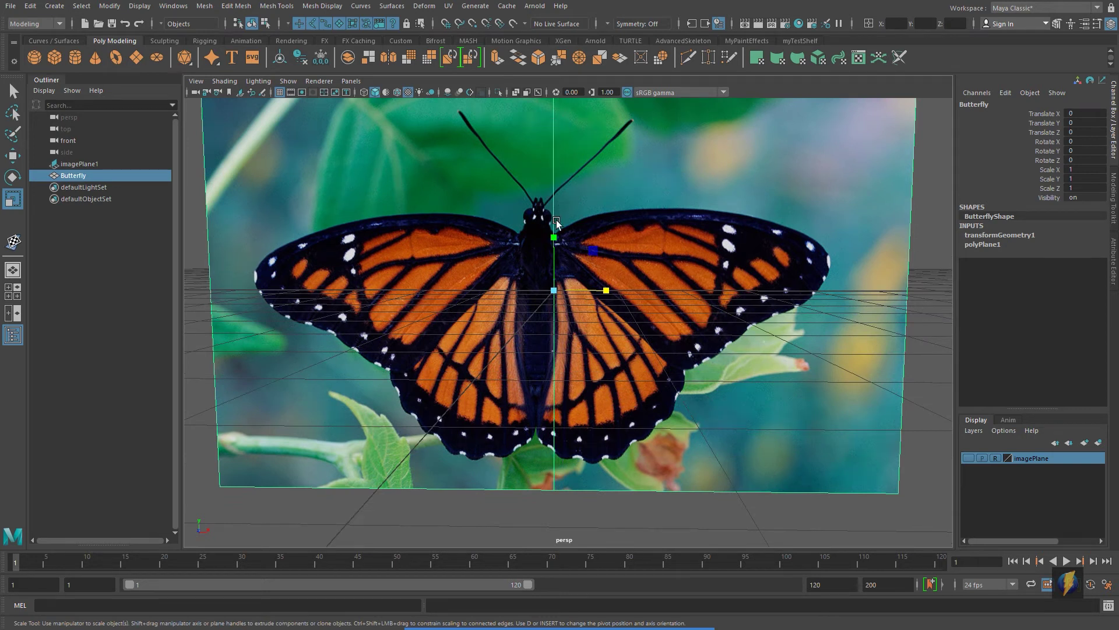
scroll(565, 314, down, 3)
alt+middle_drag(586, 297, 586, 316)
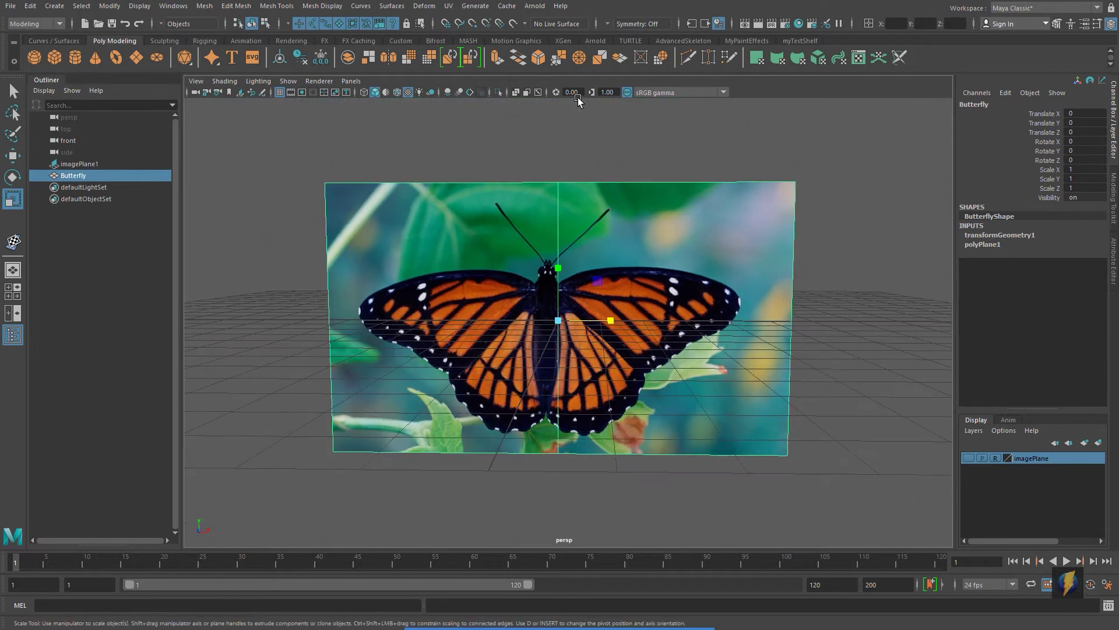
Step: Open the UV Editor for the Butterfly plane, select its UV shell and move the editor clear of the plane
click(451, 9)
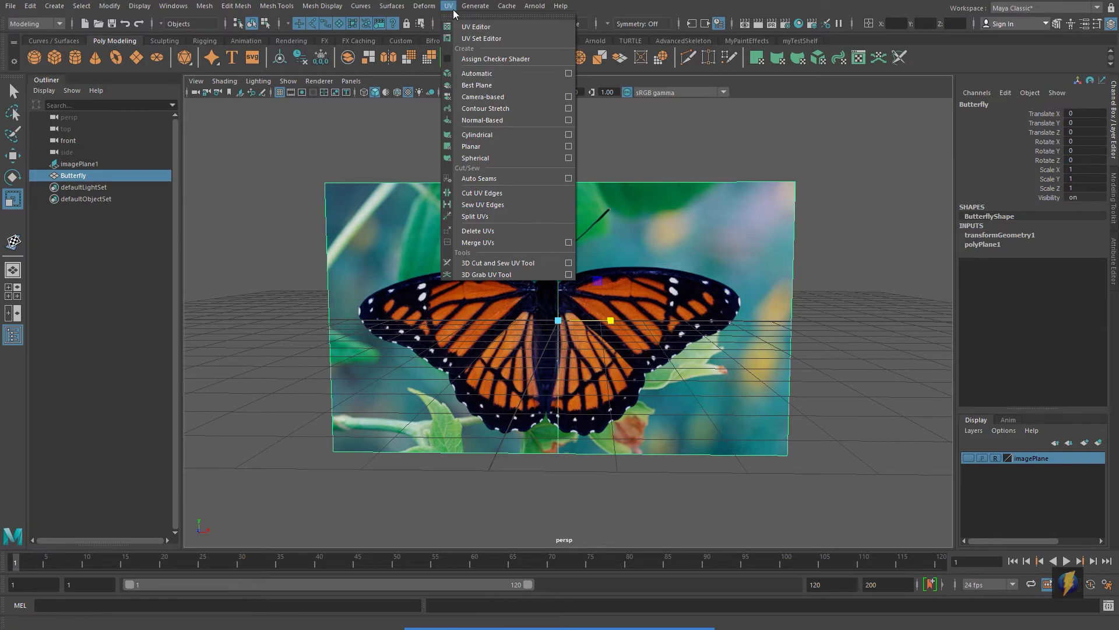
click(465, 27)
drag(585, 392, 837, 260)
mouse_move(709, 438)
right_down()
mouse_move(750, 439)
mouse_move(670, 411)
mouse_move(696, 430)
right_up()
click(702, 432)
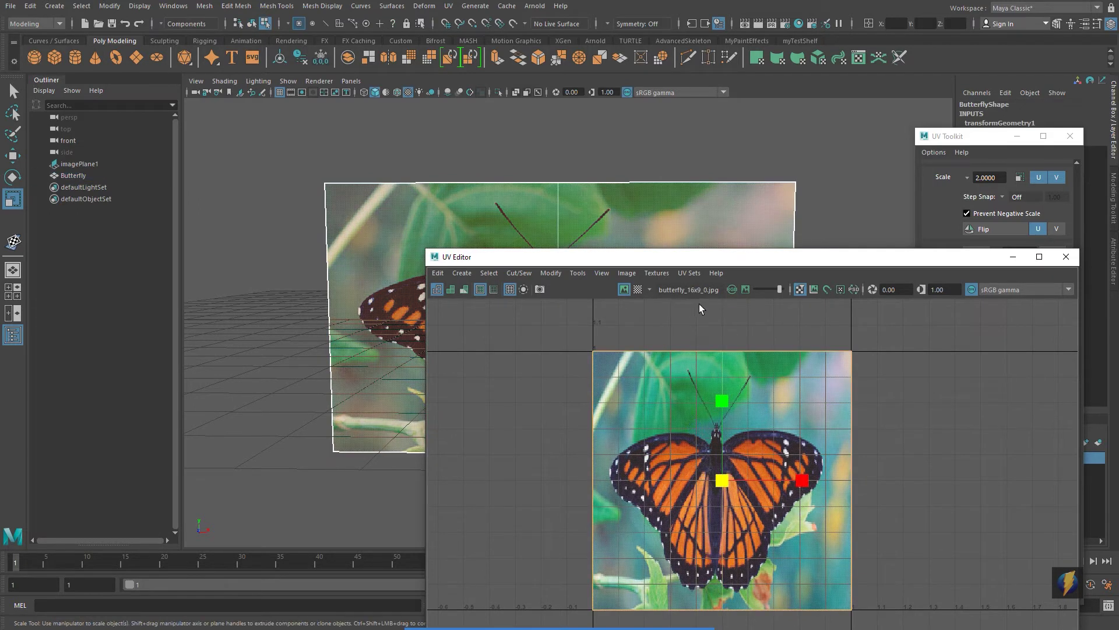
drag(662, 256, 744, 211)
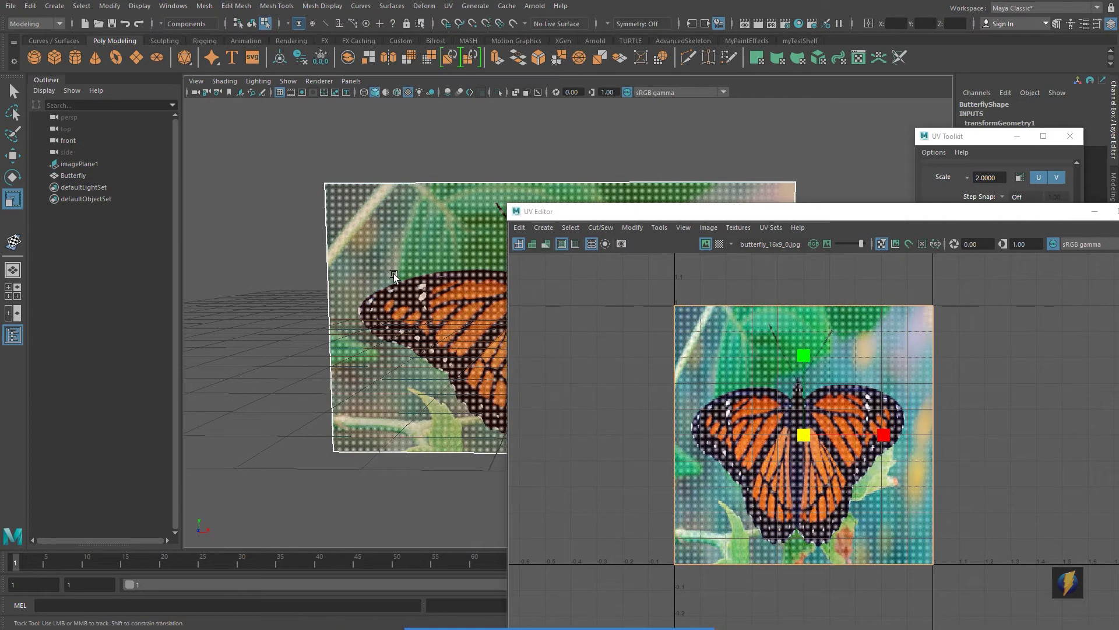
Step: Shift the UV shell slightly in negative U to centre the butterfly's body on the plane's middle edge, and close the UV Editor
key(f)
key(w)
drag(887, 435, 881, 436)
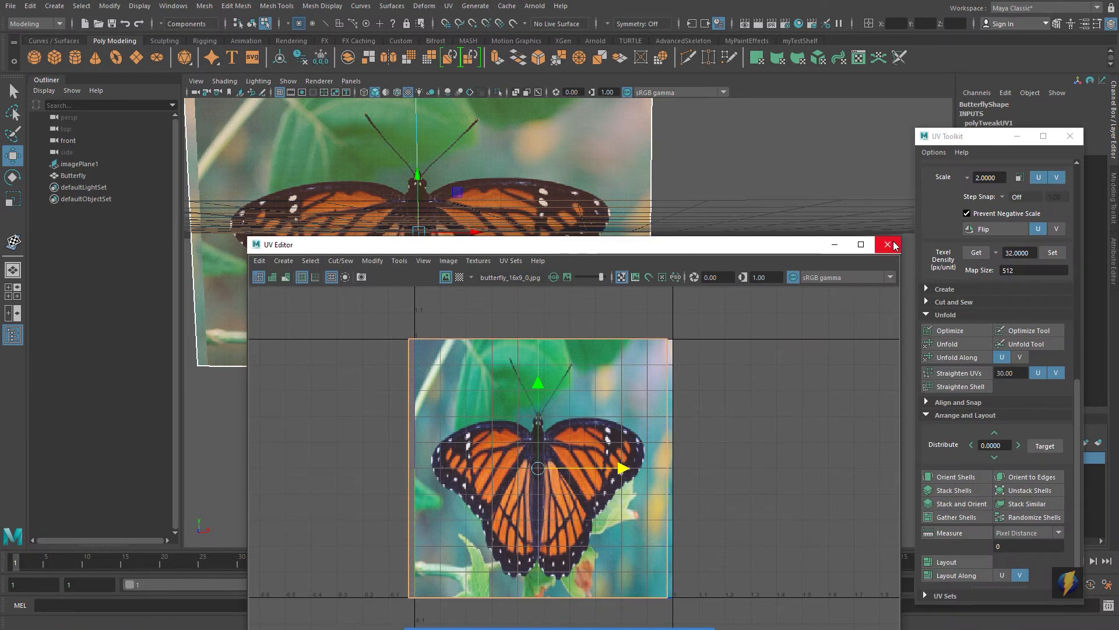
click(887, 240)
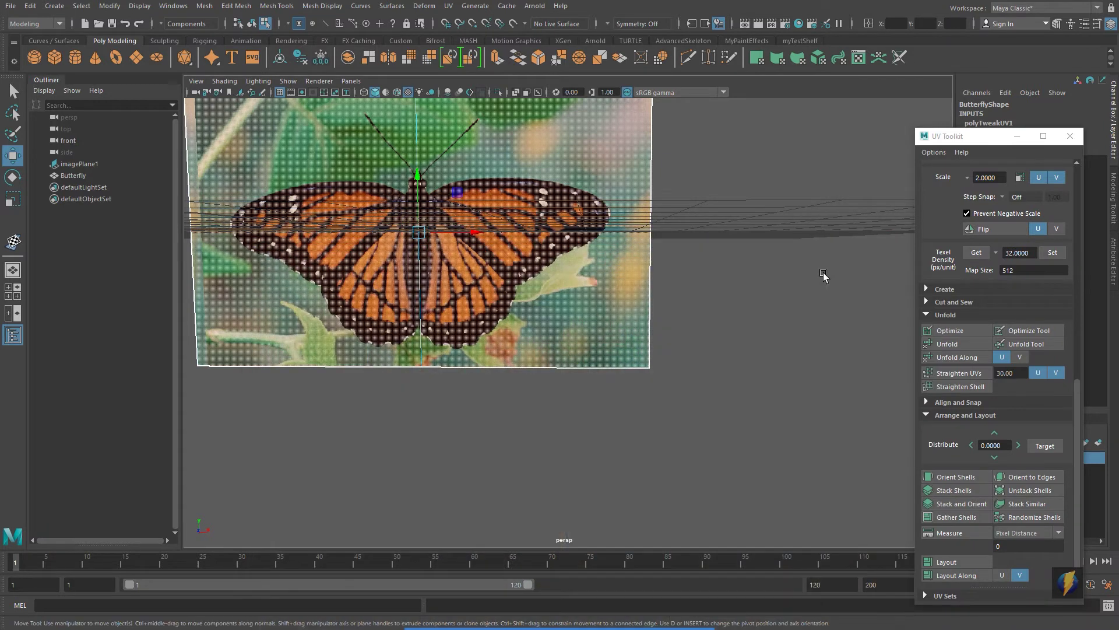
Step: Return the Butterfly plane to object mode and activate the Select tool
alt+middle_drag(667, 296, 806, 358)
right_drag(719, 250, 773, 236)
click(845, 264)
alt+drag(840, 268, 698, 340)
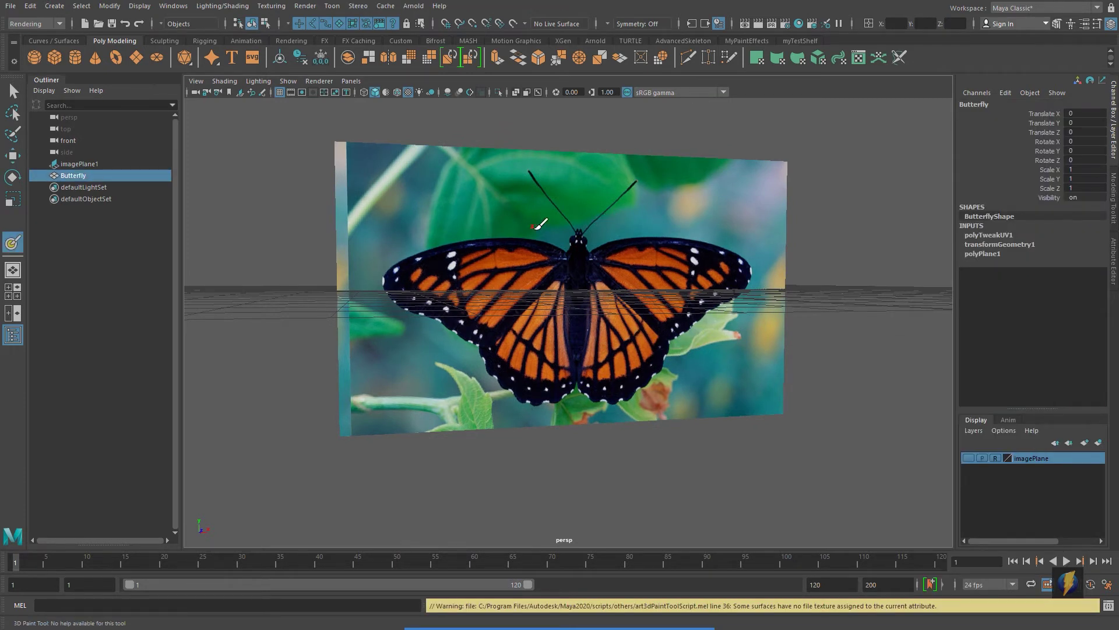
click(12, 92)
alt+drag(579, 401, 640, 388)
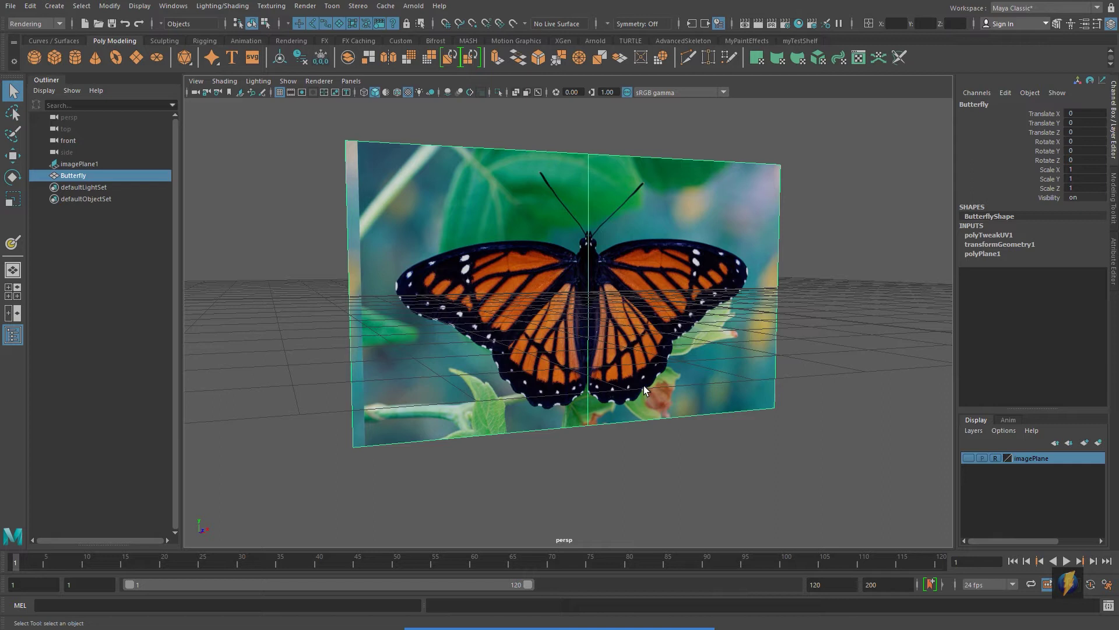
alt+drag(685, 386, 669, 380)
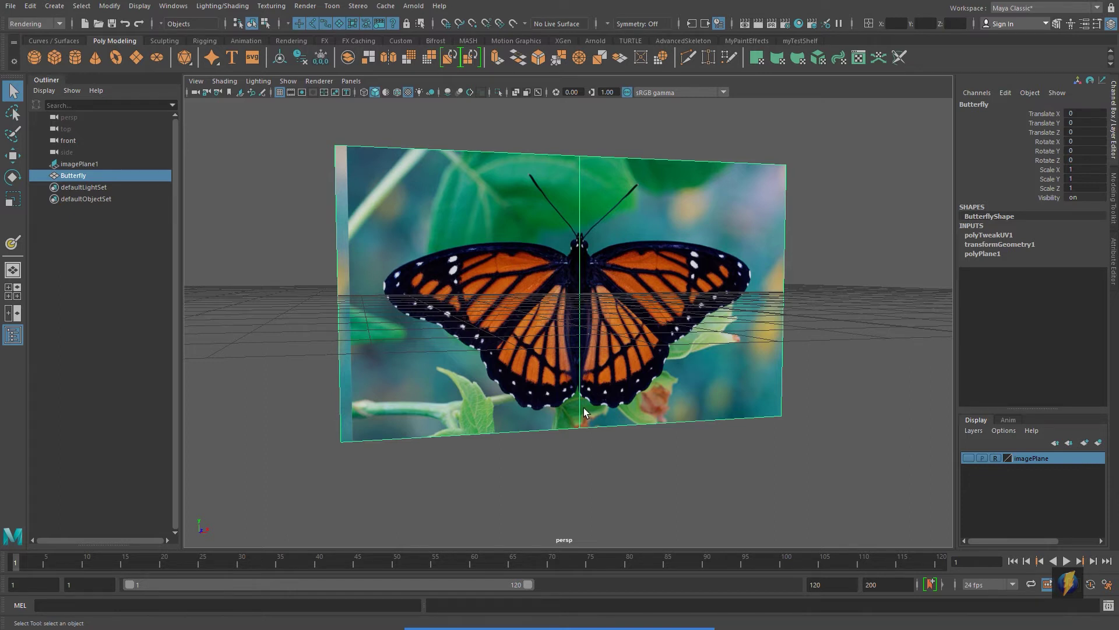
Step: Switch the menu set to Modeling and back to Rendering
mouse_move(559, 628)
click(602, 607)
drag(295, 382, 52, 36)
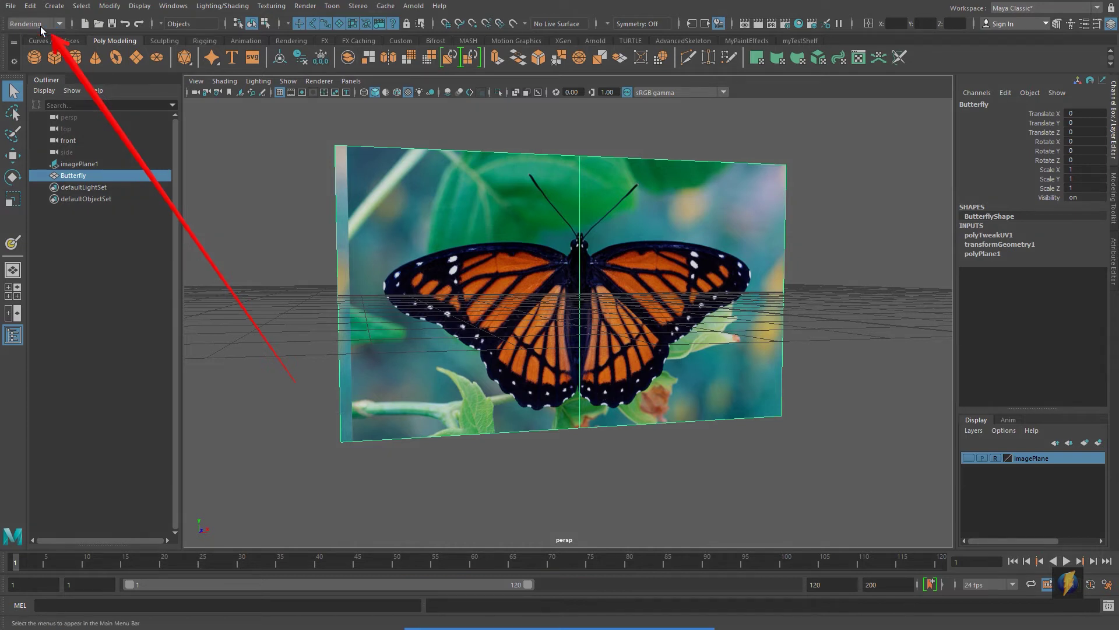
click(60, 24)
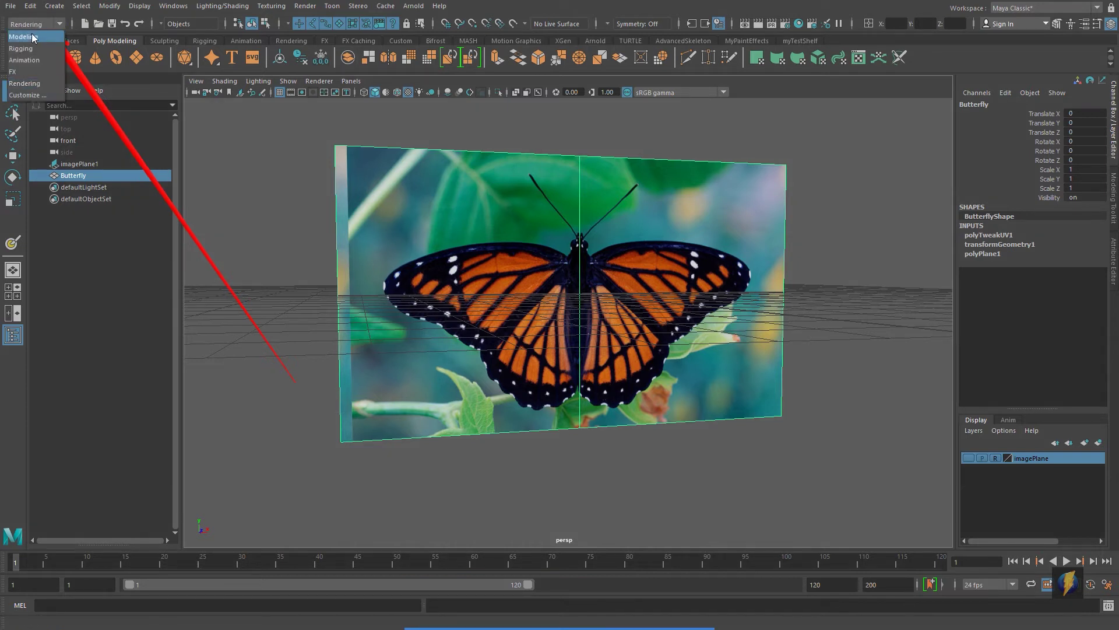
click(36, 36)
click(62, 24)
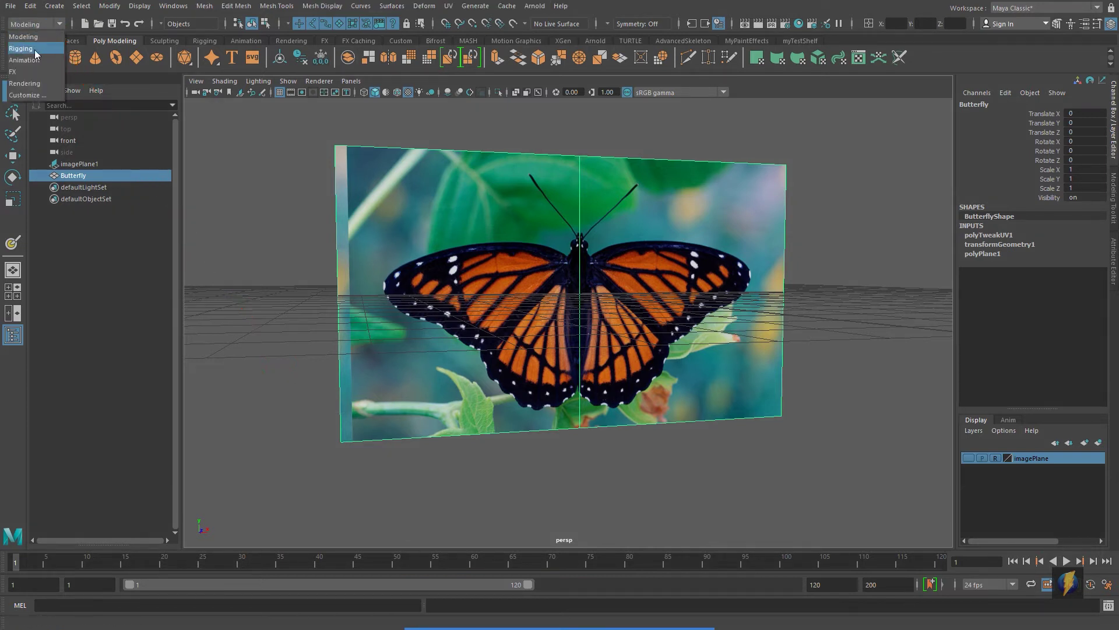
click(32, 82)
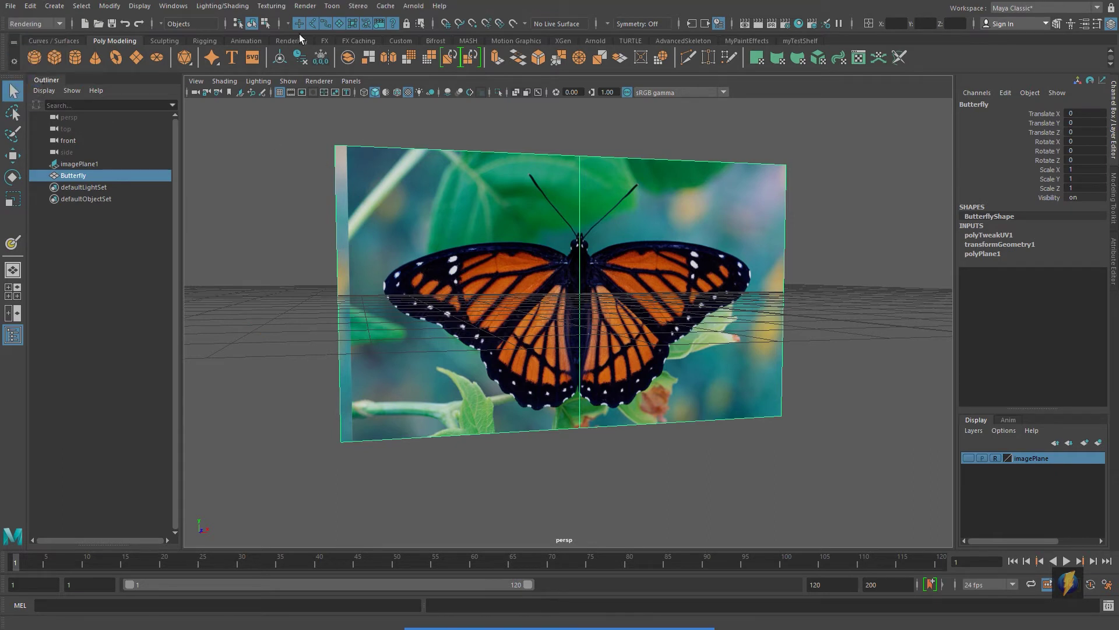
Step: Start the 3D Paint Tool with its settings open and set the attribute to paint to Transparency
click(270, 6)
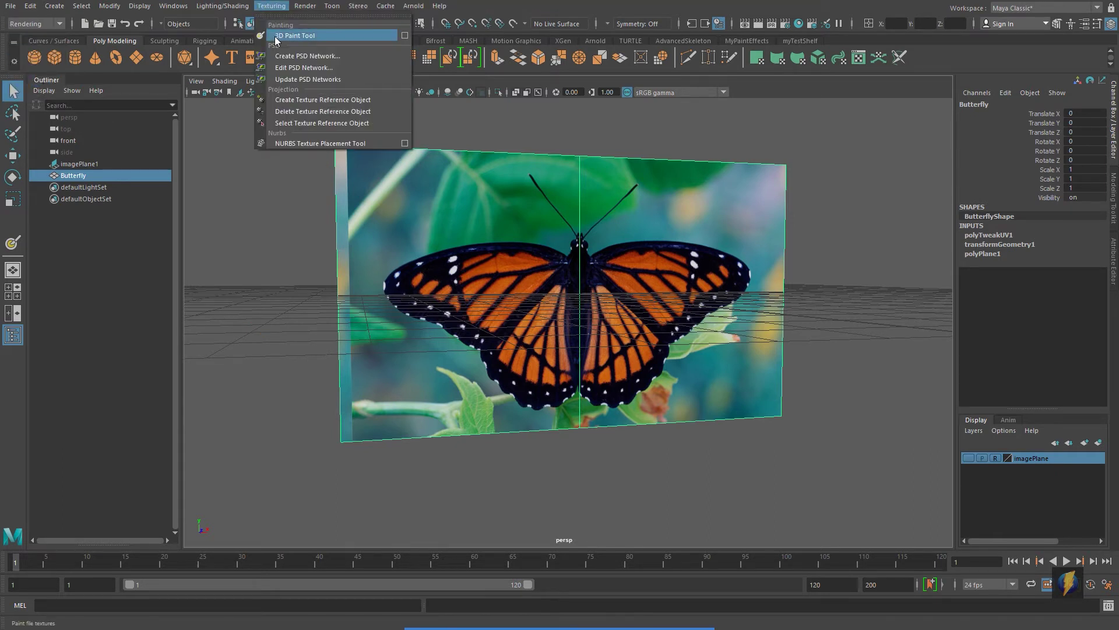
click(404, 36)
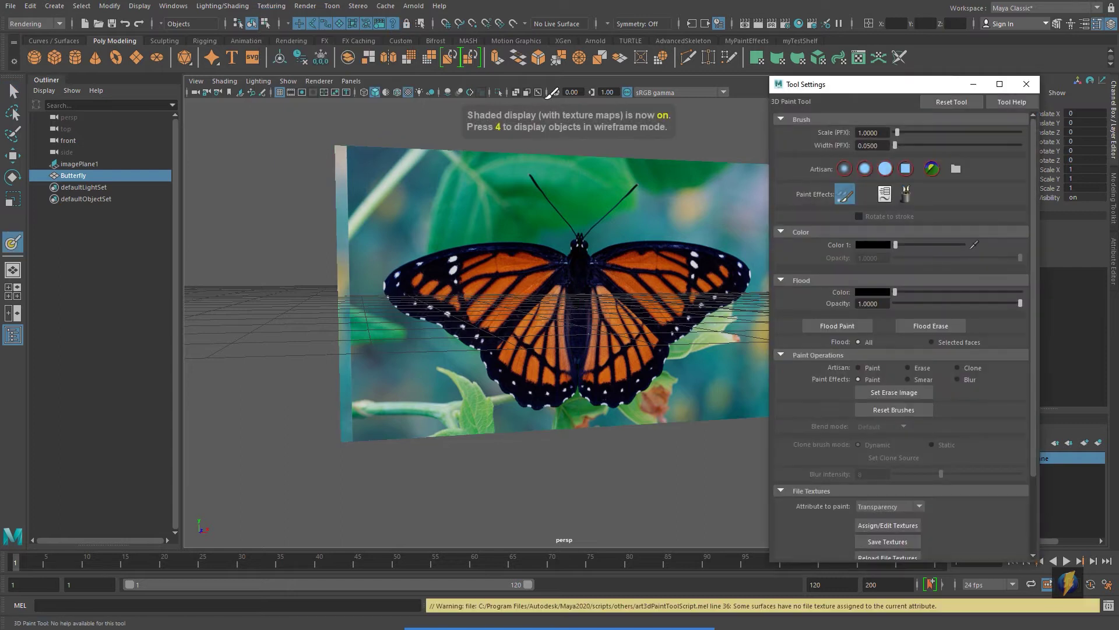
alt+drag(547, 228, 522, 234)
click(904, 506)
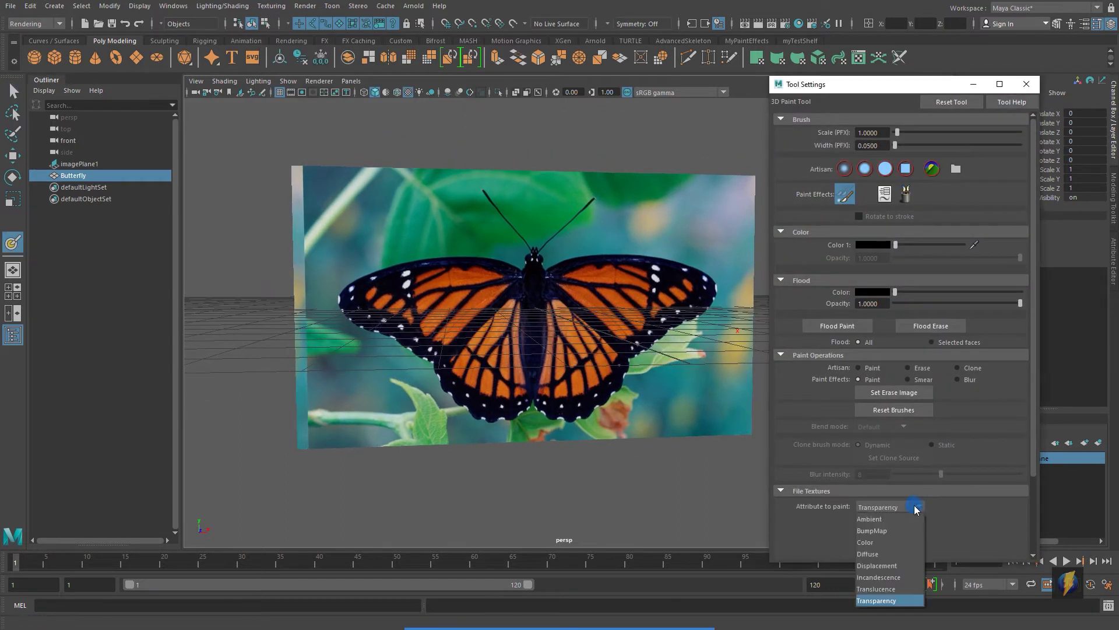
click(892, 542)
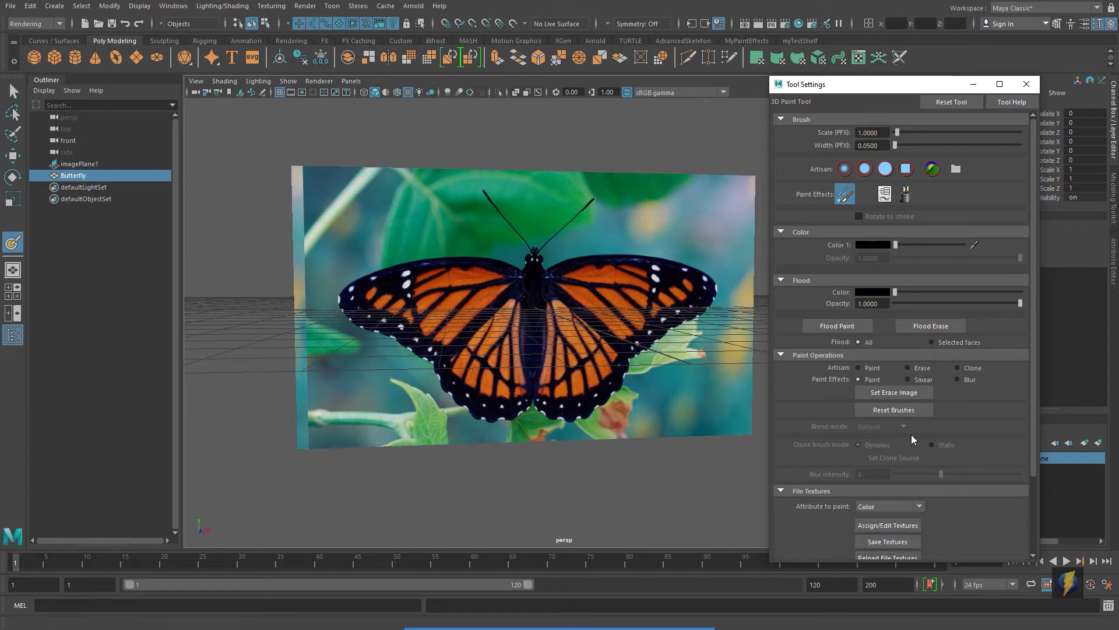
click(919, 506)
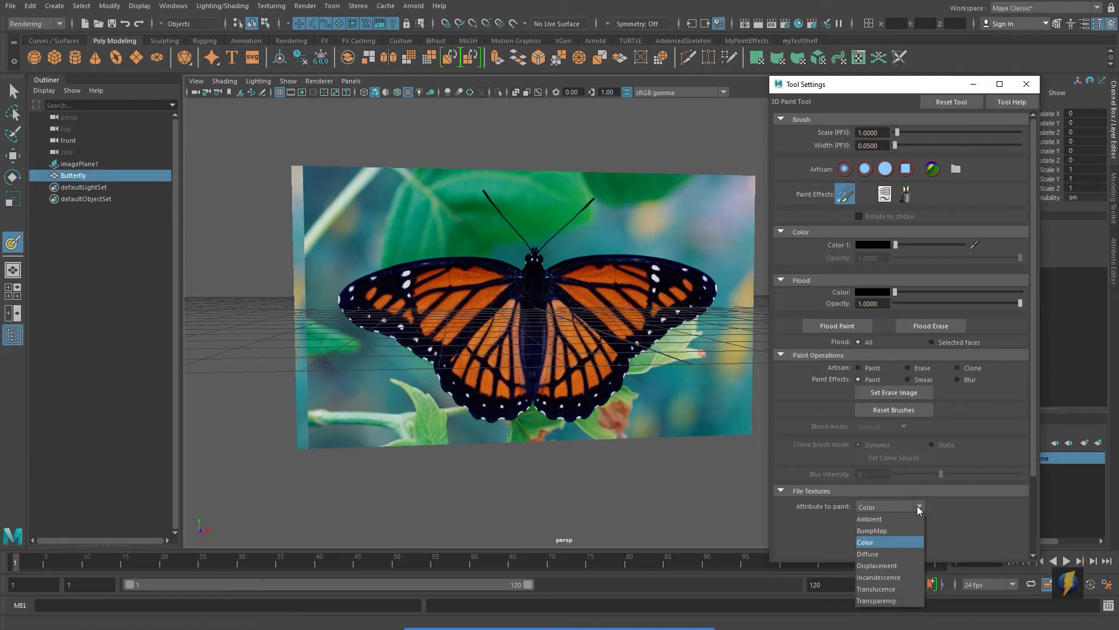
click(888, 601)
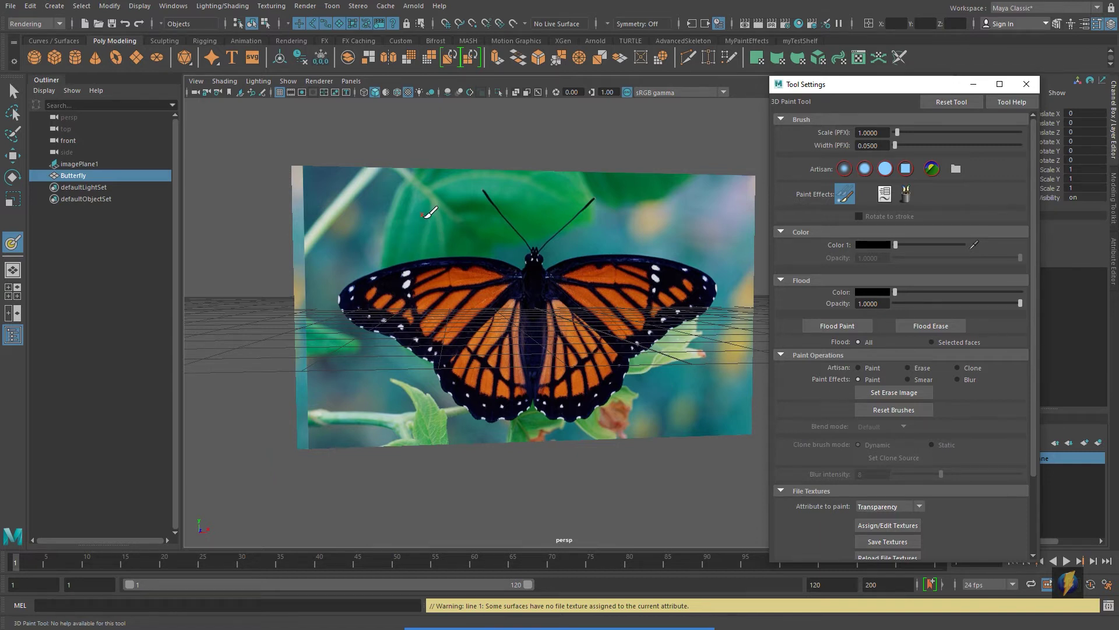
scroll(956, 401, down, 2)
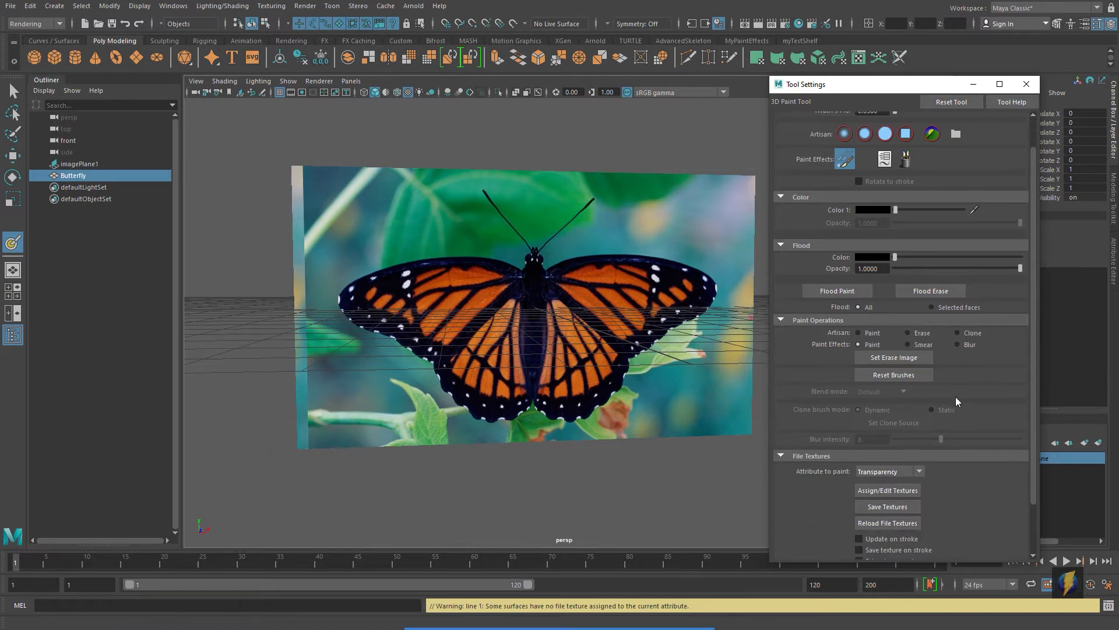
Step: Assign a file texture to the plane's Transparency attribute, setting its size to 1280 by 720
click(896, 491)
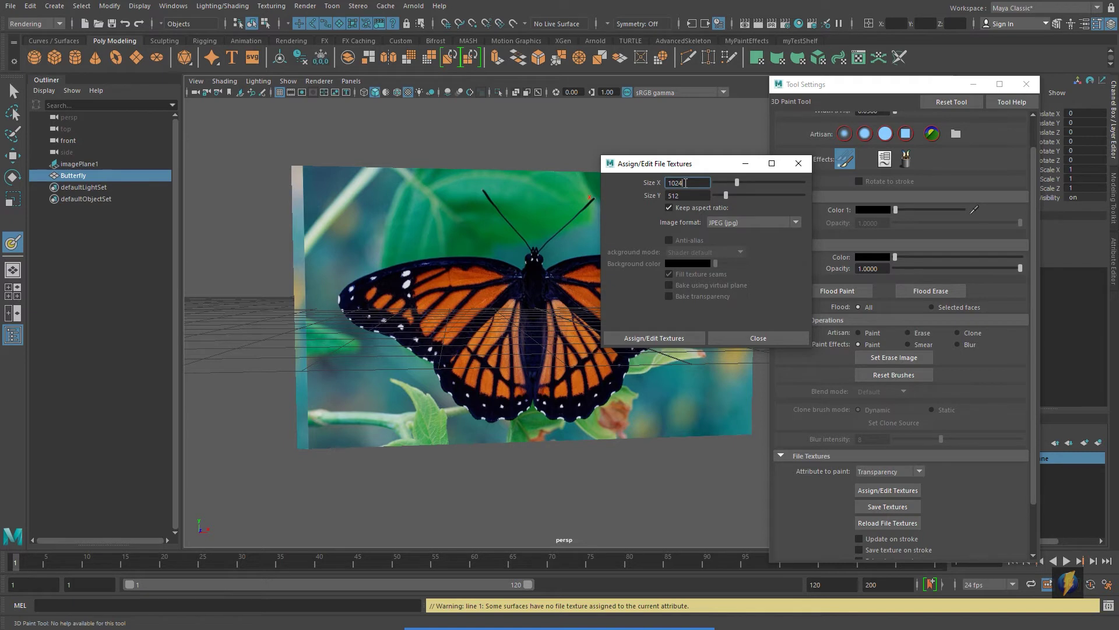
double_click(685, 183)
text(1280)
double_click(684, 196)
click(669, 208)
text(720)
click(688, 181)
click(703, 199)
click(670, 208)
double_click(684, 197)
double_click(706, 184)
text(128)
double_click(693, 196)
text(720)
click(635, 338)
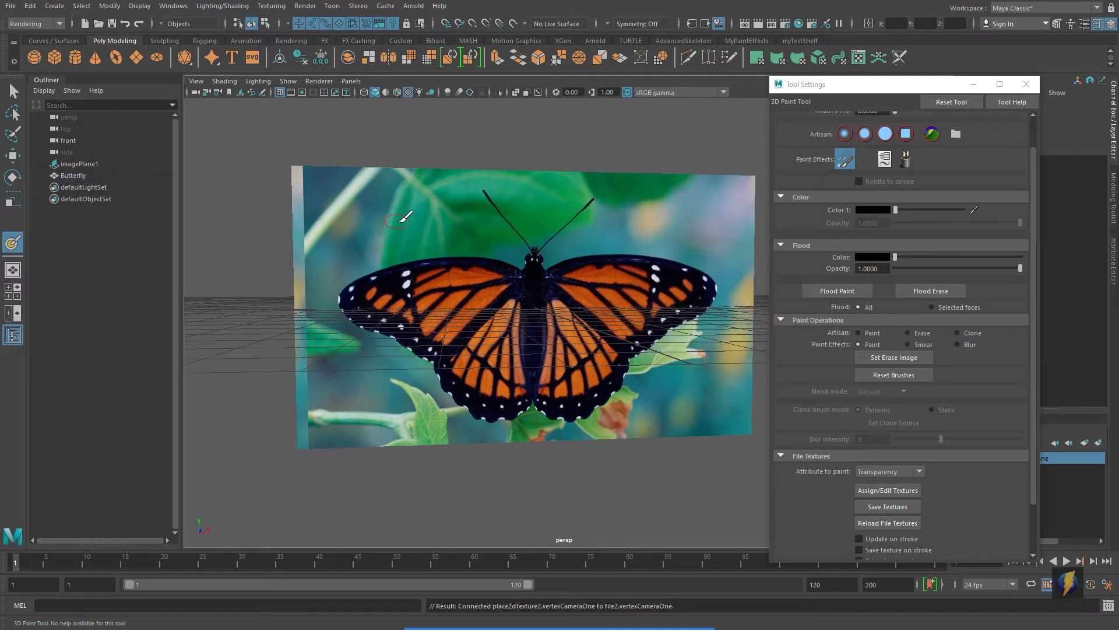
mouse_move(389, 204)
mouse_down()
mouse_move(407, 209)
mouse_move(376, 219)
mouse_up()
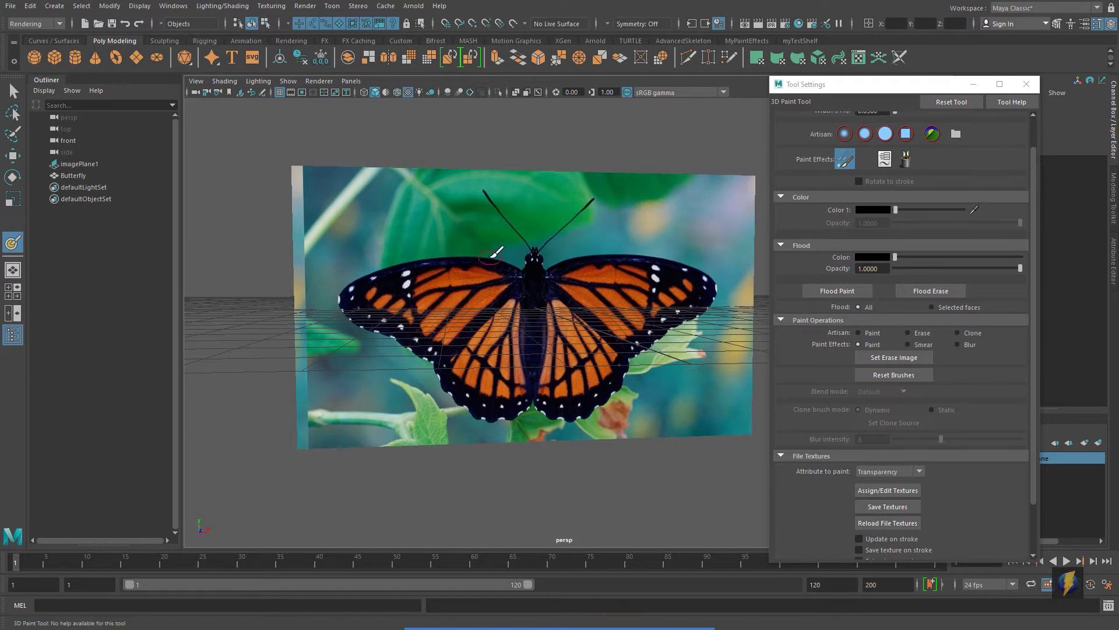
alt+drag(513, 273, 541, 279)
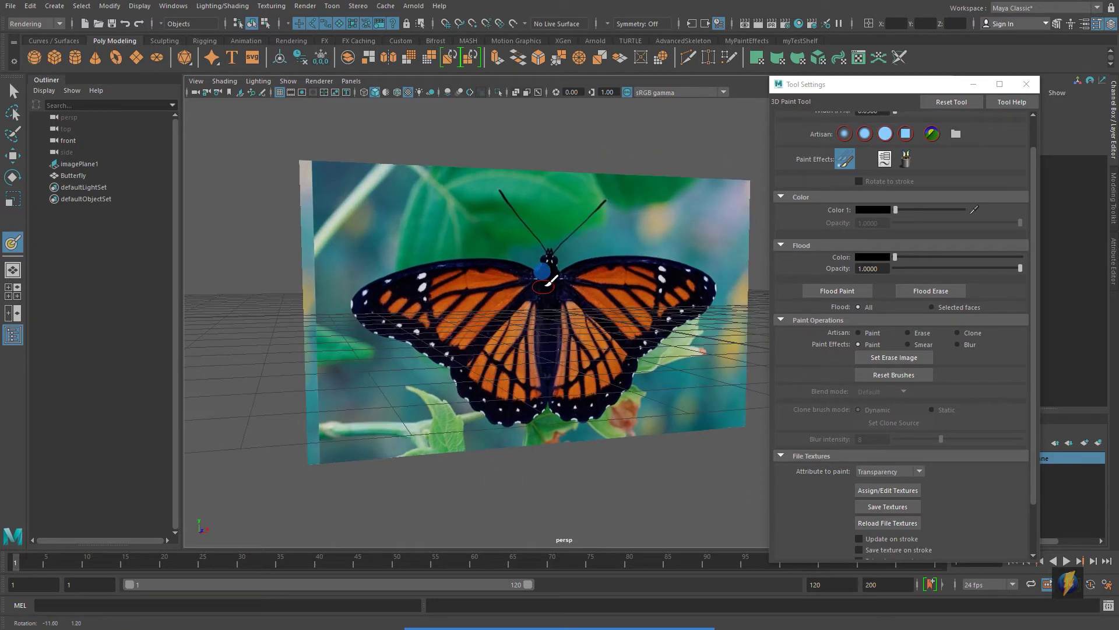
mouse_move(485, 278)
alt+mouse_down()
mouse_move(470, 267)
mouse_move(479, 268)
alt+mouse_up()
alt+drag(632, 289, 632, 274)
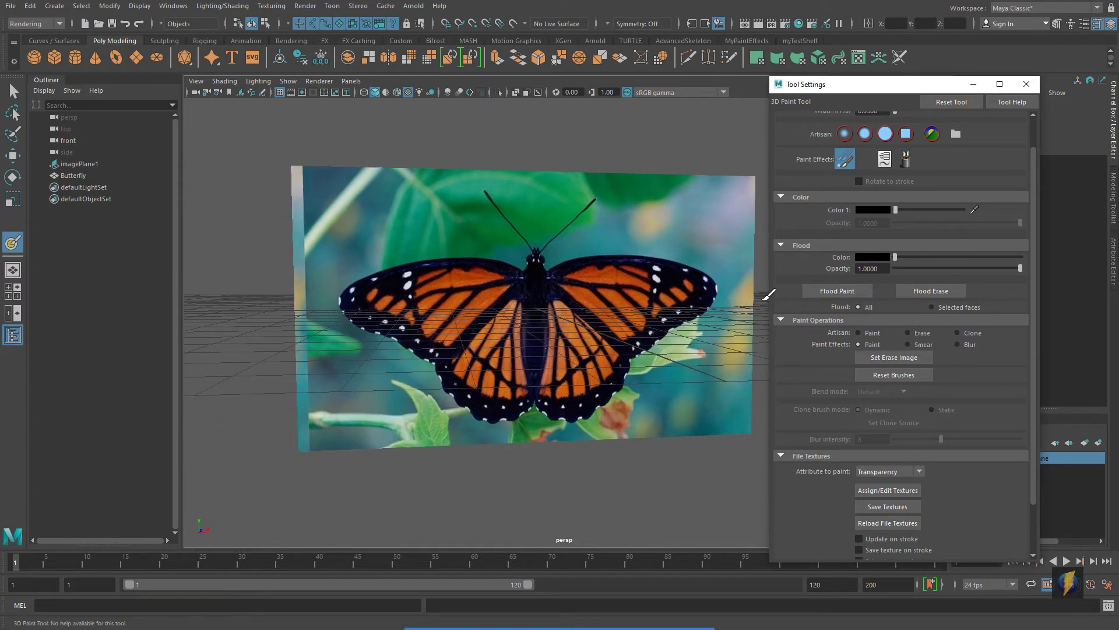
Step: Flood the plane's whole transparency texture with white, and flood it back with black
click(865, 256)
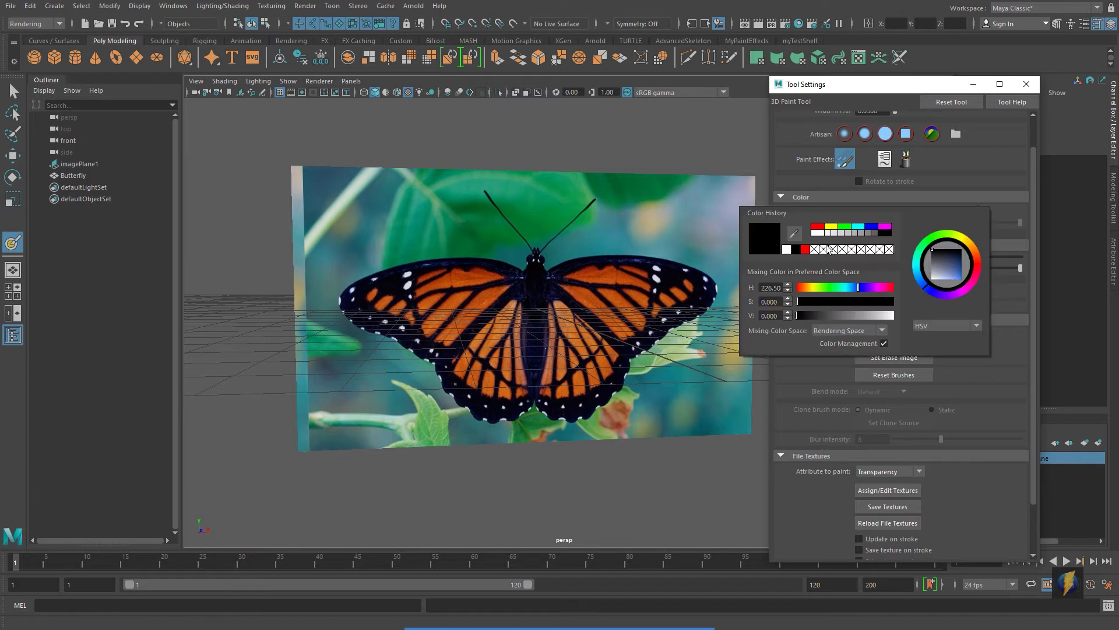
click(786, 250)
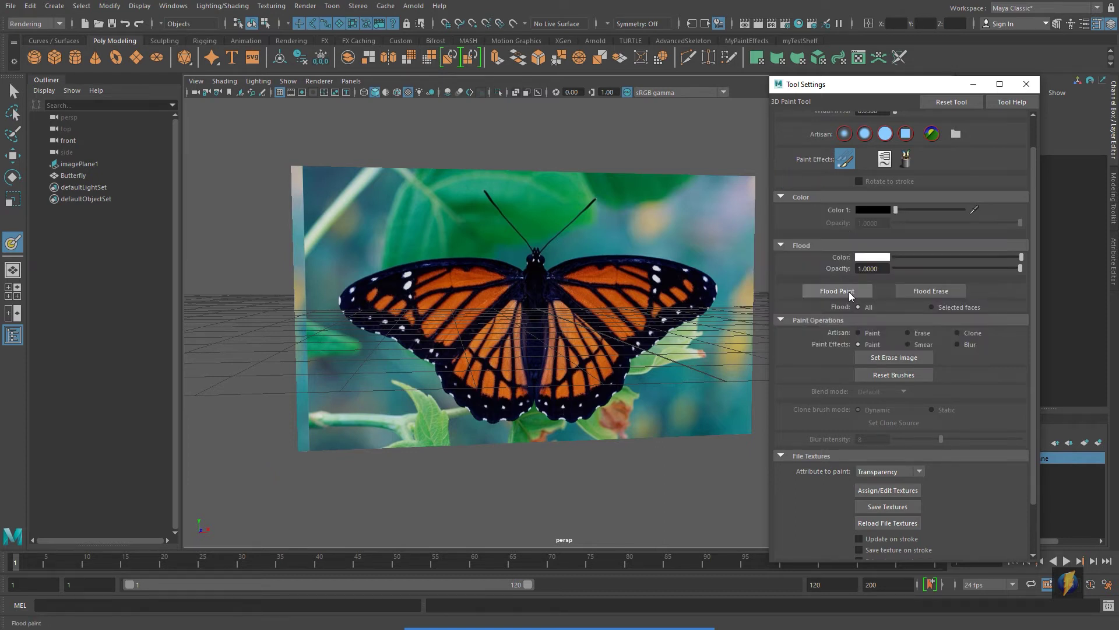
click(847, 292)
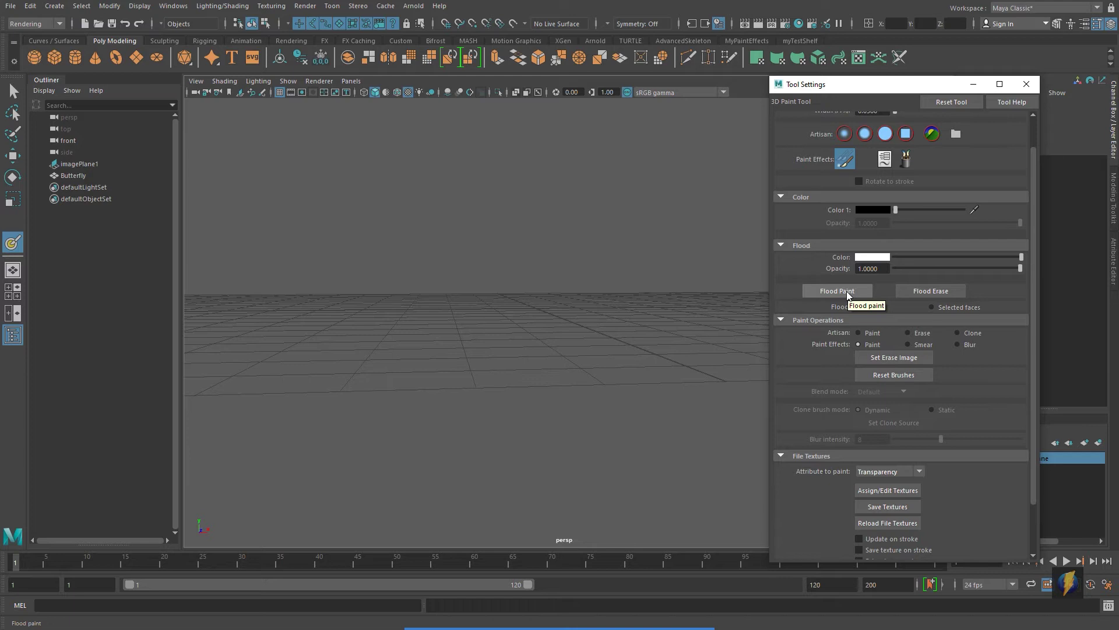
click(868, 257)
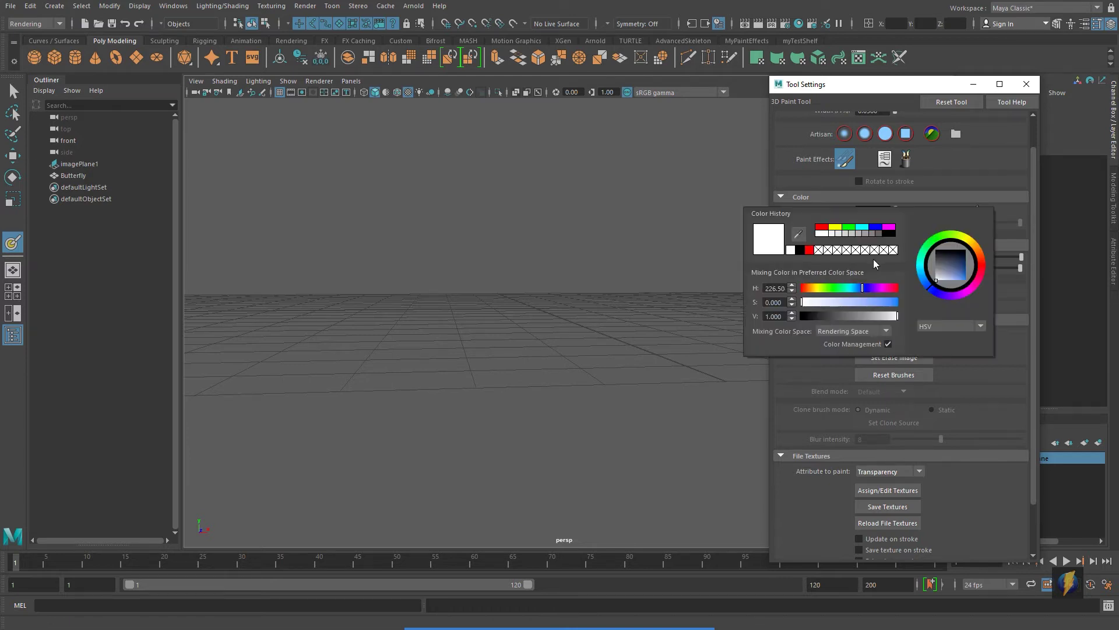
click(800, 250)
click(842, 291)
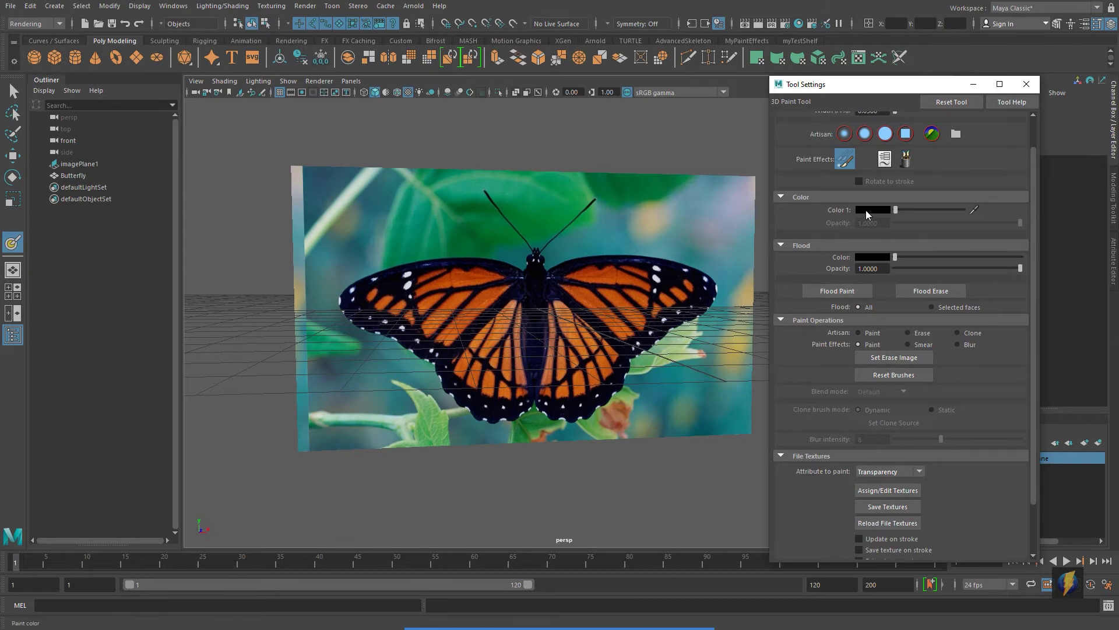
Step: Set the paint color to white and choose the solid round Artisan brush
click(866, 210)
click(823, 186)
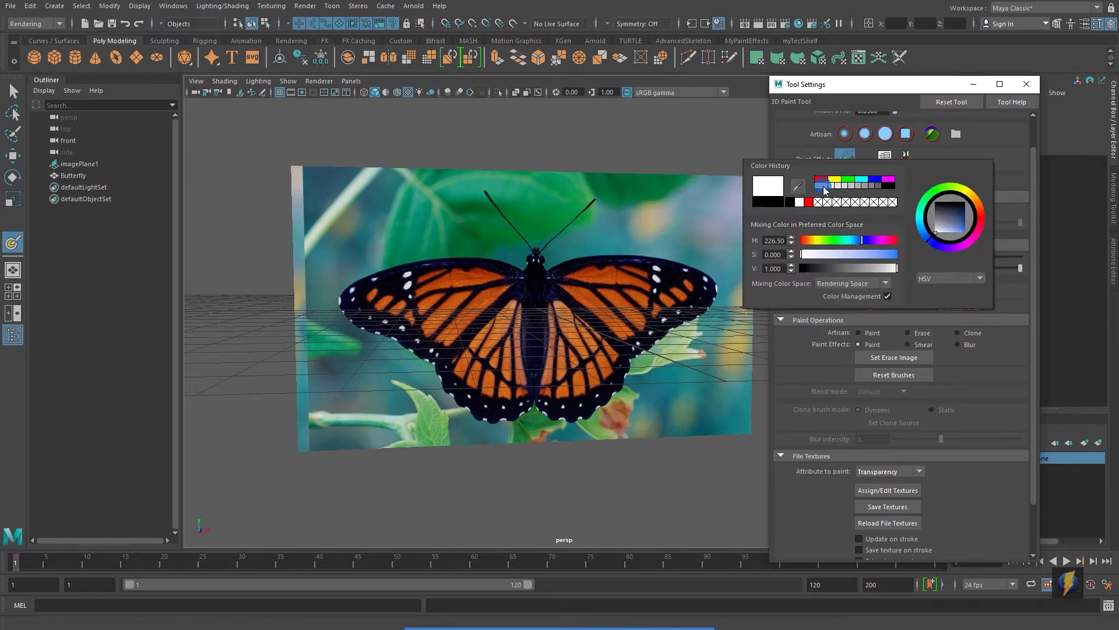
alt+middle_drag(555, 243, 550, 268)
alt+drag(549, 268, 559, 279)
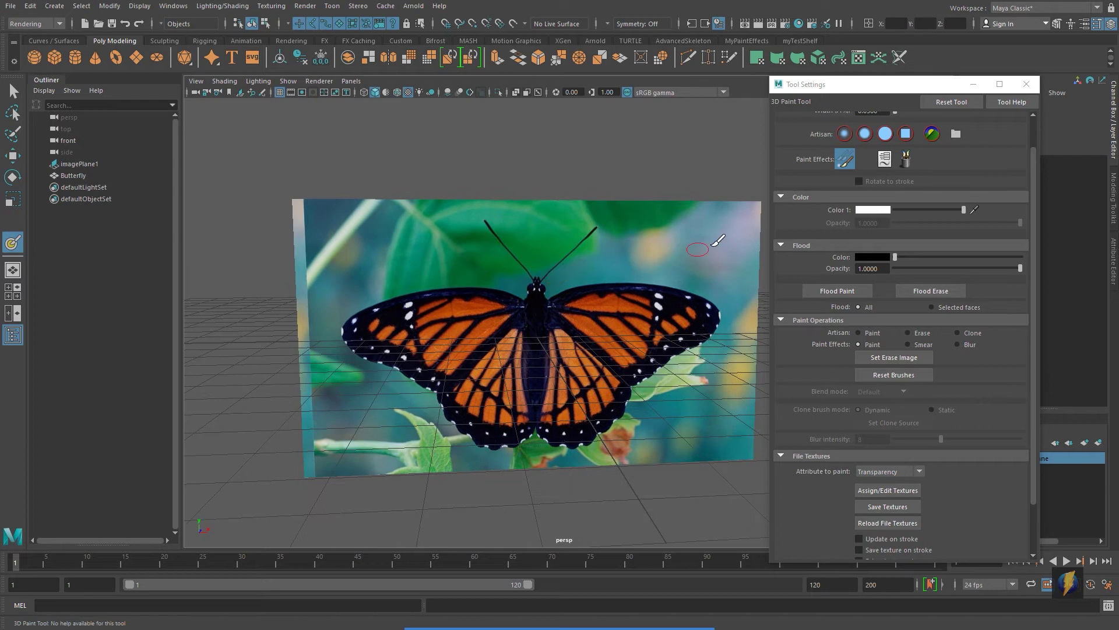
click(883, 135)
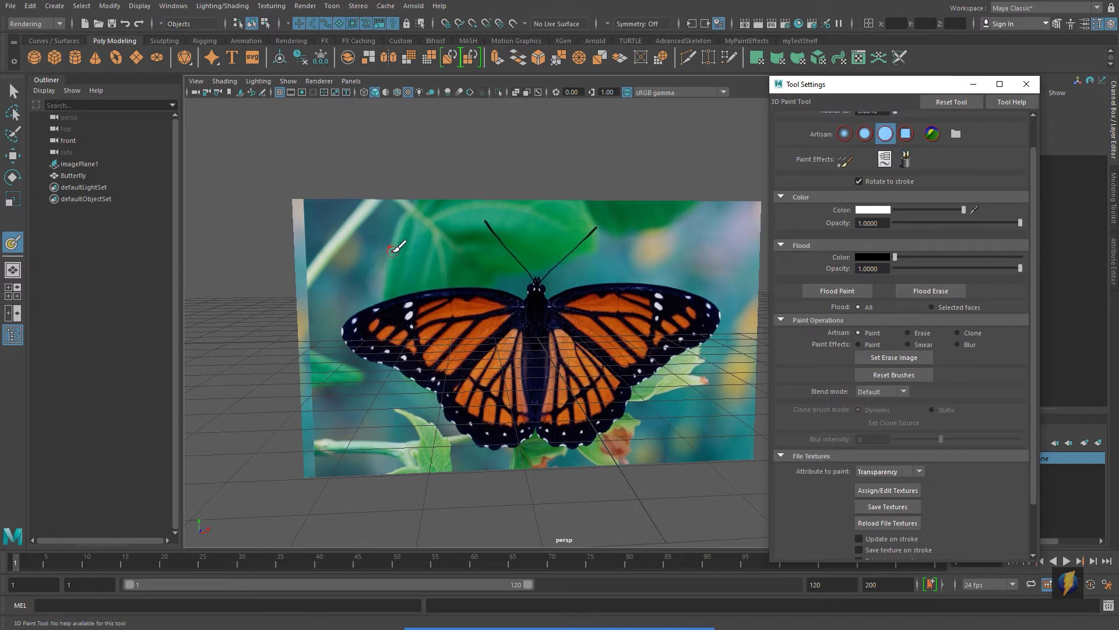
Step: Enlarge the brush and paint the background in the plane's upper corners transparent
mouse_move(374, 243)
mouse_down()
mouse_move(417, 240)
mouse_move(378, 259)
mouse_move(394, 244)
mouse_move(499, 259)
mouse_move(421, 260)
mouse_up()
scroll(440, 271, up, 5)
alt+middle_drag(436, 273, 563, 273)
key(b)
mouse_move(417, 204)
mouse_down()
mouse_move(445, 198)
mouse_move(406, 166)
mouse_move(282, 141)
mouse_up()
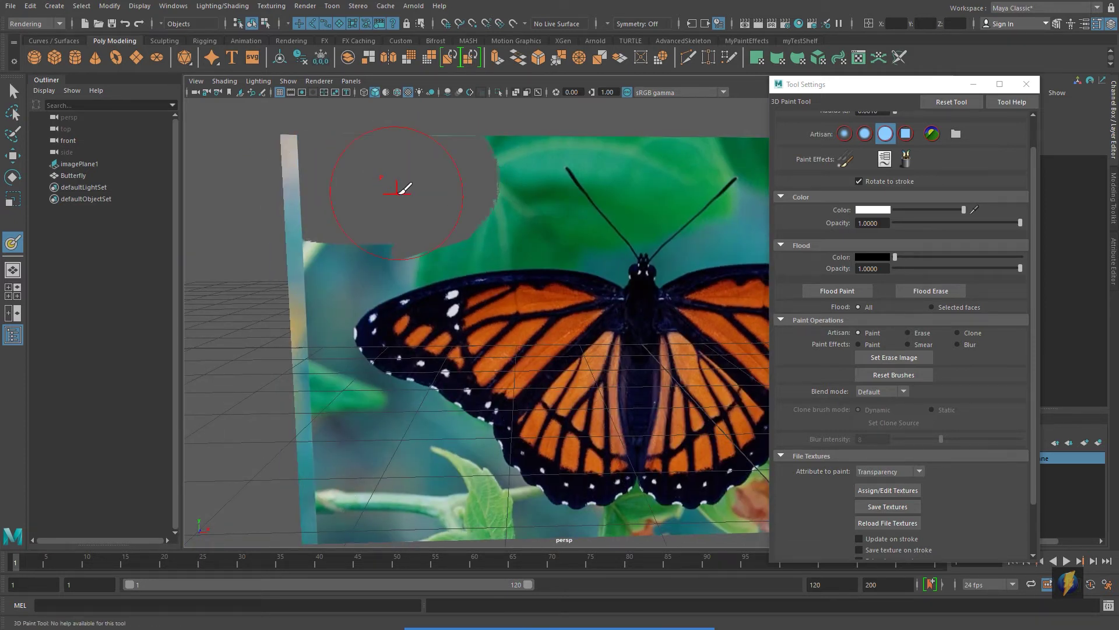
alt+middle_drag(415, 195, 276, 196)
mouse_move(414, 190)
alt+mouse_down()
mouse_move(527, 194)
mouse_move(590, 220)
mouse_move(693, 195)
mouse_move(708, 245)
mouse_move(649, 229)
alt+mouse_up()
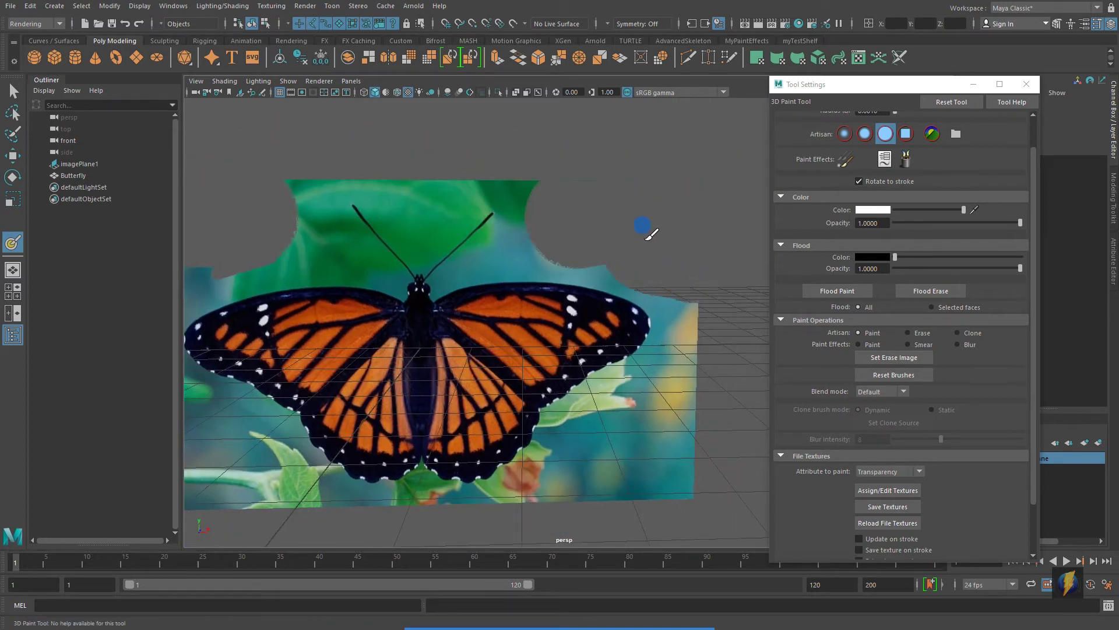
Step: Paint out the background beside the right wing, around the antennae and below the left wing
mouse_move(691, 388)
mouse_down()
mouse_move(662, 422)
mouse_move(602, 452)
mouse_move(682, 475)
mouse_move(655, 399)
mouse_move(701, 355)
mouse_move(707, 317)
mouse_up()
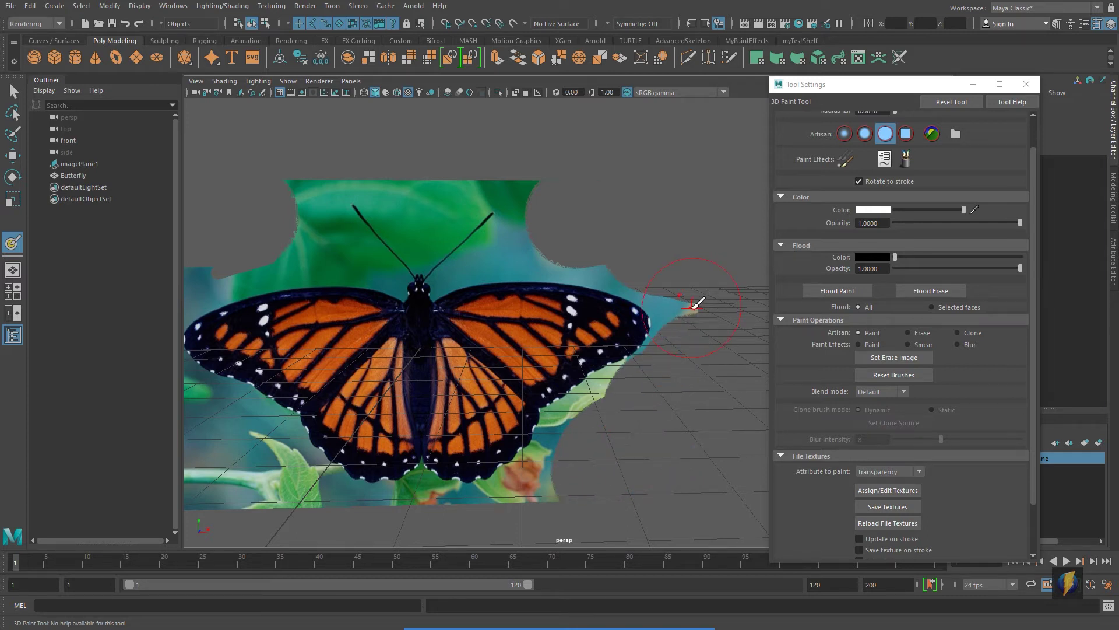
click(423, 191)
alt+middle_drag(434, 194, 516, 170)
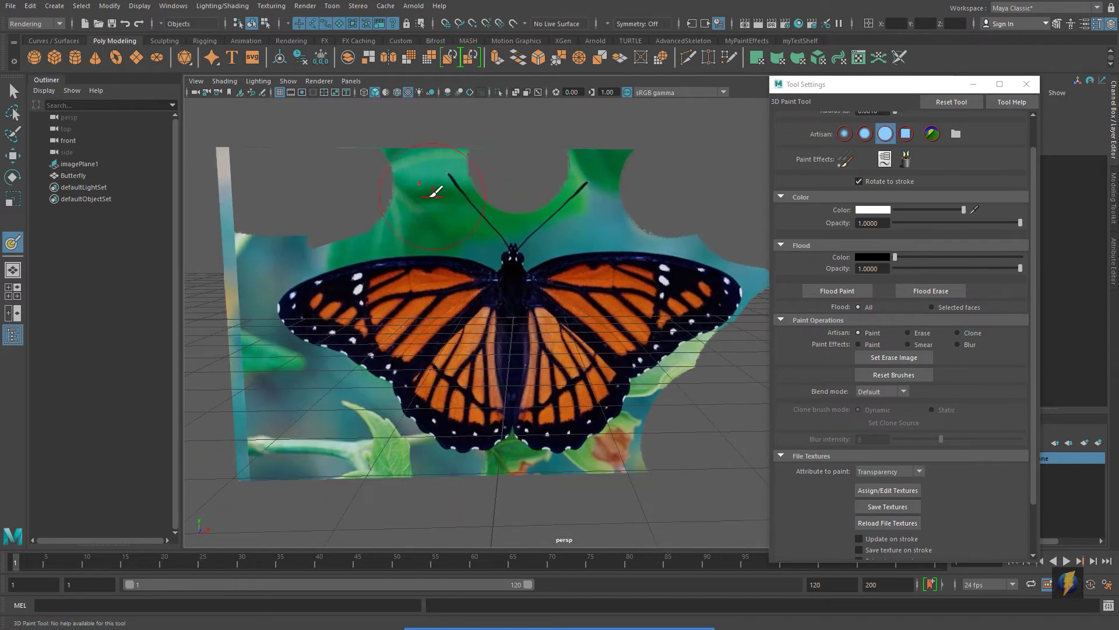
click(402, 194)
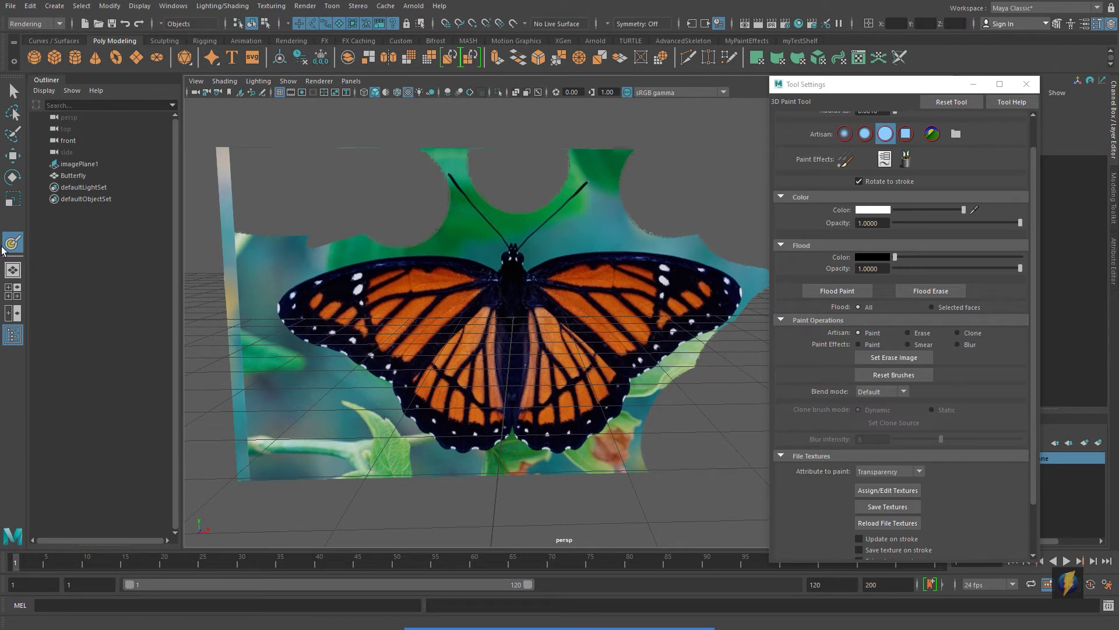
click(381, 366)
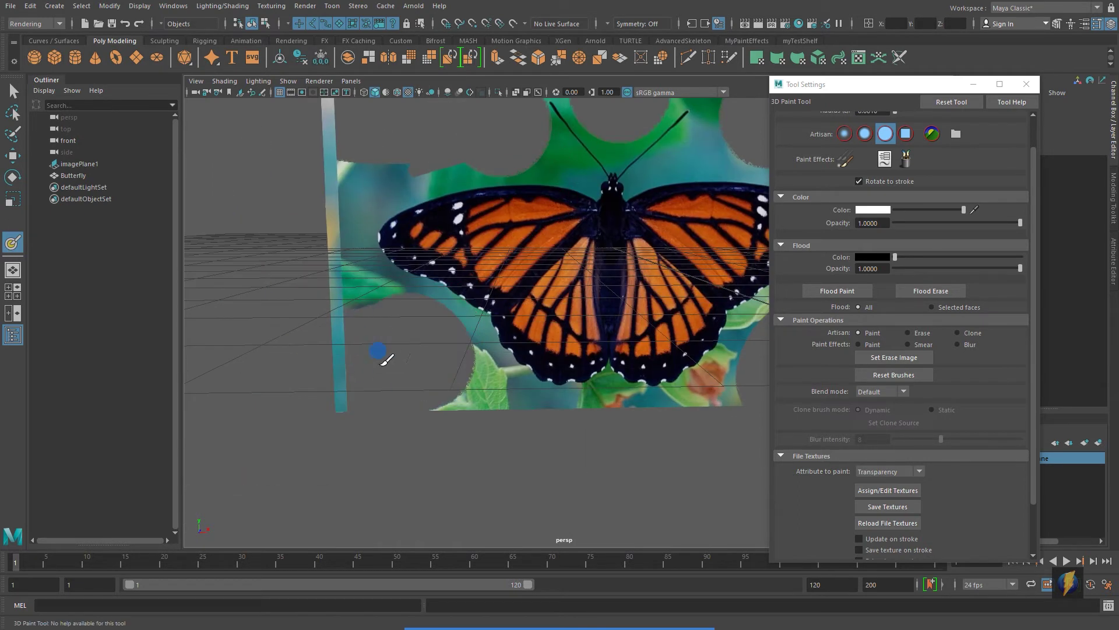
click(452, 386)
Step: Paint away the remaining background up to the outlines of the wings and antennae, including the strip along the plane's left edge
mouse_move(391, 237)
mouse_down()
mouse_move(345, 230)
mouse_move(286, 285)
mouse_move(431, 402)
mouse_move(533, 435)
mouse_move(694, 350)
mouse_move(653, 418)
mouse_up()
drag(508, 260, 645, 262)
drag(645, 263, 734, 324)
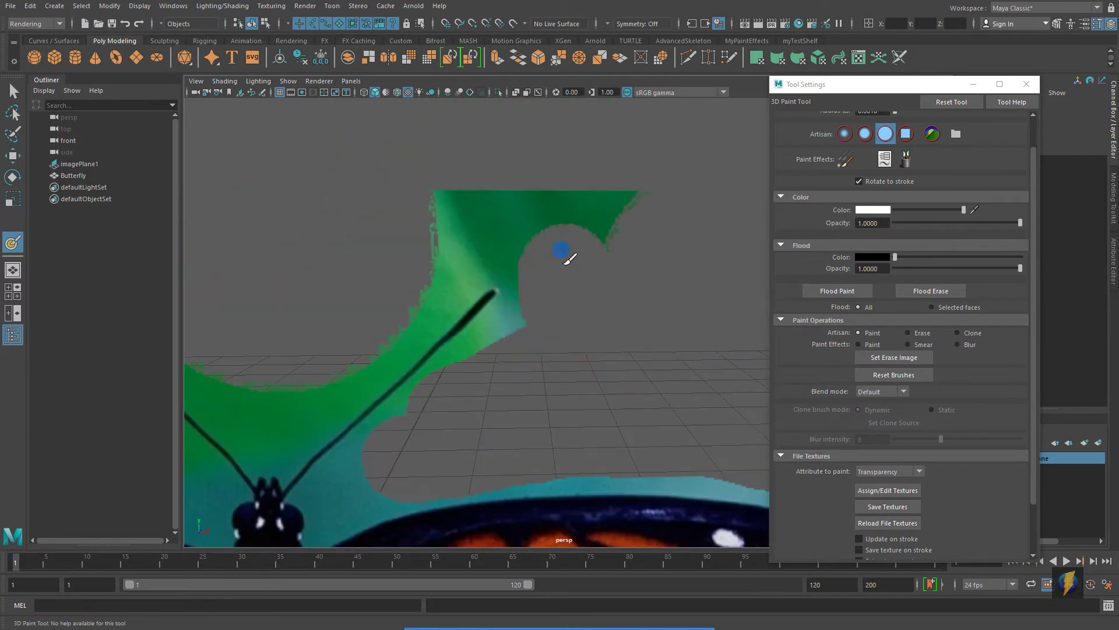
drag(570, 250, 461, 210)
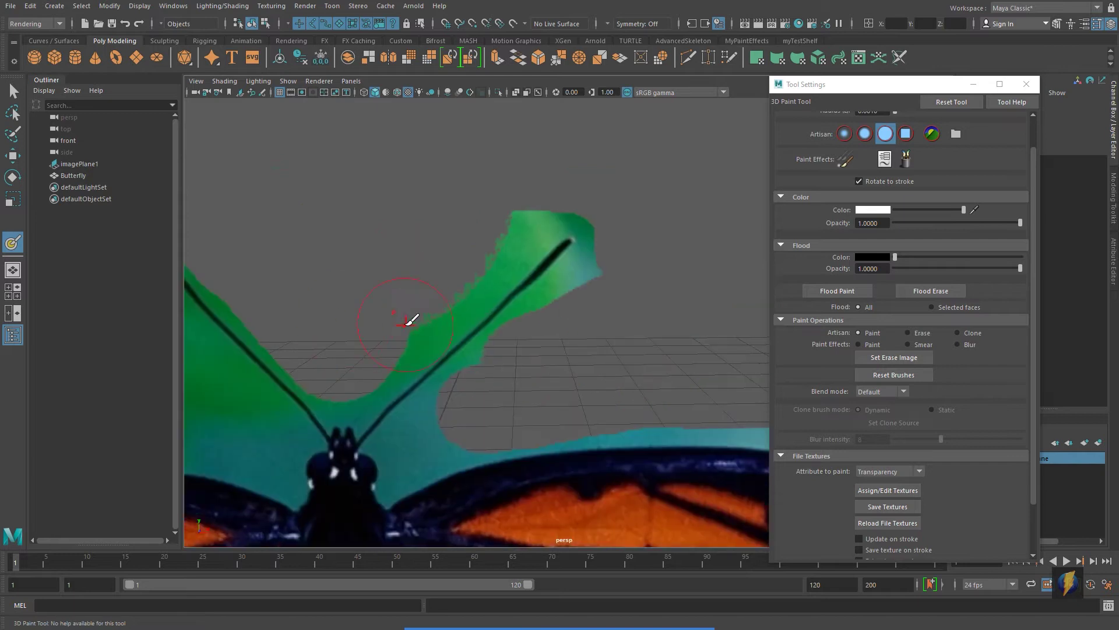
mouse_move(412, 318)
mouse_down()
mouse_move(533, 195)
mouse_move(603, 283)
mouse_up()
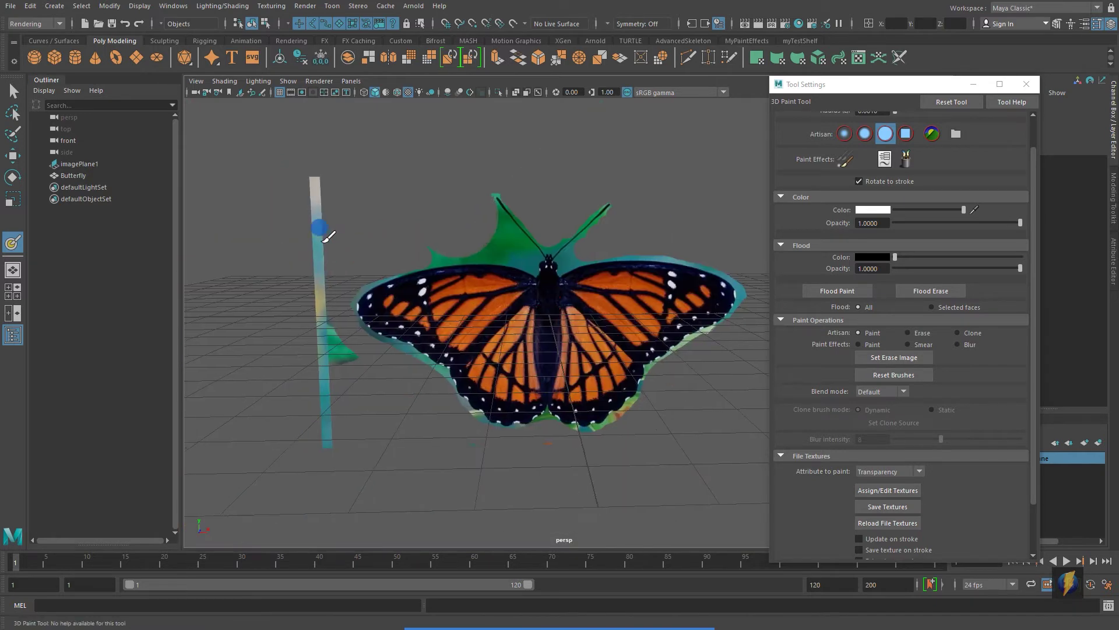
mouse_move(338, 434)
alt+middle_down()
mouse_move(255, 432)
mouse_move(357, 407)
alt+middle_up()
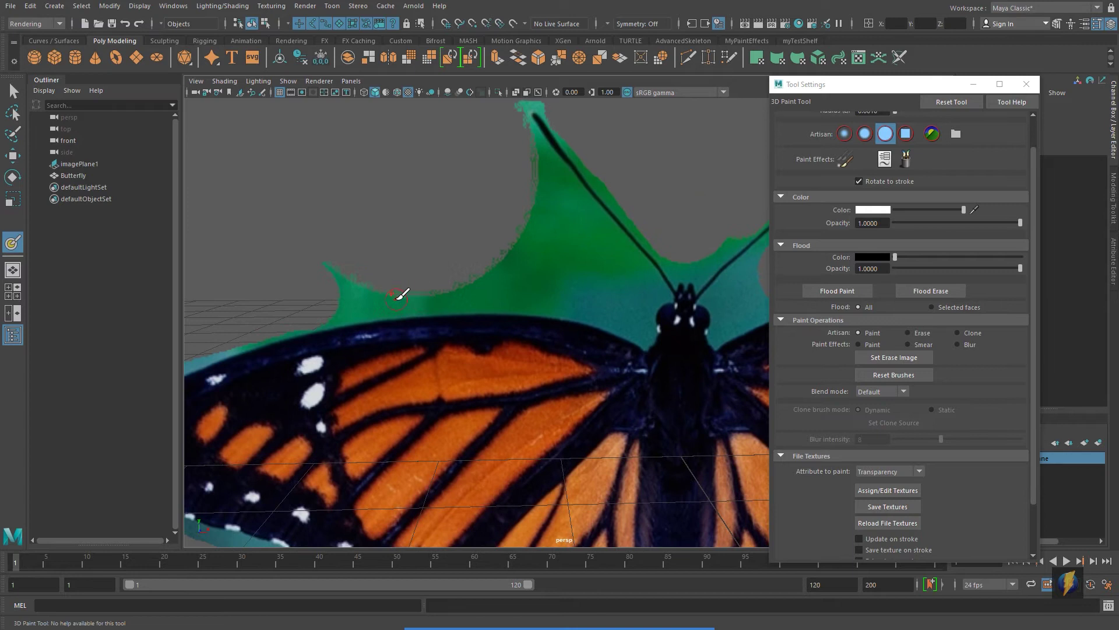
mouse_move(402, 294)
mouse_down()
mouse_move(522, 295)
mouse_move(638, 329)
mouse_up()
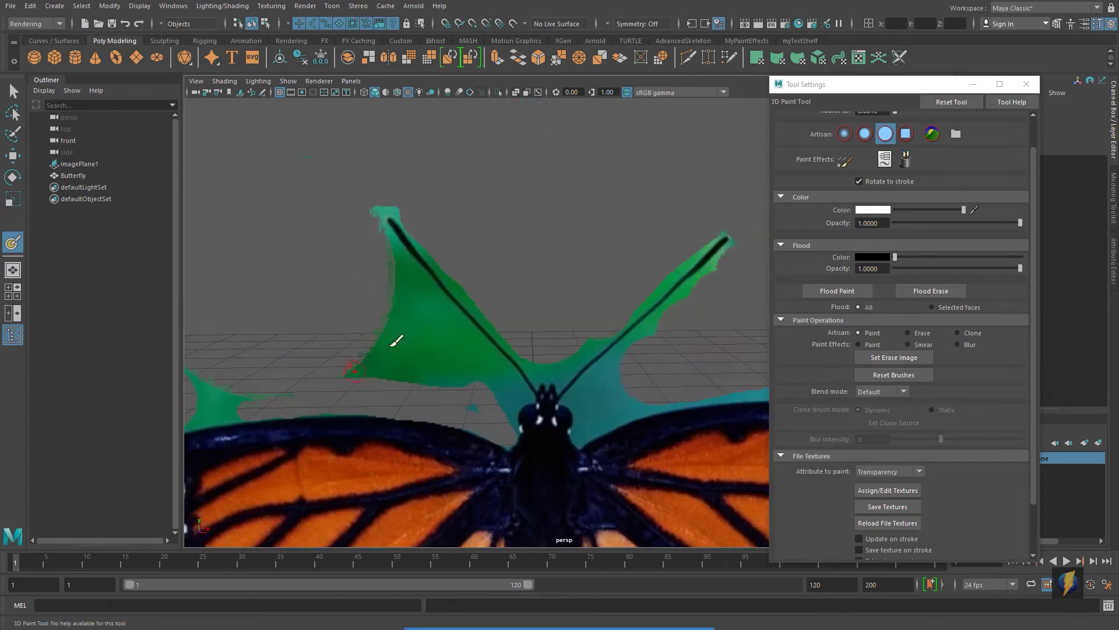
mouse_move(392, 337)
mouse_down()
mouse_move(454, 305)
mouse_move(520, 387)
mouse_move(467, 387)
mouse_up()
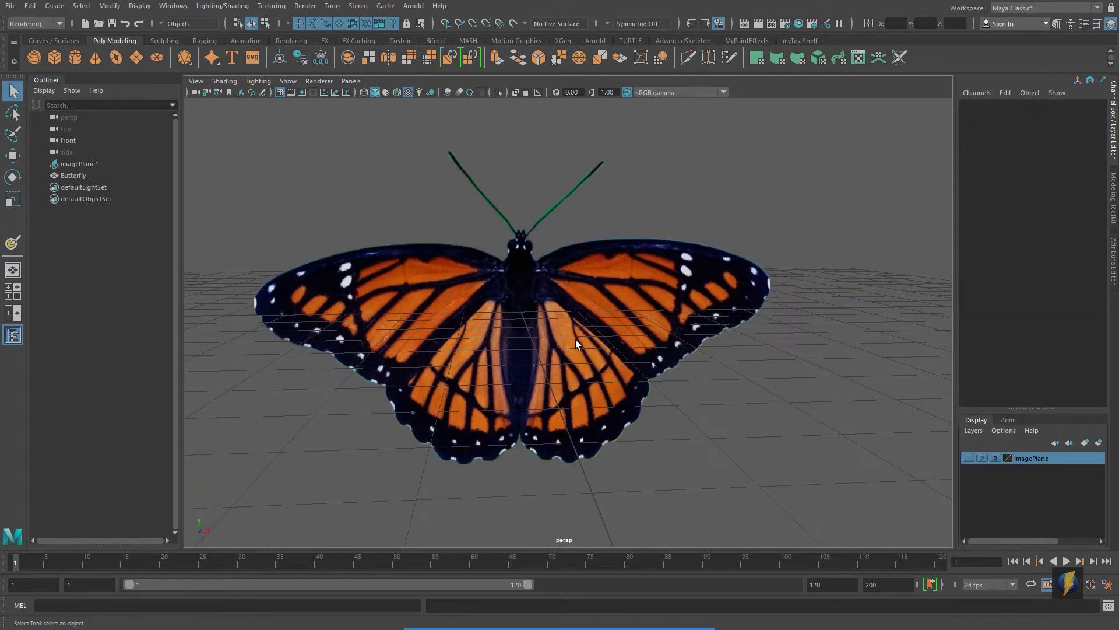
Step: Inspect the cut-out butterfly from an angle and compare it with the source image in Photoshop
mouse_move(576, 340)
alt+mouse_down()
mouse_move(722, 347)
mouse_move(725, 375)
mouse_move(637, 357)
mouse_move(741, 371)
mouse_move(708, 387)
alt+mouse_up()
scroll(708, 386, up, 3)
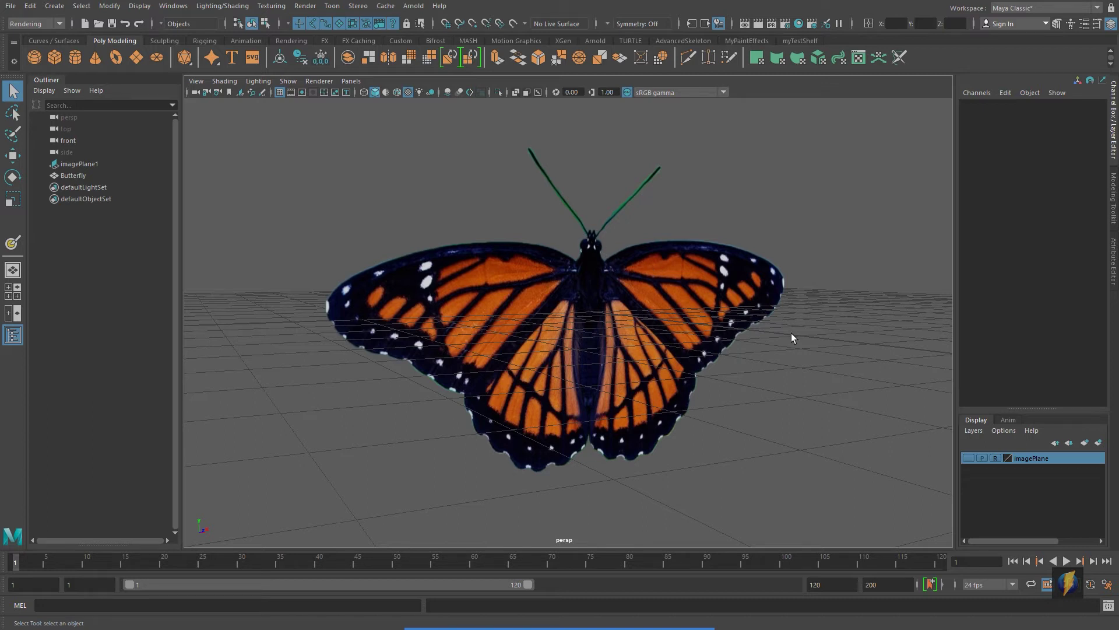
key(alt+Tab)
click(729, 243)
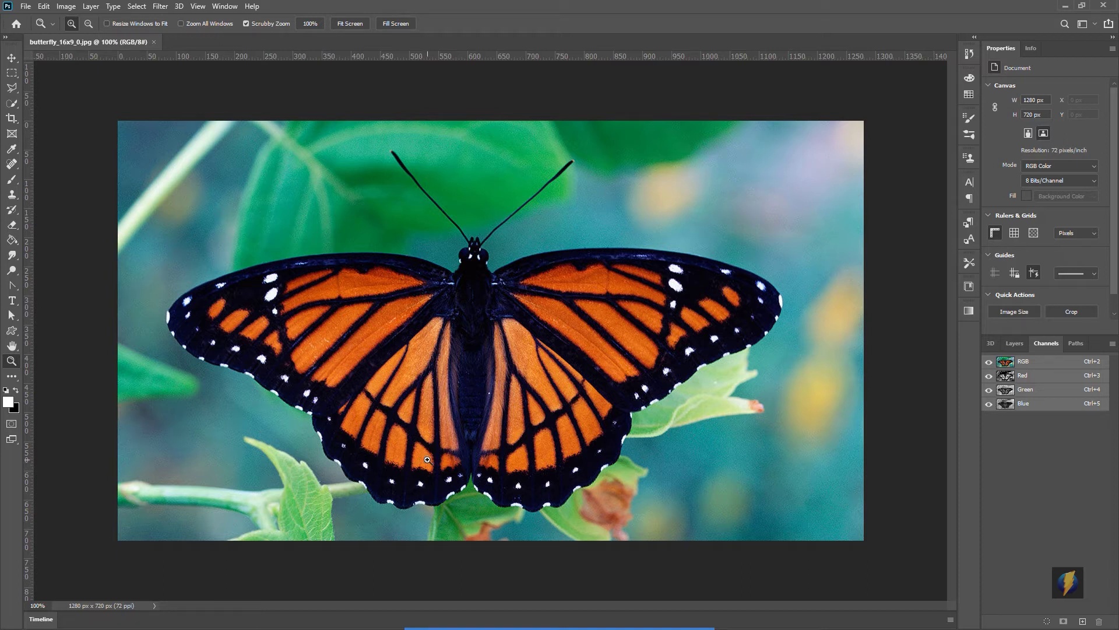
key(alt+Tab)
click(417, 259)
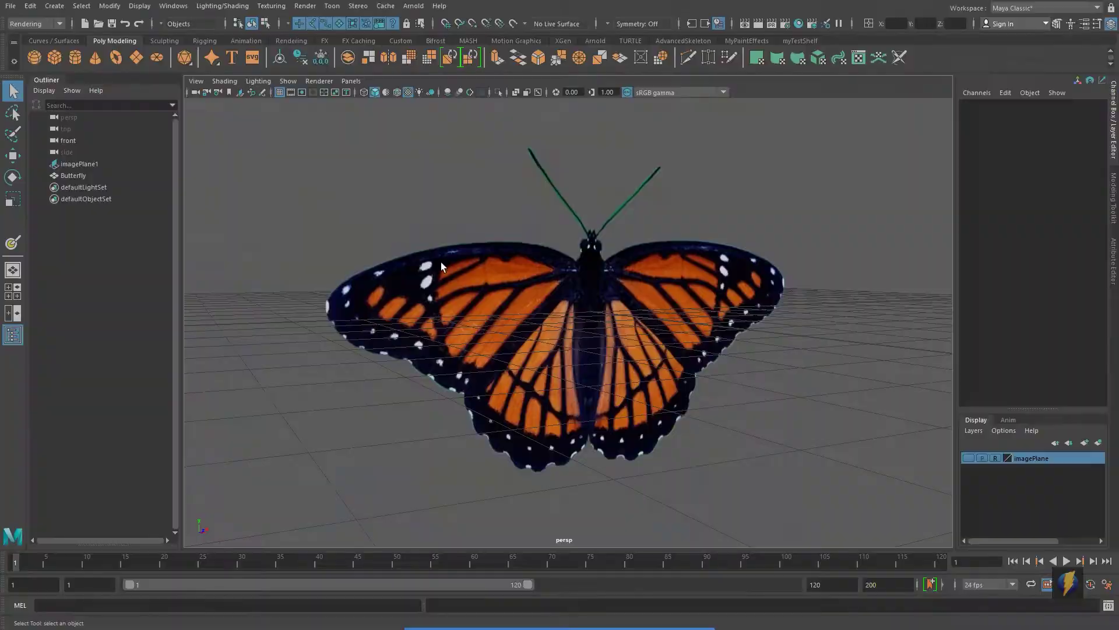
Step: Switch to Photoshop and create a new 1024 x 1024 px RGB document at 72 ppi
key(alt+Tab)
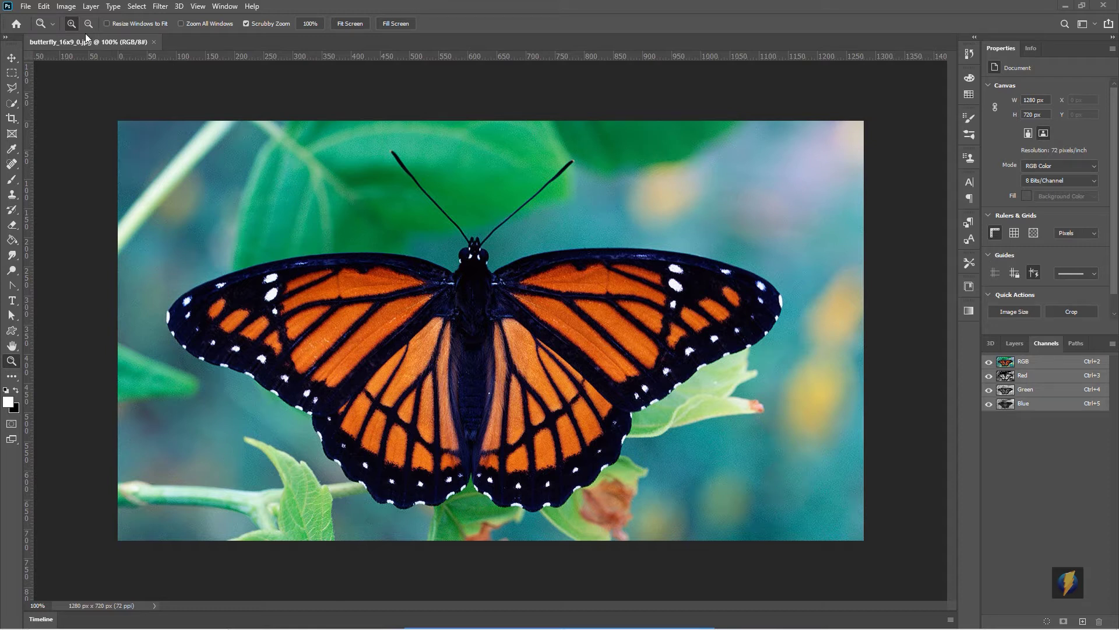
click(25, 6)
click(35, 18)
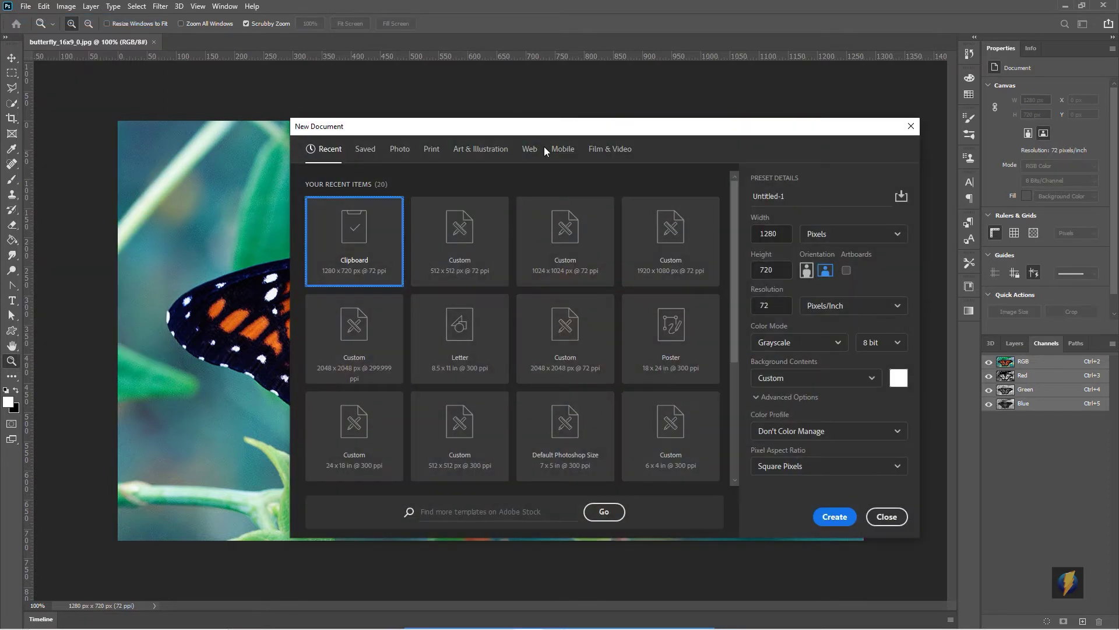
click(609, 281)
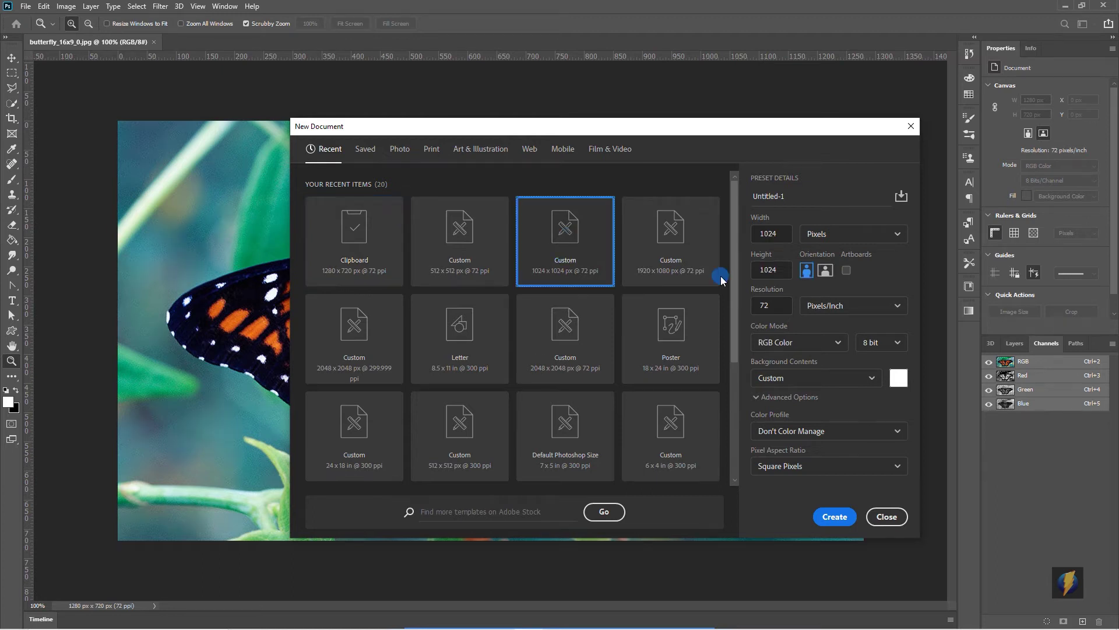
click(835, 517)
Step: Copy the butterfly_16x9_0.jpg image into the new document as a layer and position it across the canvas's width, slightly above the middle
drag(128, 42, 616, 204)
click(11, 57)
drag(840, 426, 452, 394)
click(781, 208)
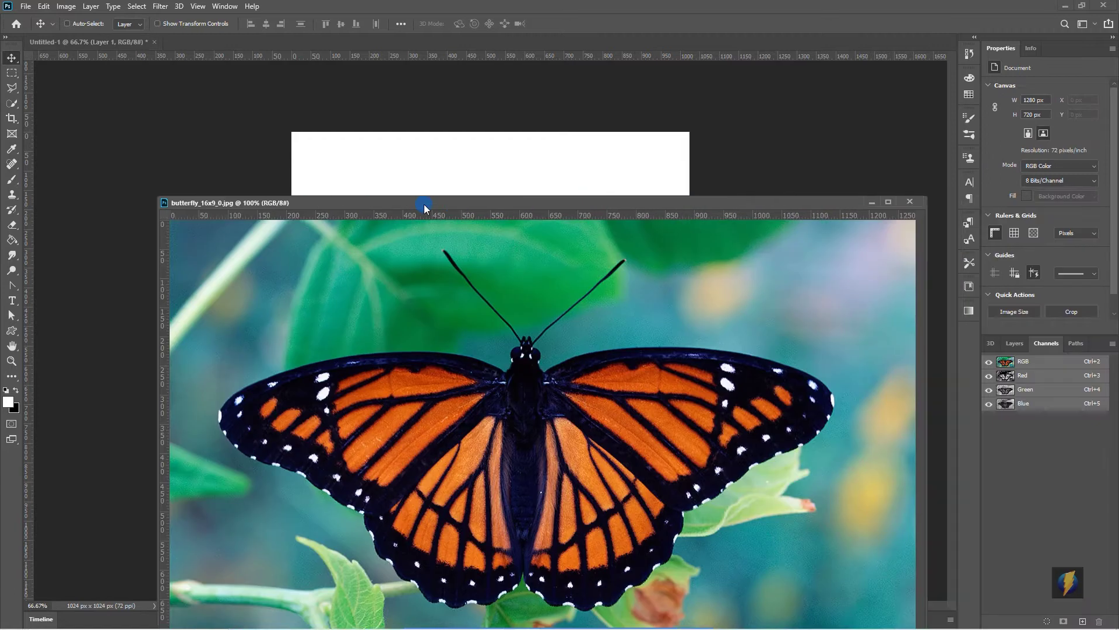
click(879, 207)
drag(481, 388, 526, 314)
Step: Scale the butterfly layer down proportionally to about 1206 x 678 px and position it so both wings fit within the canvas width
click(45, 7)
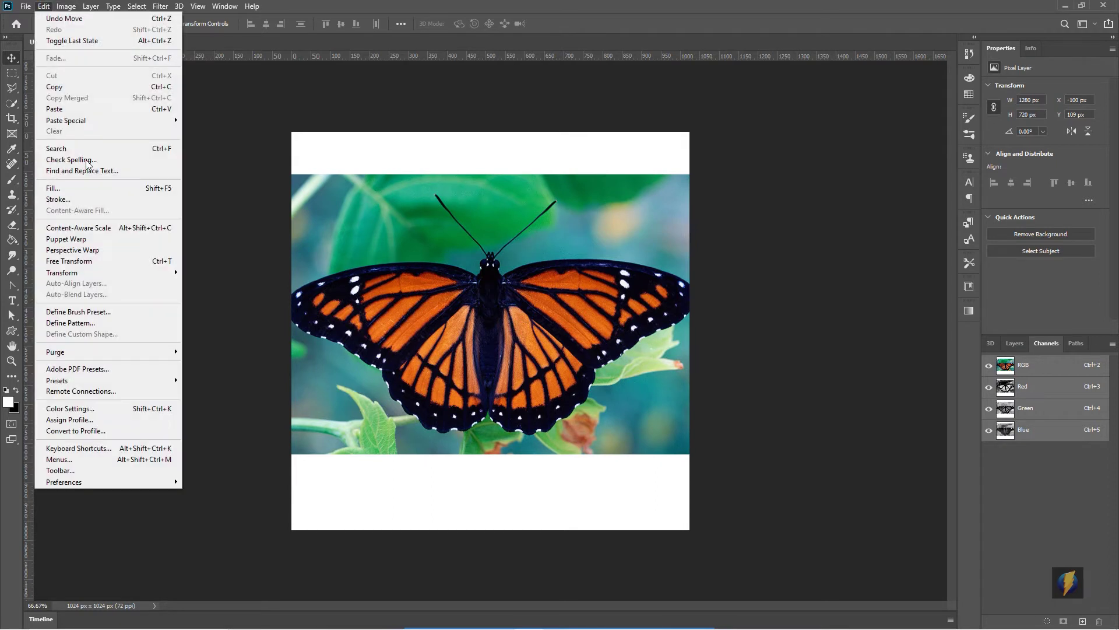
mouse_move(120, 278)
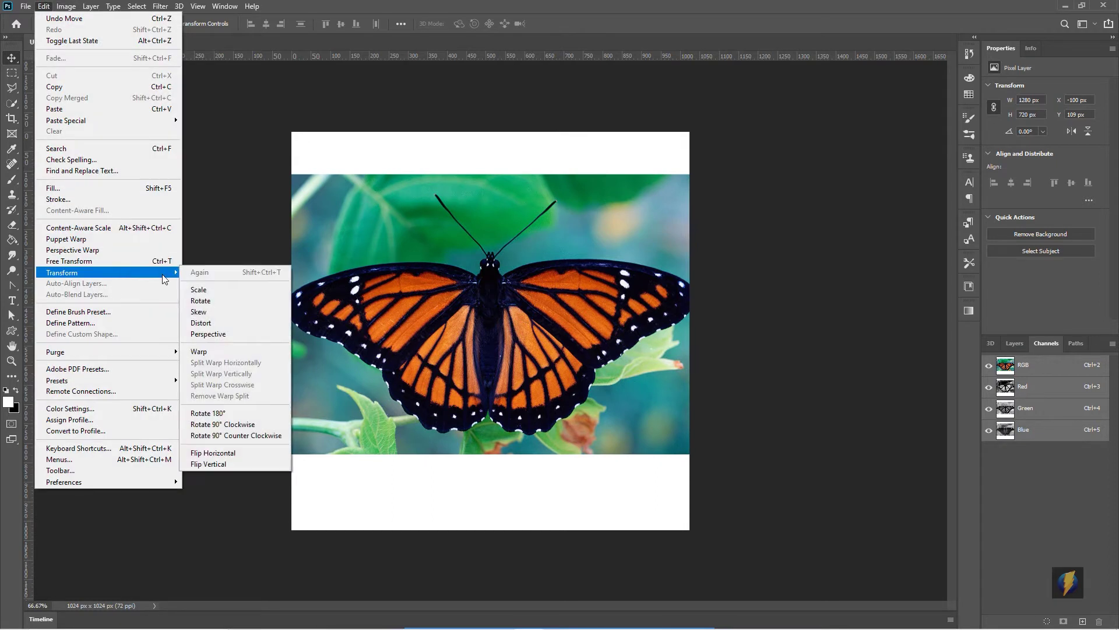
click(198, 289)
drag(252, 173, 286, 203)
drag(478, 314, 459, 301)
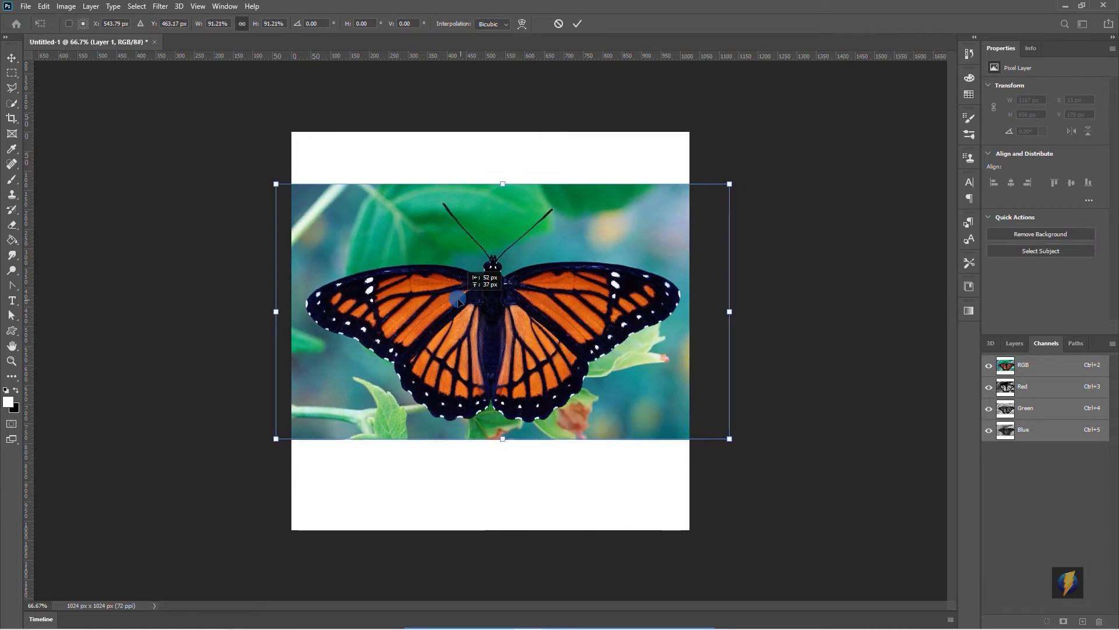
drag(730, 183, 741, 175)
drag(555, 263, 550, 274)
key(Return)
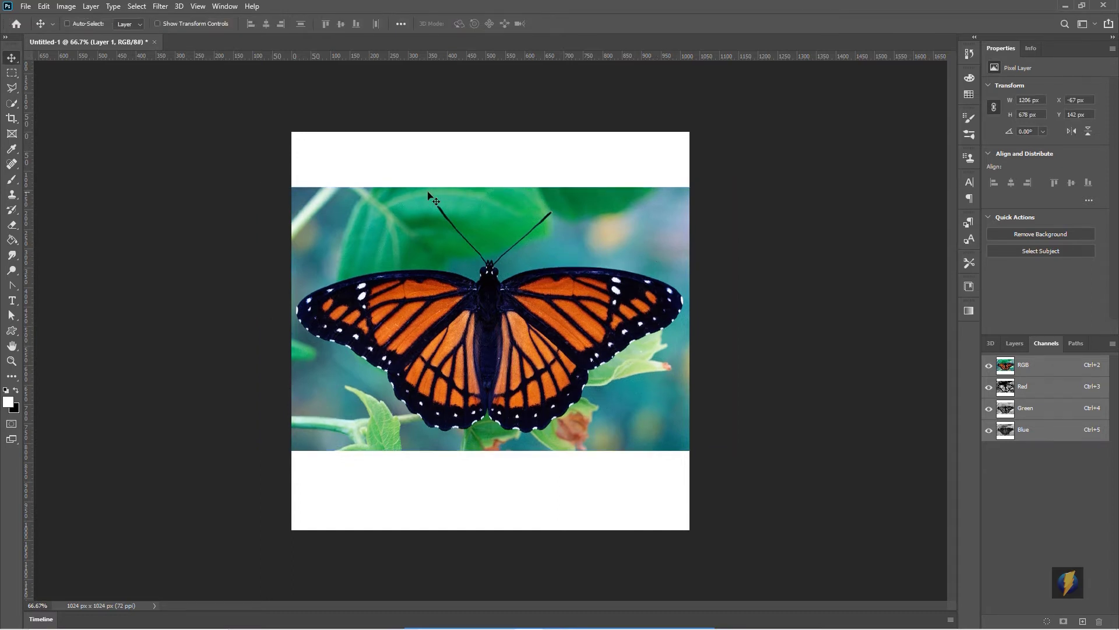
Step: Crop to the existing canvas bounds with Delete Cropped Pixels enabled, trimming the parts of the butterfly layer that overhang the sides
click(11, 118)
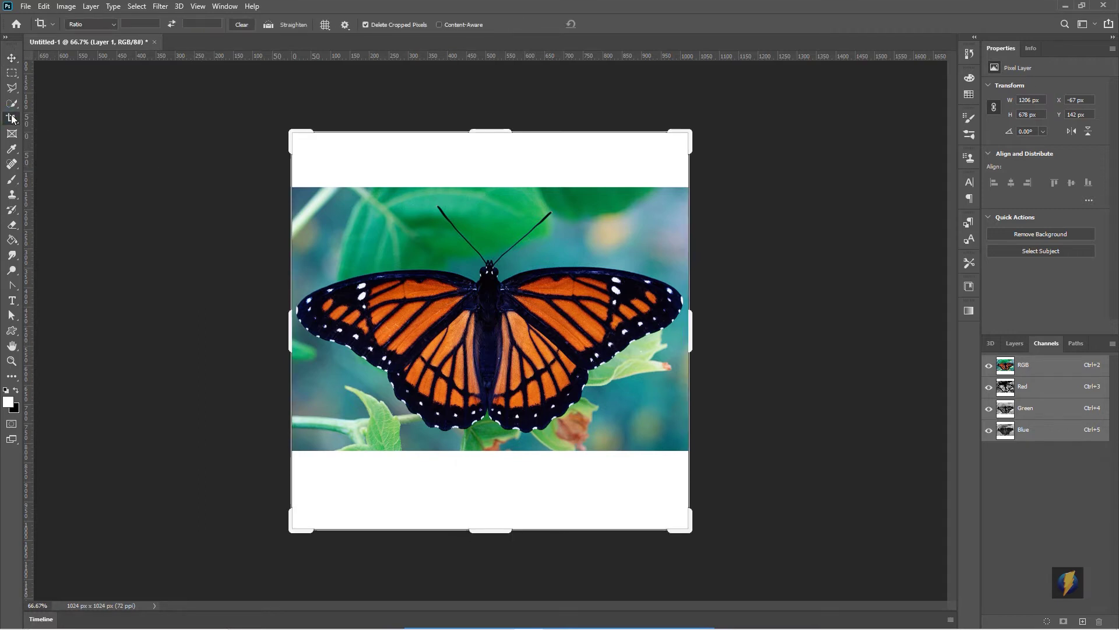
click(12, 119)
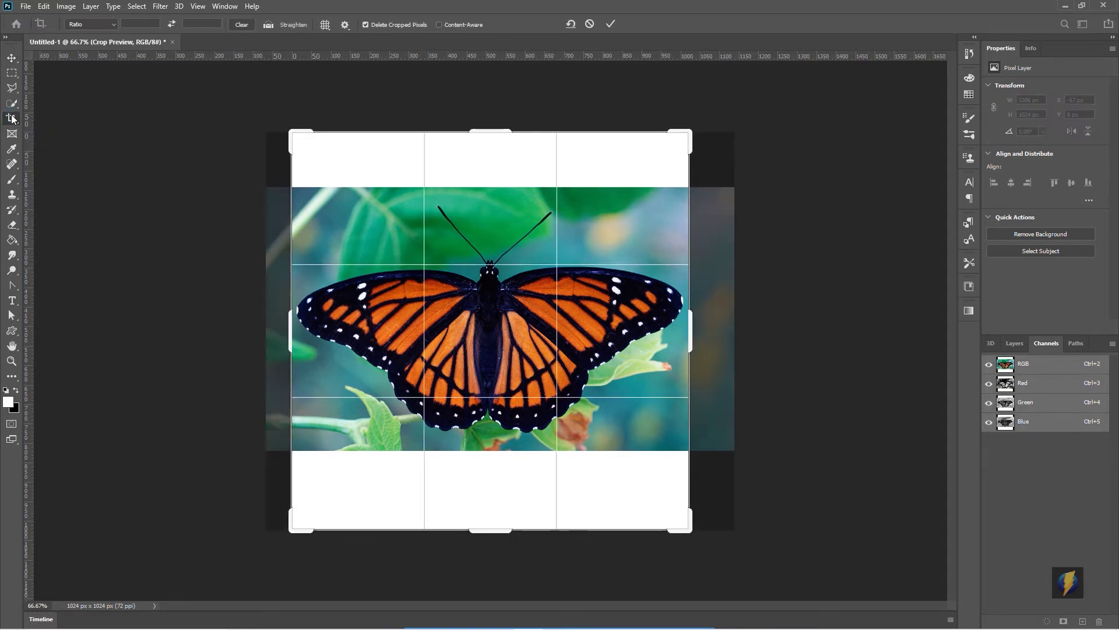
key(Return)
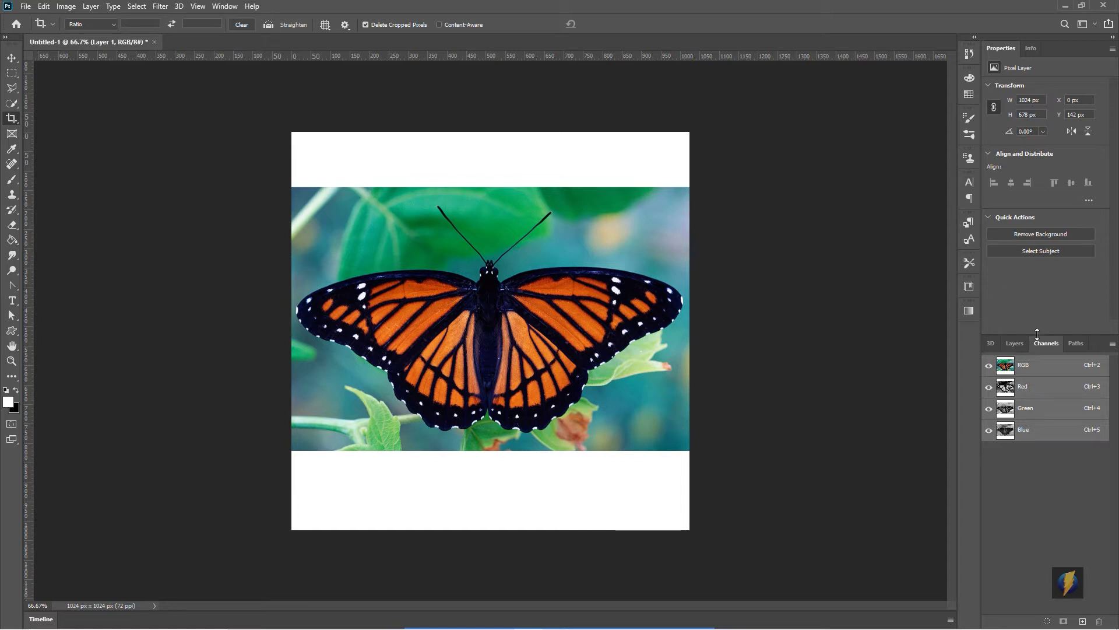
Step: Select the photo background all around the butterfly on Layer 1 with the Quick Selection tool
click(1015, 343)
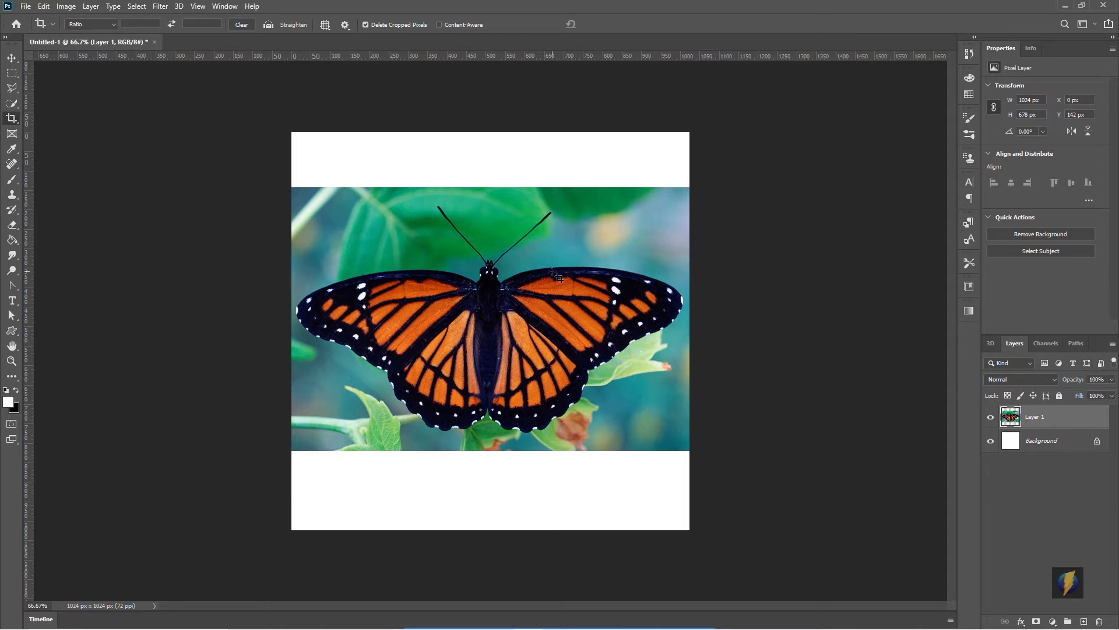
click(14, 103)
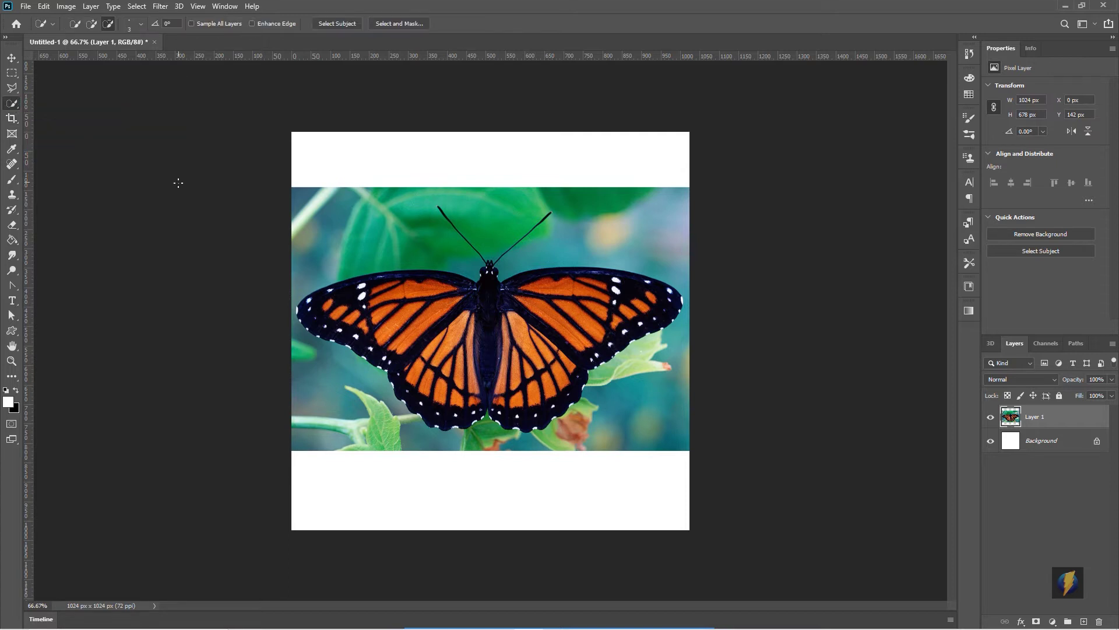
click(87, 26)
click(11, 361)
drag(419, 326, 448, 325)
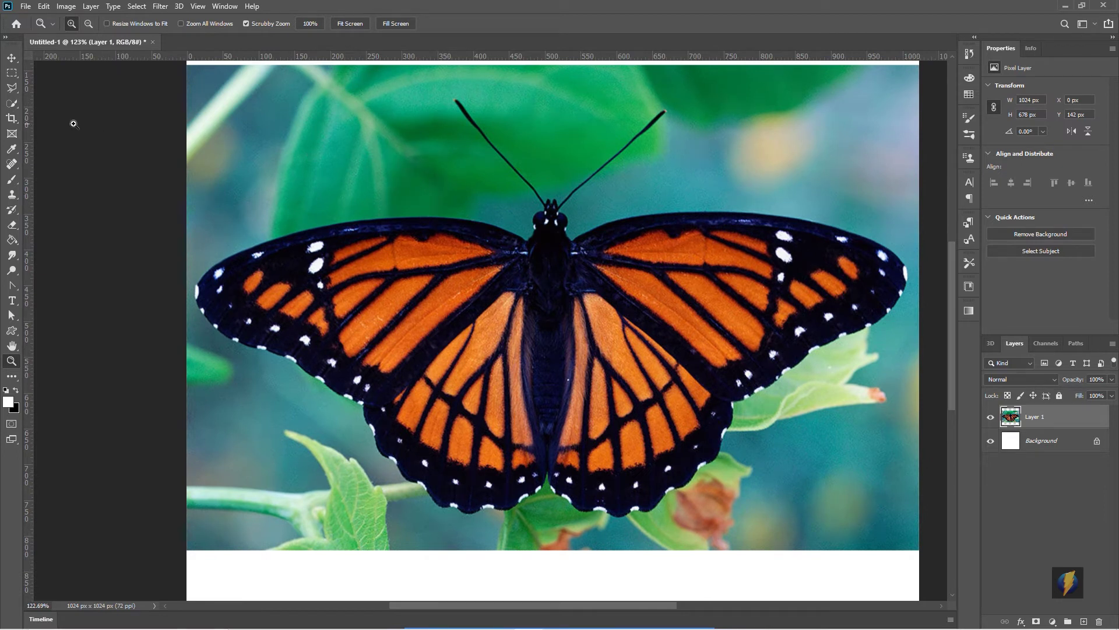
click(11, 103)
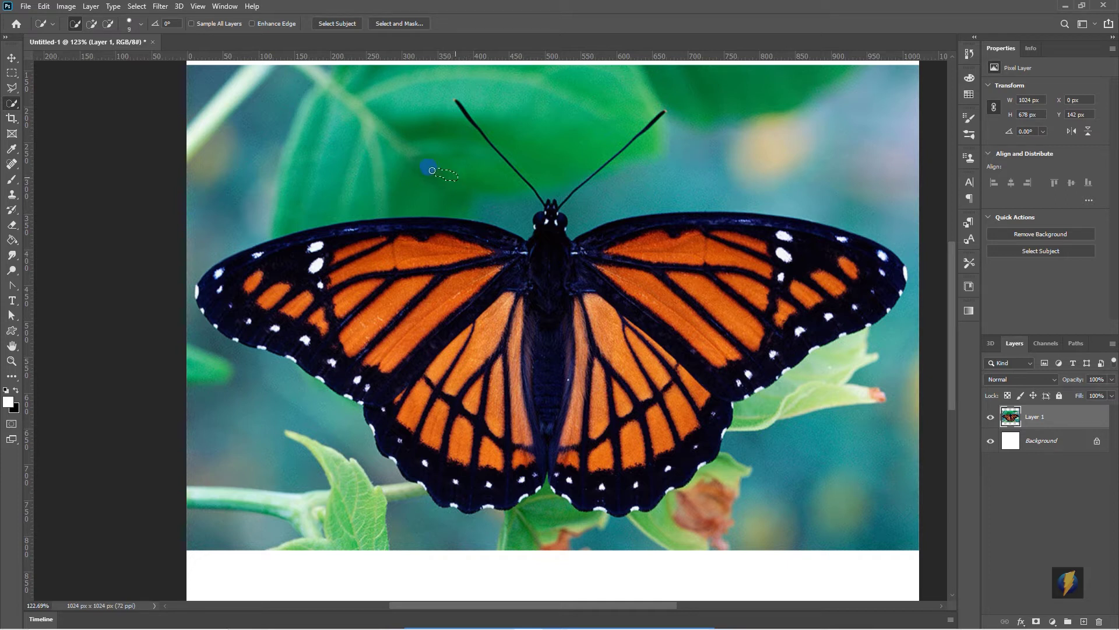
drag(362, 149, 328, 149)
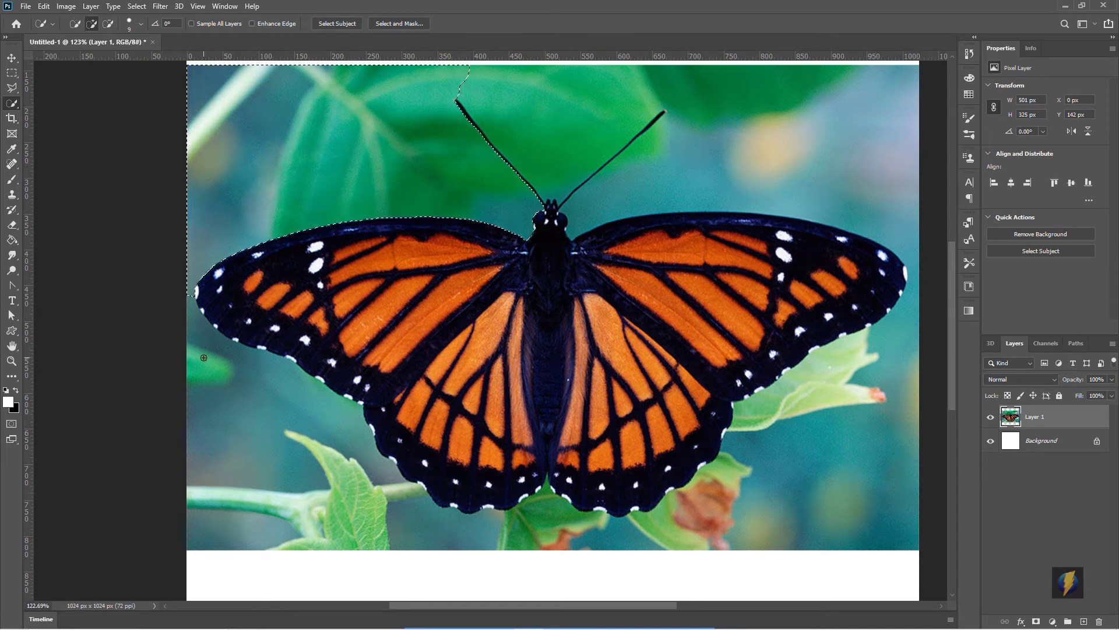
mouse_move(227, 335)
mouse_down()
mouse_move(220, 380)
mouse_move(299, 481)
mouse_move(372, 523)
mouse_move(430, 532)
mouse_move(661, 537)
mouse_move(817, 474)
mouse_move(829, 392)
mouse_up()
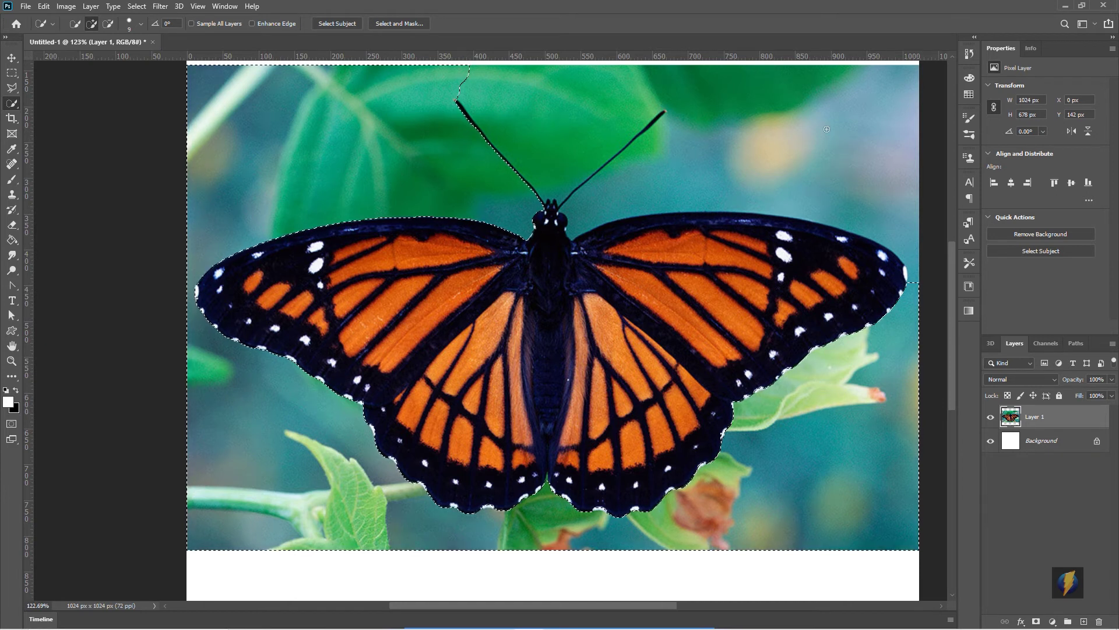
drag(867, 190, 830, 162)
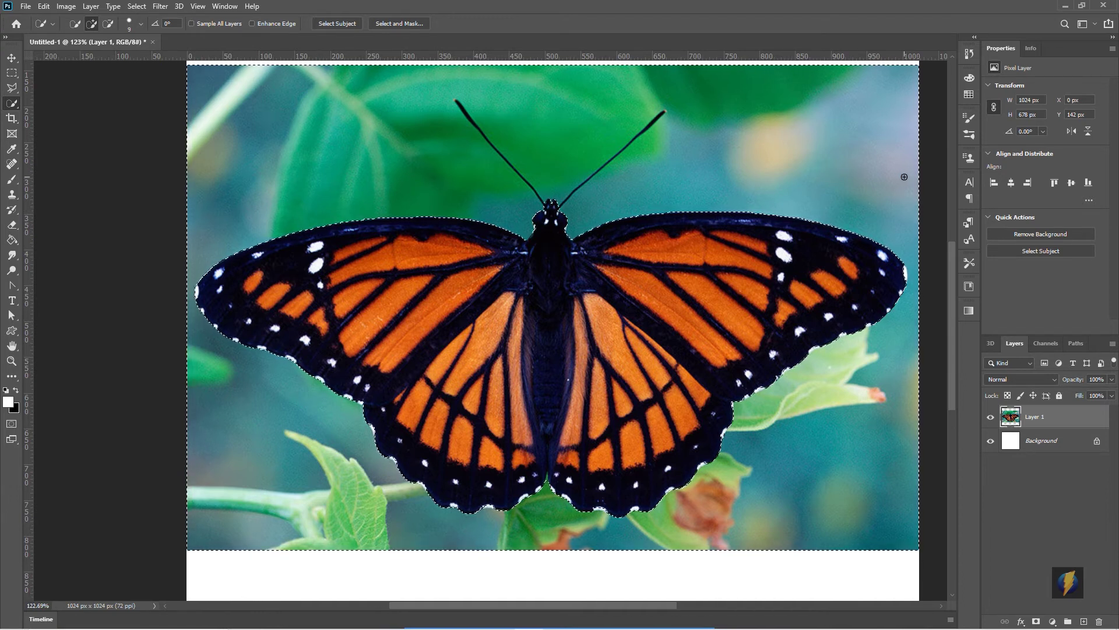
Step: Invert the selection to pick the butterfly instead of the background, and test it with a trial move that is undone
click(11, 361)
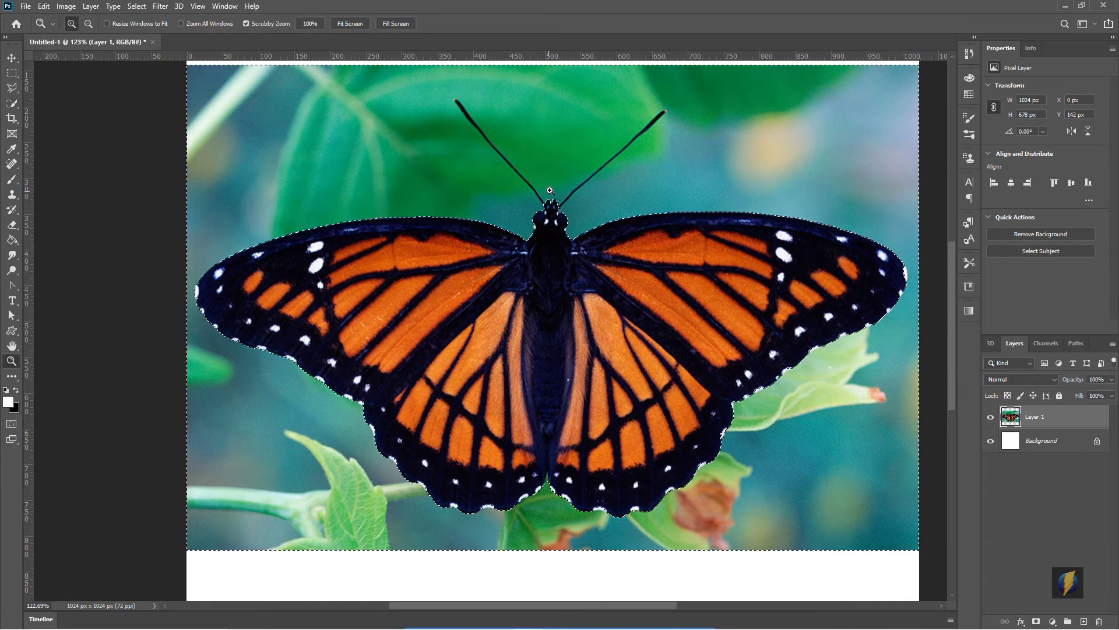
drag(545, 175, 587, 168)
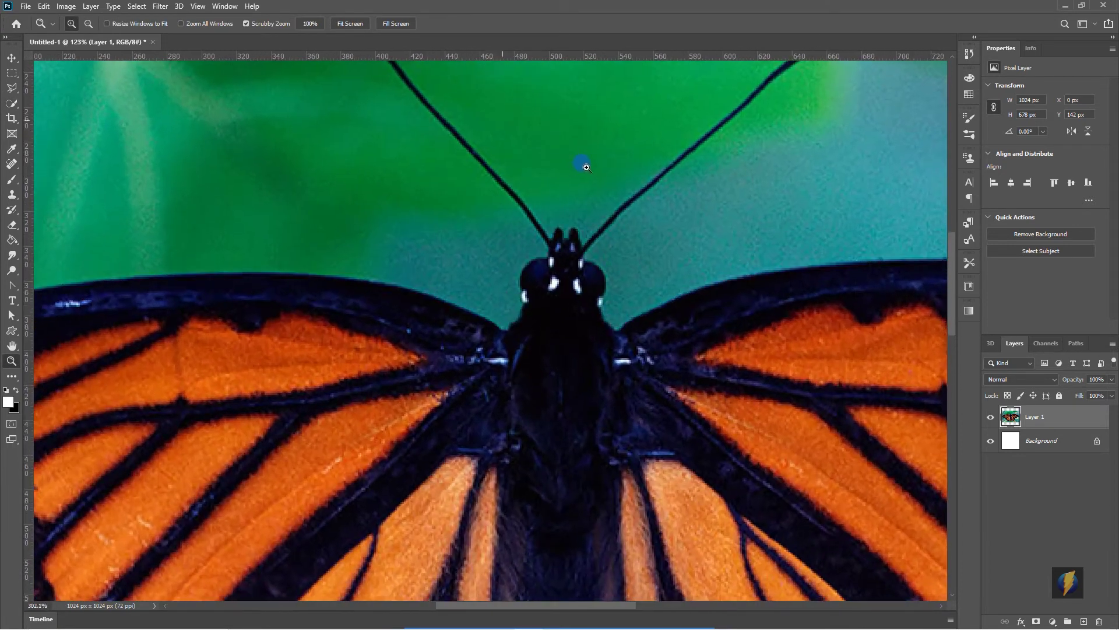
scroll(605, 245, up, 5)
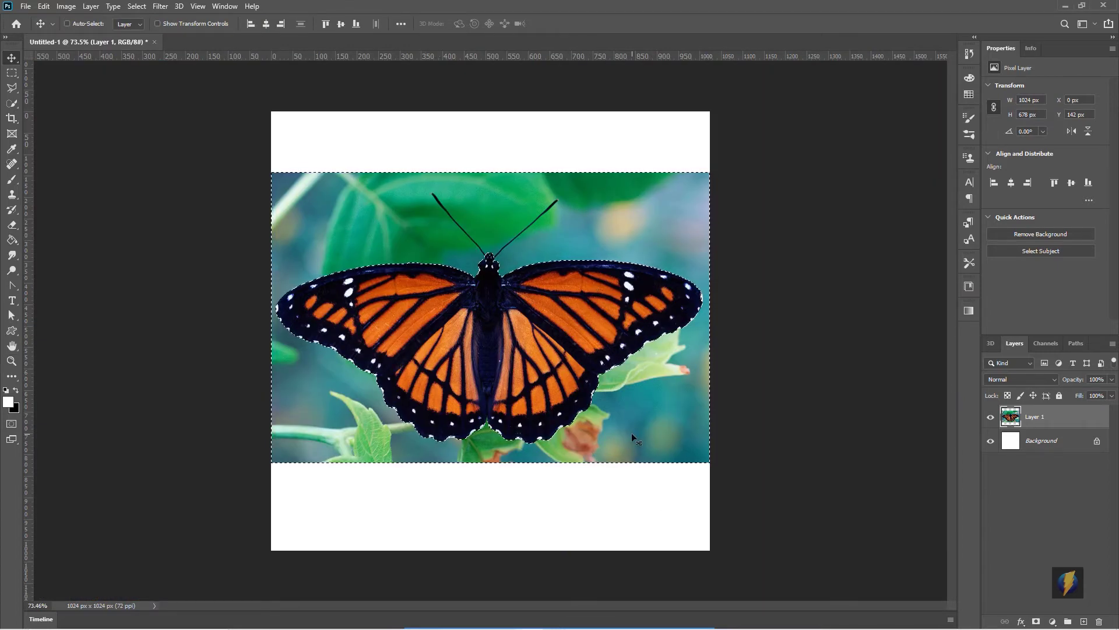
click(137, 7)
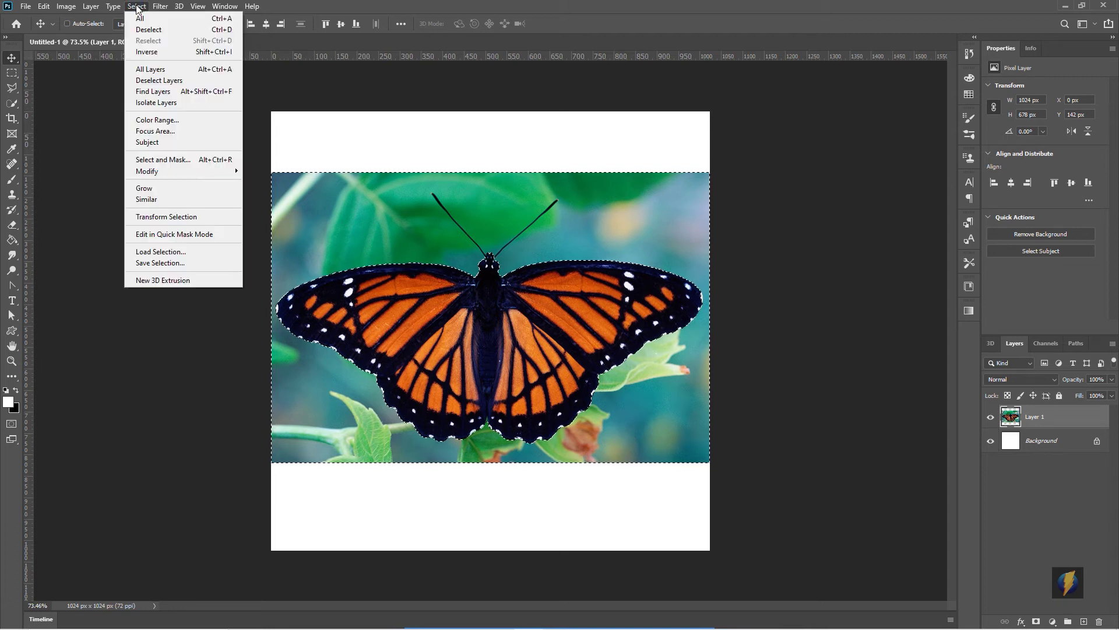
click(146, 50)
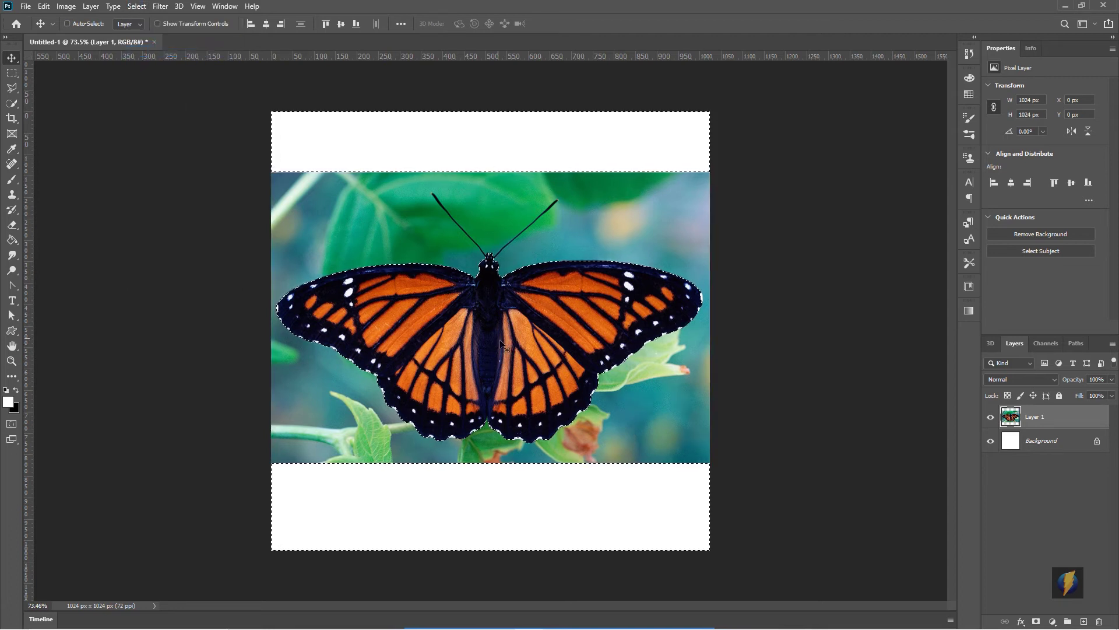
drag(491, 348, 488, 379)
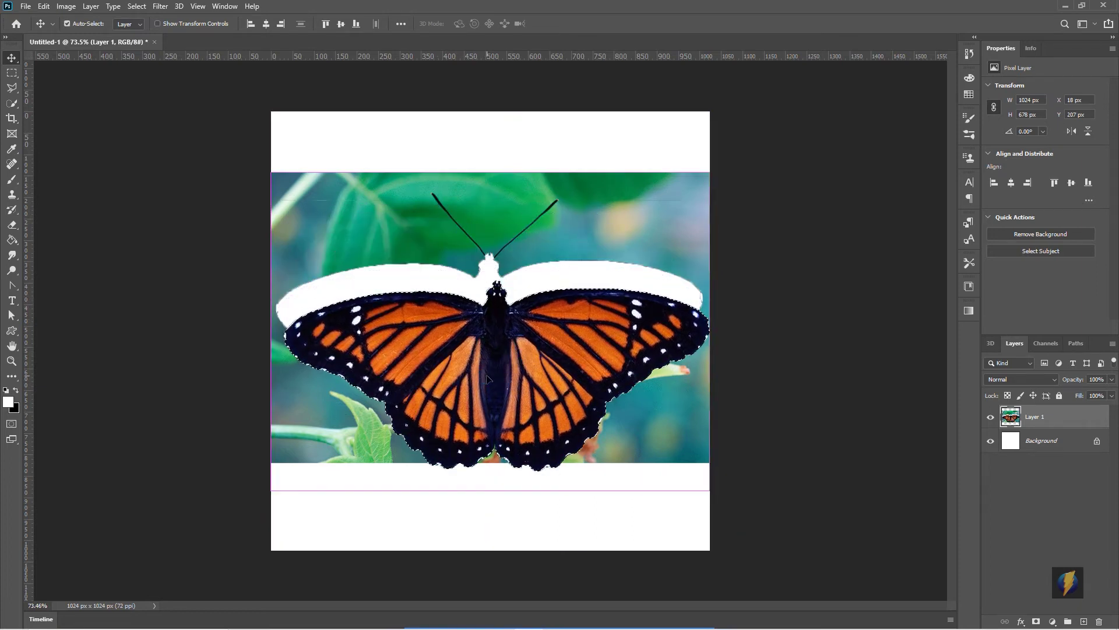
key(ctrl+z)
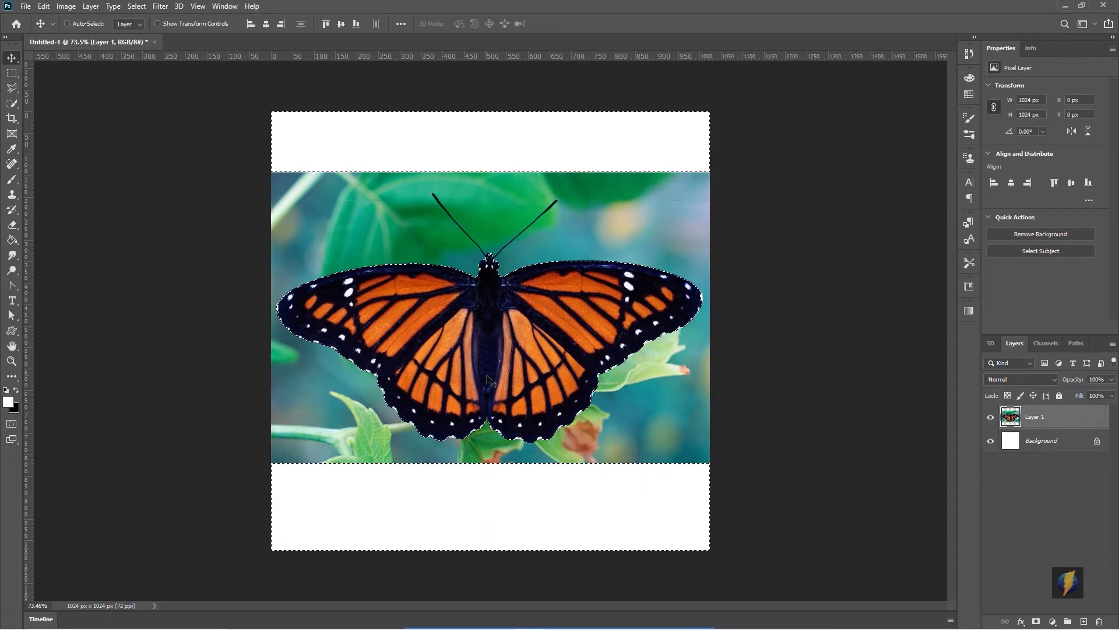
Step: Add both antennae to the butterfly selection, tracing them from tip to head with a 3 px Quick Selection brush
click(11, 361)
drag(460, 225, 523, 218)
drag(567, 249, 497, 318)
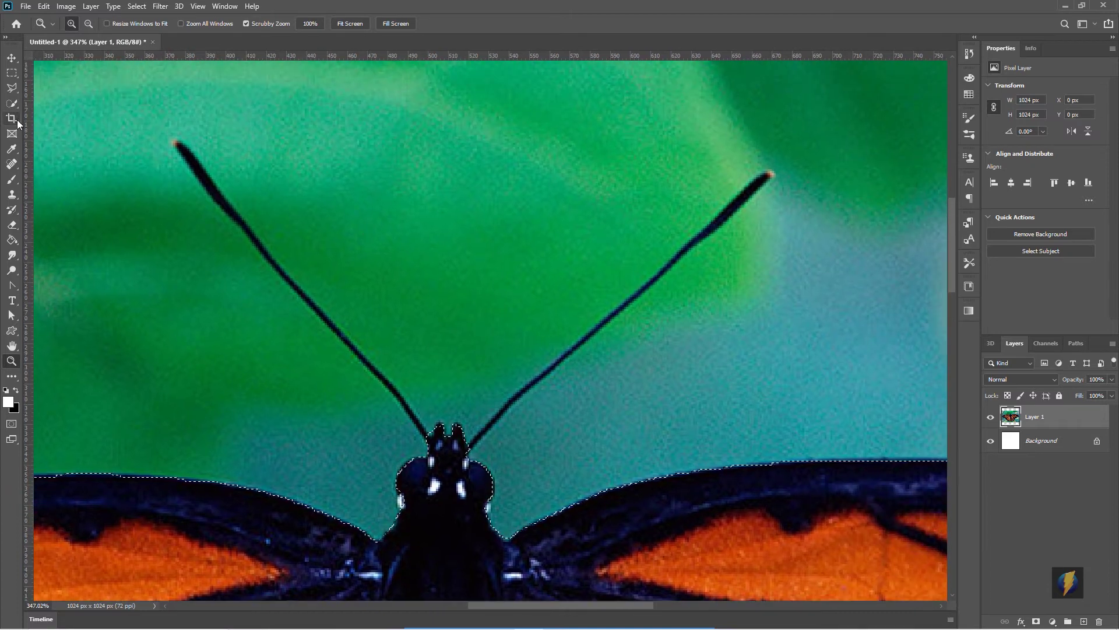
click(12, 104)
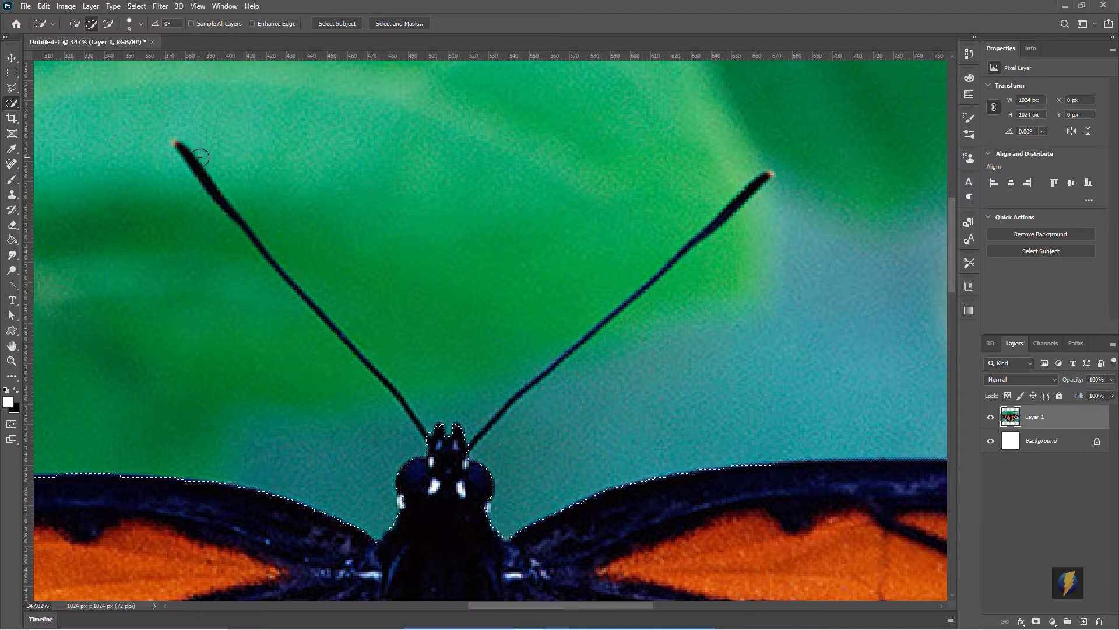
key(bracketleft)
key(bracketleft)
key(bracketleft)
key(bracketleft)
drag(180, 147, 183, 151)
drag(196, 172, 424, 436)
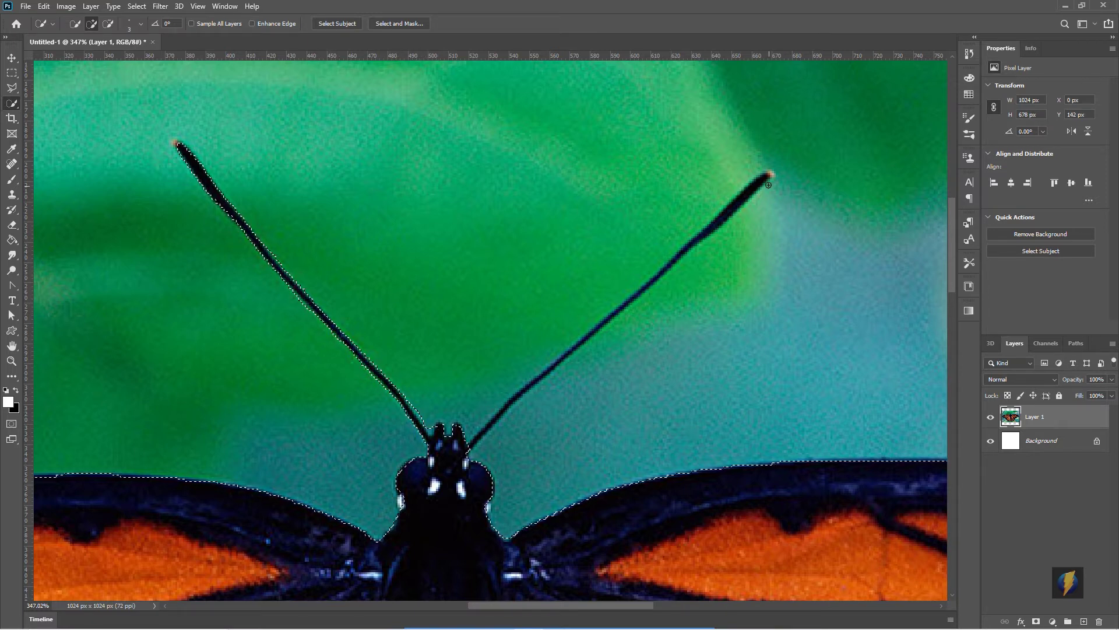
drag(765, 174, 505, 405)
Step: Save the butterfly selection as an alpha channel and deselect
click(1045, 343)
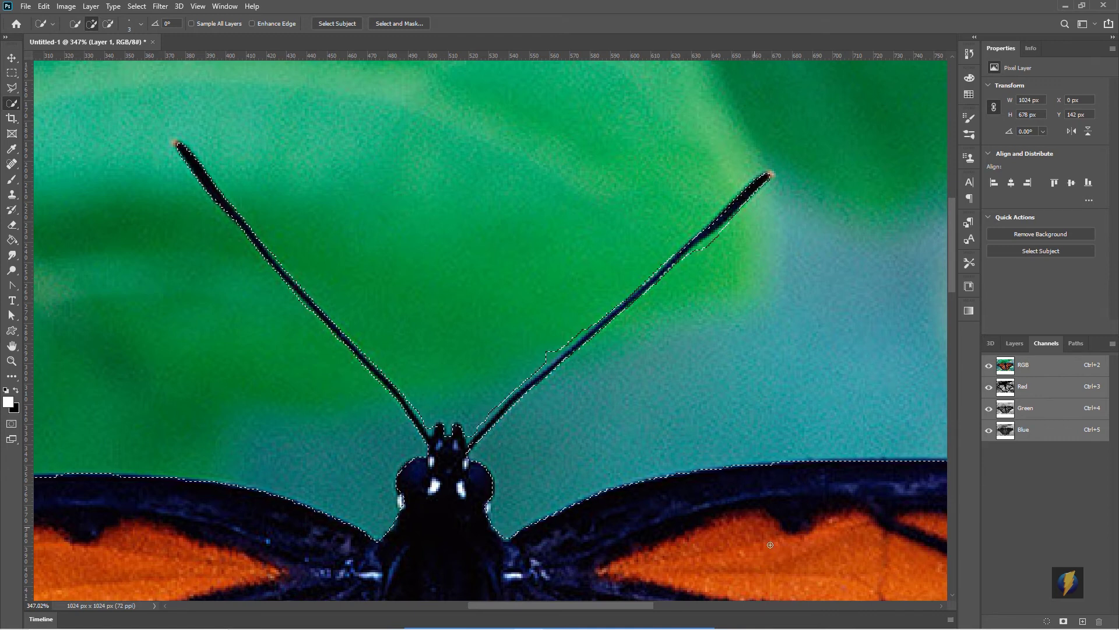
click(1064, 621)
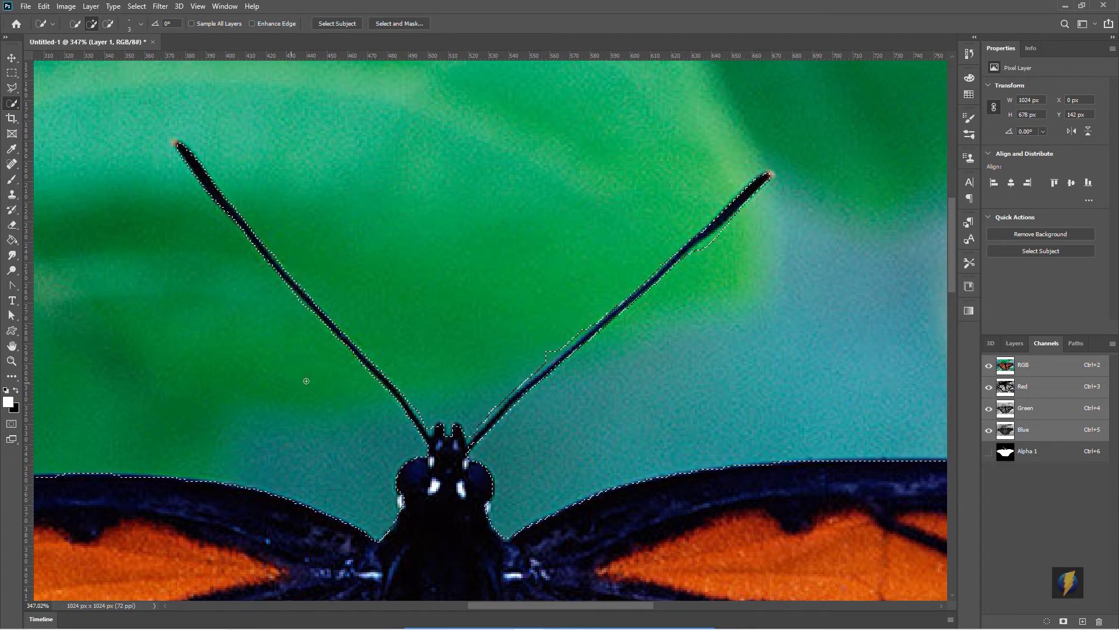
key(ctrl+d)
Step: Display the Alpha 1 mask as a red overlay on the whole butterfly, and check the mask on its own without the RGB channels
key(z)
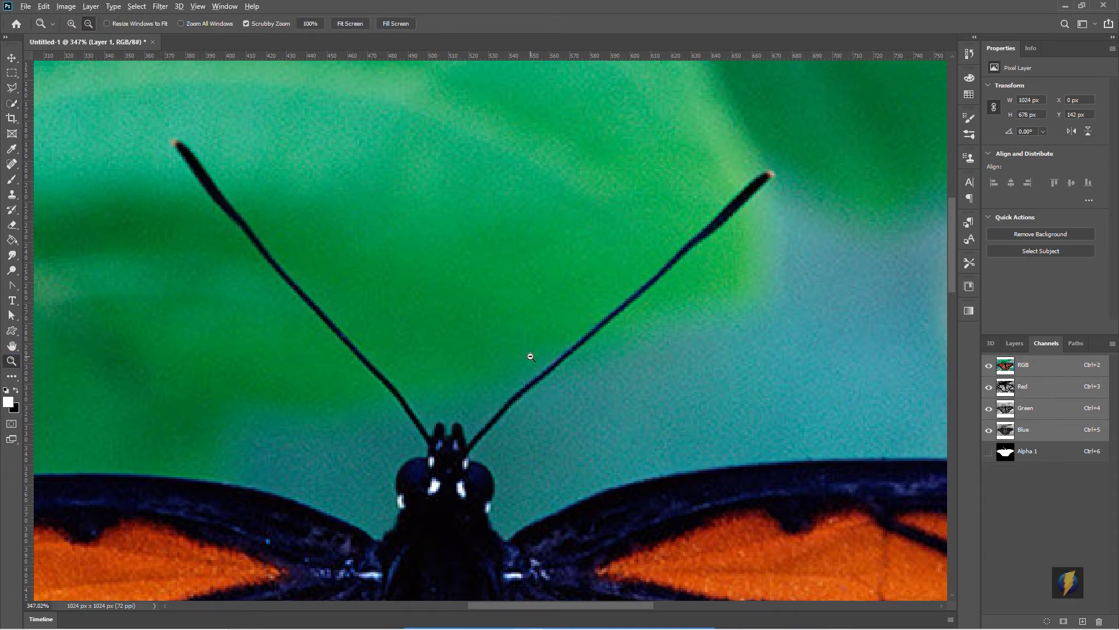
alt+click(527, 358)
alt+click(584, 362)
drag(585, 362, 557, 367)
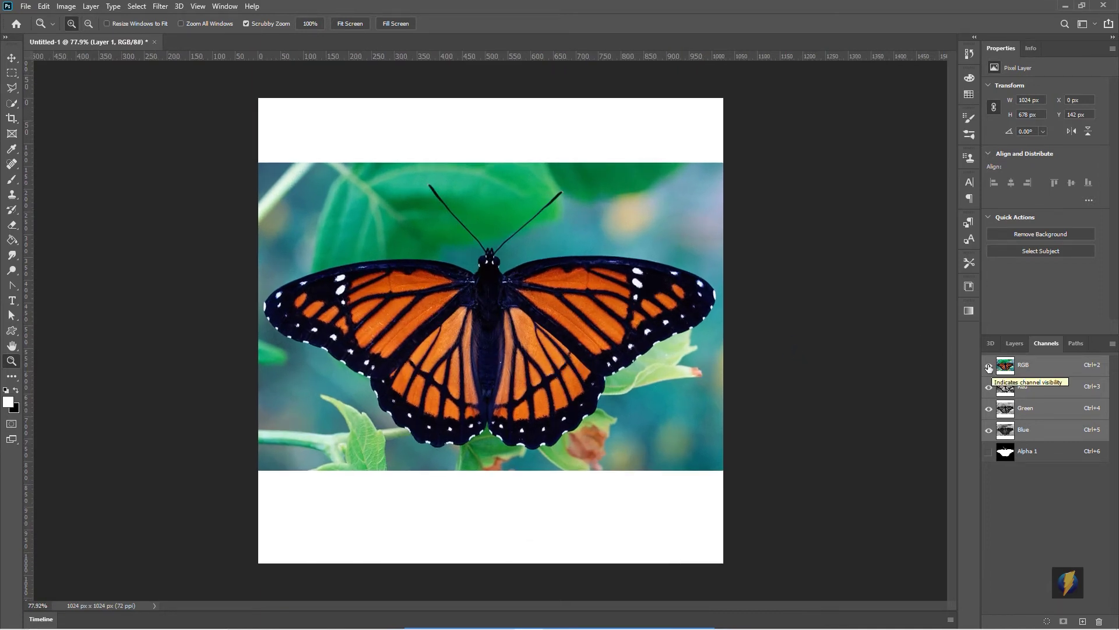
click(989, 452)
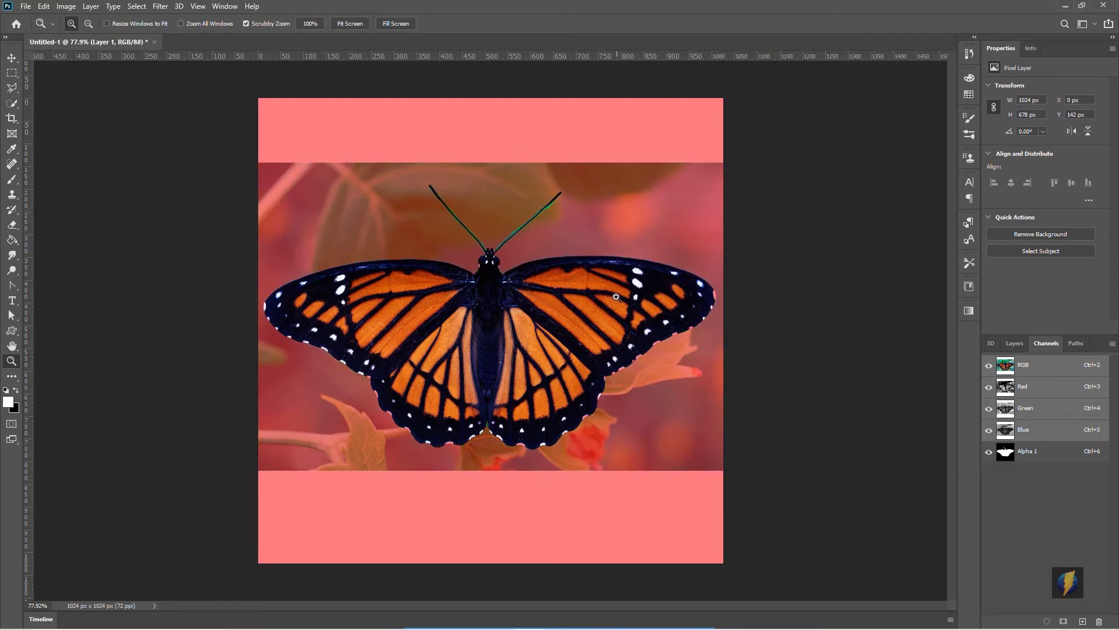
click(502, 319)
drag(505, 318, 510, 314)
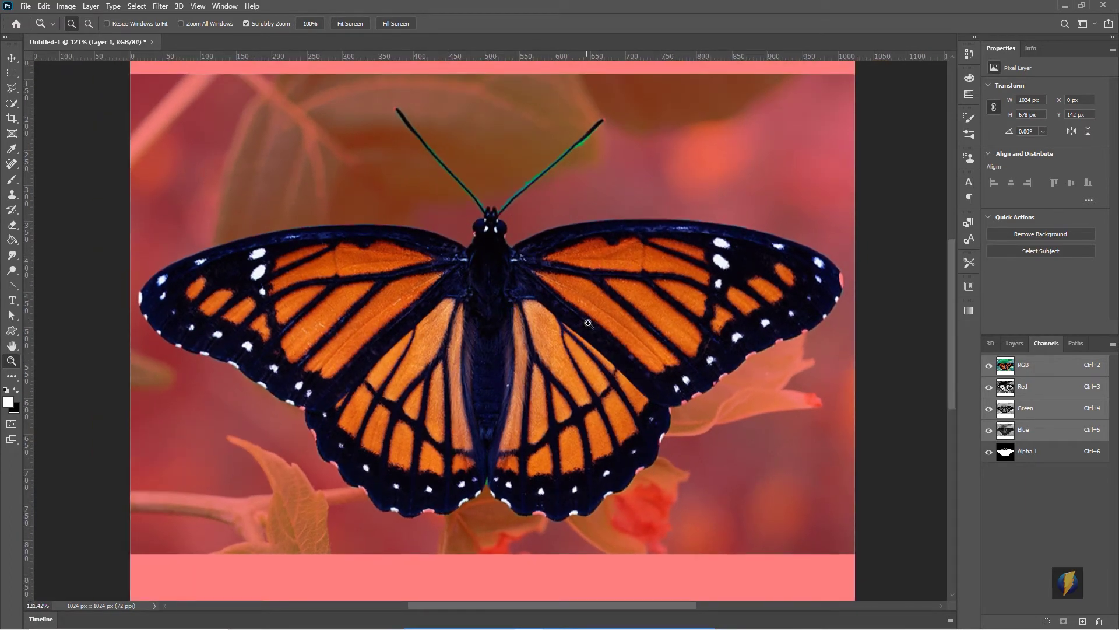
click(988, 365)
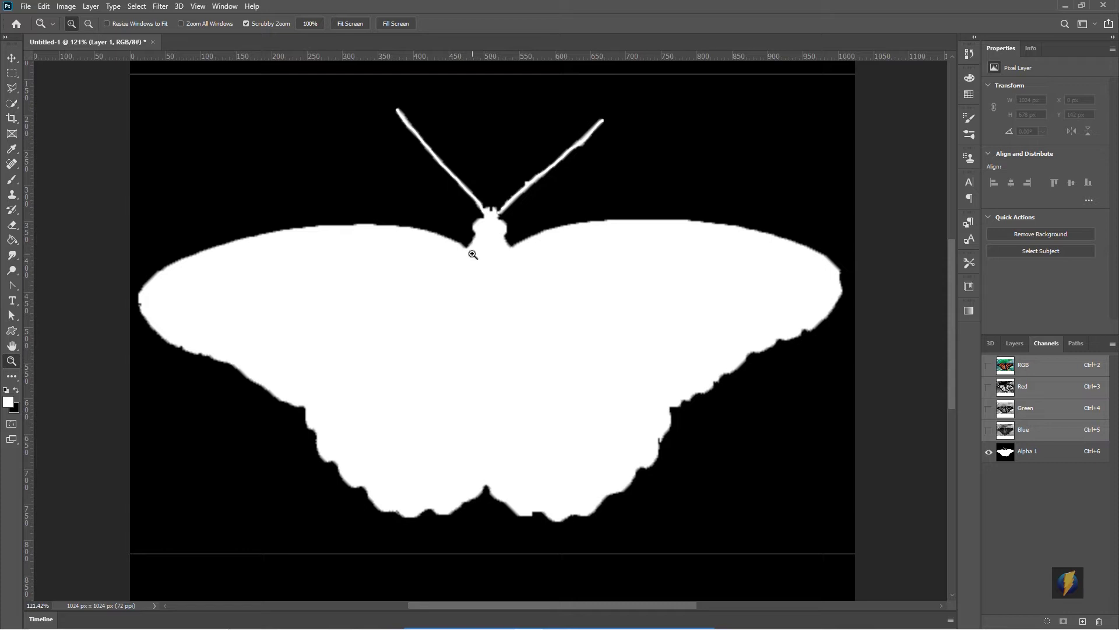
click(988, 365)
Step: Paint black with the Brush in the Alpha 1 channel to remove the stray mask areas alongside the right antenna
drag(497, 167, 547, 166)
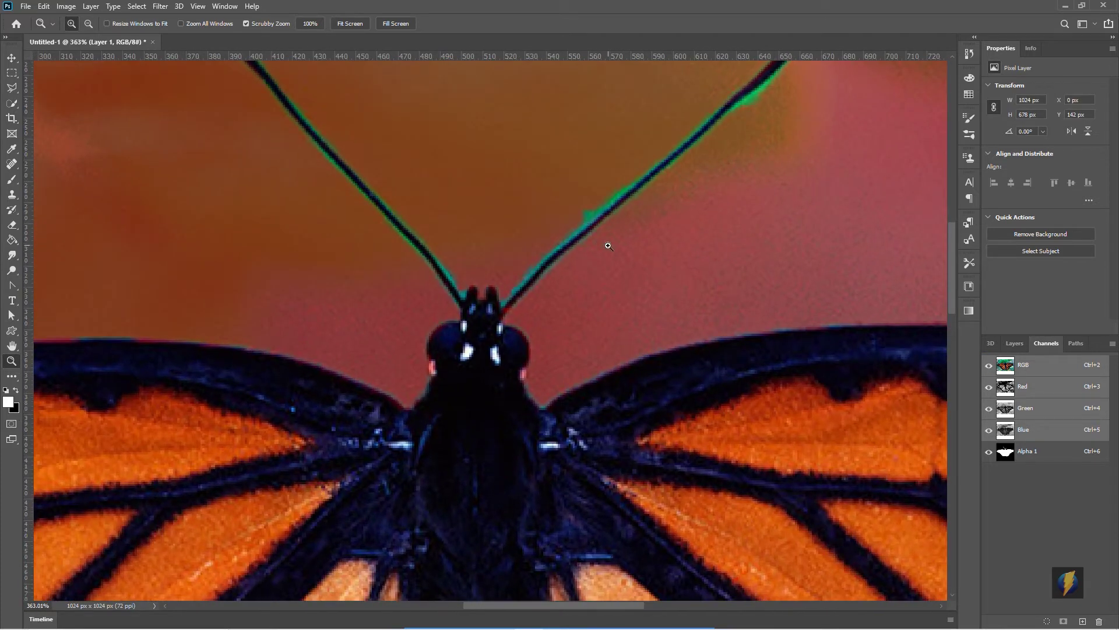
scroll(628, 270, up, 2)
scroll(627, 270, up, 3)
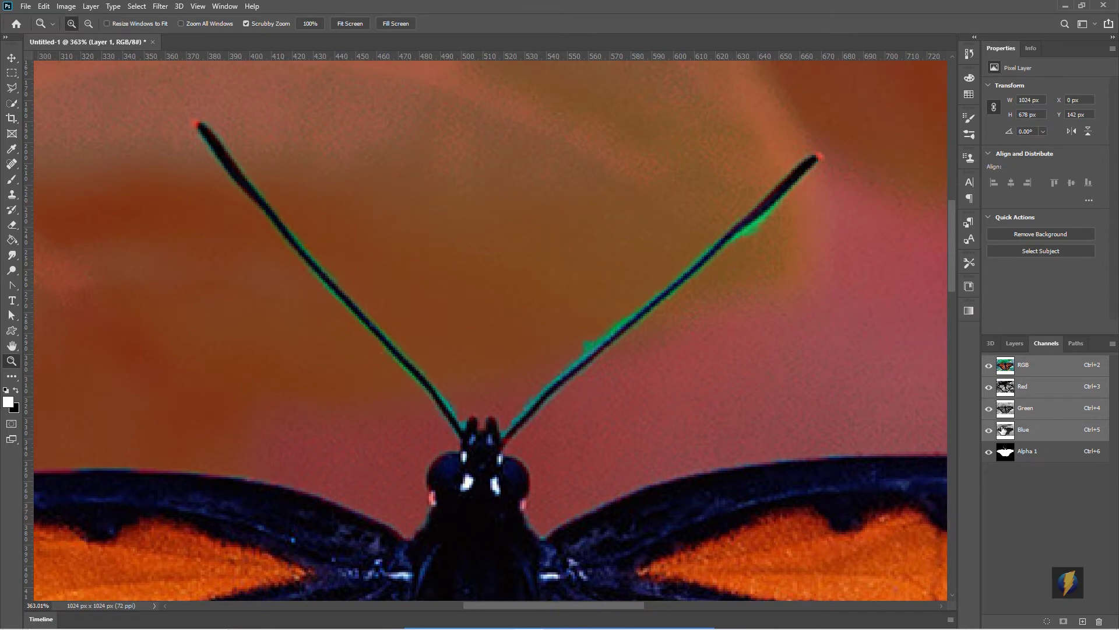
click(1027, 451)
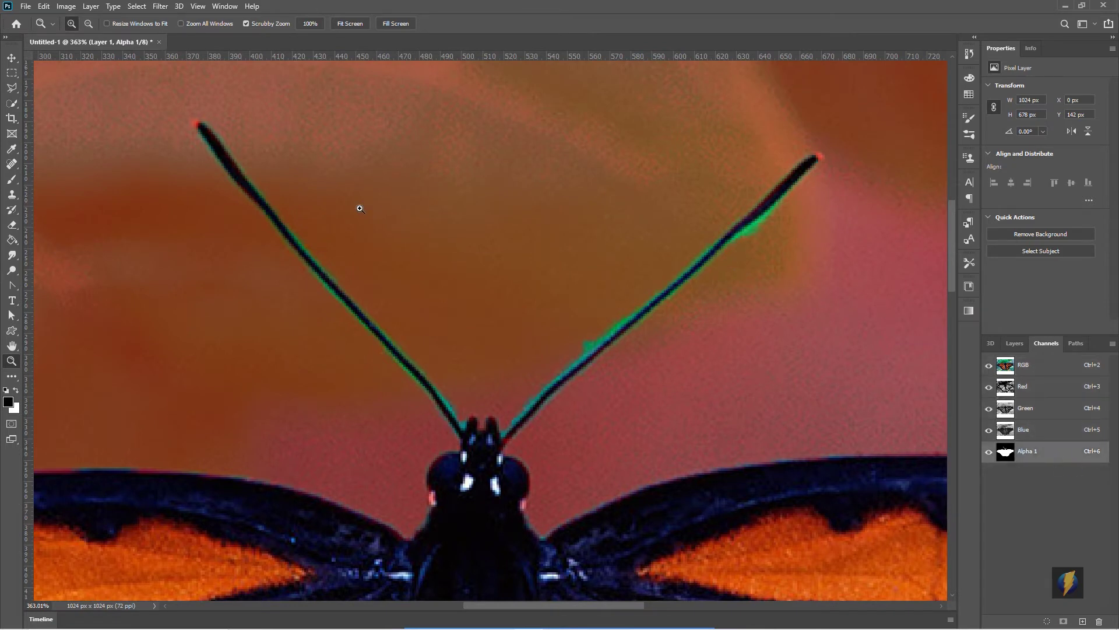
click(11, 179)
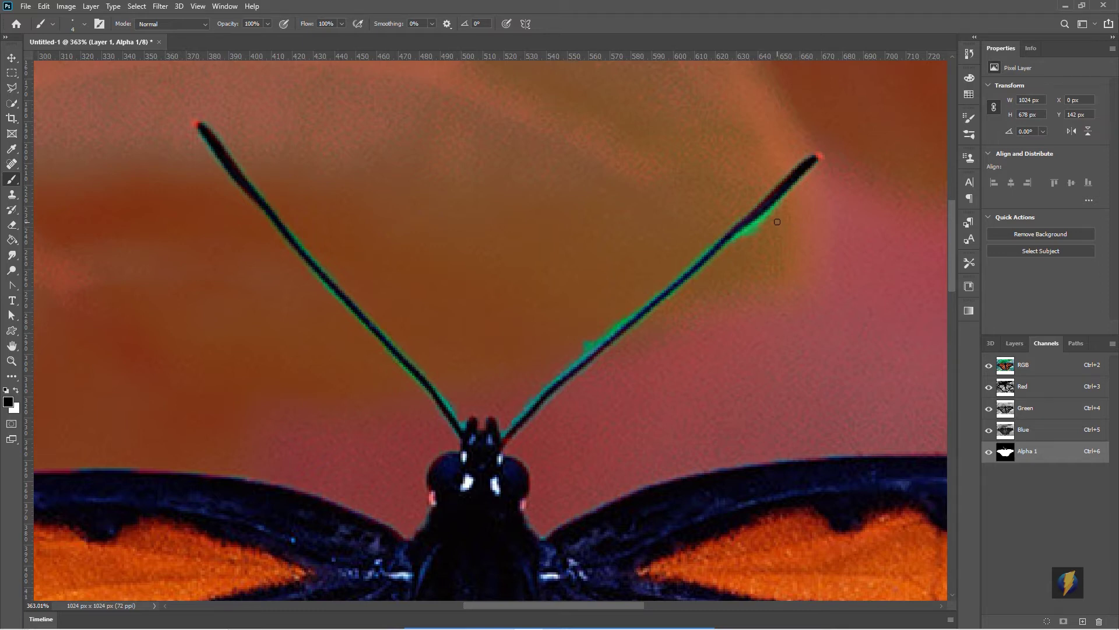
mouse_move(771, 214)
mouse_down()
mouse_move(740, 239)
mouse_move(759, 232)
mouse_up()
key(bracketright)
key(bracketright)
key(bracketright)
key(bracketright)
key(bracketright)
key(bracketright)
mouse_move(782, 210)
mouse_down()
mouse_move(763, 226)
mouse_move(790, 202)
mouse_up()
drag(740, 243, 675, 302)
drag(582, 338, 583, 348)
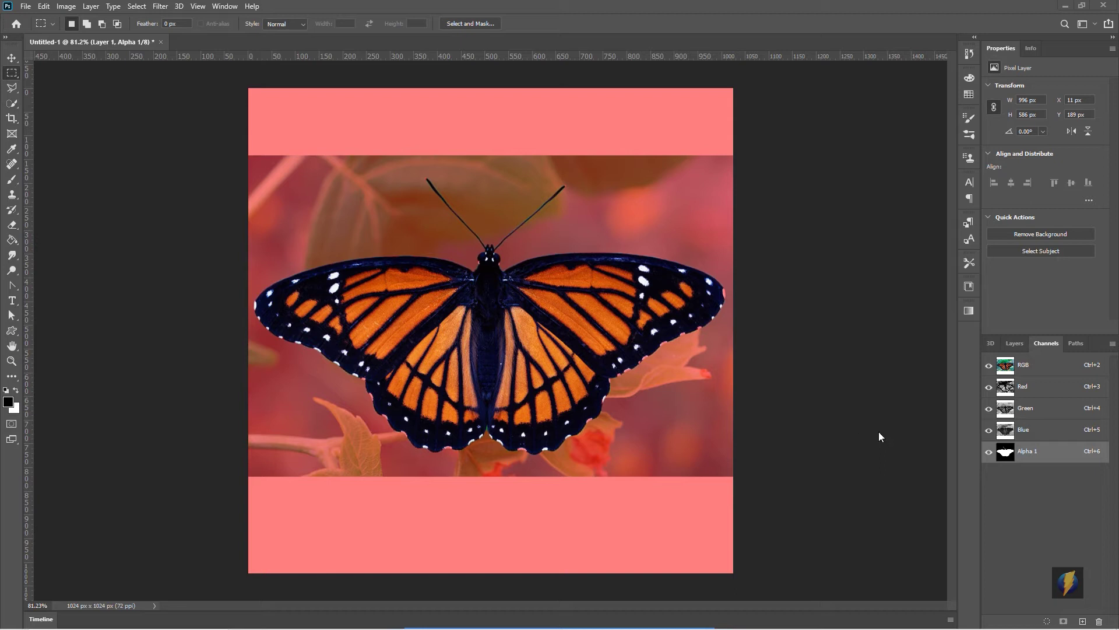
Step: Check the cleaned mask without the RGB channels, then hide the Alpha 1 overlay and make Layer 1 active
click(989, 366)
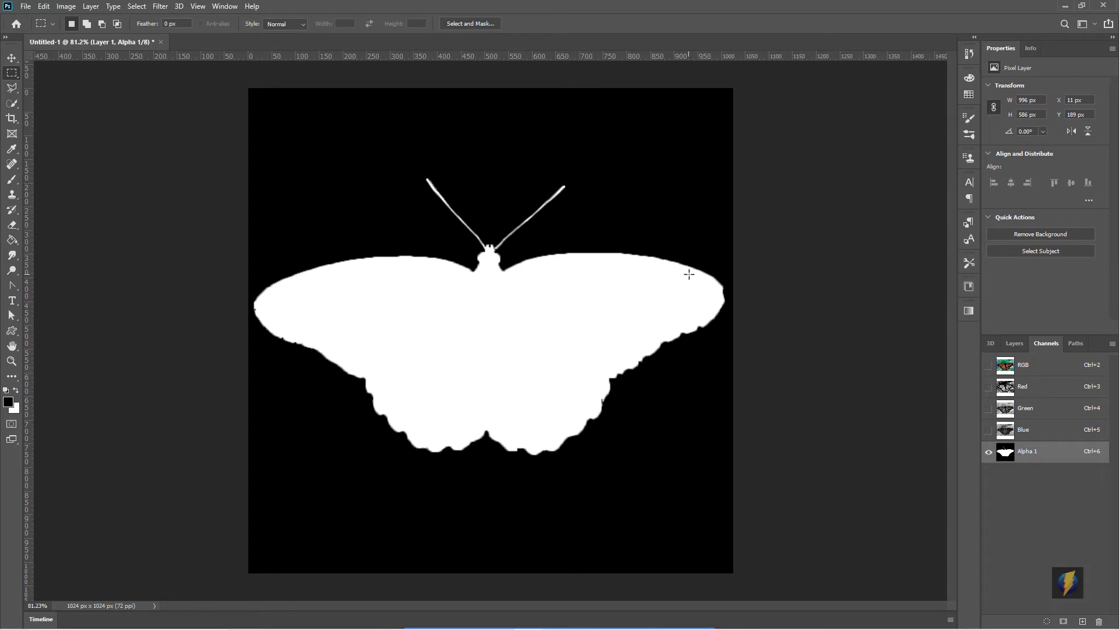
click(988, 365)
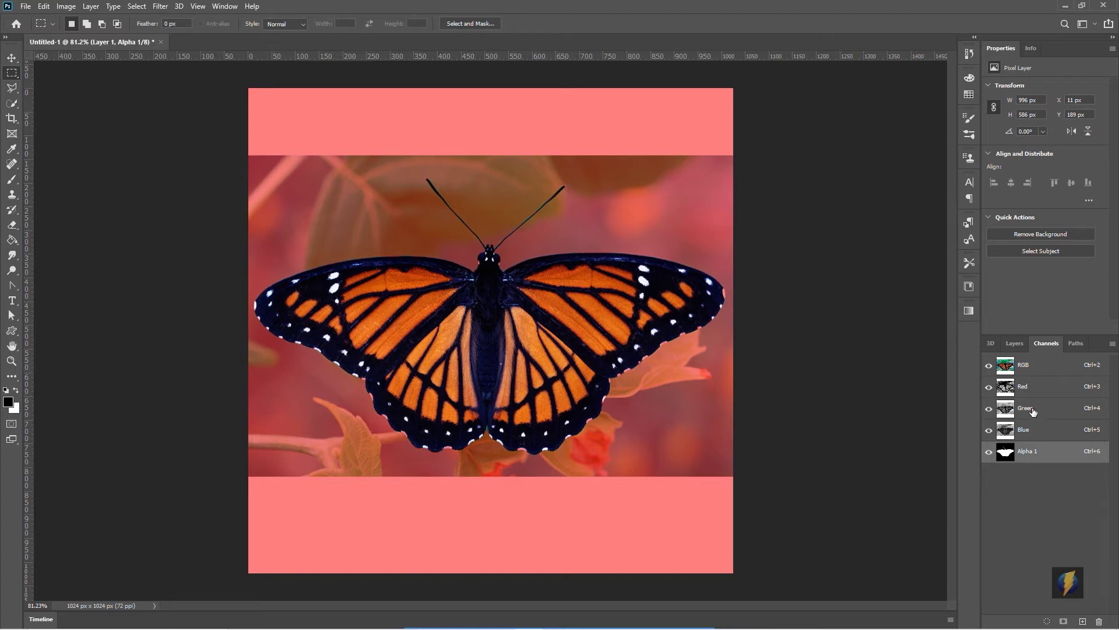
click(989, 451)
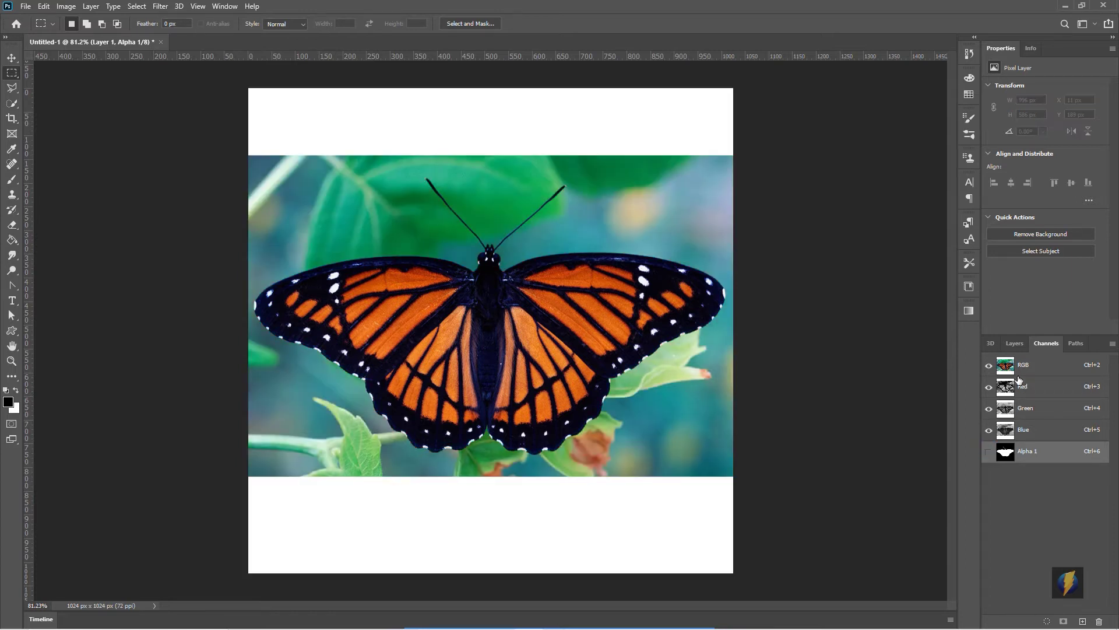
click(1014, 343)
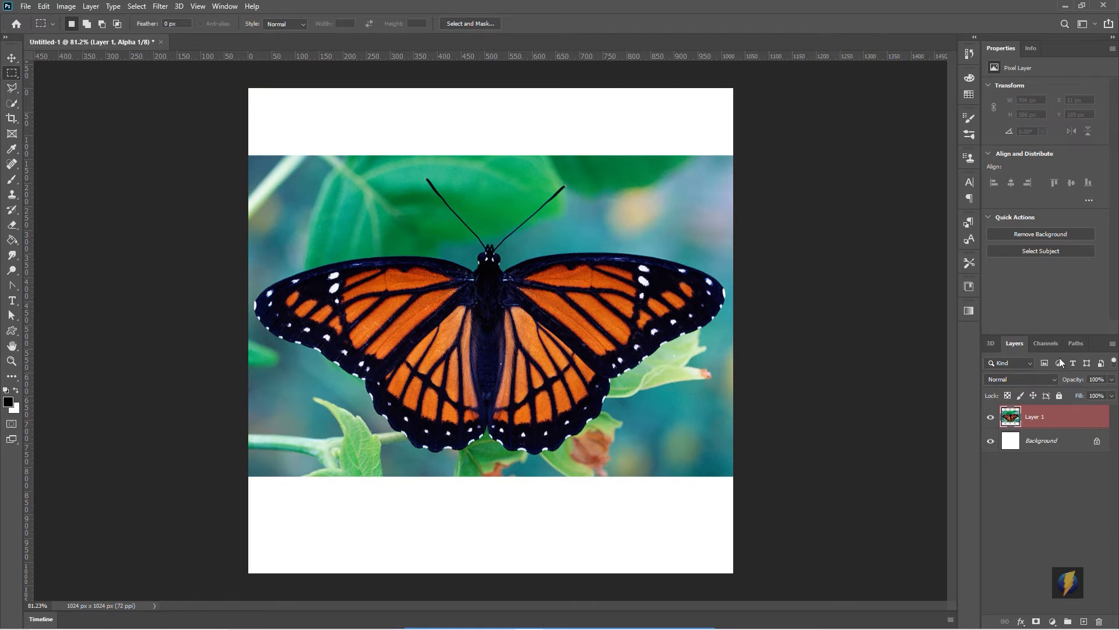
click(1053, 421)
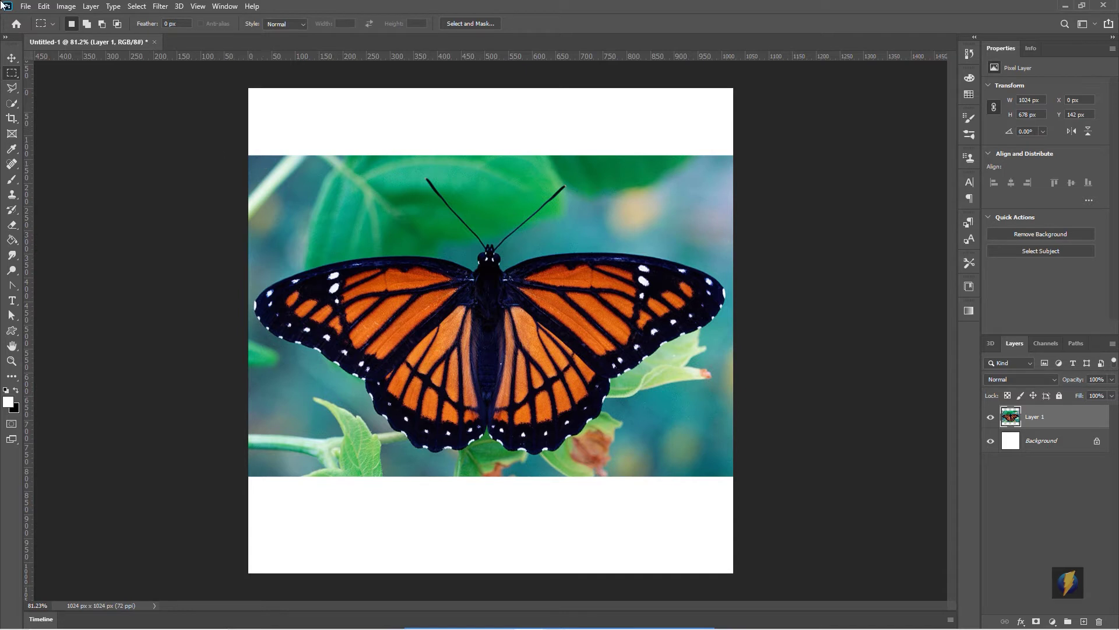
Step: Save the image on the computer as a Targa file named Butterfly in the project's sourceimages folder, with alpha channels included
click(25, 7)
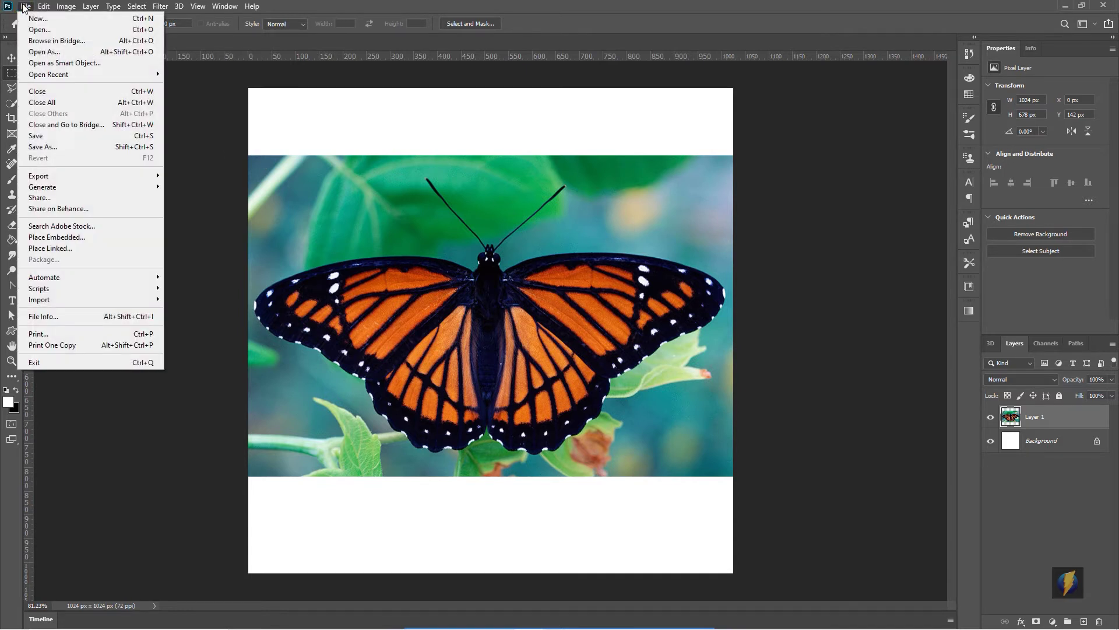
click(64, 144)
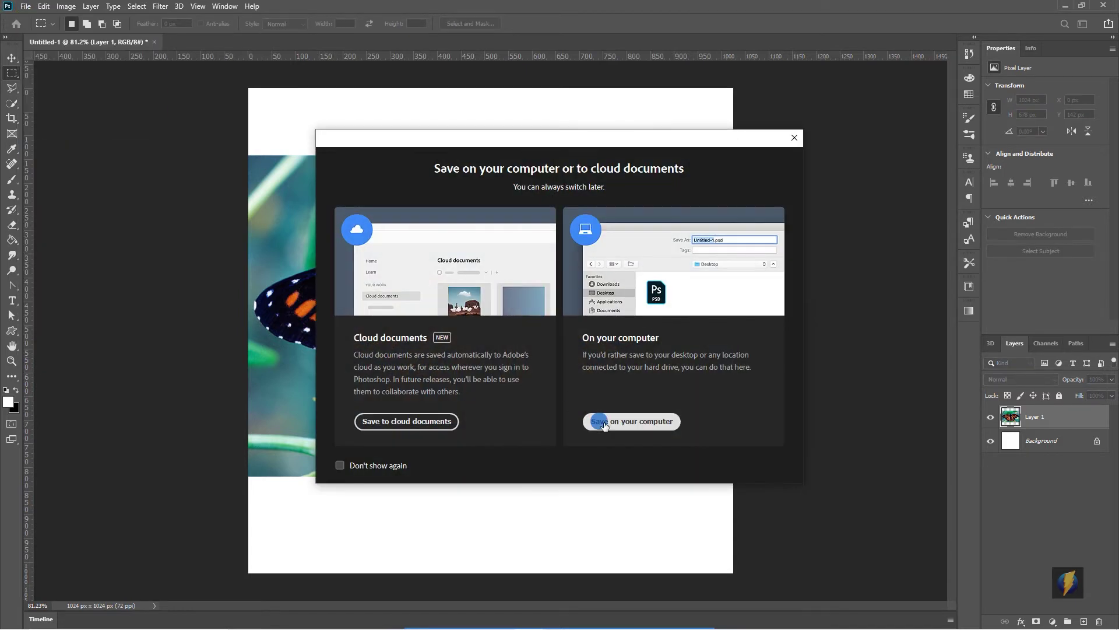
click(604, 422)
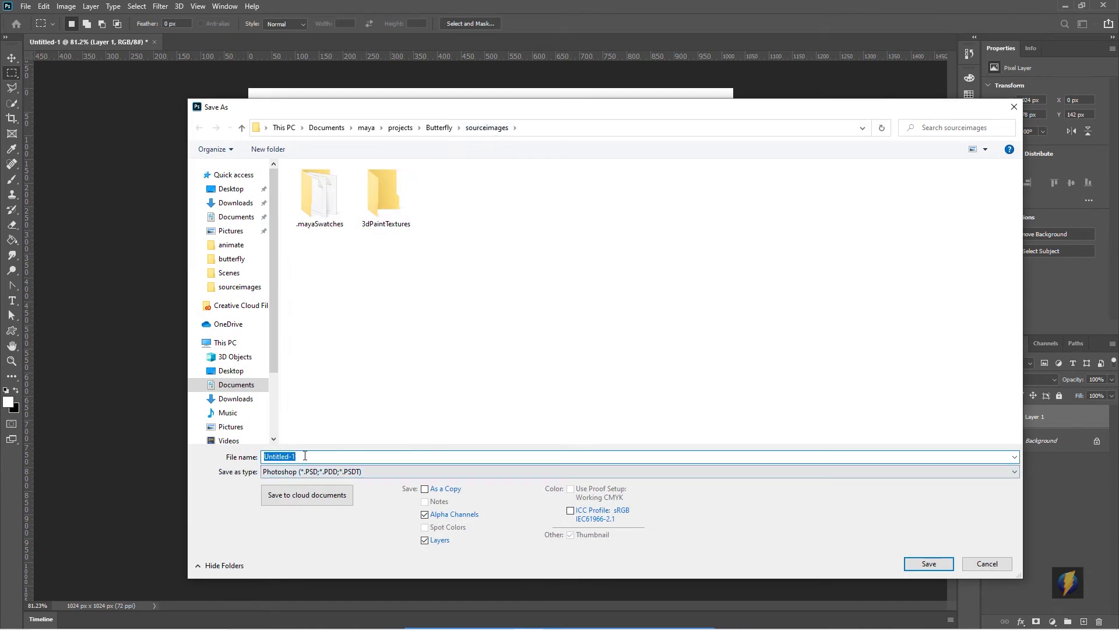
click(984, 471)
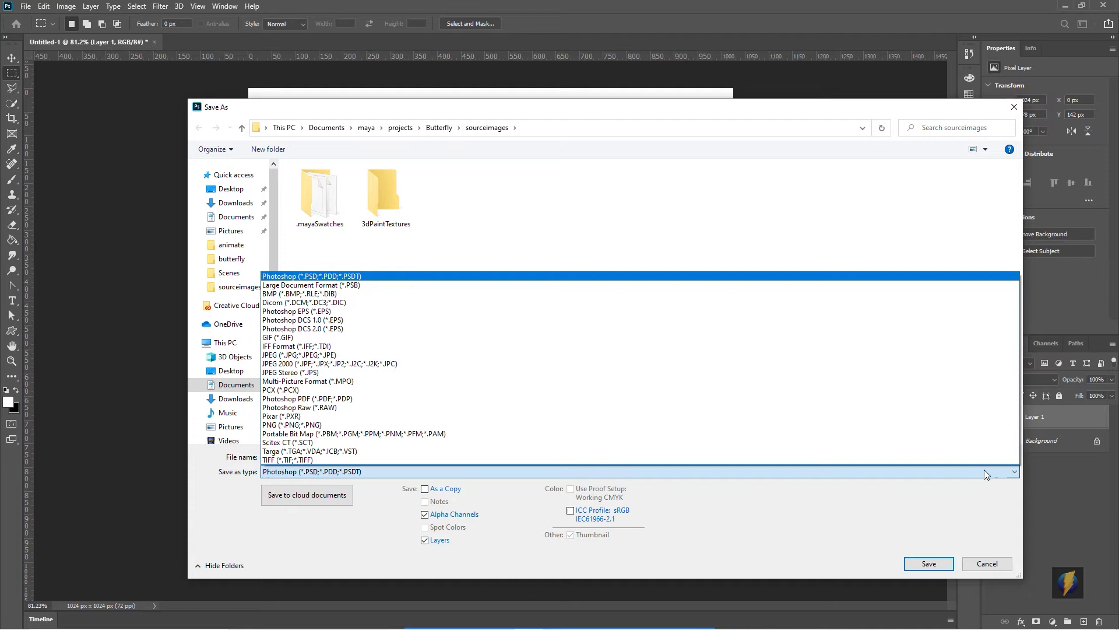
click(376, 452)
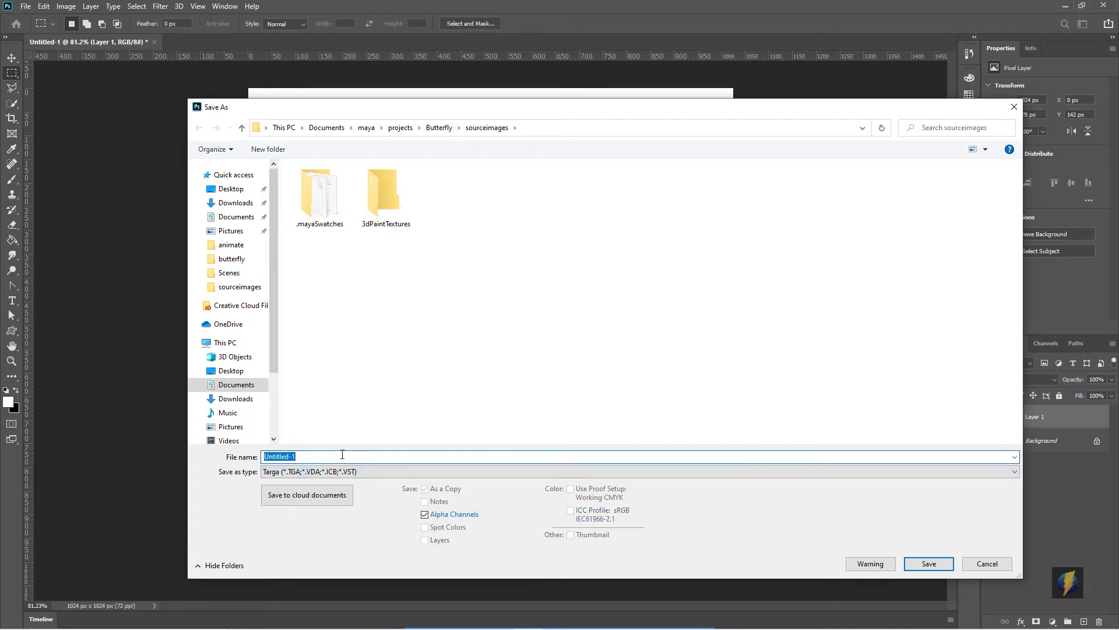
text(Butterf)
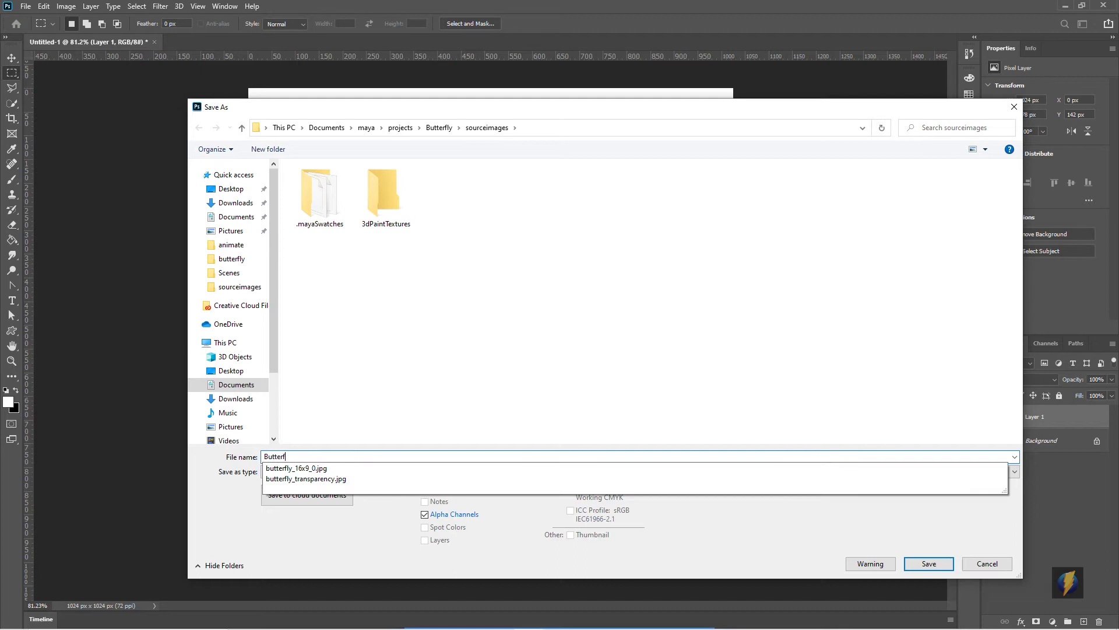
text(ly)
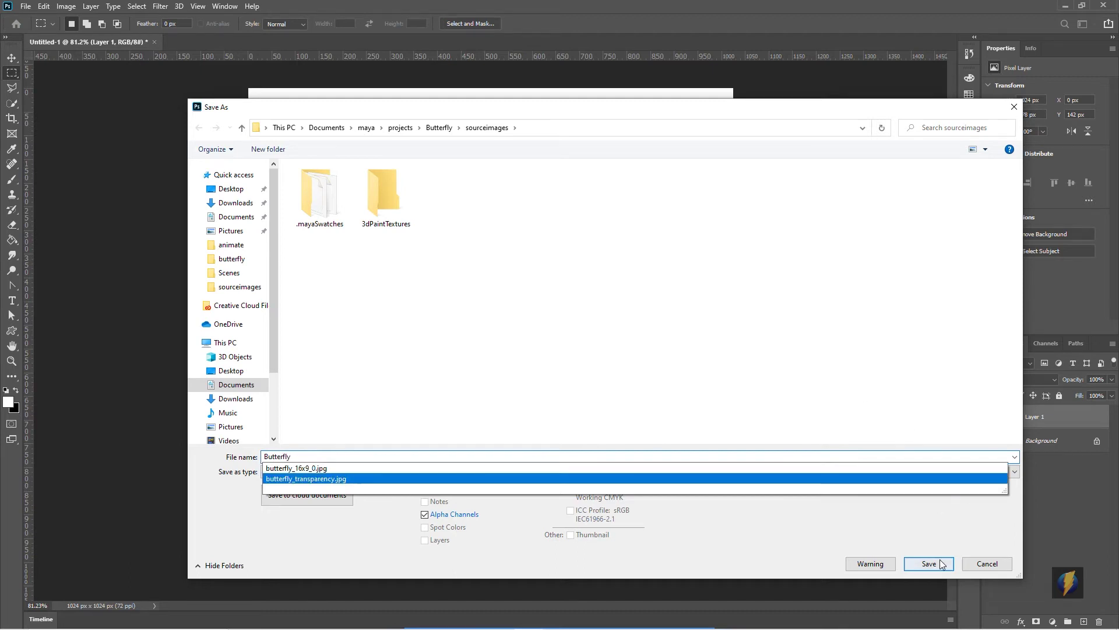
click(929, 563)
click(597, 211)
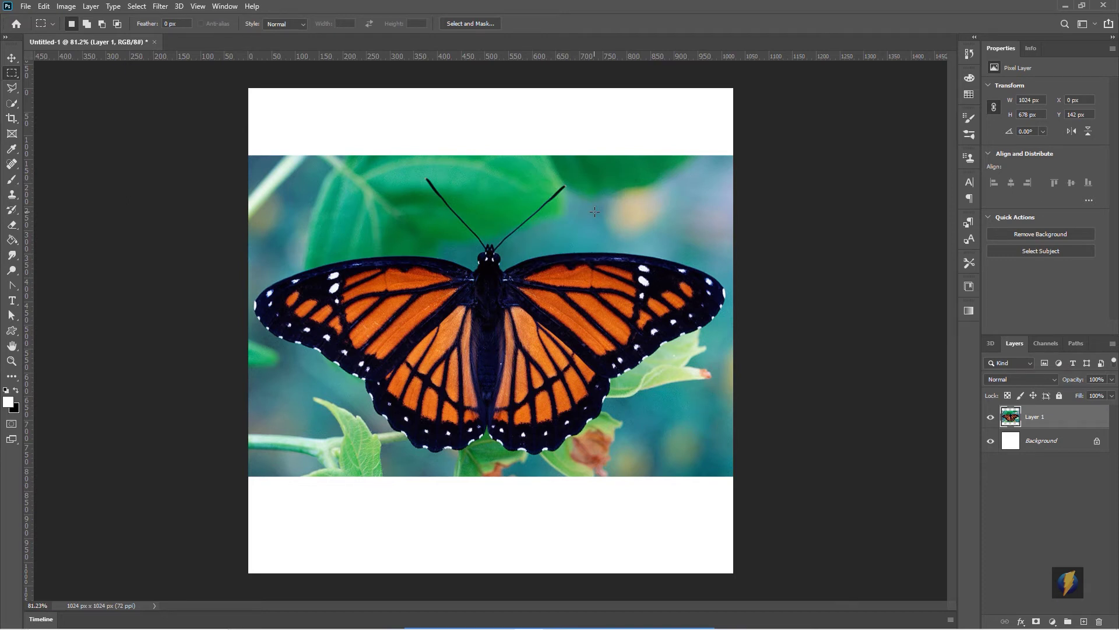
Step: Switch to Maya, duplicate the Butterfly plane and move the copy up above the original, leaving the original selected
key(alt+Tab)
click(576, 241)
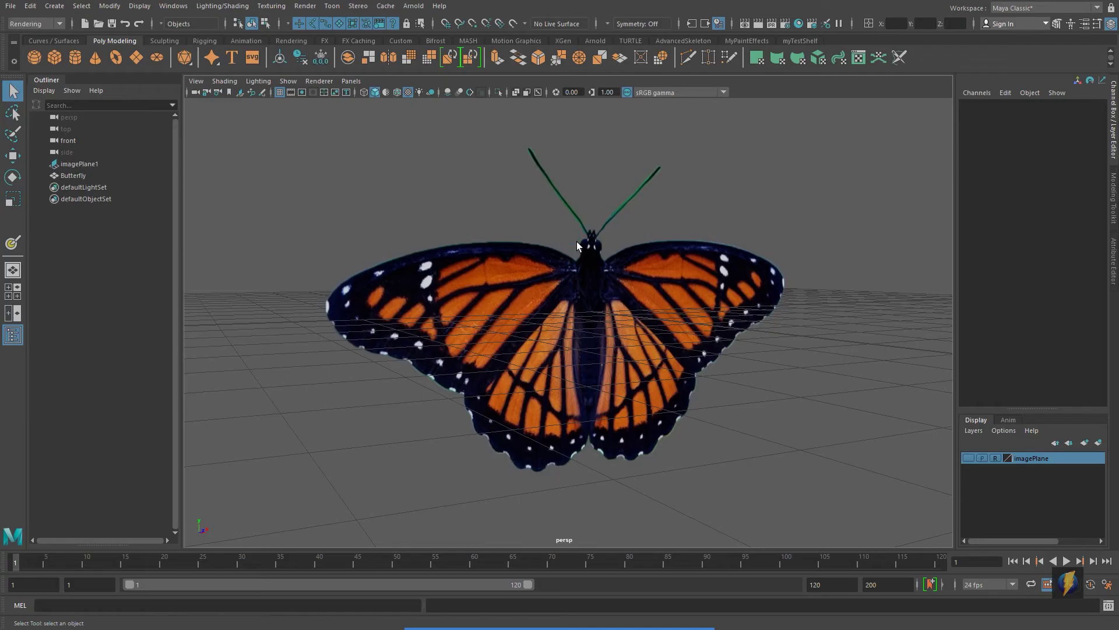
alt+drag(568, 337, 641, 372)
scroll(642, 376, up, 2)
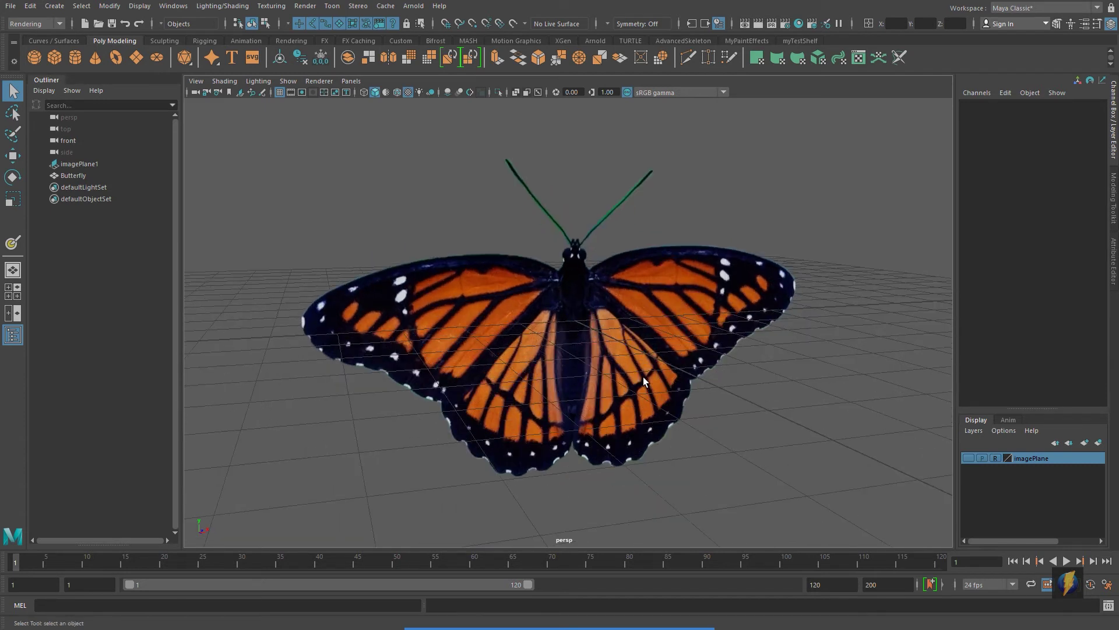
scroll(647, 354, down, 5)
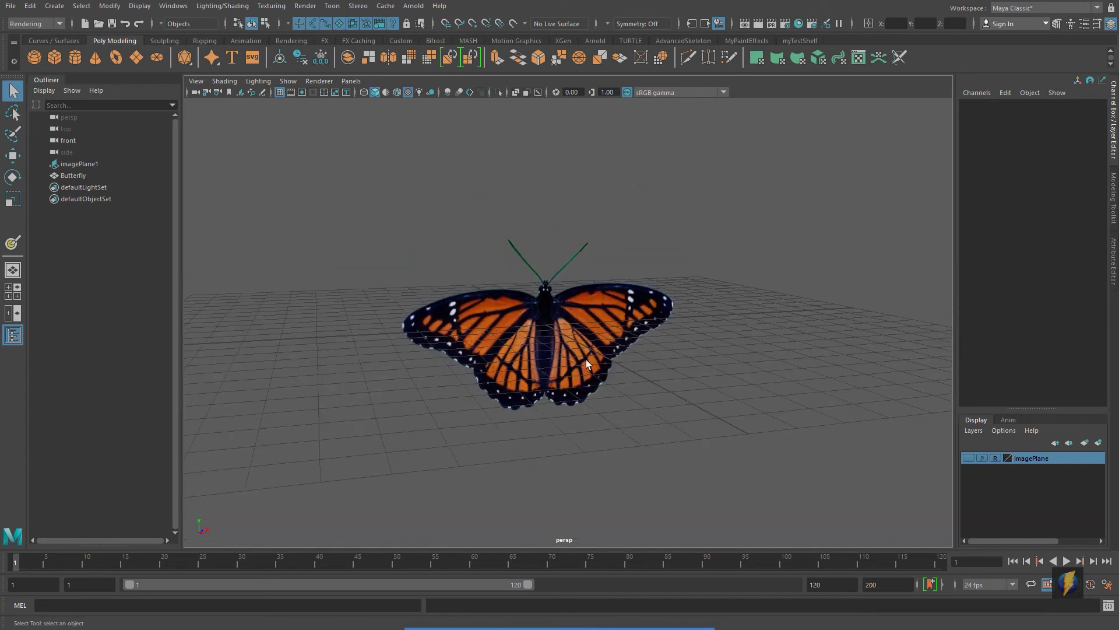
click(627, 358)
alt+drag(627, 358, 617, 399)
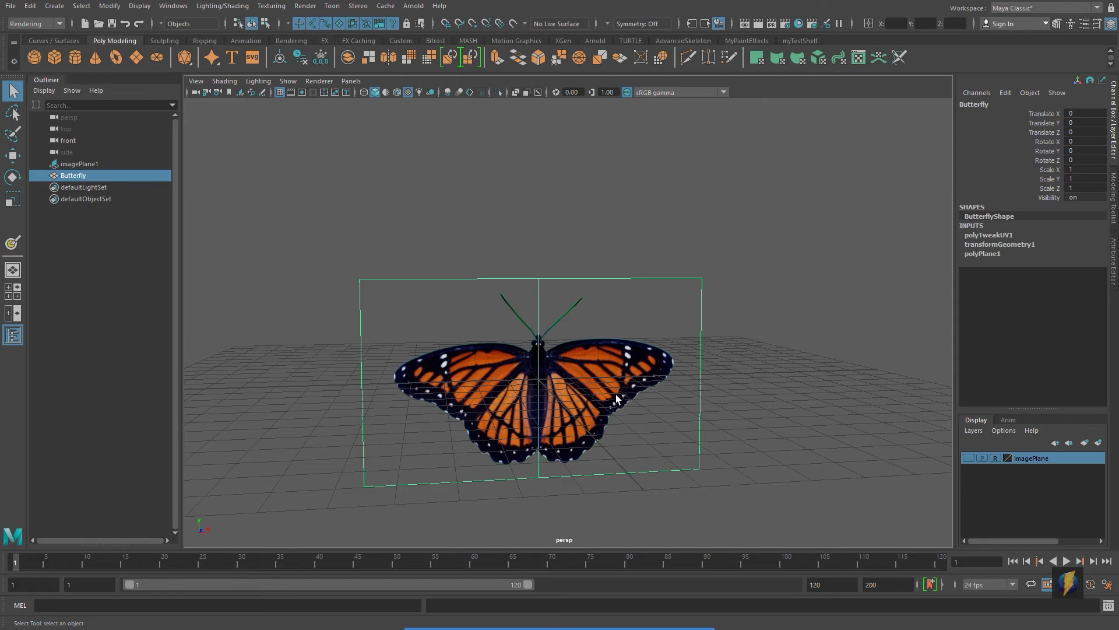
key(ctrl+d)
key(w)
drag(537, 320, 494, 121)
alt+middle_drag(616, 330, 598, 207)
scroll(620, 398, up, 2)
click(558, 359)
mouse_move(621, 381)
alt+middle_down()
mouse_move(627, 358)
mouse_move(629, 394)
alt+middle_up()
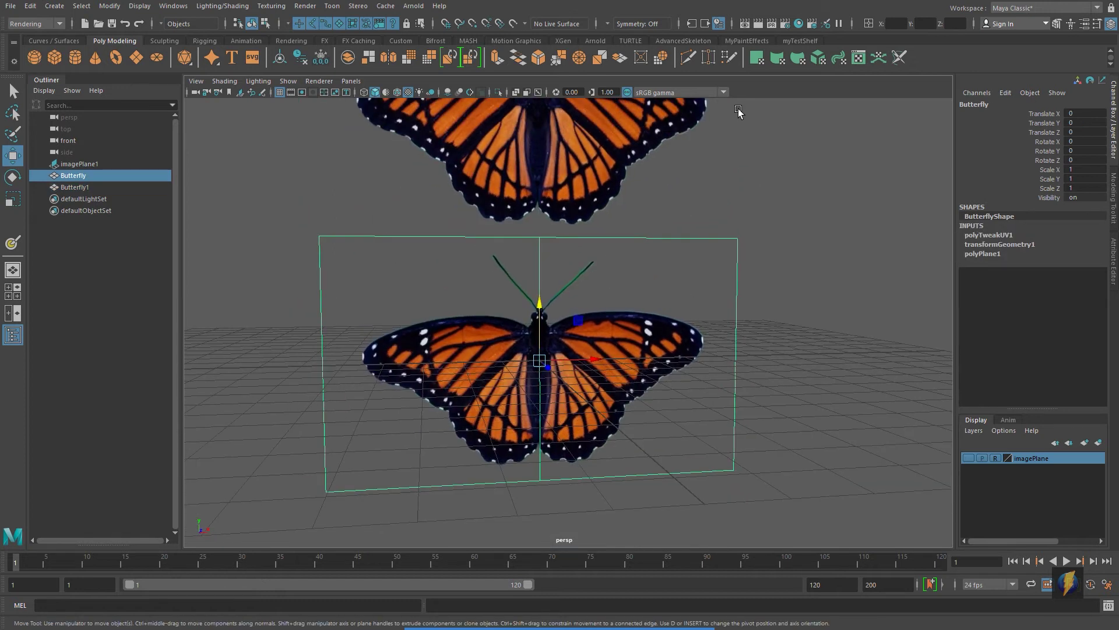
Step: Create a Lambert material in the Hypershade and name it ButterFlyMat02
click(799, 23)
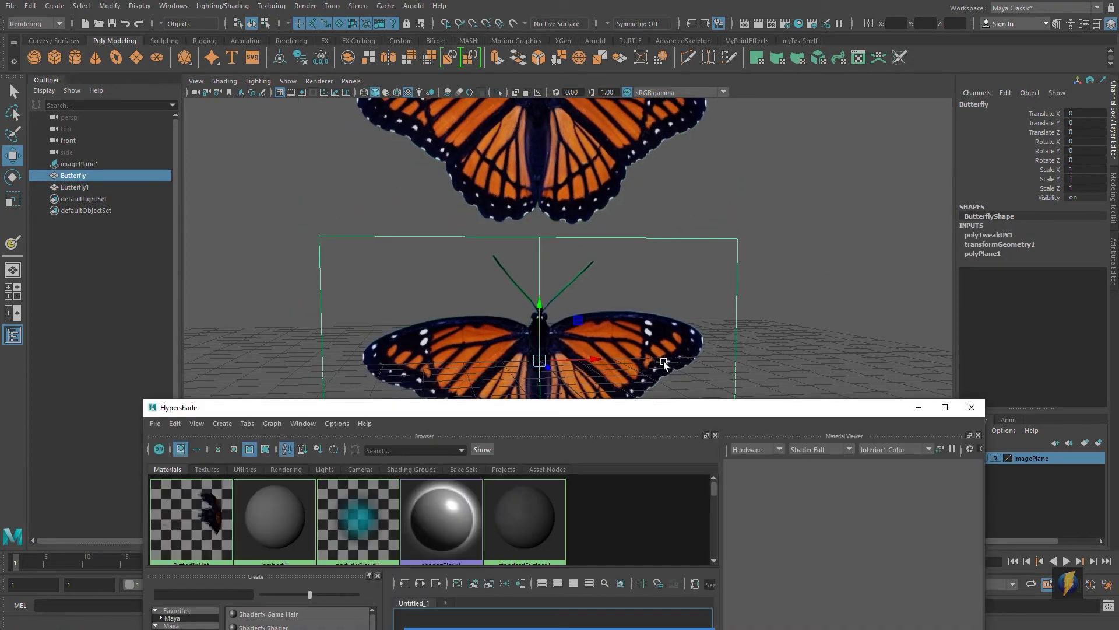
drag(653, 409, 661, 199)
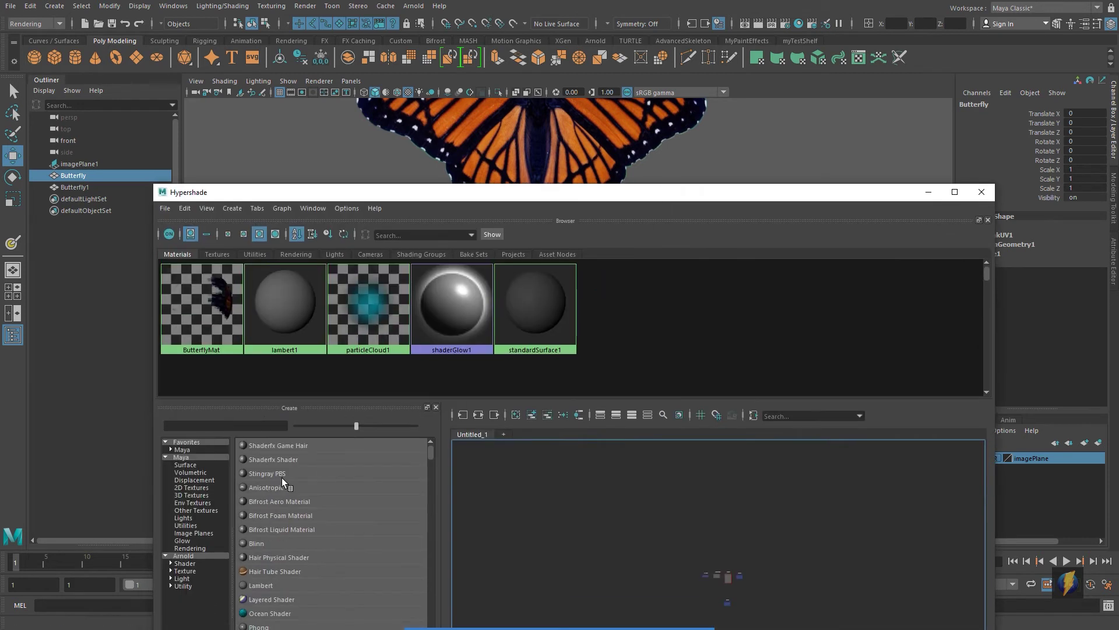
click(260, 585)
click(902, 137)
click(993, 103)
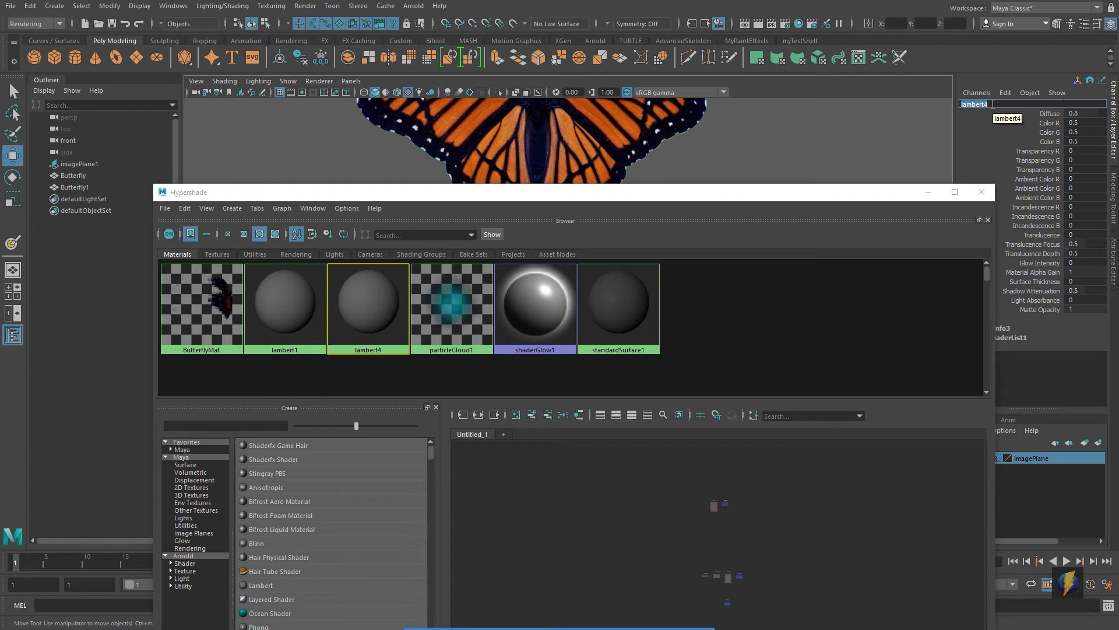
text(ButterFlyMat02)
key(Return)
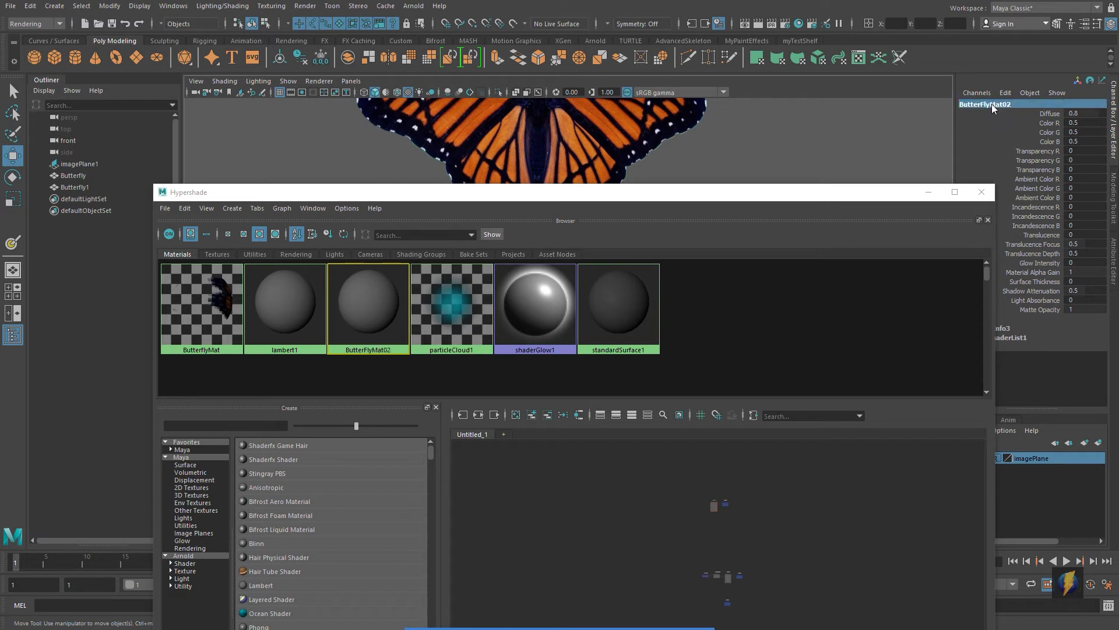
Step: Assign ButterFlyMat02 to the lower butterfly plane, and show the material's attributes with the Hypershade out of the way
drag(674, 197, 1064, 256)
middle_drag(759, 373, 526, 386)
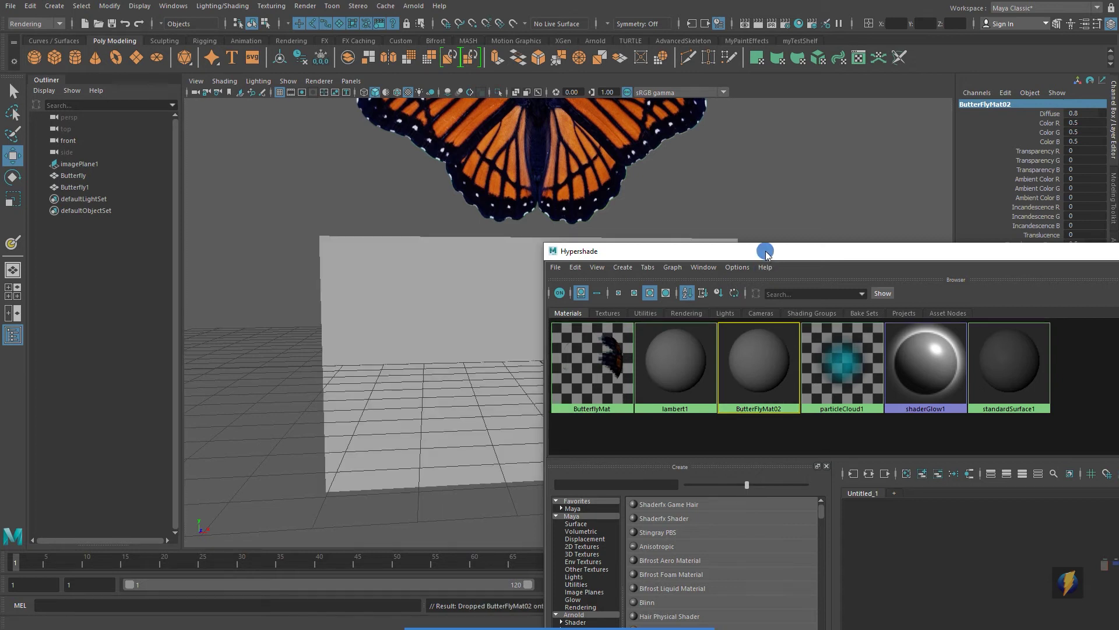
drag(768, 250, 454, 250)
key(ctrl+a)
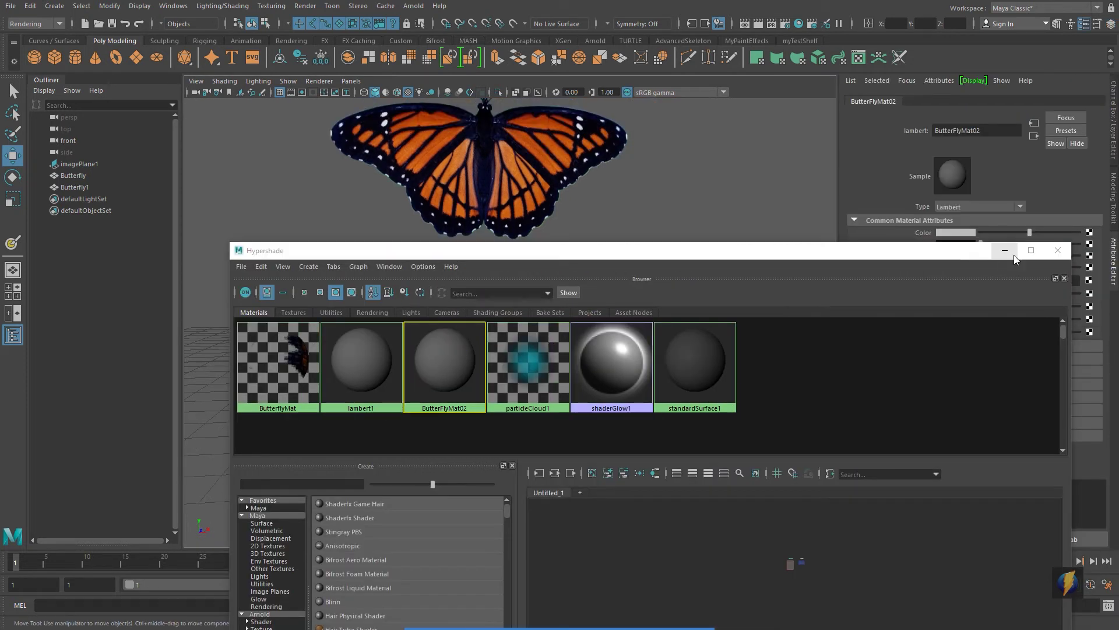
click(1004, 250)
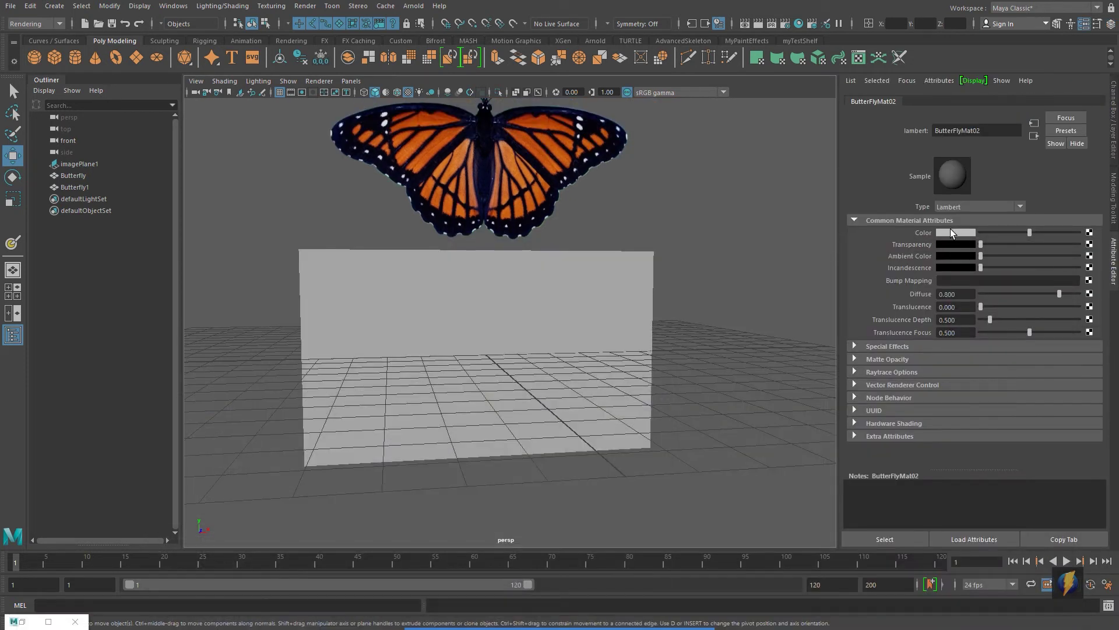
Step: Map a file texture to the color of ButterFlyMat02 and load Butterfly.tga from sourceimages
click(1088, 232)
click(727, 228)
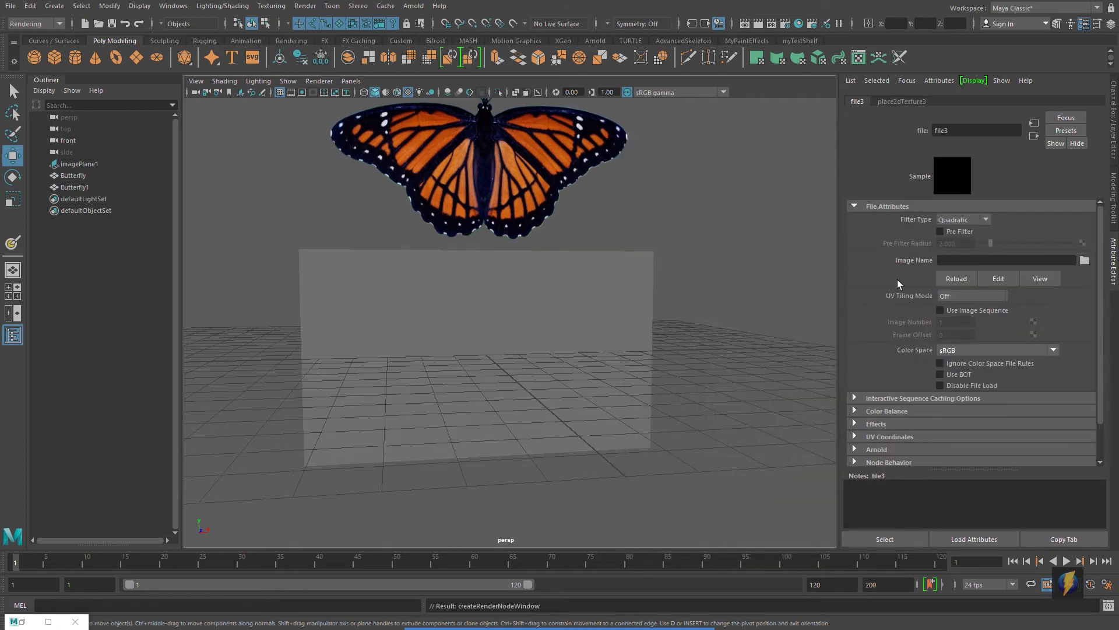
click(1084, 260)
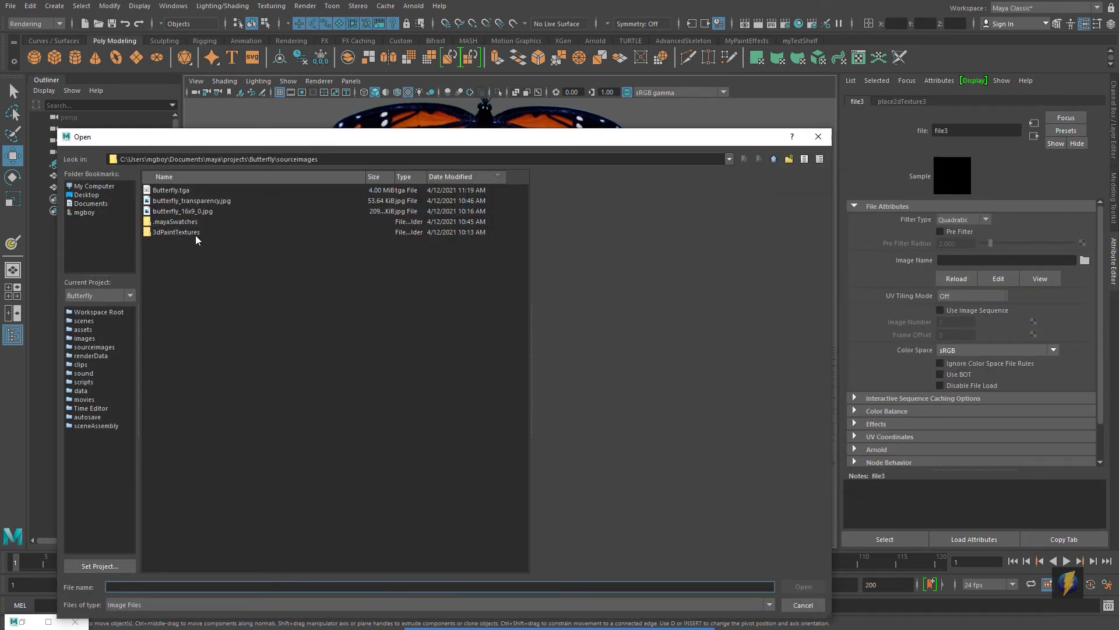
click(185, 201)
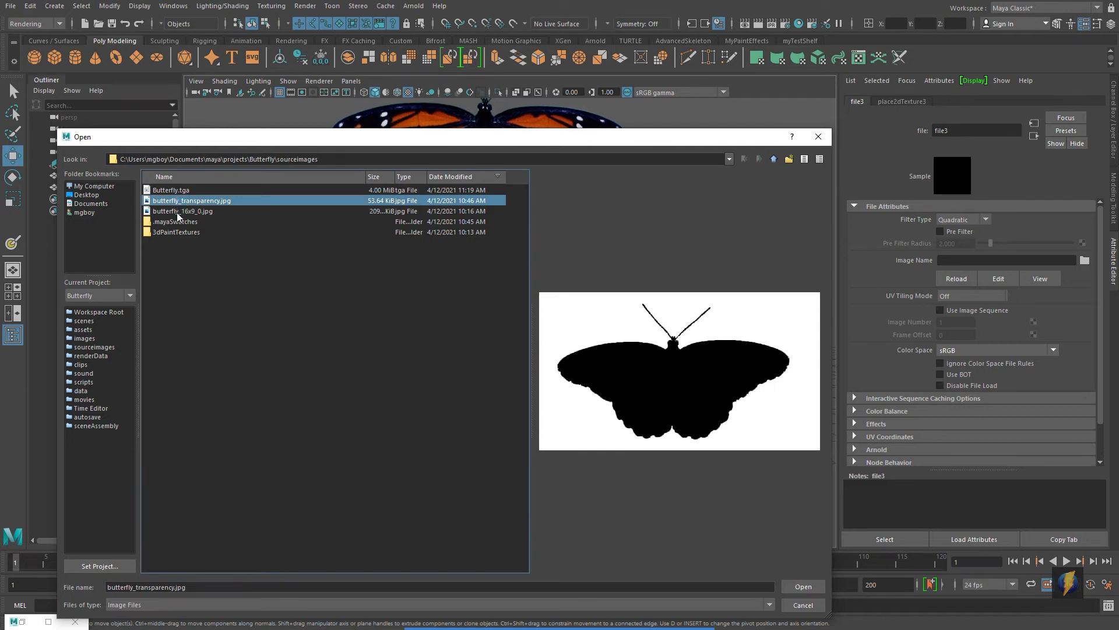
click(178, 189)
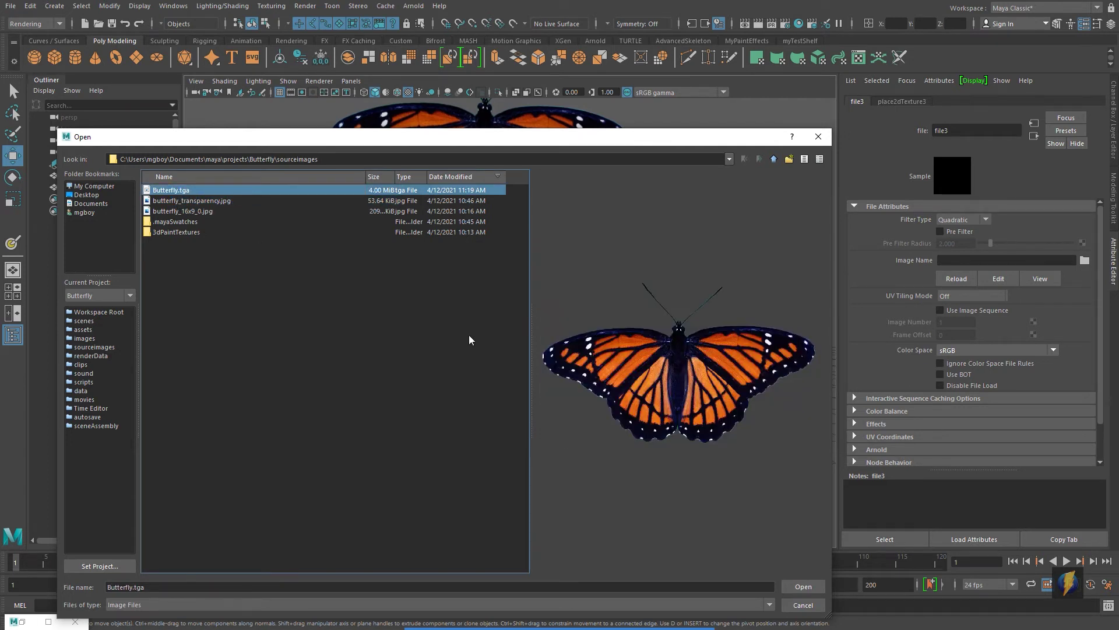
click(801, 586)
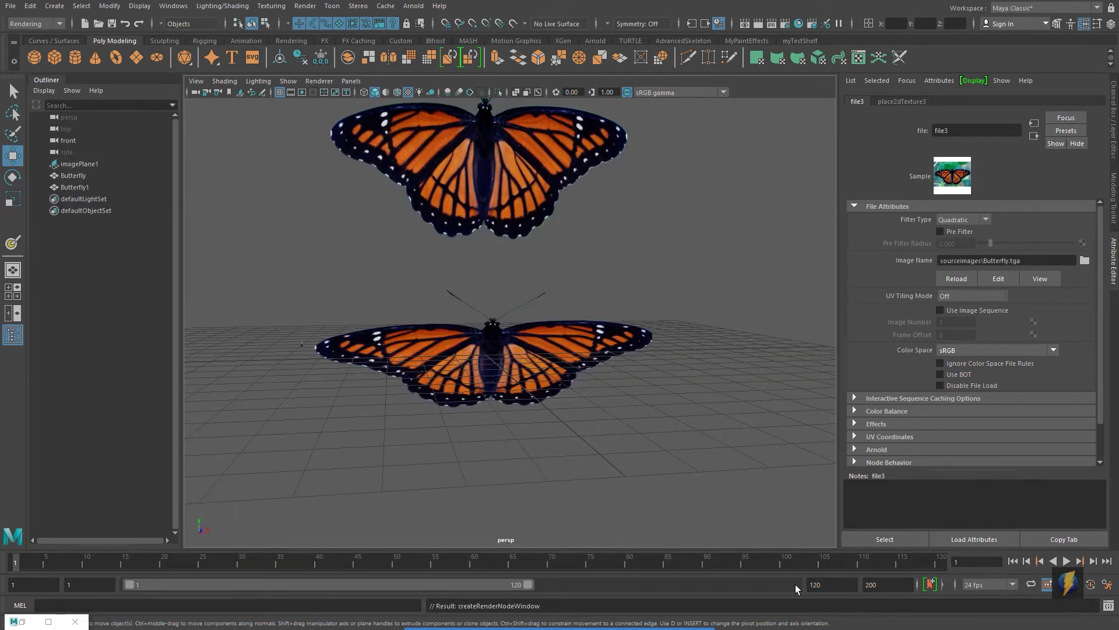
Step: Compare the wing edges and proportions of the texture on the lower butterfly plane with the copy above it
mouse_move(633, 403)
alt+mouse_down()
mouse_move(421, 388)
mouse_move(629, 399)
alt+mouse_up()
scroll(608, 420, up, 3)
alt+drag(487, 388, 476, 411)
scroll(475, 411, up, 5)
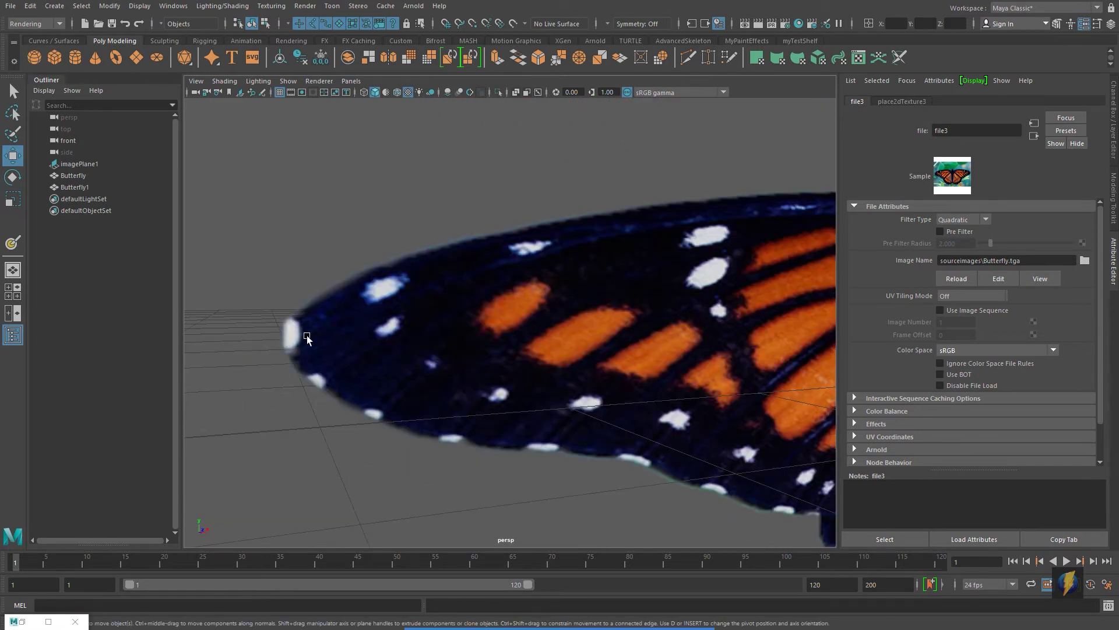
scroll(307, 336, down, 4)
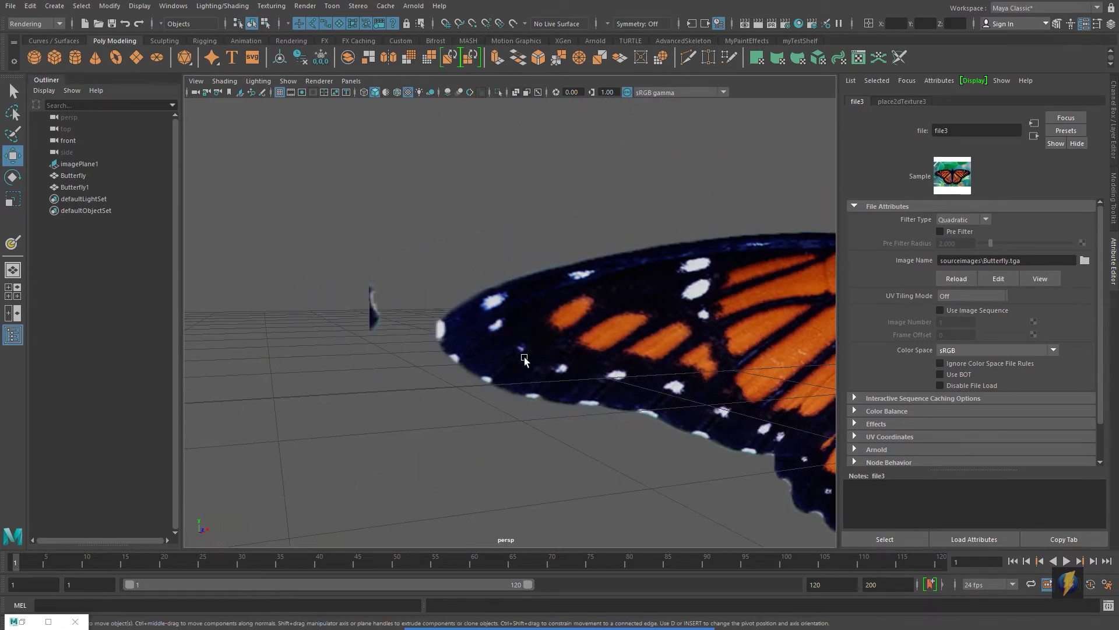
scroll(523, 357, down, 6)
alt+drag(572, 407, 603, 400)
click(574, 380)
scroll(617, 399, down, 2)
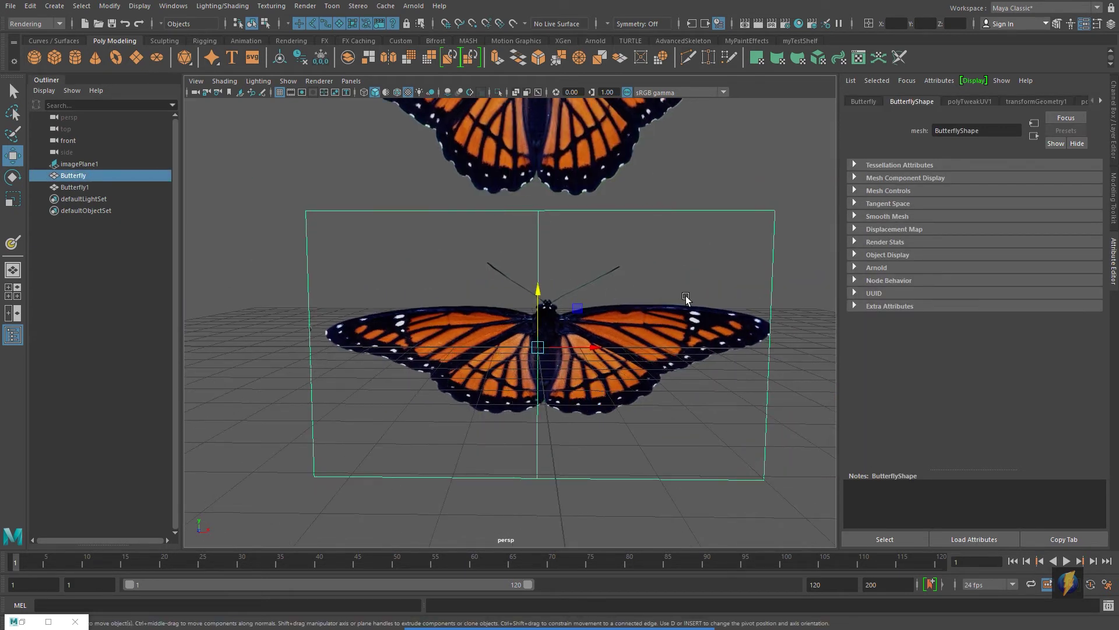
scroll(678, 307, down, 2)
alt+drag(678, 306, 583, 270)
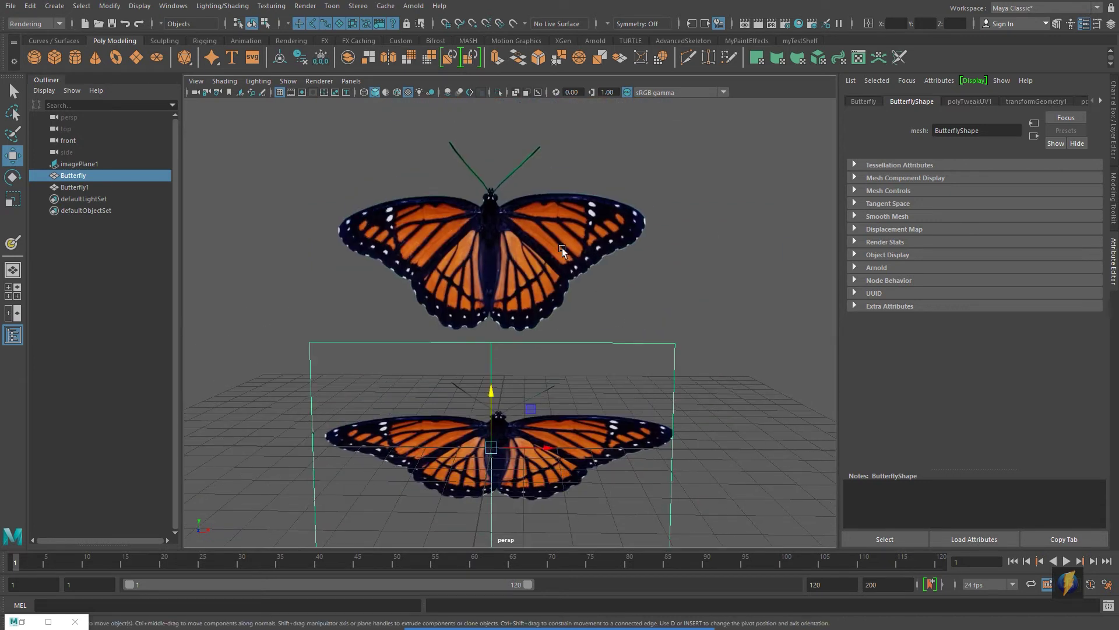
click(496, 230)
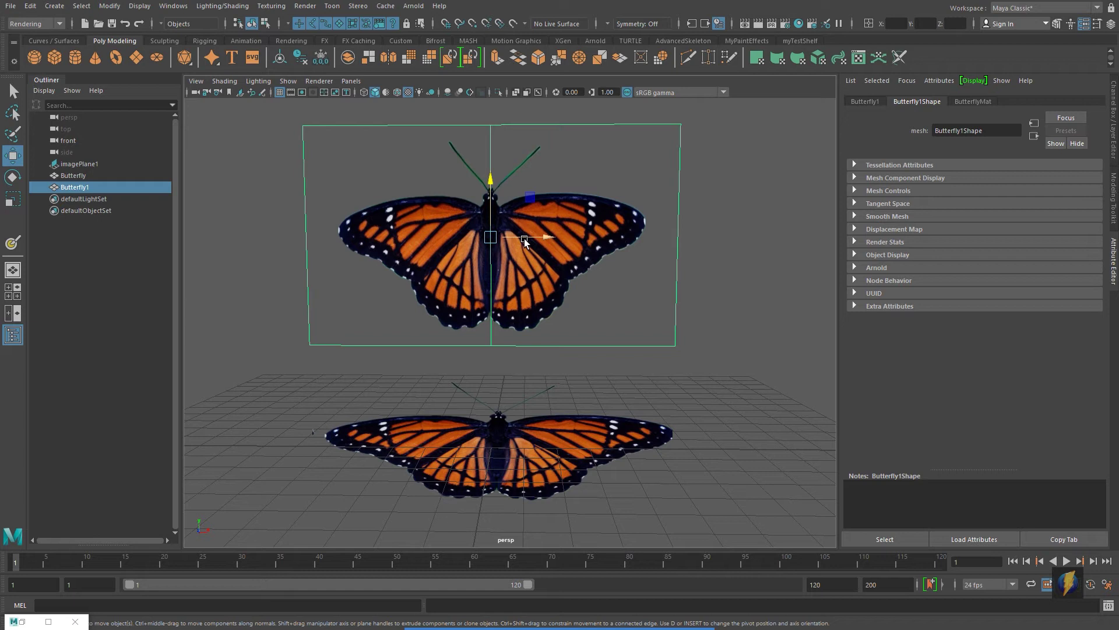
Step: Select the lower butterfly plane and open the UV Editor from the Modeling menu set
click(566, 456)
alt+drag(566, 456, 547, 421)
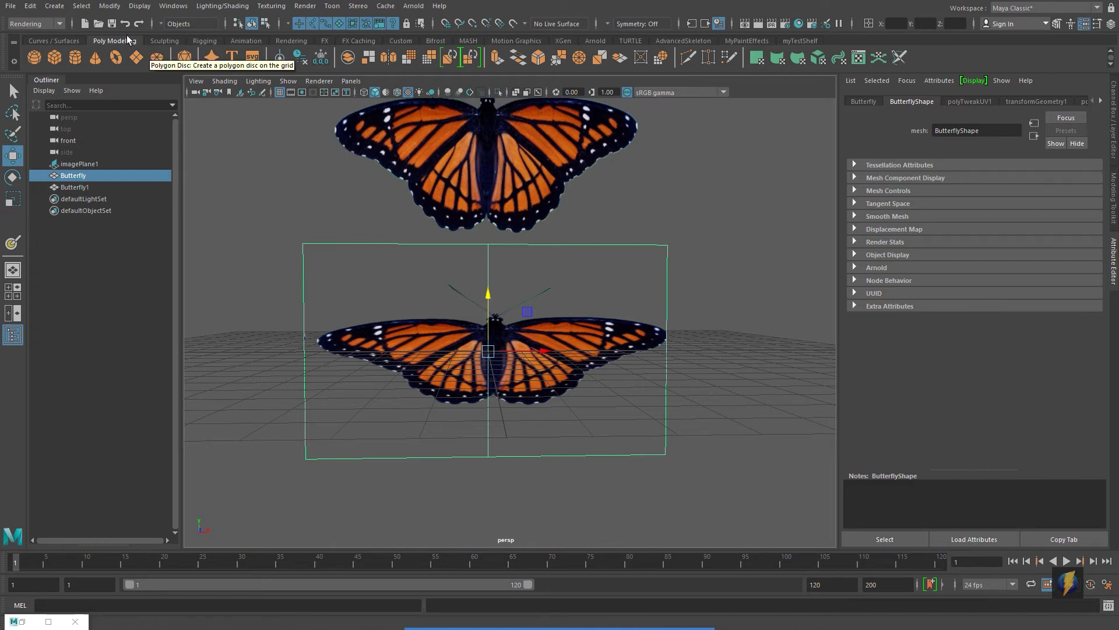
click(60, 24)
click(46, 35)
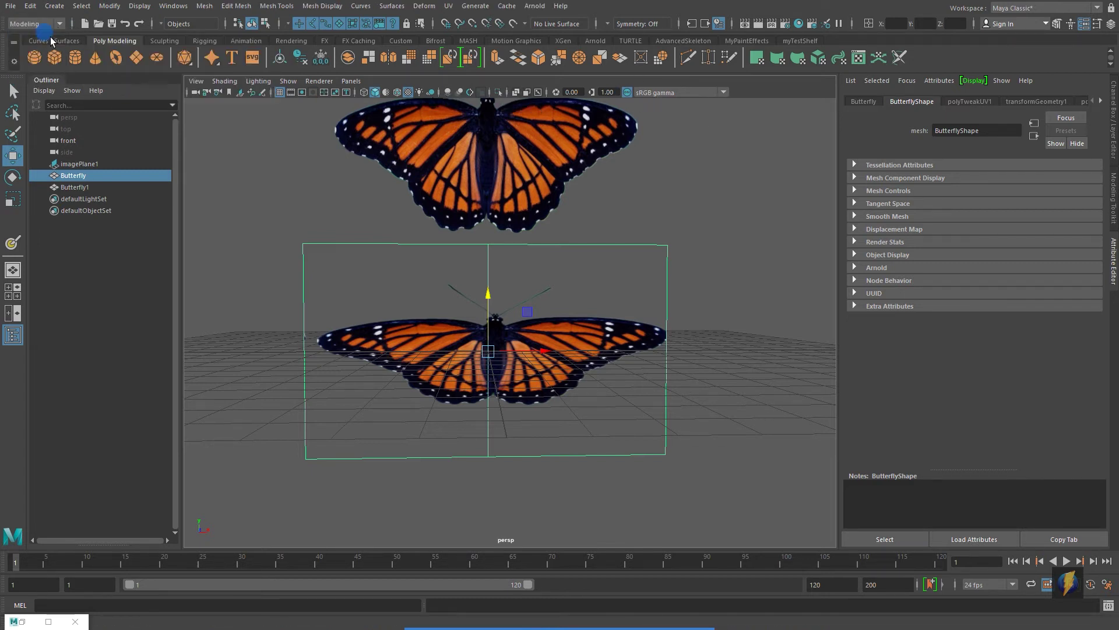
click(448, 6)
click(464, 21)
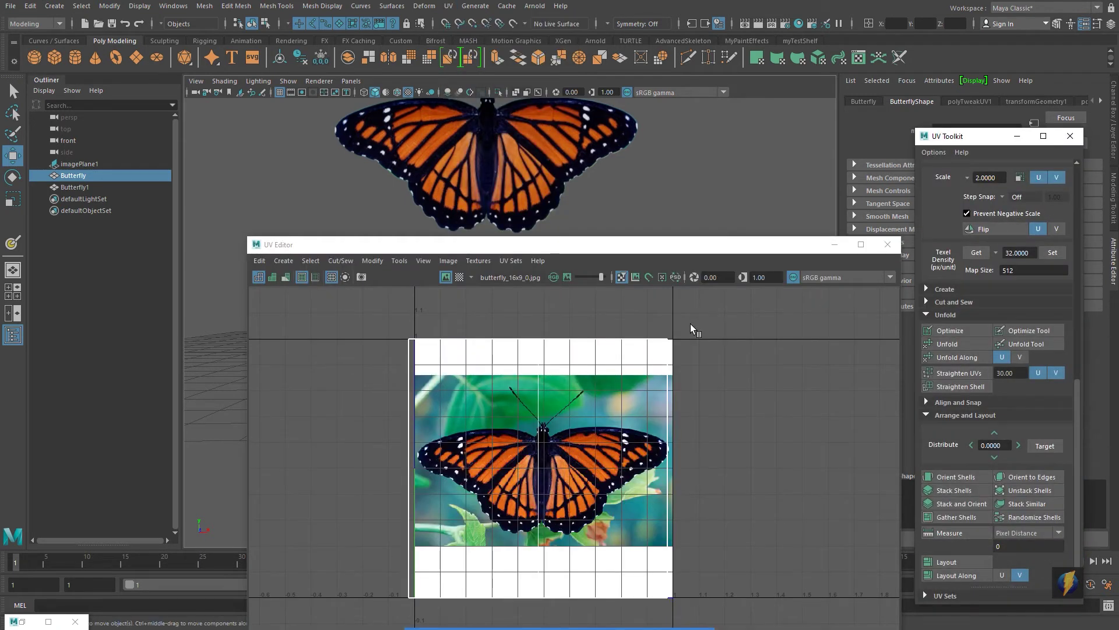
Step: Select all UVs of the lower butterfly plane and show the front view alongside the UV Editor
right_drag(554, 417, 568, 419)
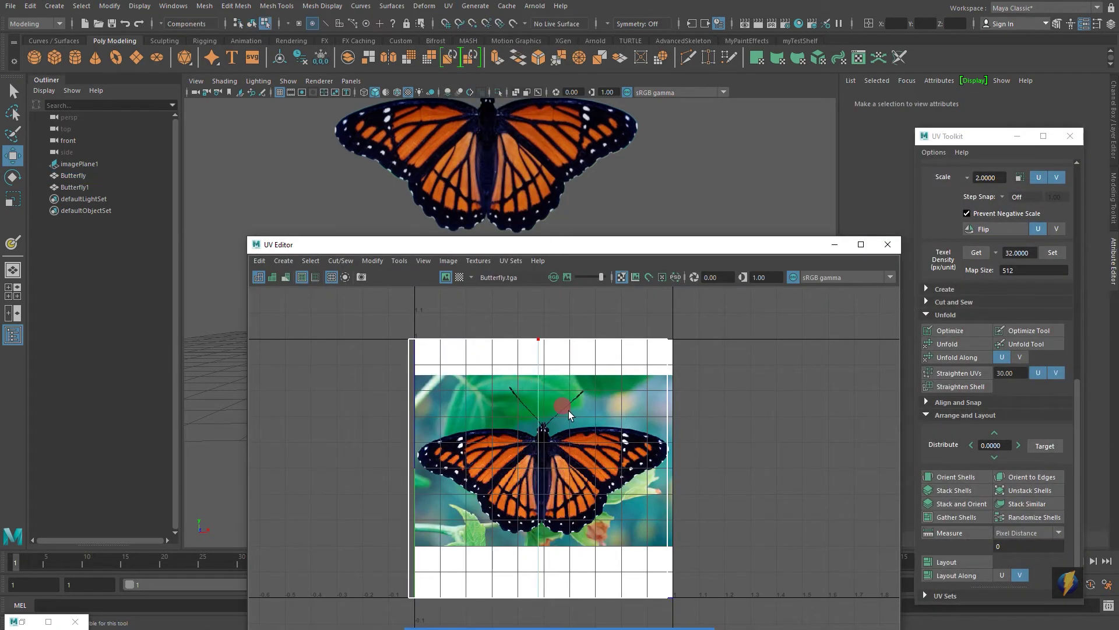
drag(377, 312, 660, 555)
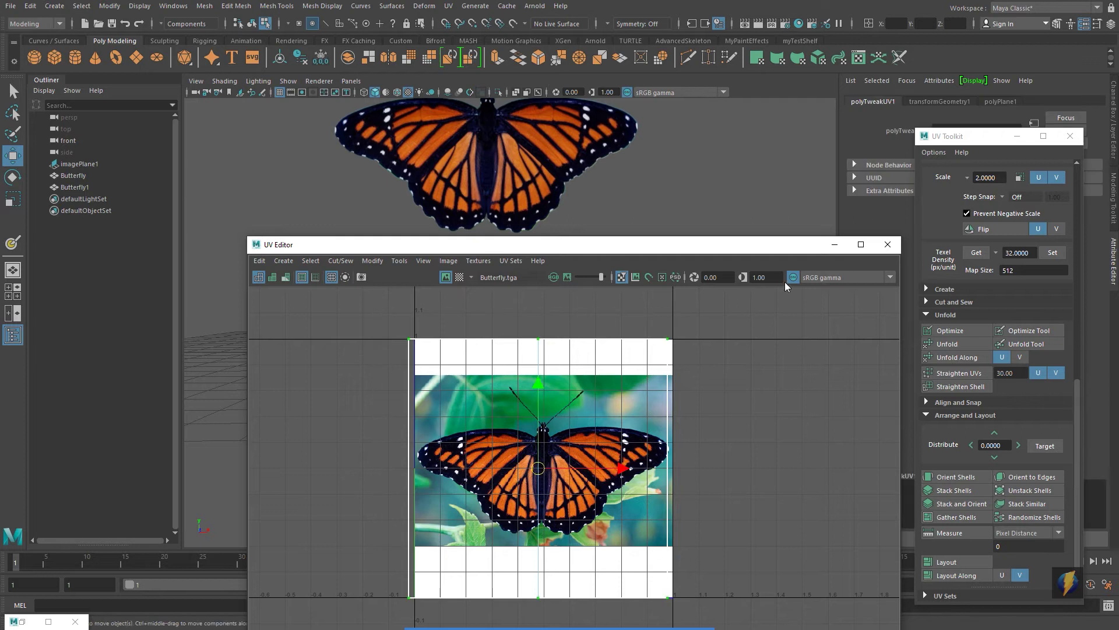
drag(608, 250, 832, 307)
key(space)
key(space)
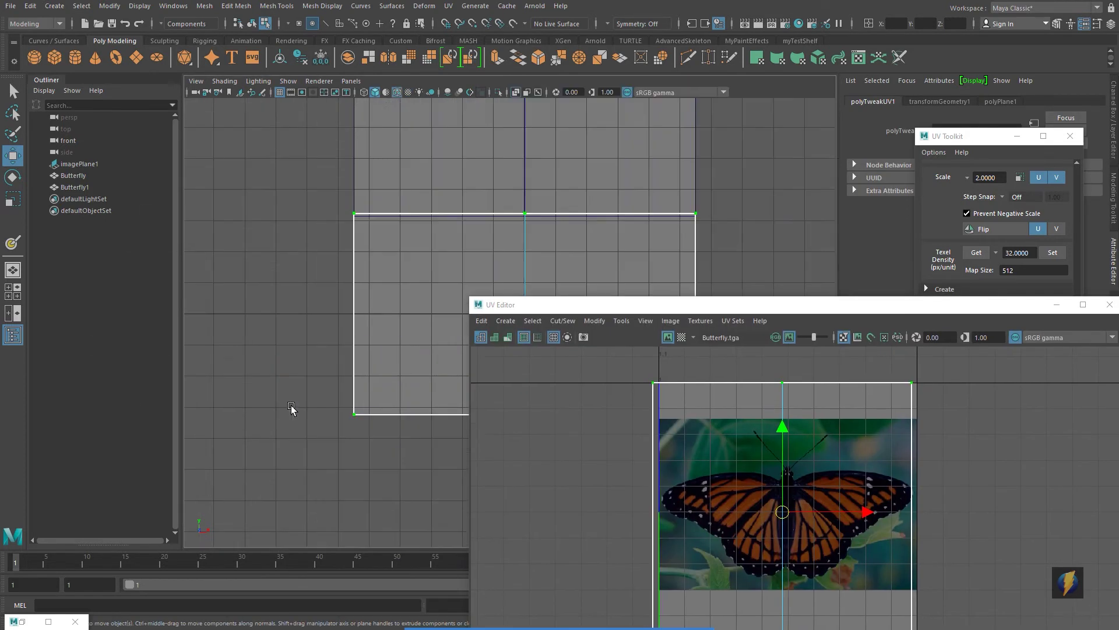
alt+middle_drag(292, 408, 251, 419)
drag(641, 305, 362, 263)
Step: Reproject the lower butterfly plane's UVs with a planar projection
click(945, 290)
click(970, 343)
click(620, 362)
drag(605, 262, 721, 437)
click(1018, 318)
Step: Show textures in the front view and scale the UV shell vertically to fit the picture area of Butterfly.tga
alt+middle_drag(622, 346, 620, 280)
key(6)
drag(669, 437, 680, 257)
right_drag(589, 490, 626, 466)
click(627, 466)
key(r)
mouse_move(607, 383)
mouse_down()
mouse_move(609, 411)
mouse_move(605, 373)
mouse_up()
key(w)
key(r)
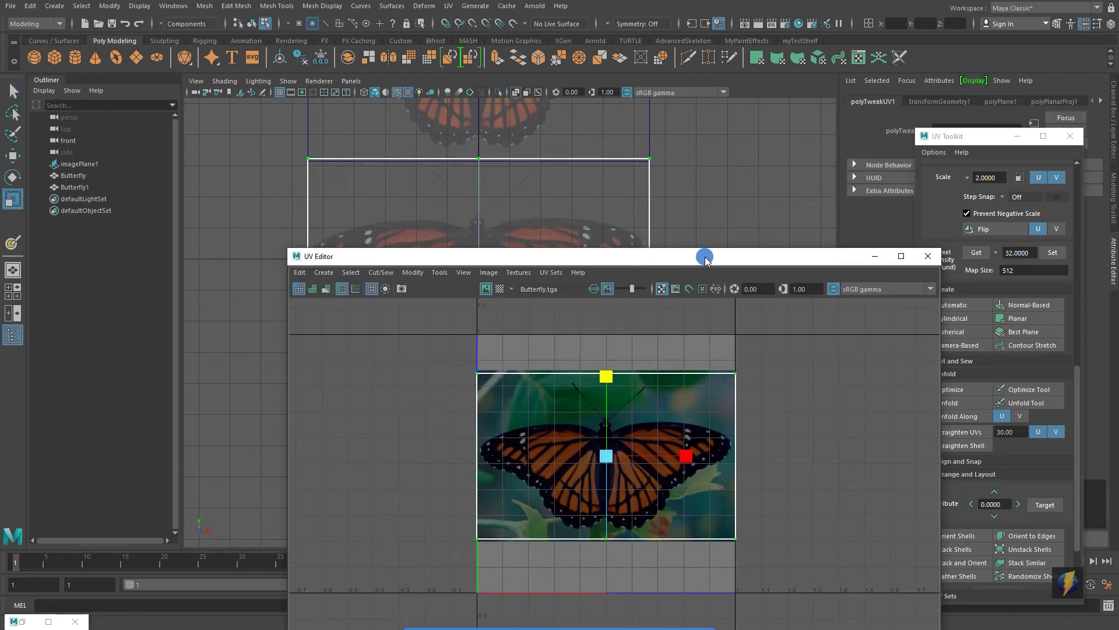
Step: Return the butterfly to object mode, deselect it, and check the remapped texture in the perspective view with the UV Editor out of the way
drag(705, 256, 668, 625)
right_drag(540, 291, 587, 281)
click(680, 245)
key(space)
key(space)
alt+drag(618, 324, 565, 334)
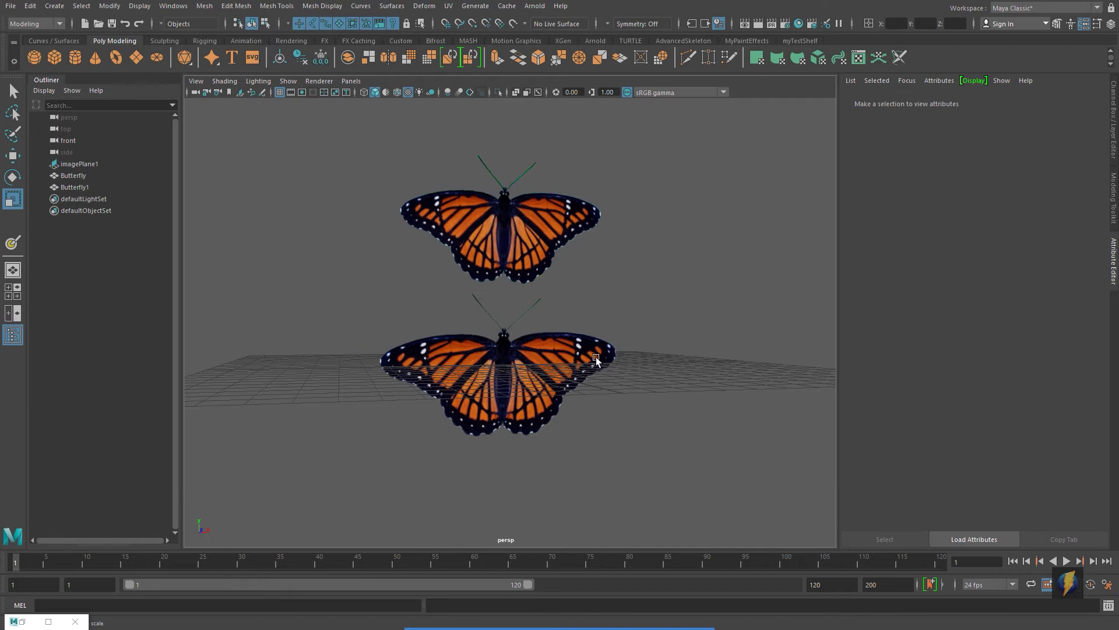
alt+drag(580, 319, 426, 331)
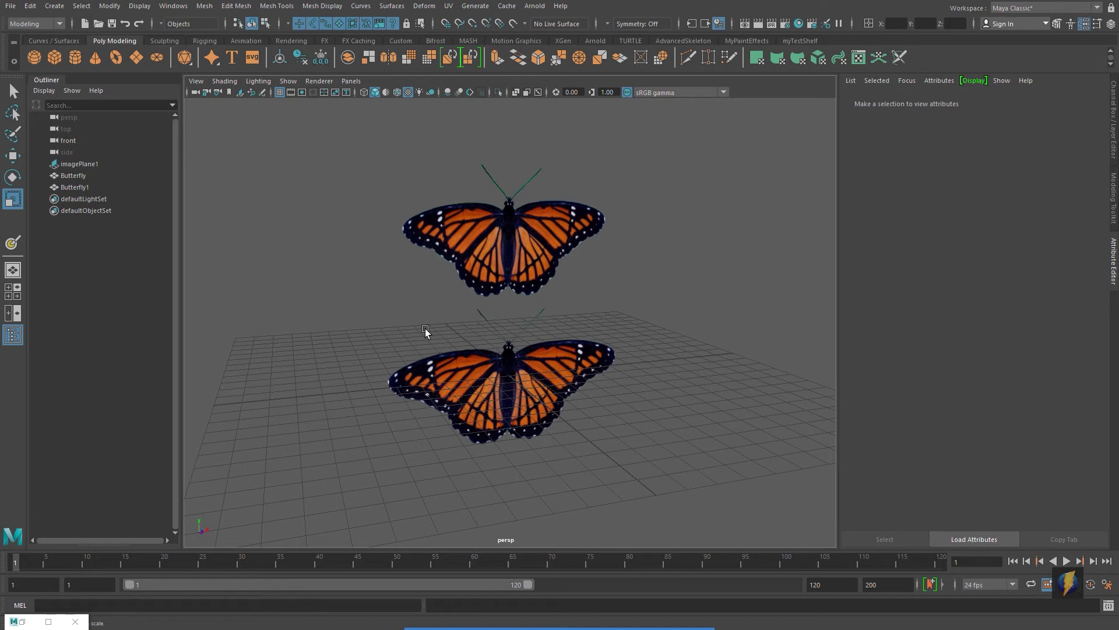
alt+drag(440, 334, 502, 350)
Step: Delete the upper butterfly copy and select the remaining Butterfly plane
click(530, 255)
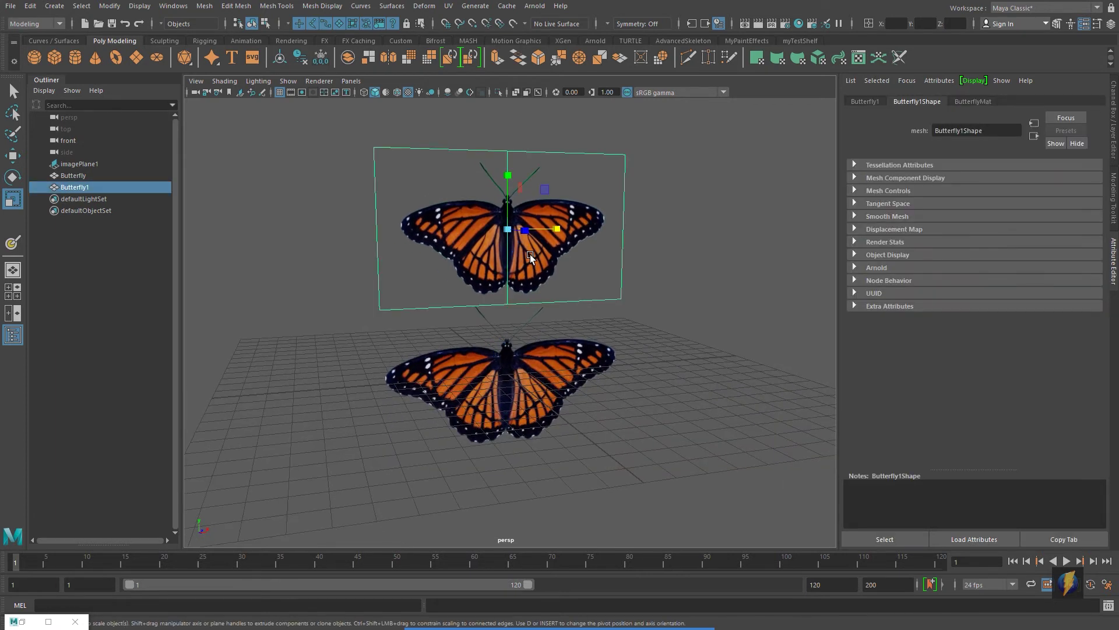
key(Delete)
click(495, 373)
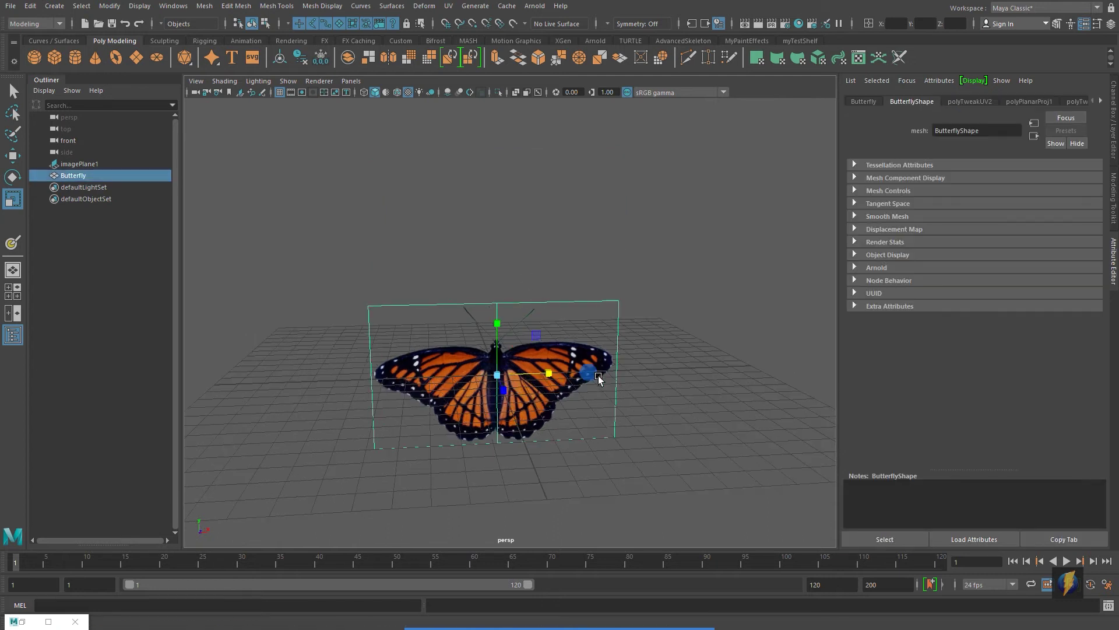
Step: Display the Butterfly mesh's transform values in the Channel Box
click(1115, 149)
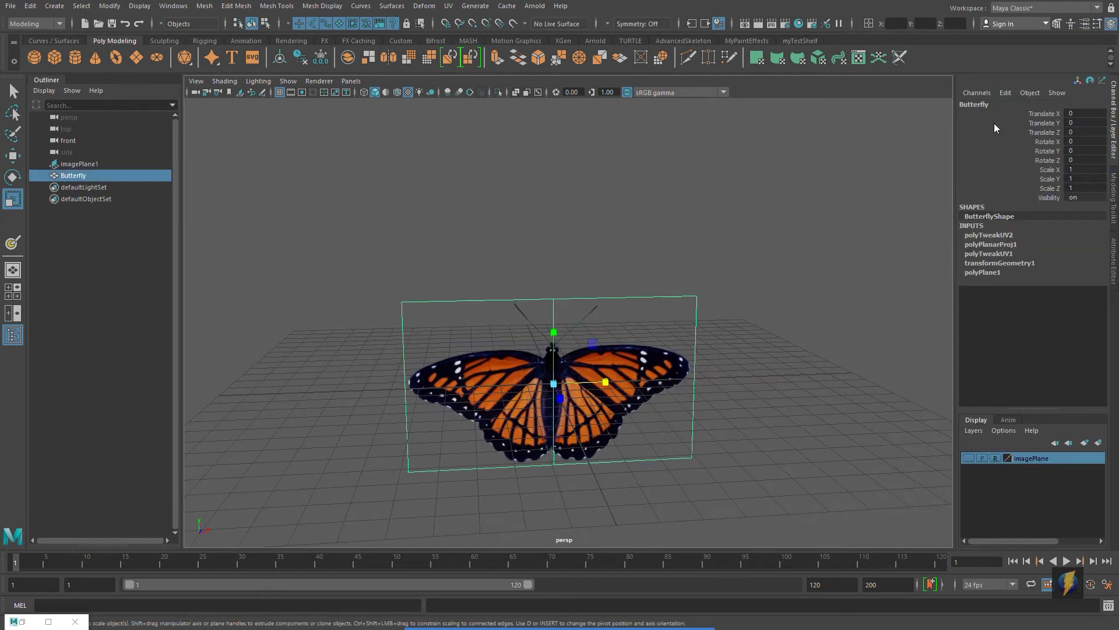
alt+drag(571, 417, 602, 365)
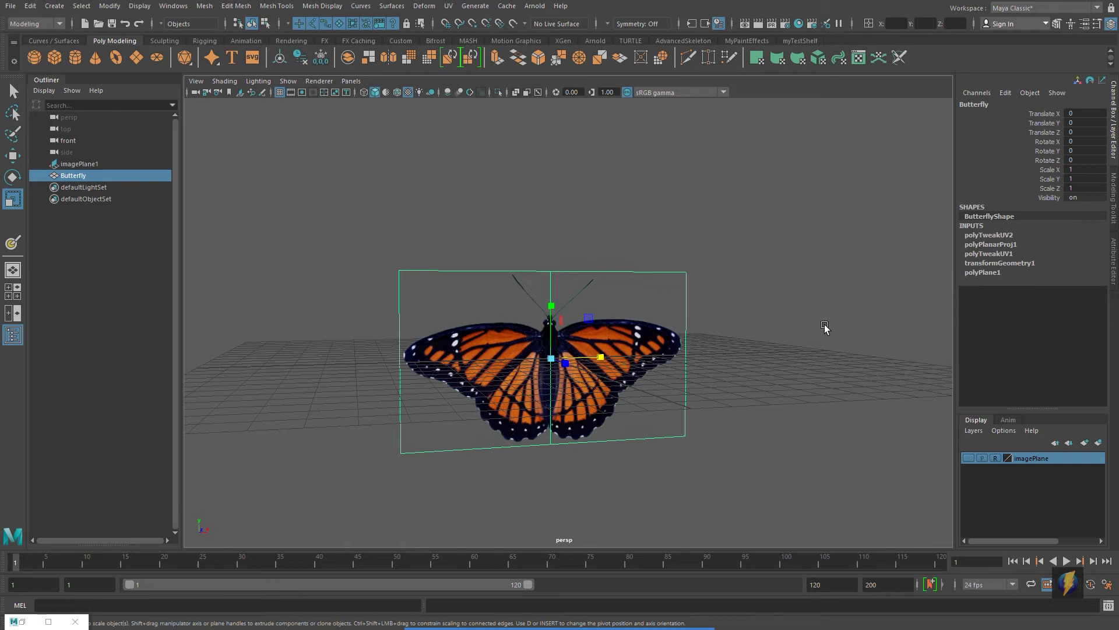
scroll(656, 403, down, 8)
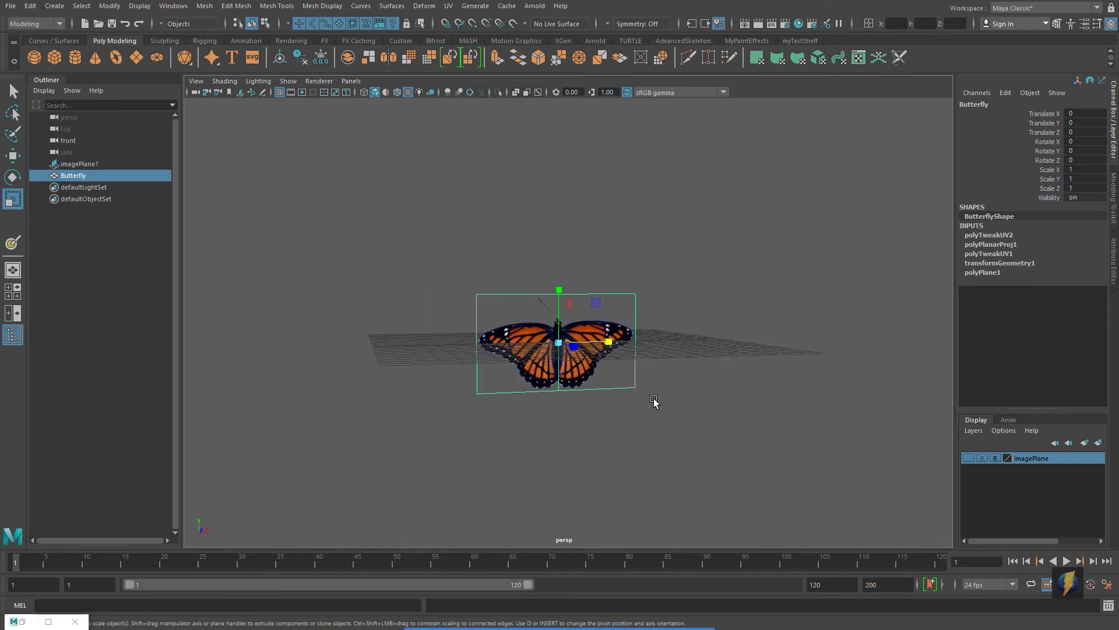
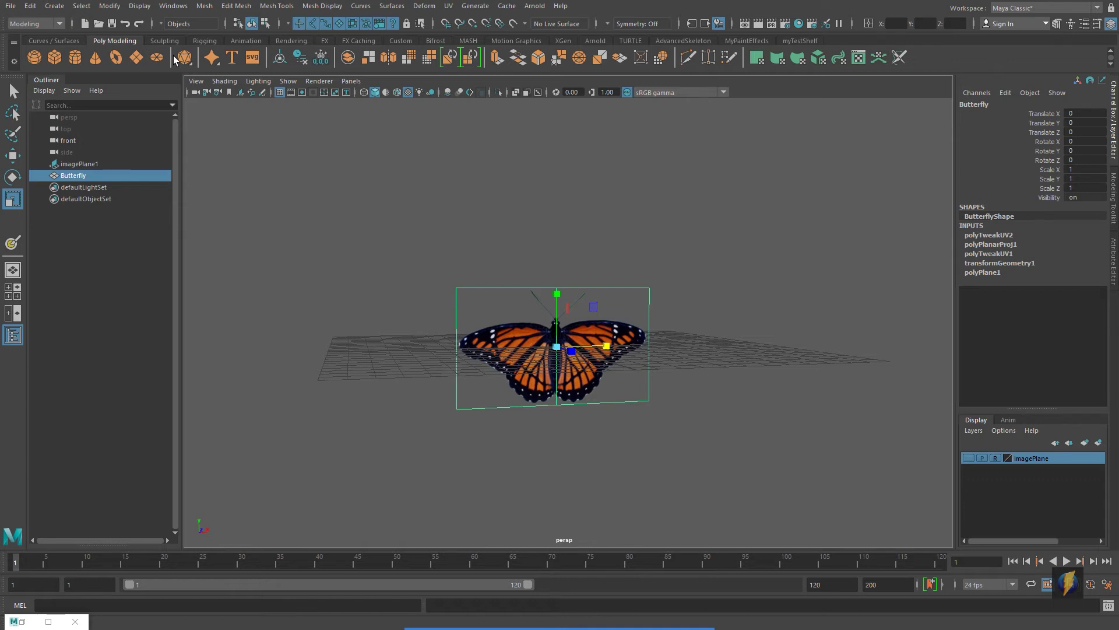
Step: Import HumanBody.ma from the Content Browser's Bipeds sculpting base meshes as a size reference, and minimize the browser
click(175, 7)
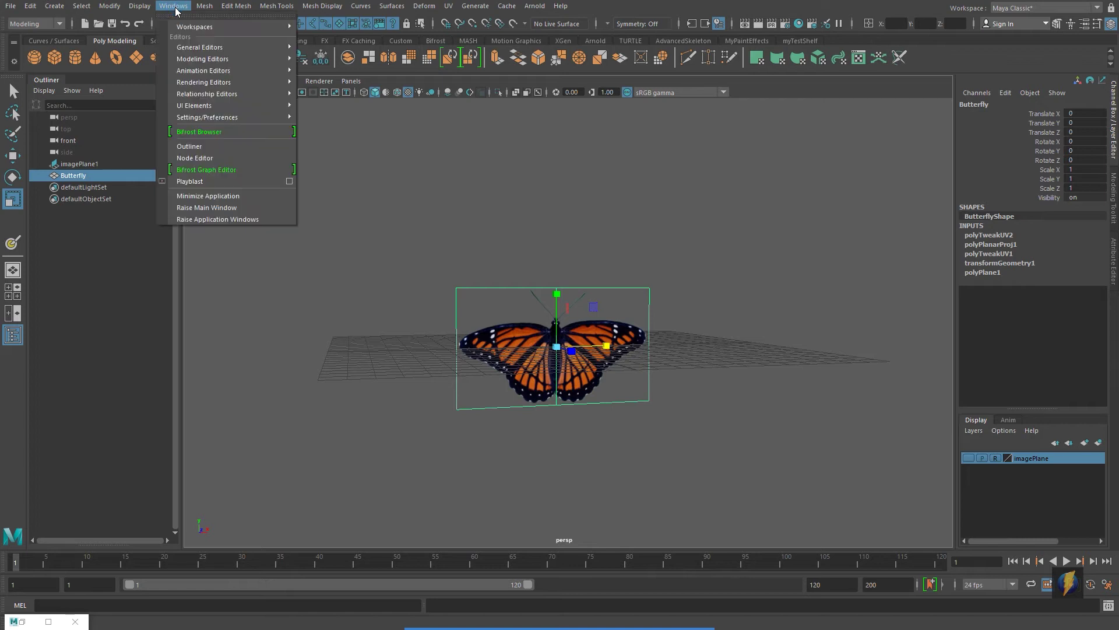
mouse_move(188, 47)
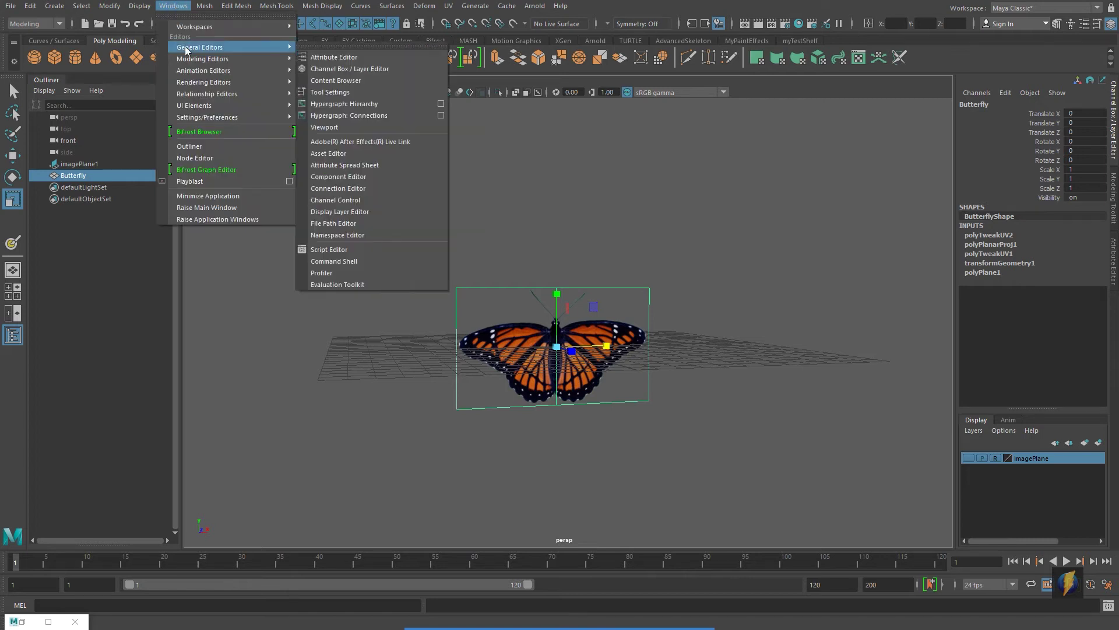
click(386, 79)
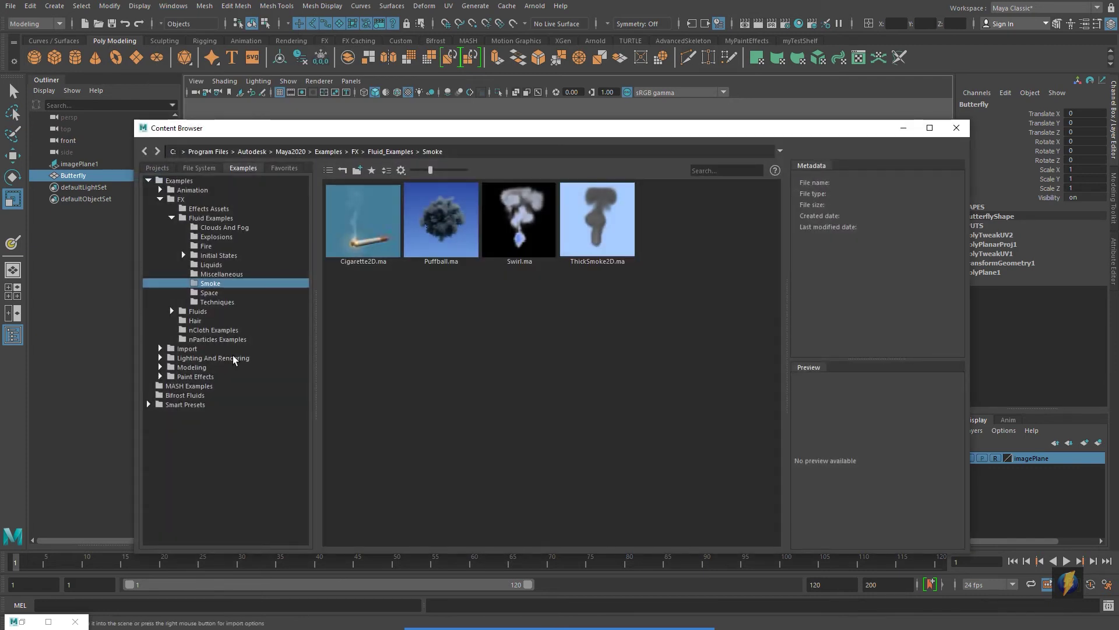
click(161, 367)
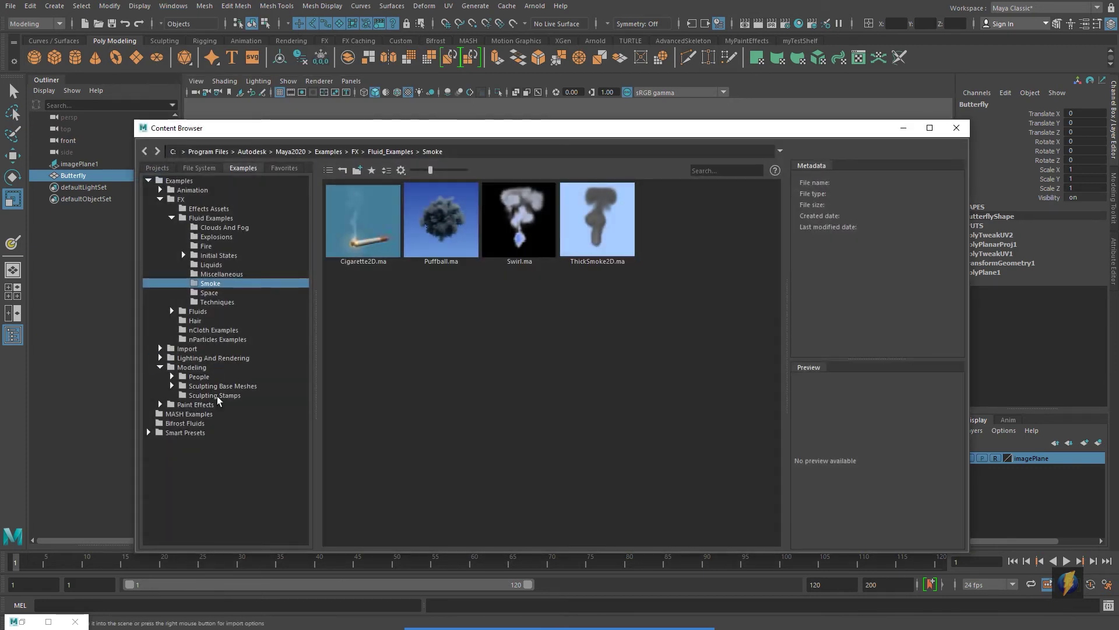
double_click(197, 385)
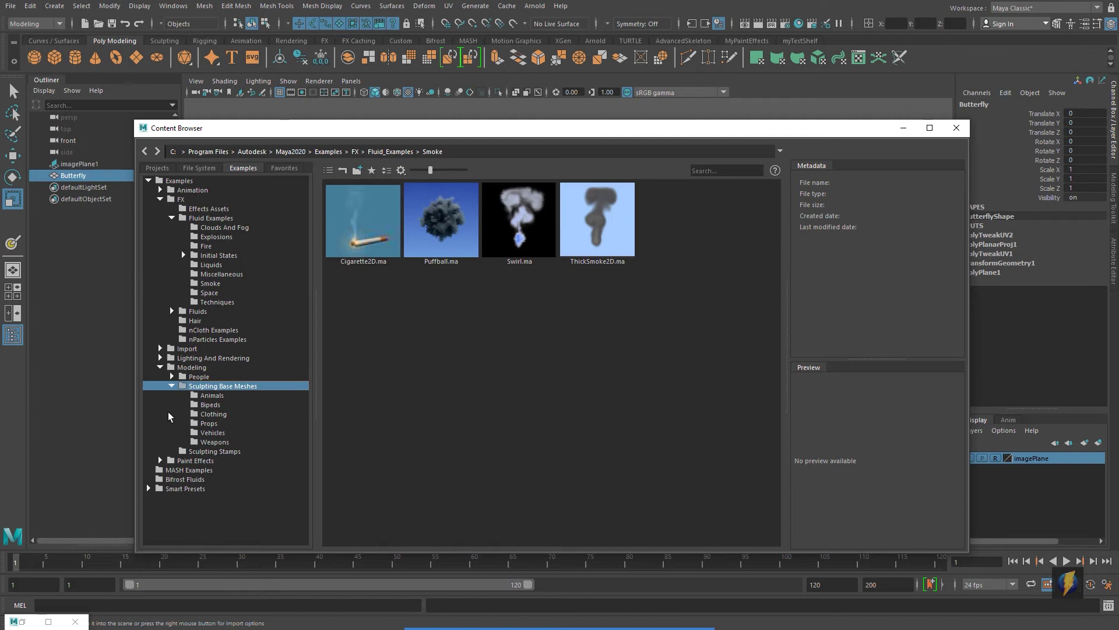
click(215, 408)
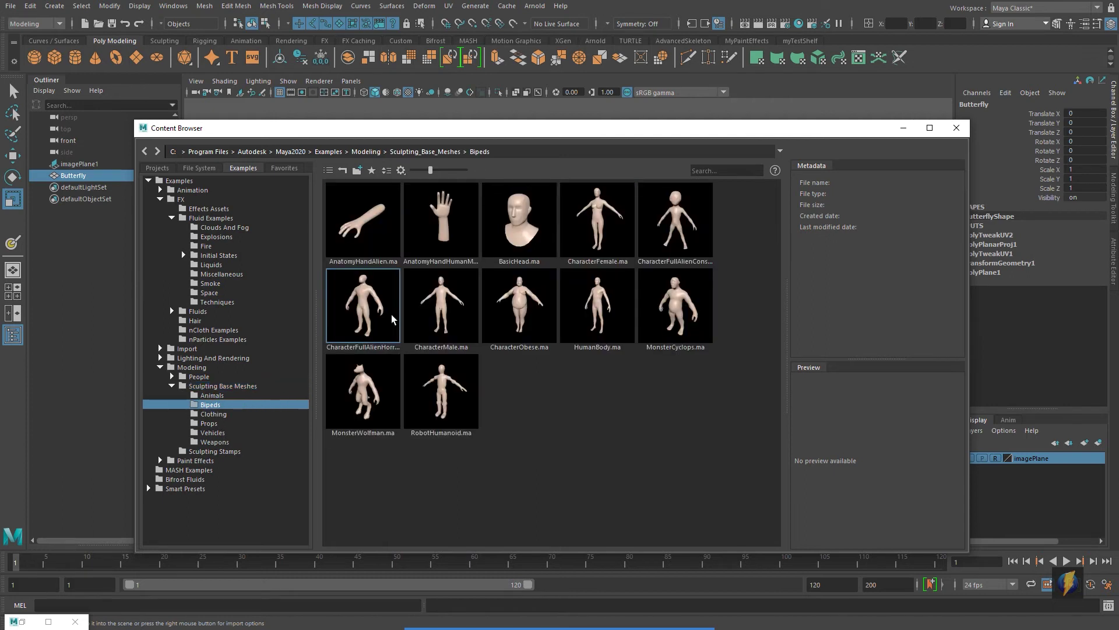
click(596, 314)
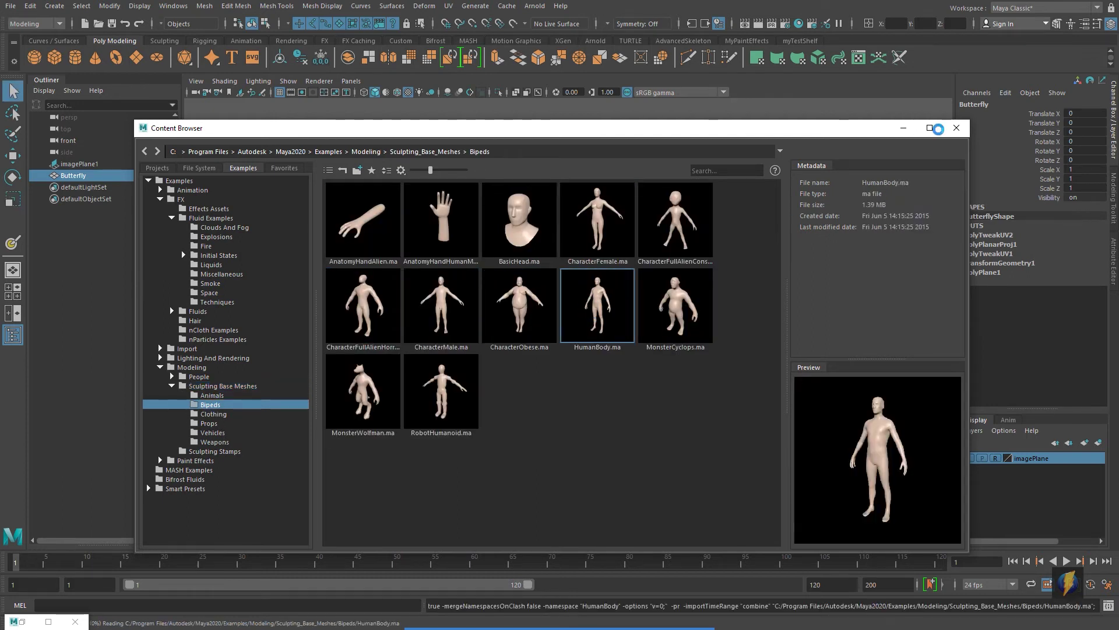
click(903, 127)
Step: Scale the Butterfly mesh uniformly to about 1.829, judging its size against the human body's feet
alt+right_drag(729, 294, 605, 325)
click(568, 330)
alt+middle_drag(623, 318, 597, 274)
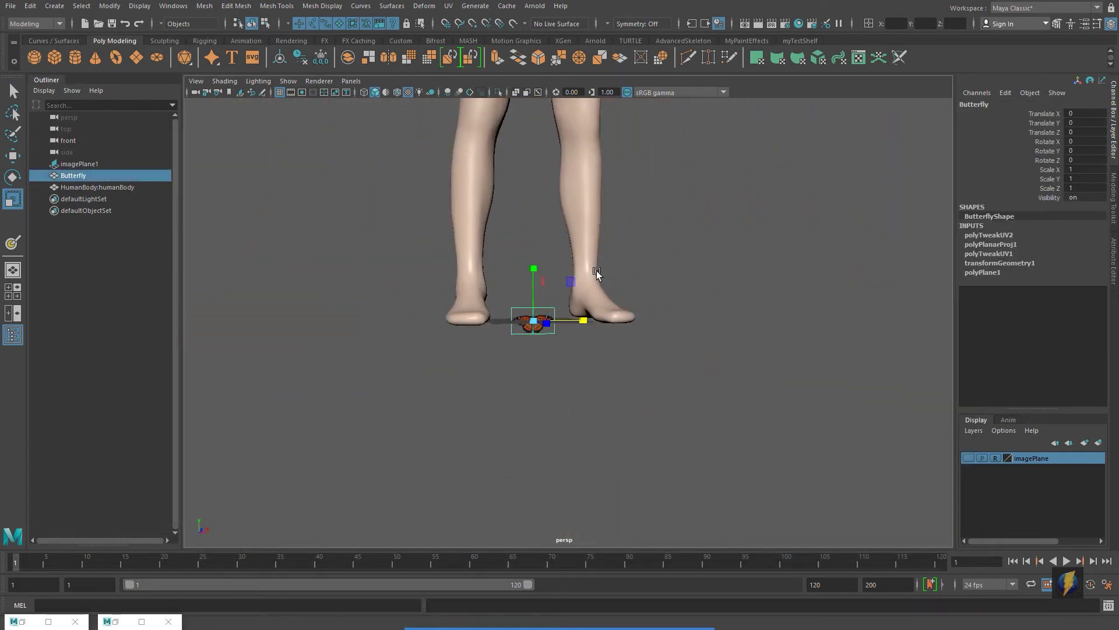
key(f)
alt+drag(573, 359, 629, 351)
scroll(630, 351, down, 8)
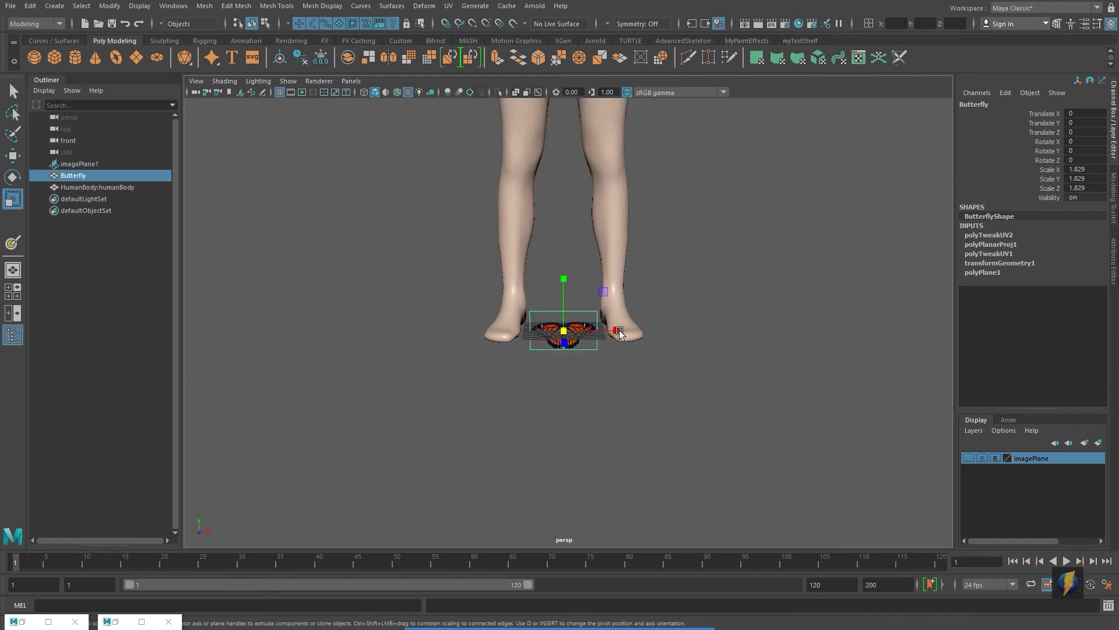
alt+middle_drag(618, 335, 600, 389)
mouse_move(554, 367)
alt+mouse_down()
mouse_move(621, 356)
mouse_move(558, 356)
alt+mouse_up()
scroll(558, 357, up, 3)
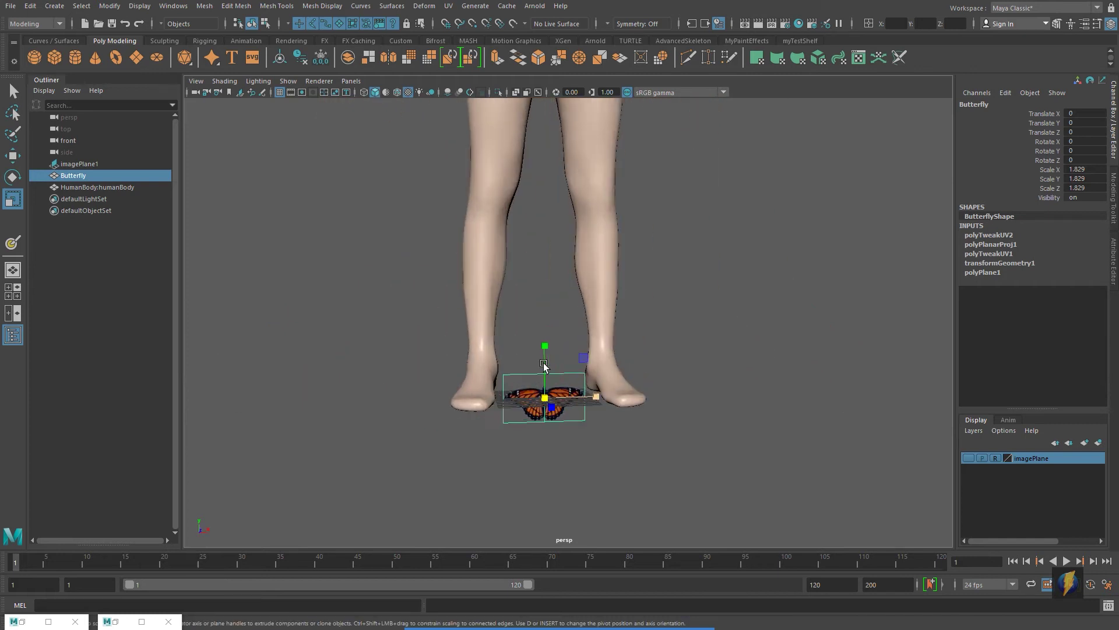
scroll(548, 366, up, 3)
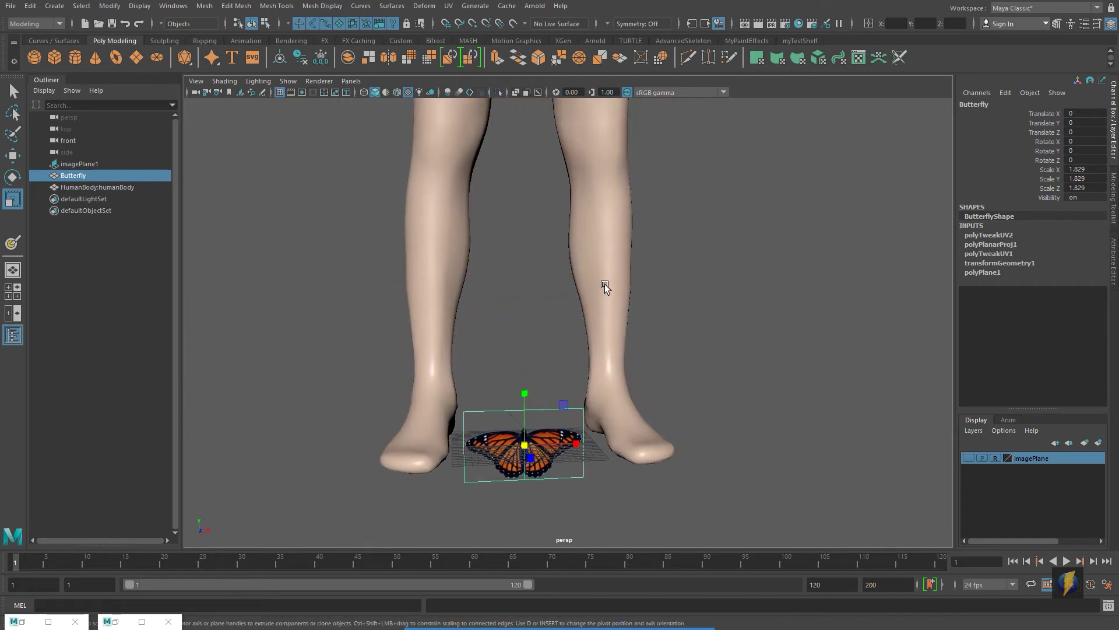
Step: Delete the human body reference mesh from the scene
click(620, 281)
key(Delete)
scroll(623, 326, down, 2)
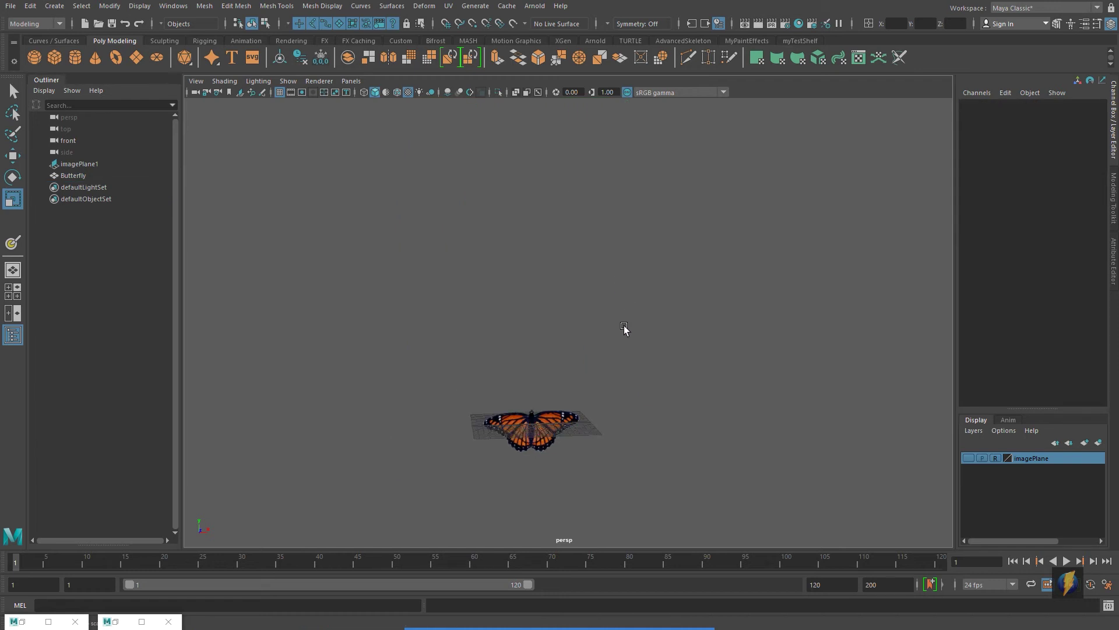
Step: Freeze the transformations of the Butterfly mesh and delete its construction history
alt+middle_drag(567, 442, 554, 323)
click(516, 297)
key(f)
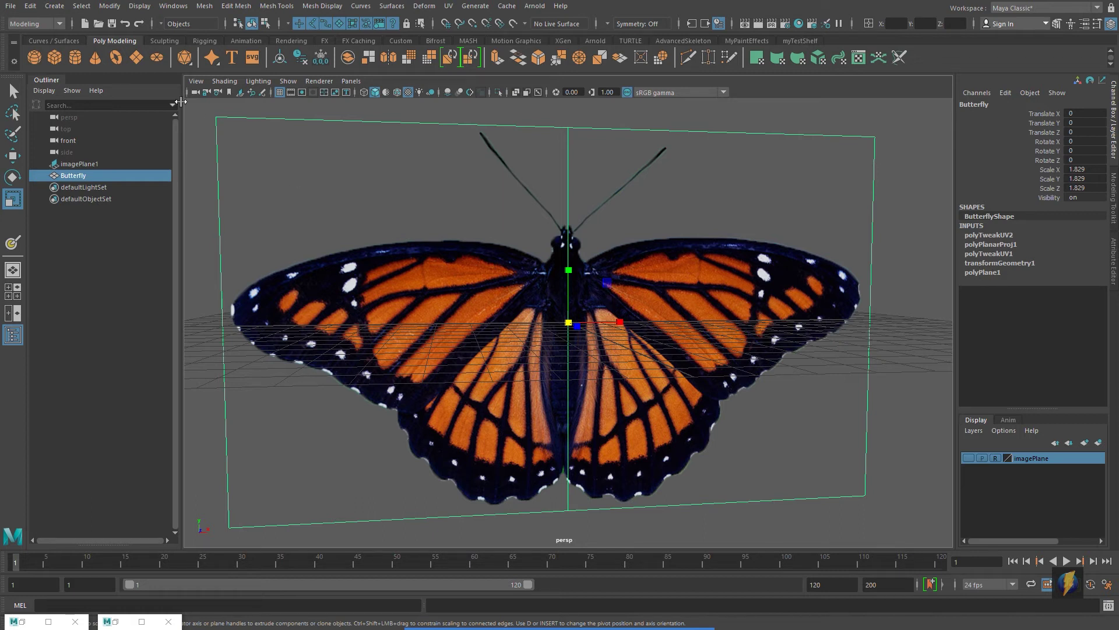
click(107, 5)
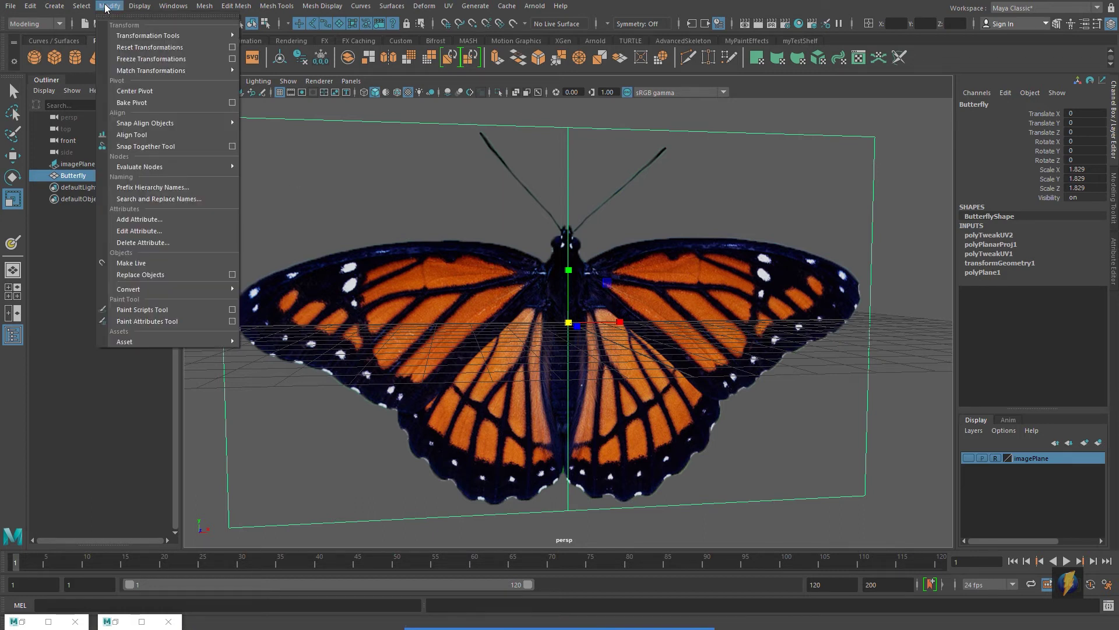
click(125, 59)
click(30, 6)
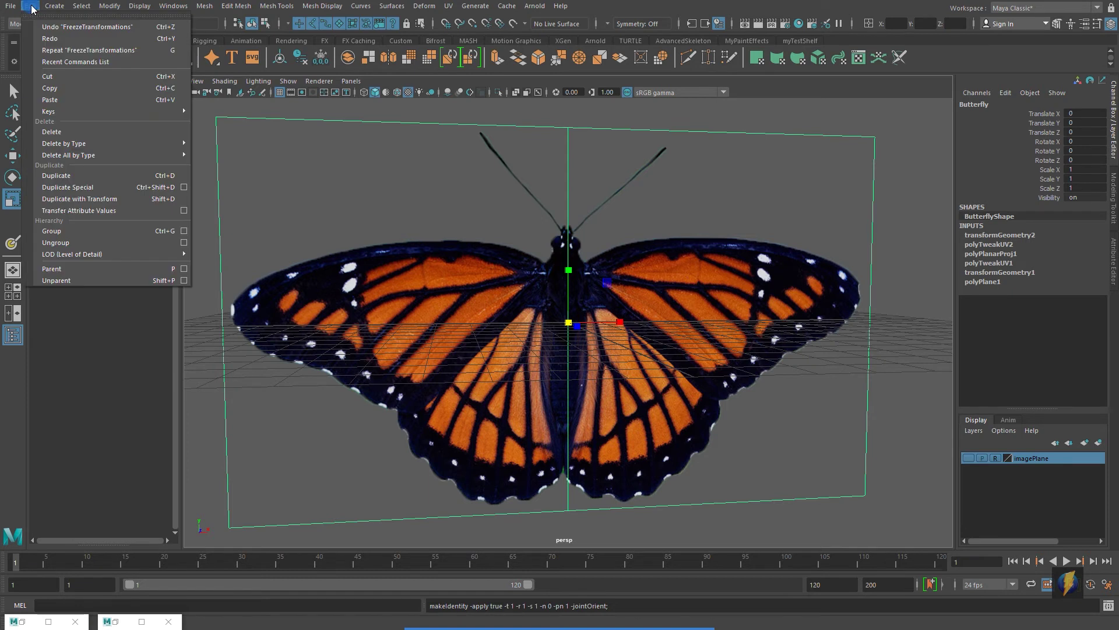
mouse_move(46, 141)
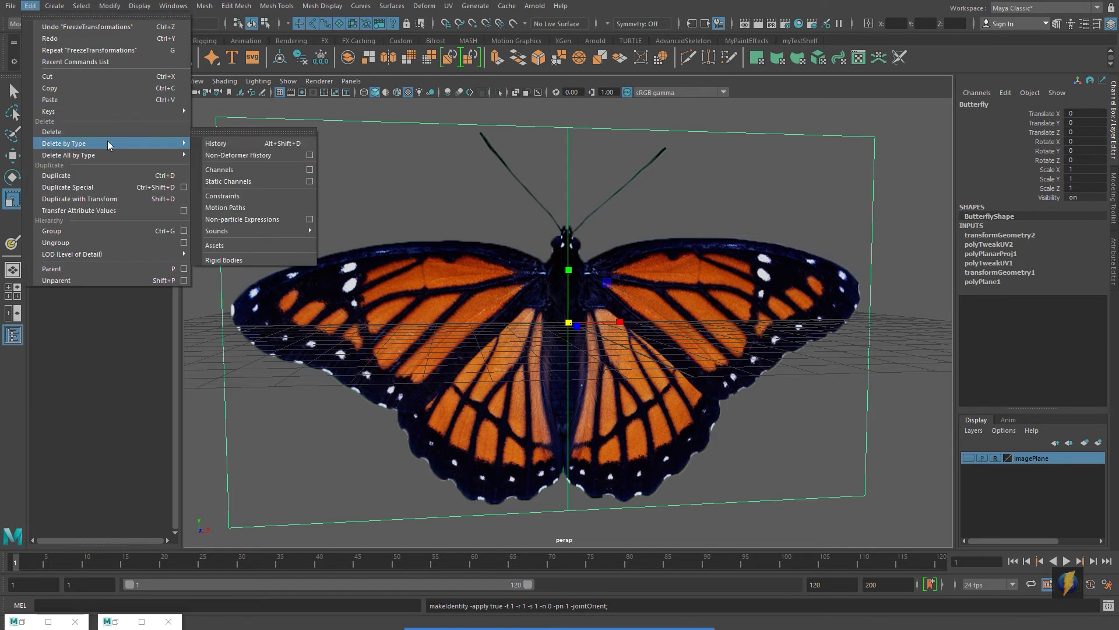
click(211, 143)
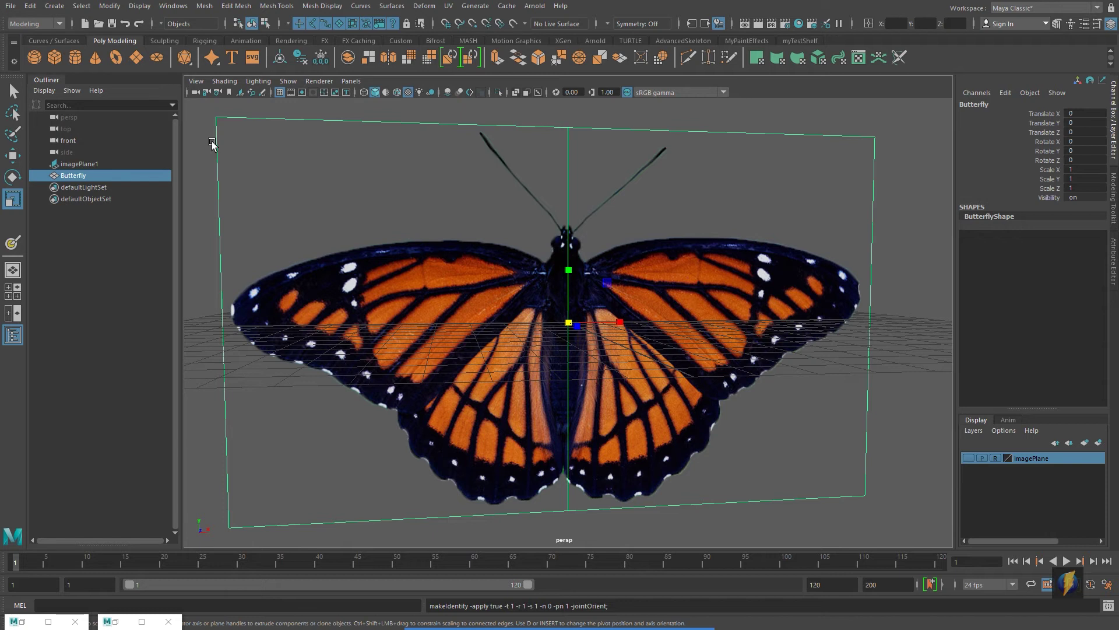
Step: Switch the menu set from Modeling to Rigging
scroll(604, 376, down, 2)
alt+drag(637, 376, 640, 382)
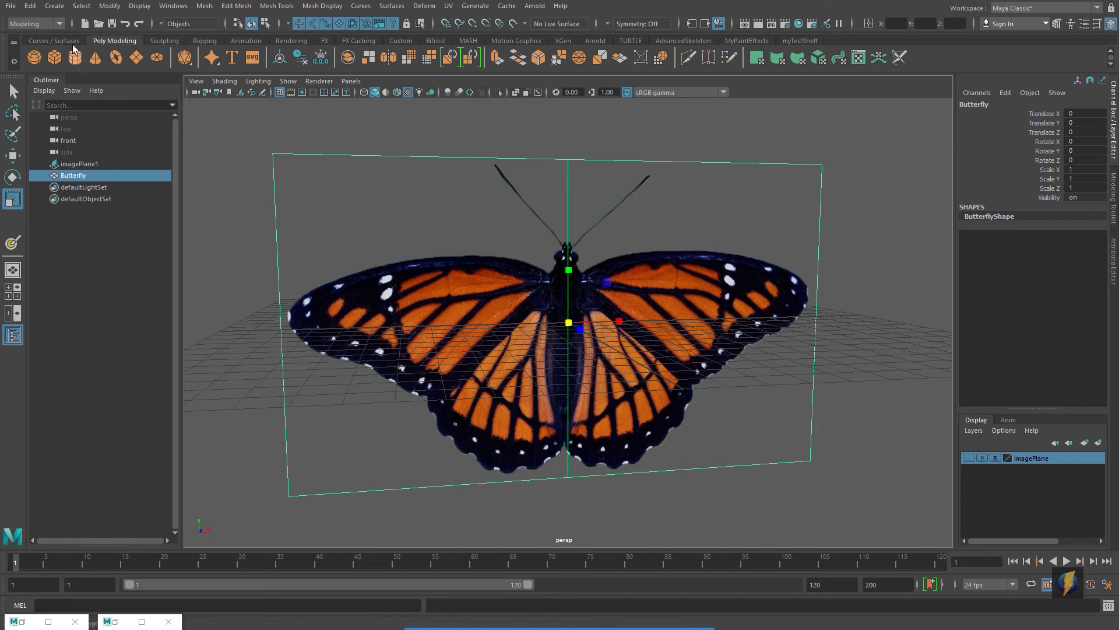
click(60, 24)
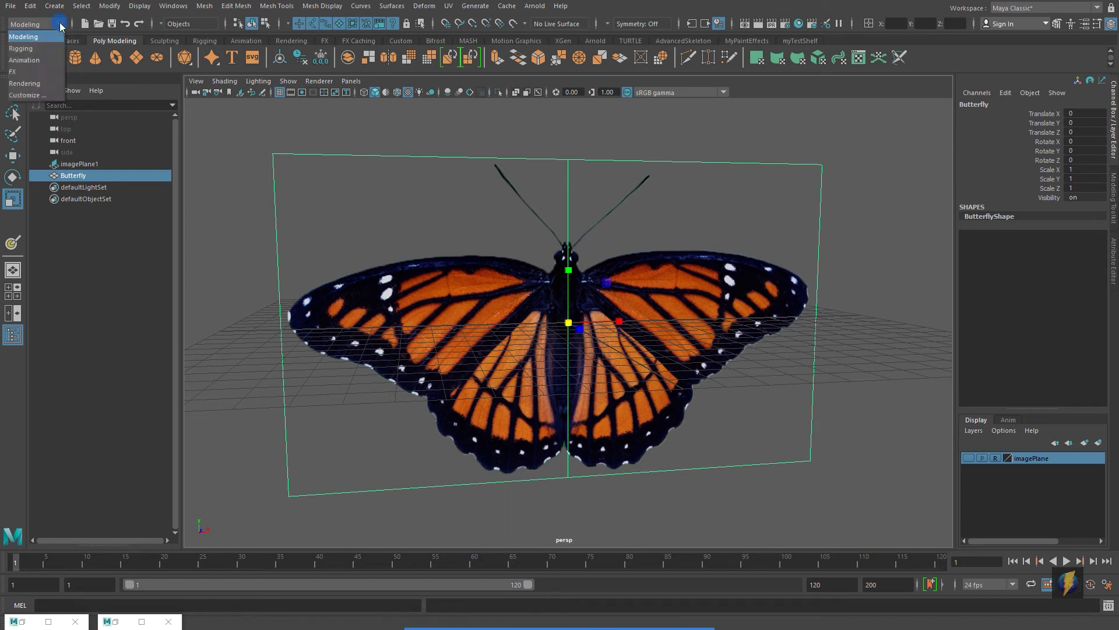
click(26, 48)
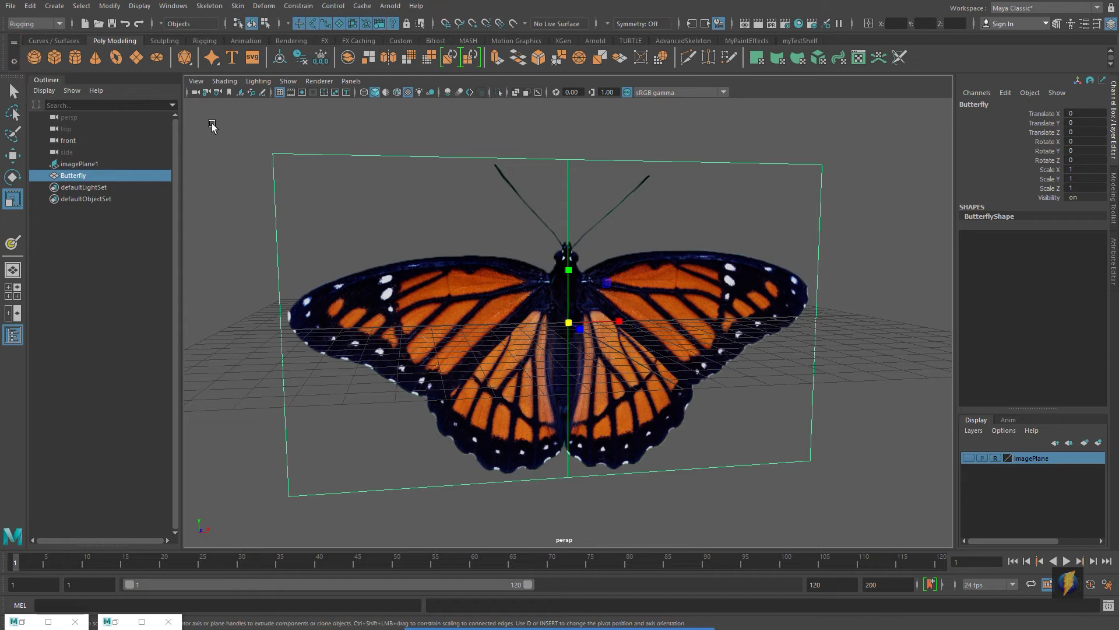
Step: Create a single joint snapped to the grid origin in the side view
click(210, 5)
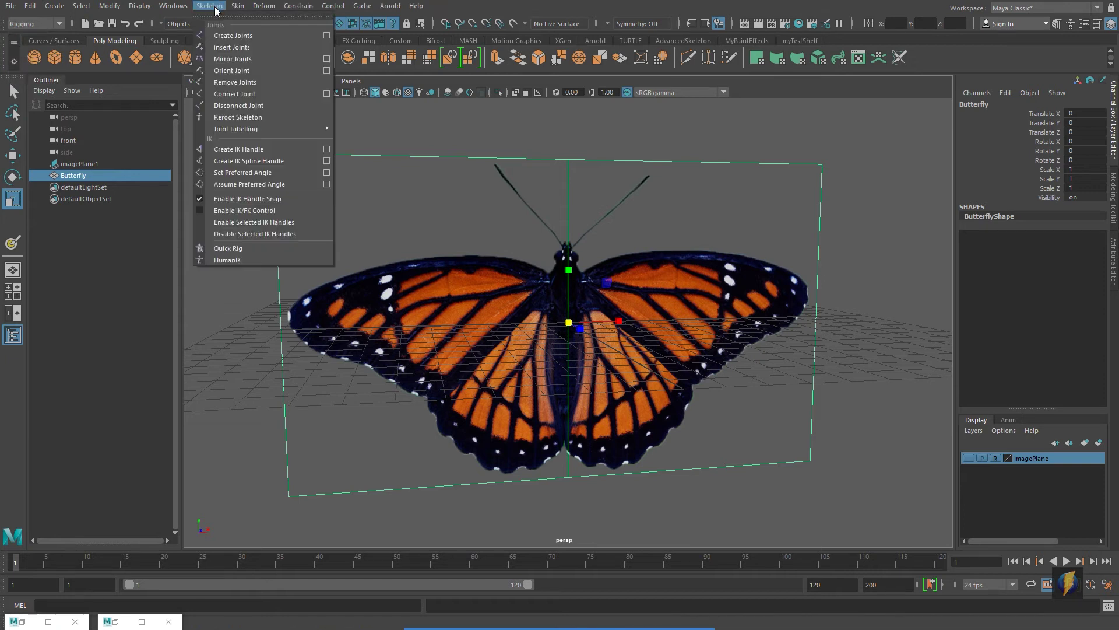
click(225, 36)
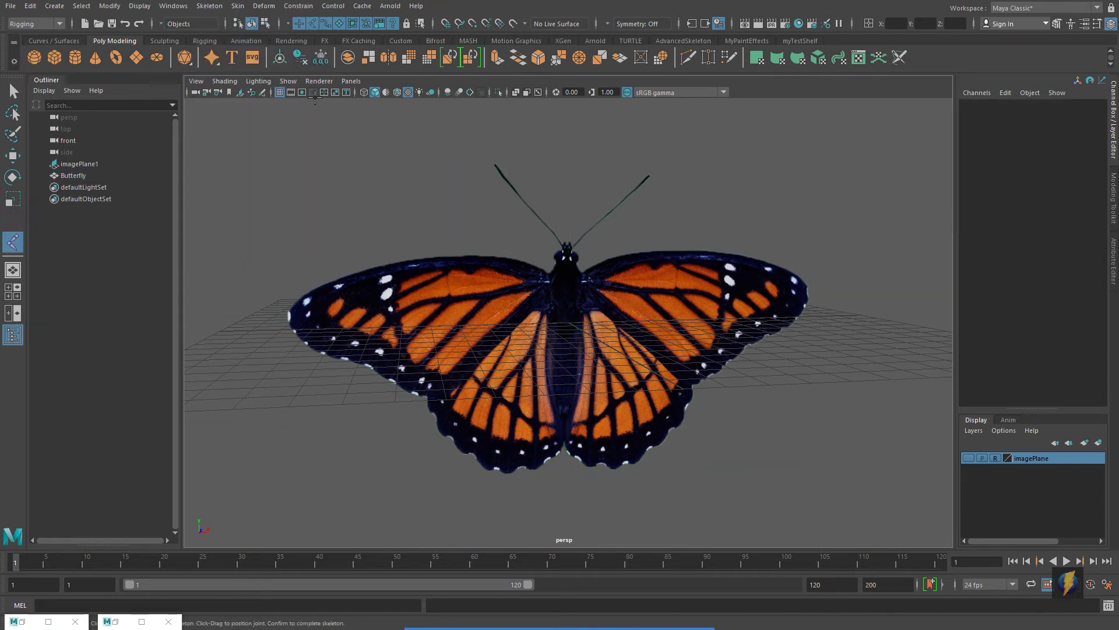
key(space)
key(space)
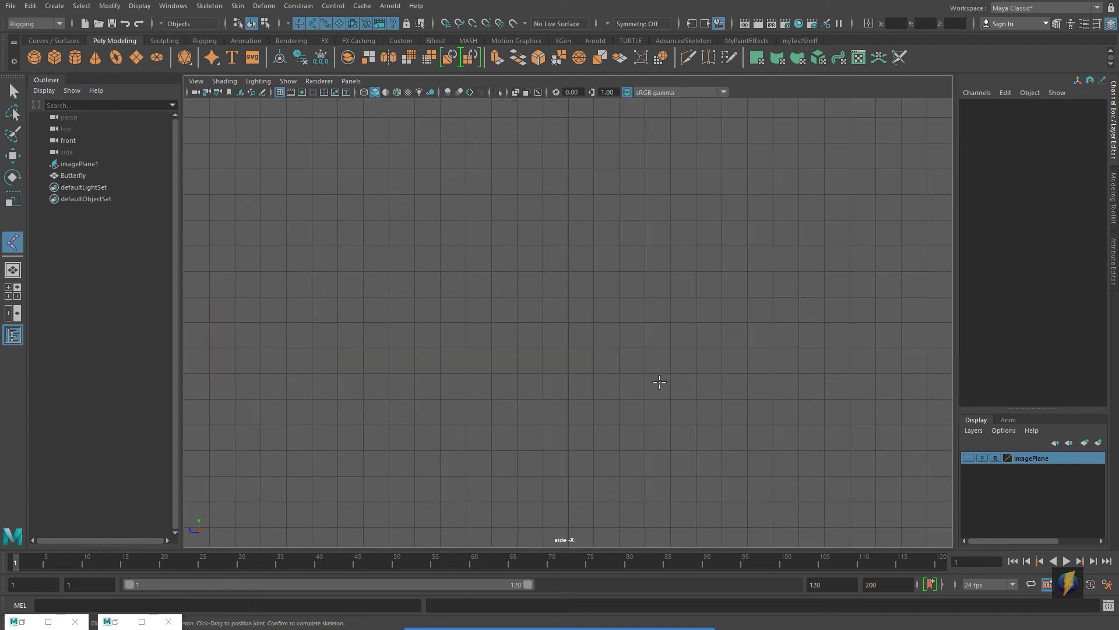
scroll(657, 382, down, 3)
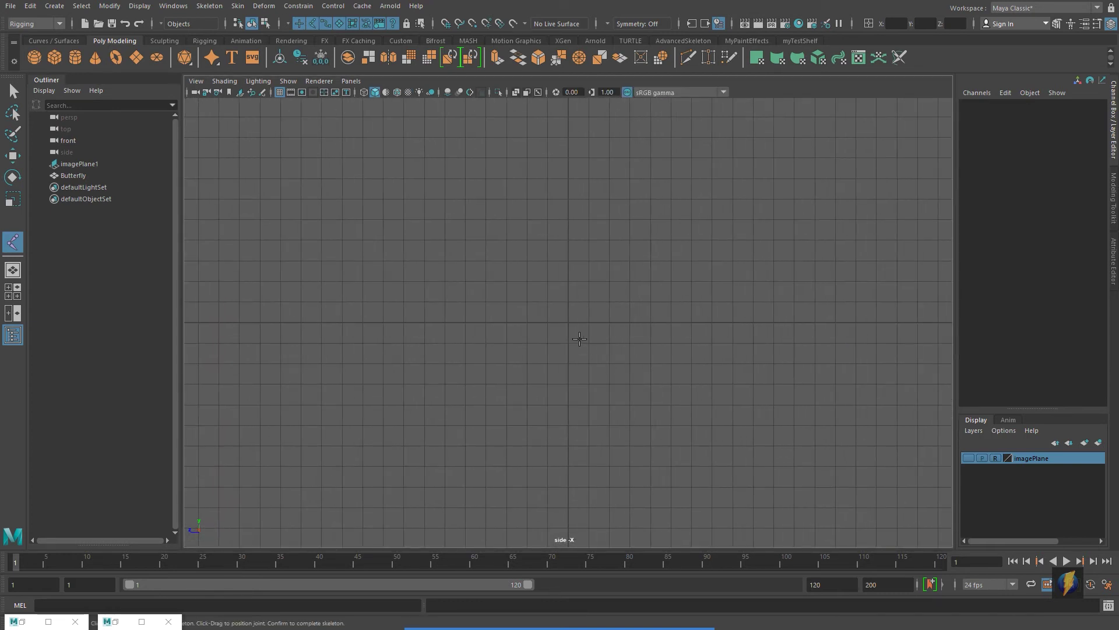
key(space)
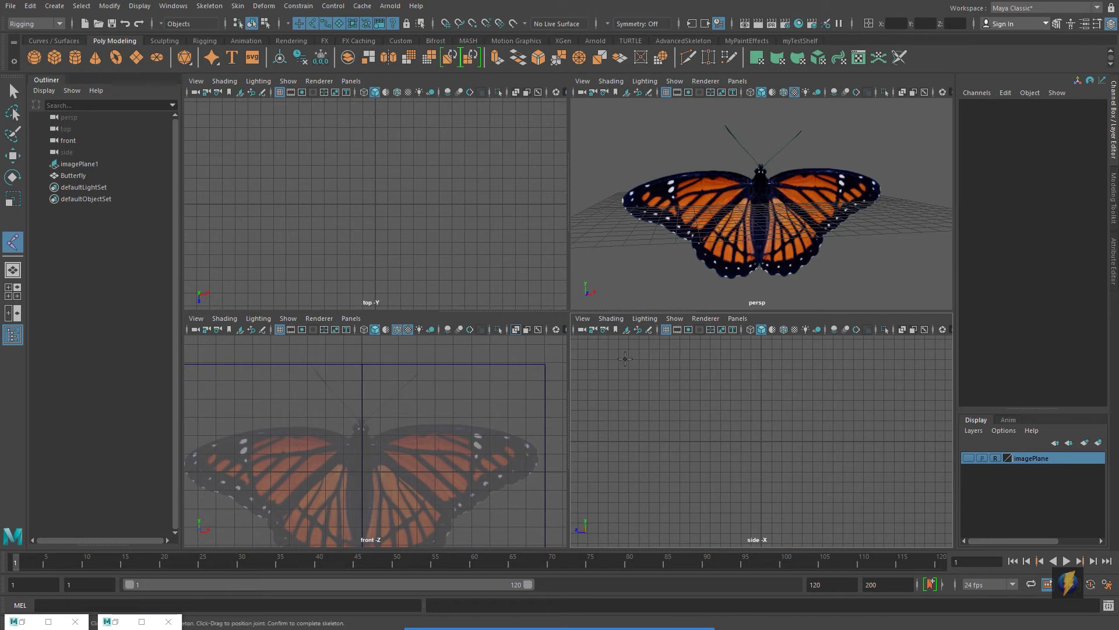
key(space)
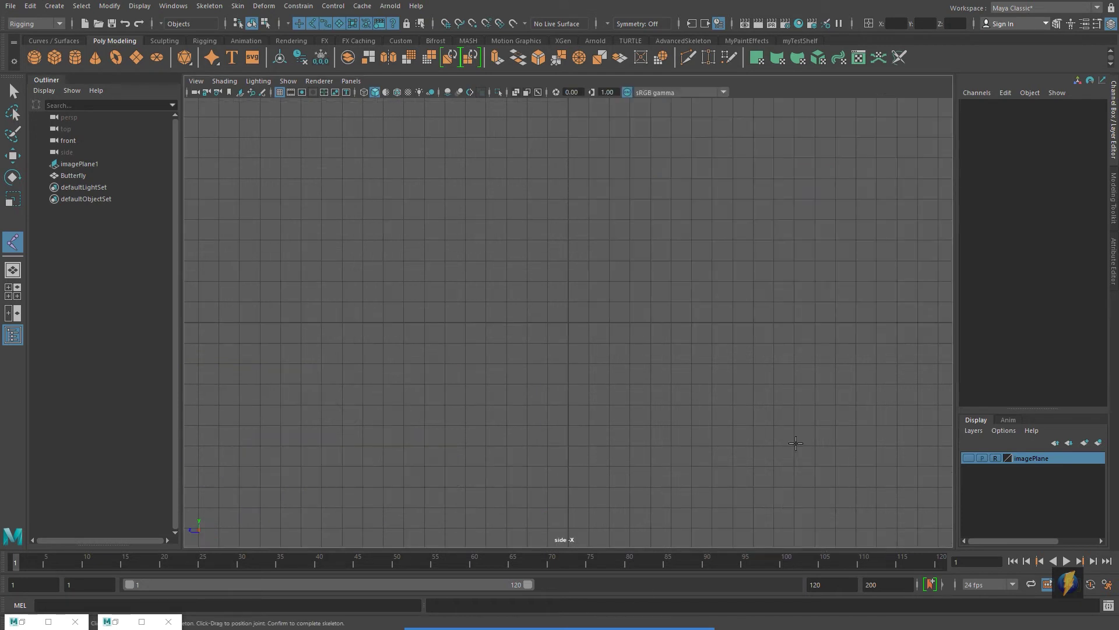
click(568, 322)
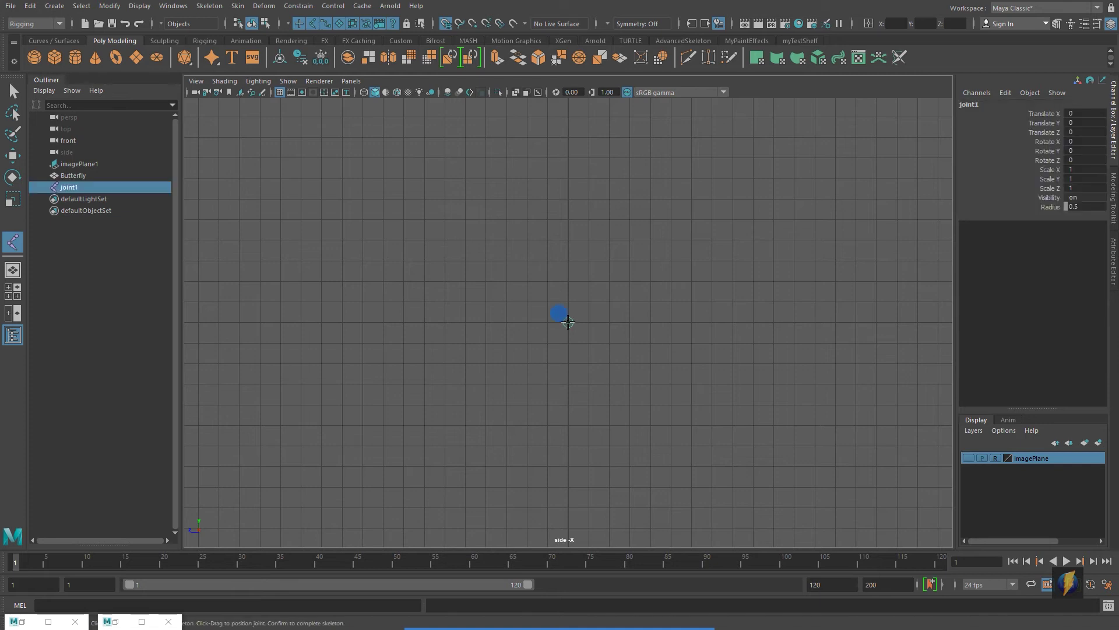
key(r)
Step: Show the front view full size and rename the new joint Butterfly_root
key(space)
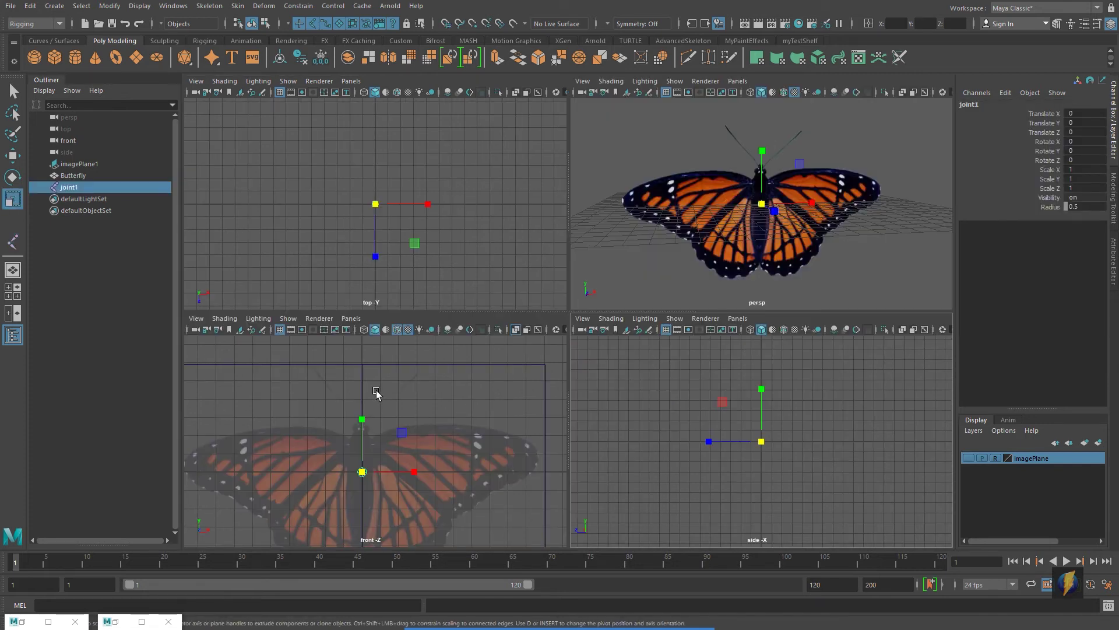
key(space)
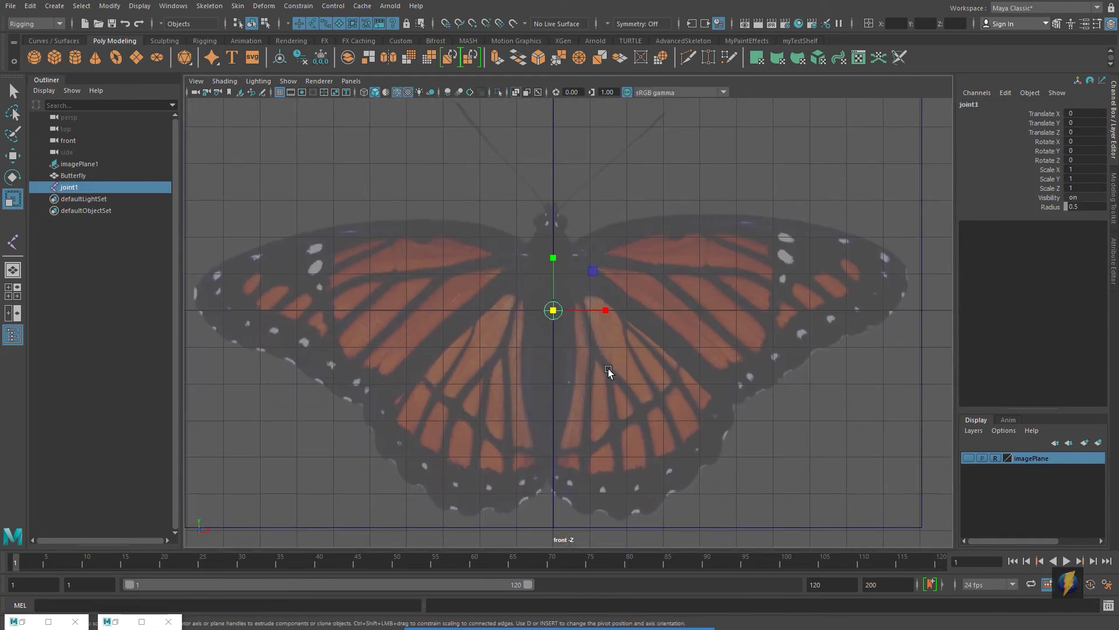
click(985, 106)
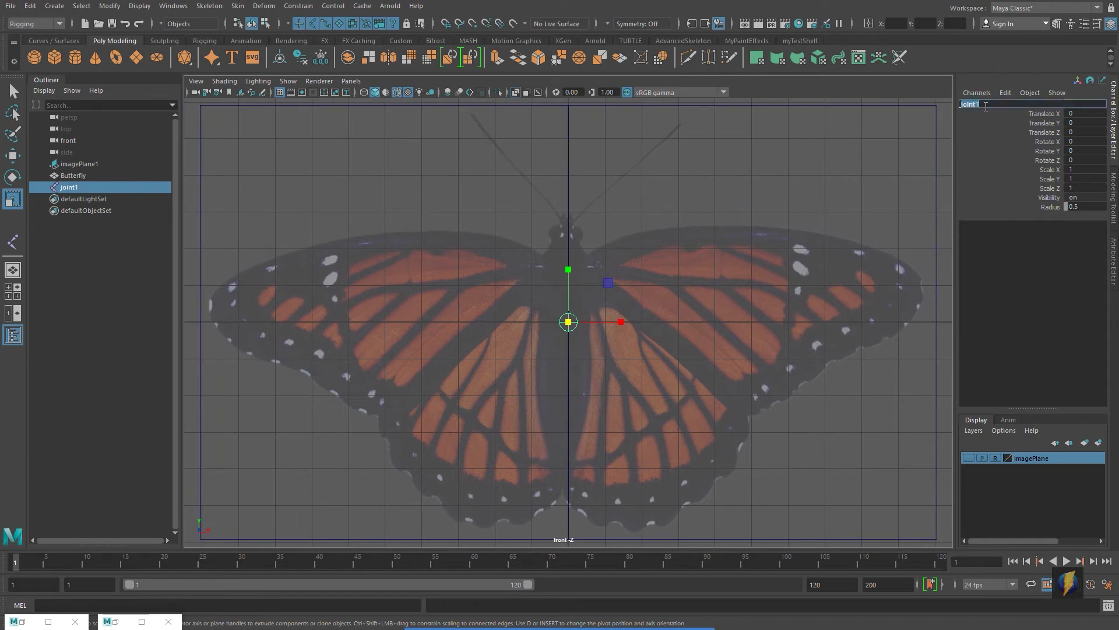
text(Butterfly_root)
key(Return)
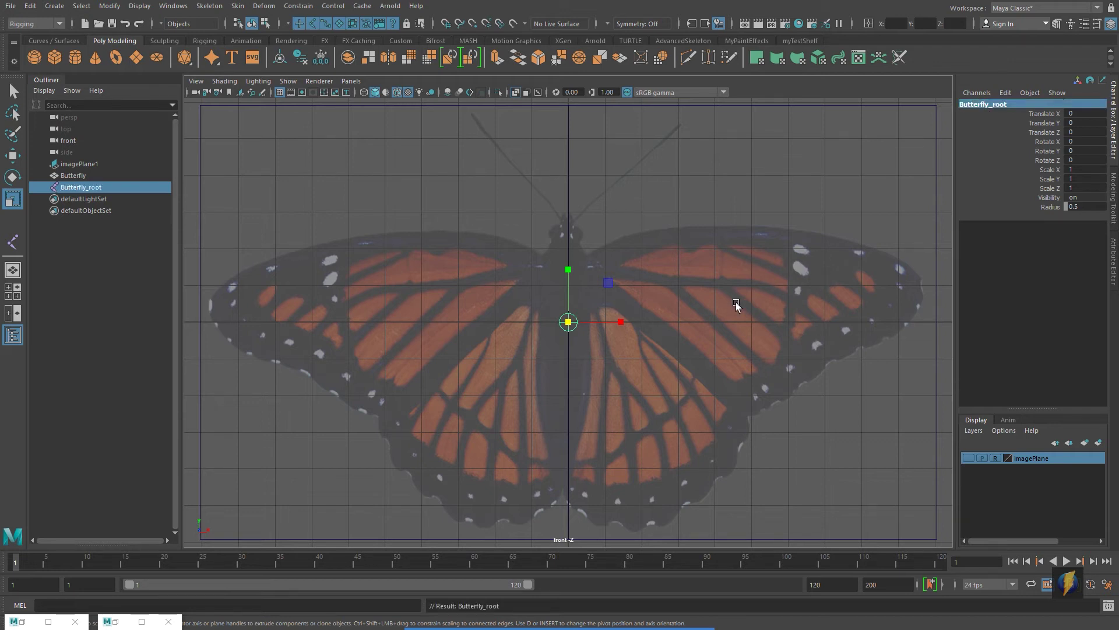
Step: Create a two-joint chain in the front view, starting at about X -0.58 beside the root and extending horizontally about 9.24 units to the butterfly's right wingtip
alt+middle_drag(639, 337, 648, 328)
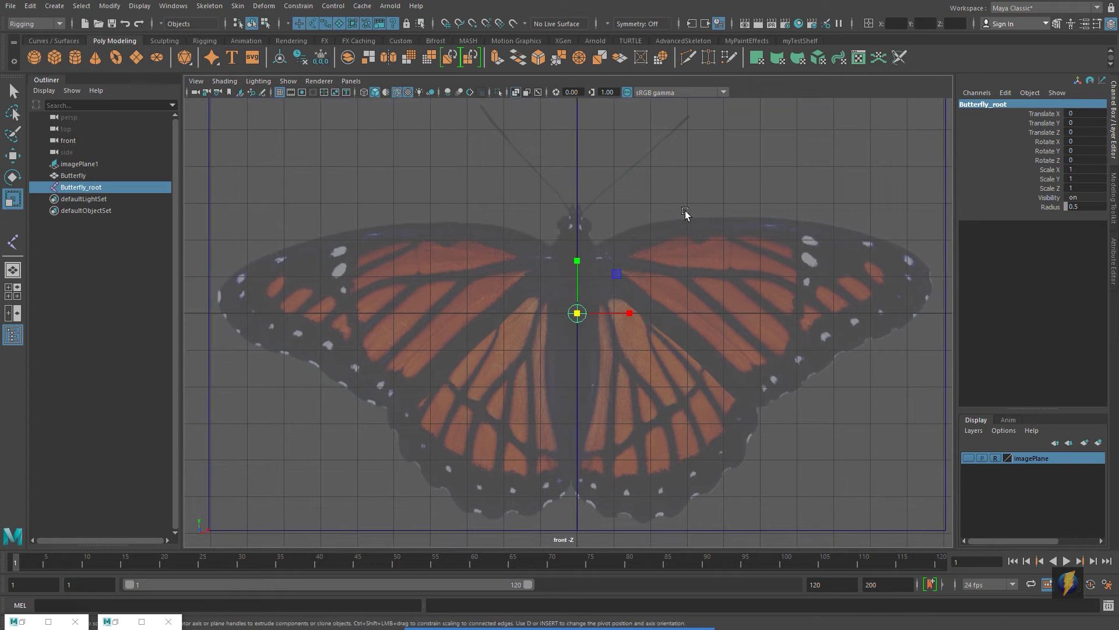
click(741, 255)
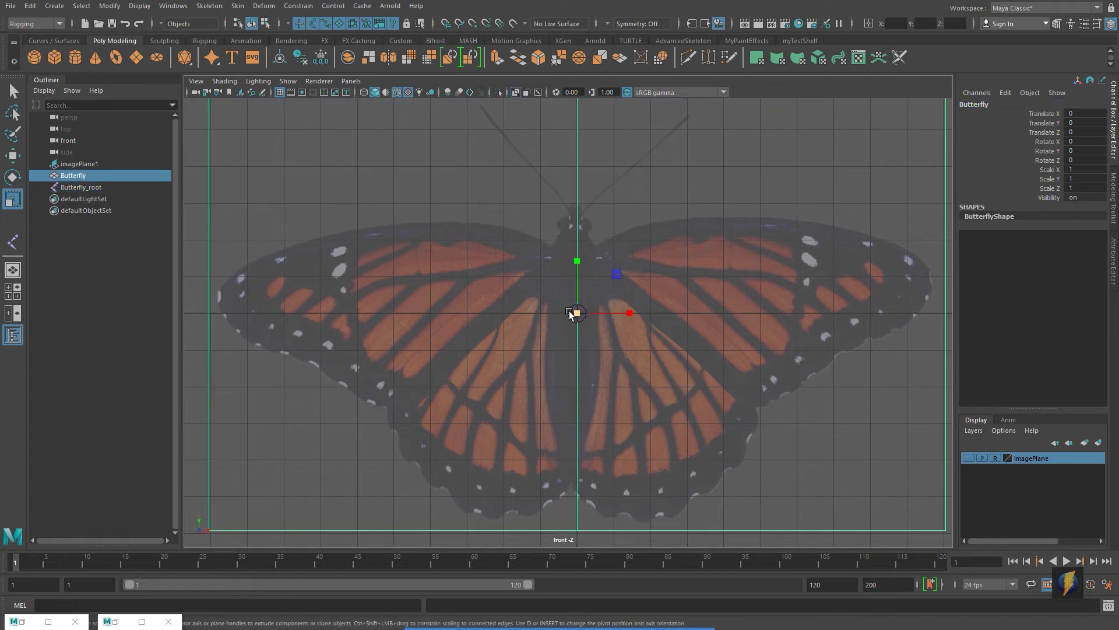
click(209, 6)
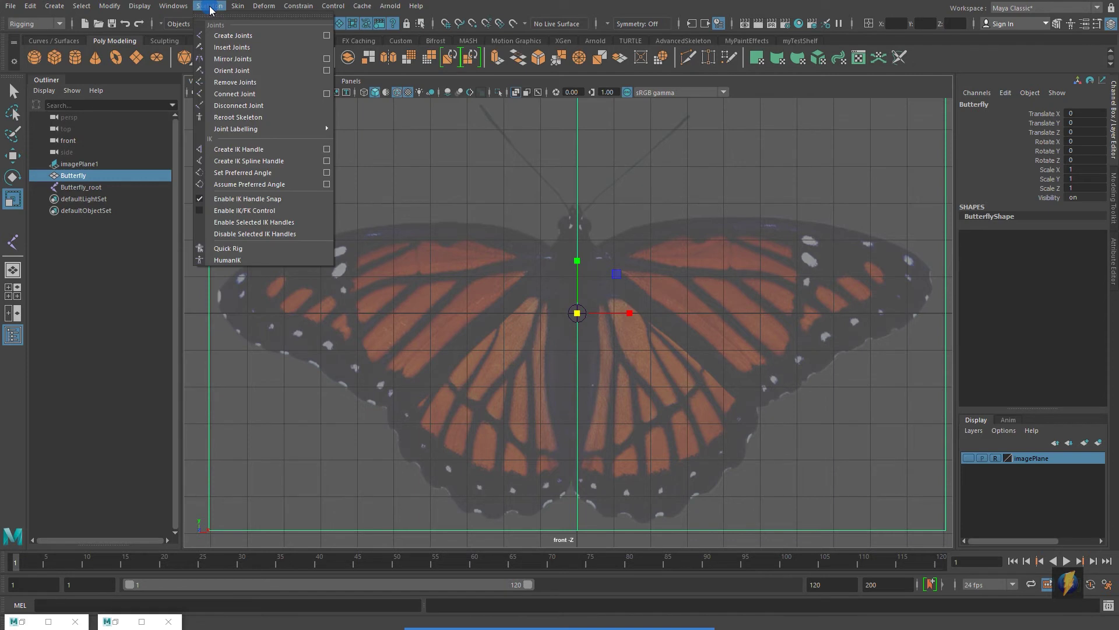
click(231, 36)
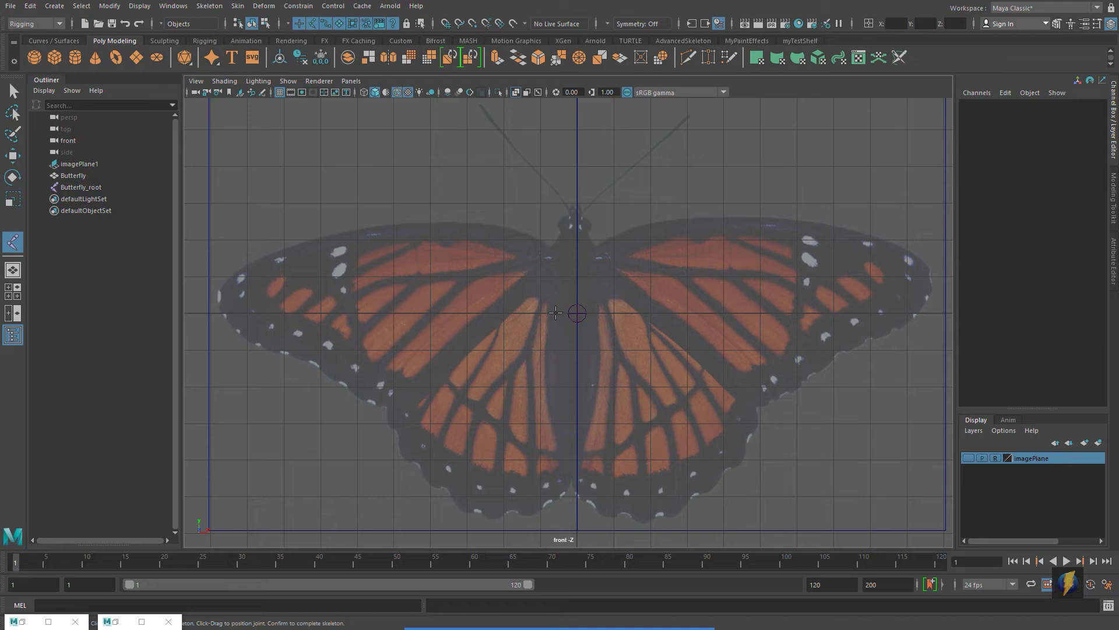
click(556, 314)
alt+middle_drag(635, 320, 714, 320)
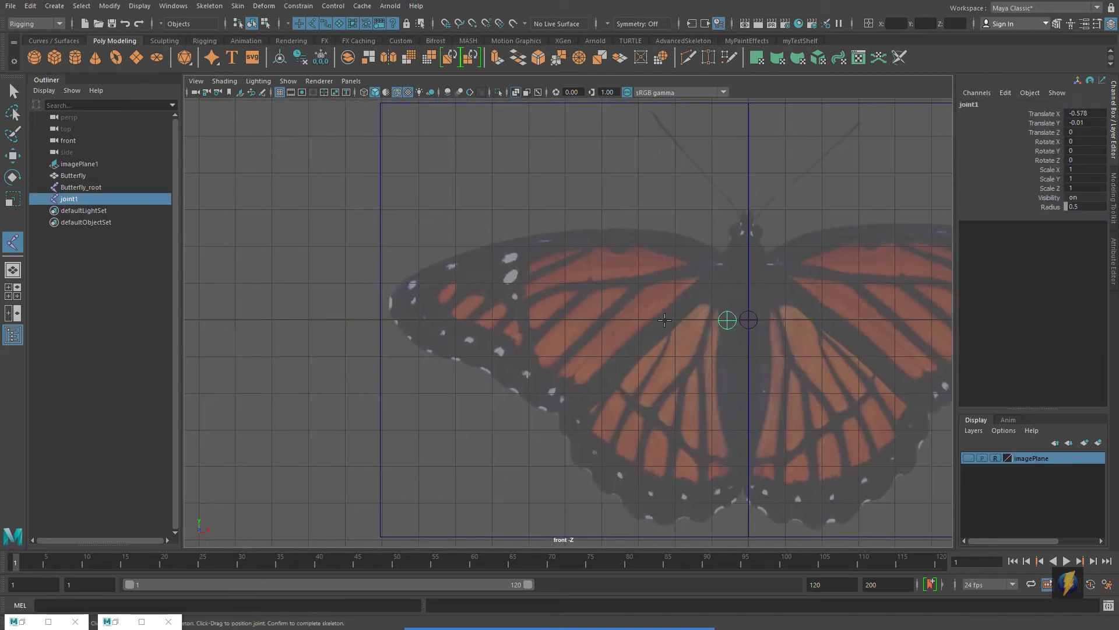
click(651, 319)
drag(651, 319, 389, 348)
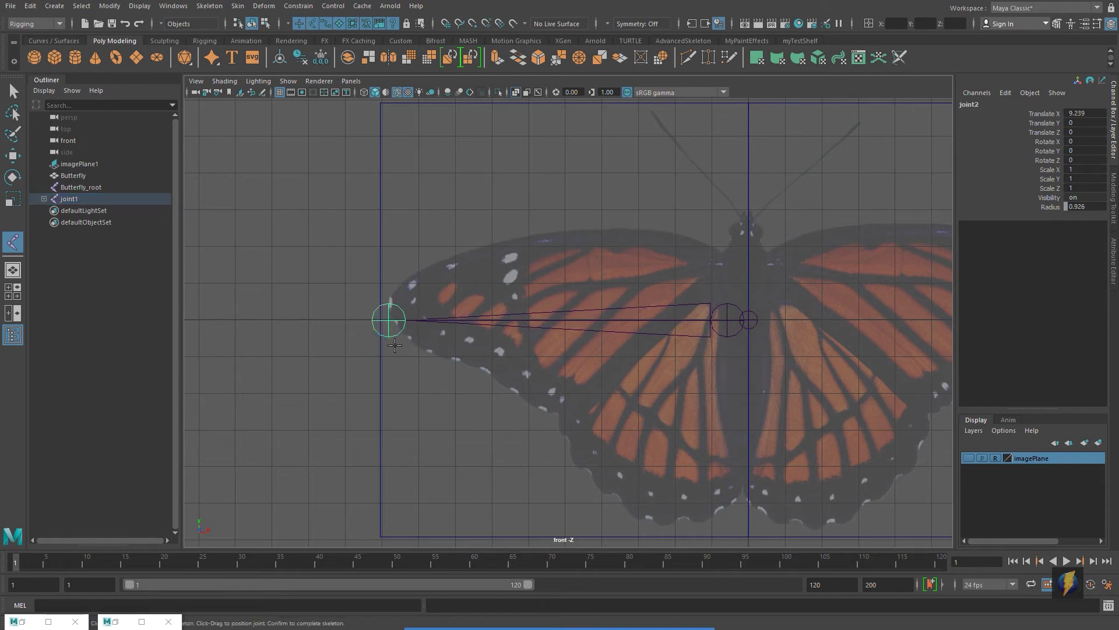
key(Return)
key(r)
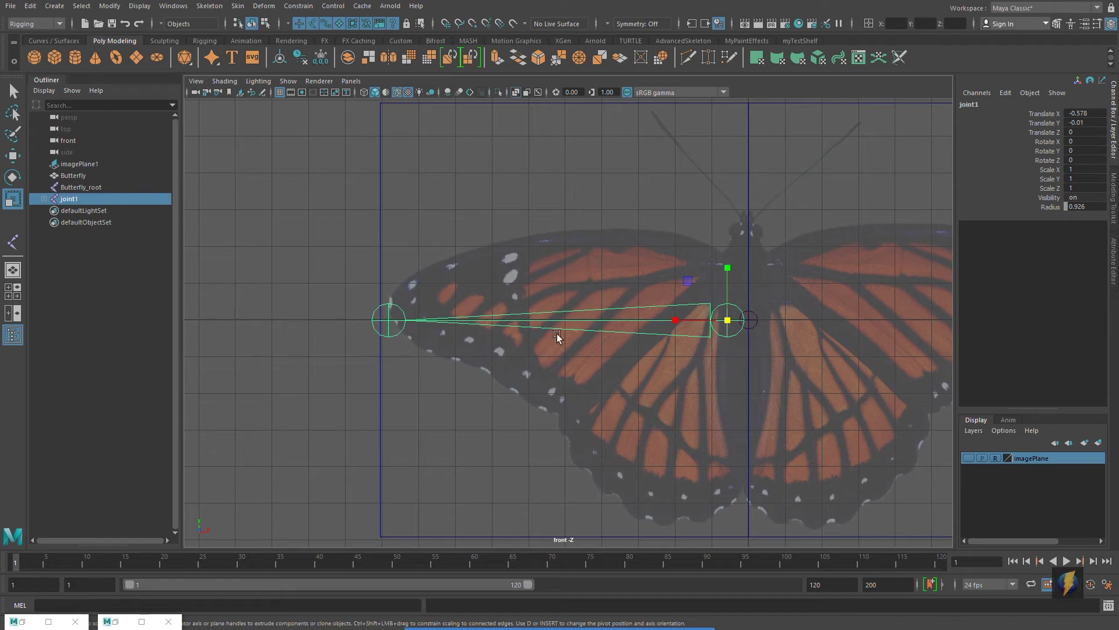
Step: Rename the new chain's inner joint R_Wing and its end joint R_Wing_Tip
alt+middle_drag(635, 318, 545, 320)
click(988, 103)
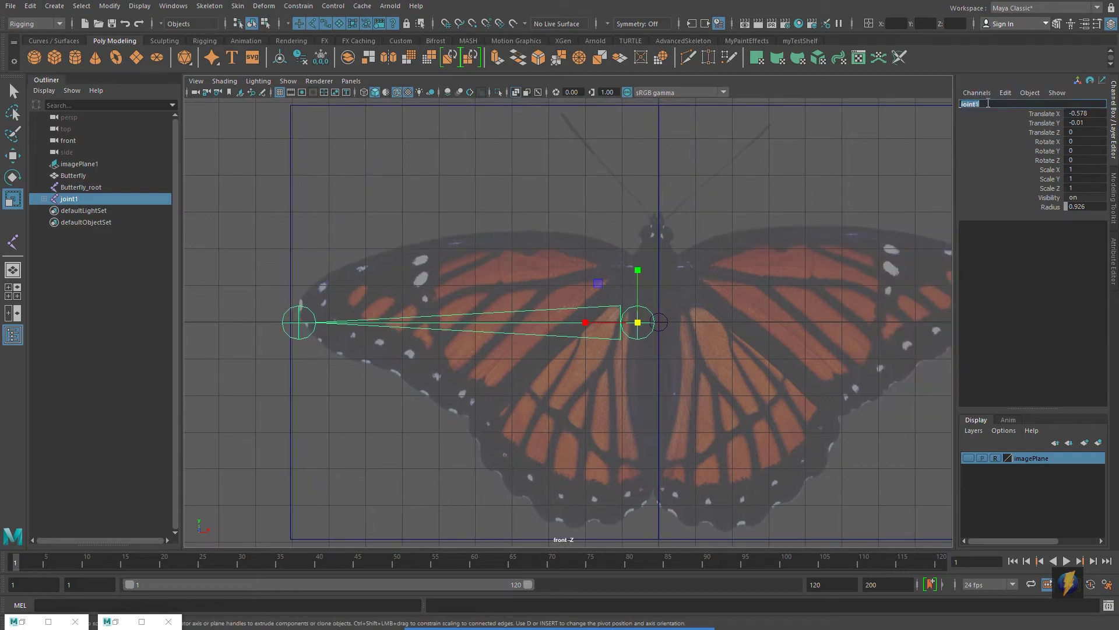
text(R_Wing)
key(Return)
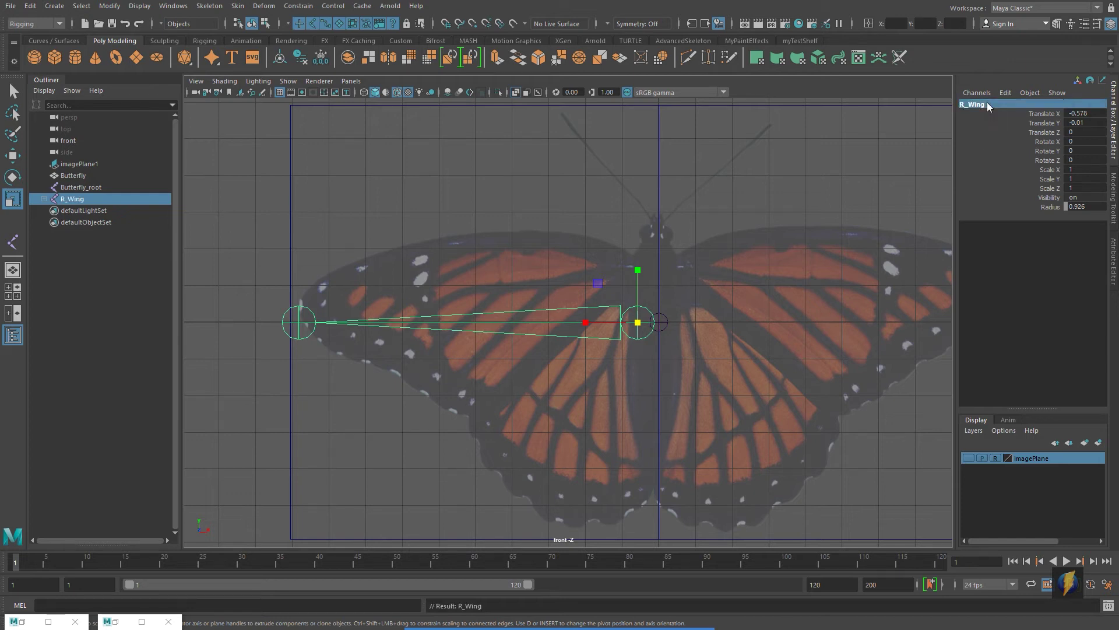
key(Down)
click(990, 102)
text(R)
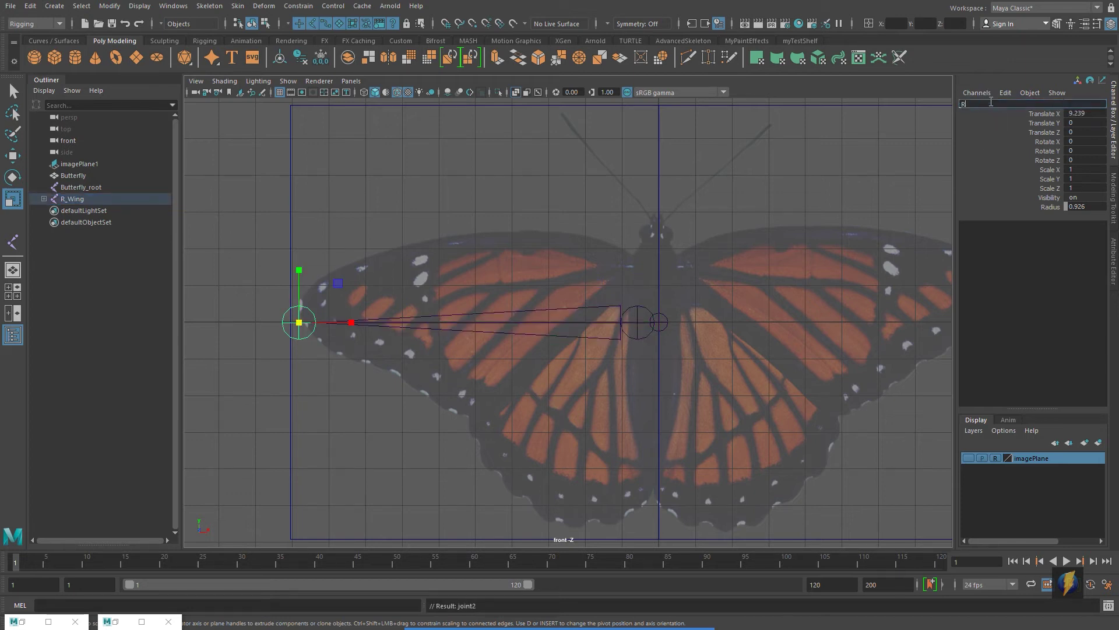
text(_W)
key(Return)
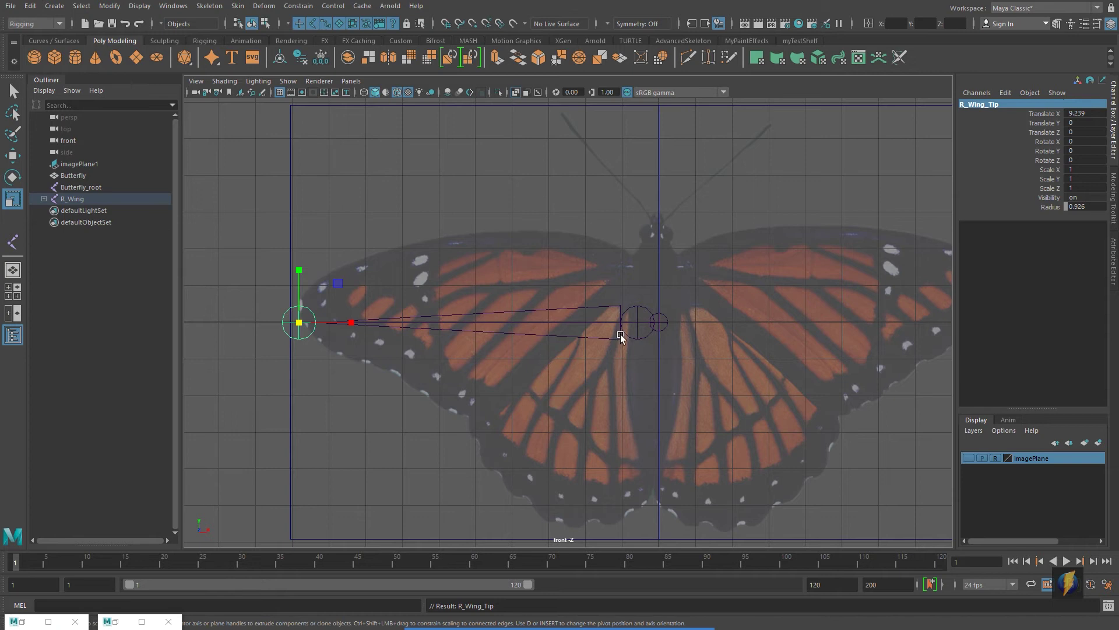
Step: Parent the R_Wing joint under Butterfly_root and select the root to check the hierarchy
alt+middle_drag(620, 334, 583, 309)
scroll(583, 309, up, 3)
click(547, 269)
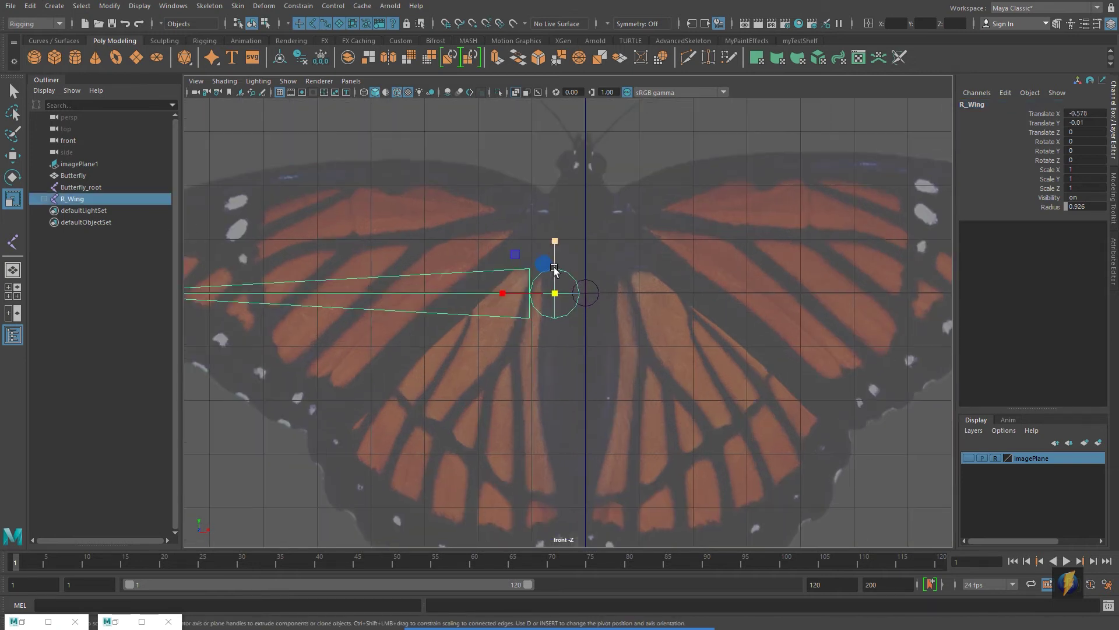
key(q)
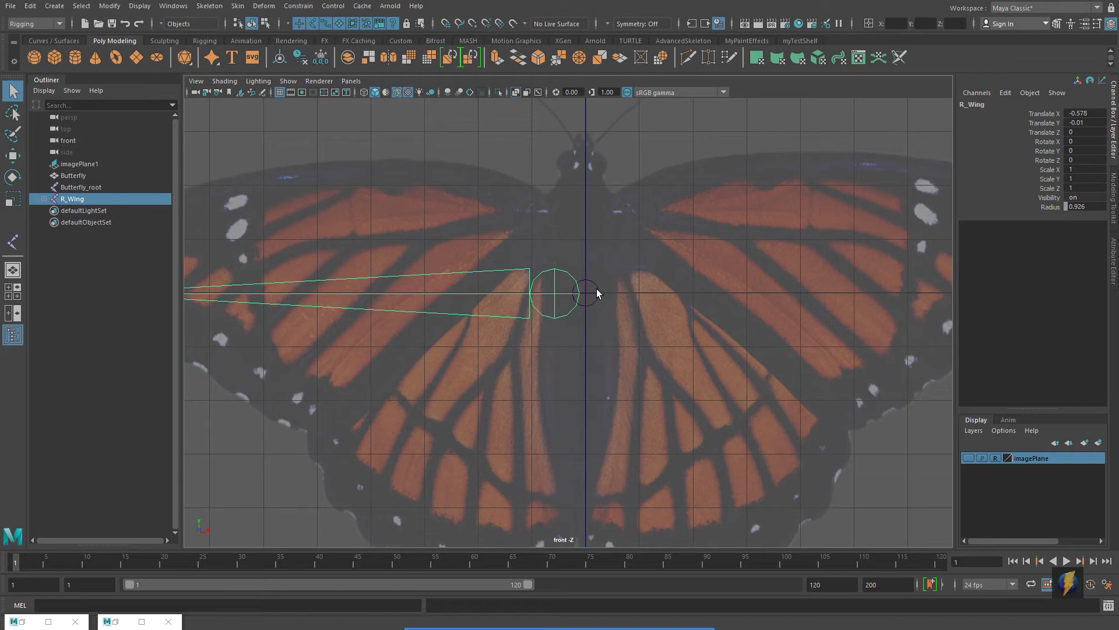
click(599, 290)
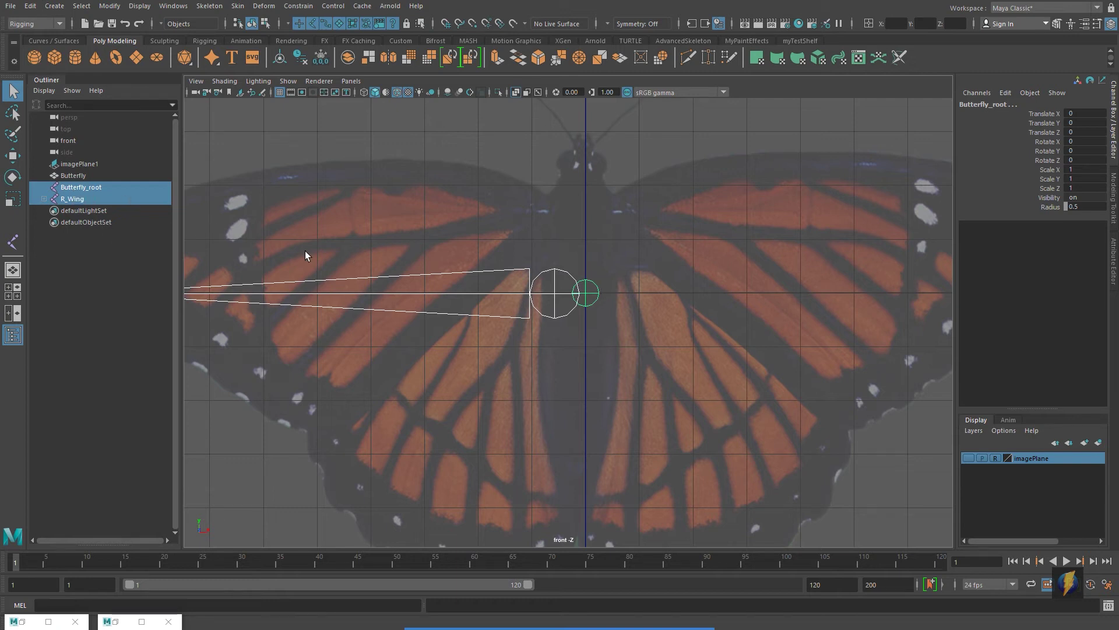
key(p)
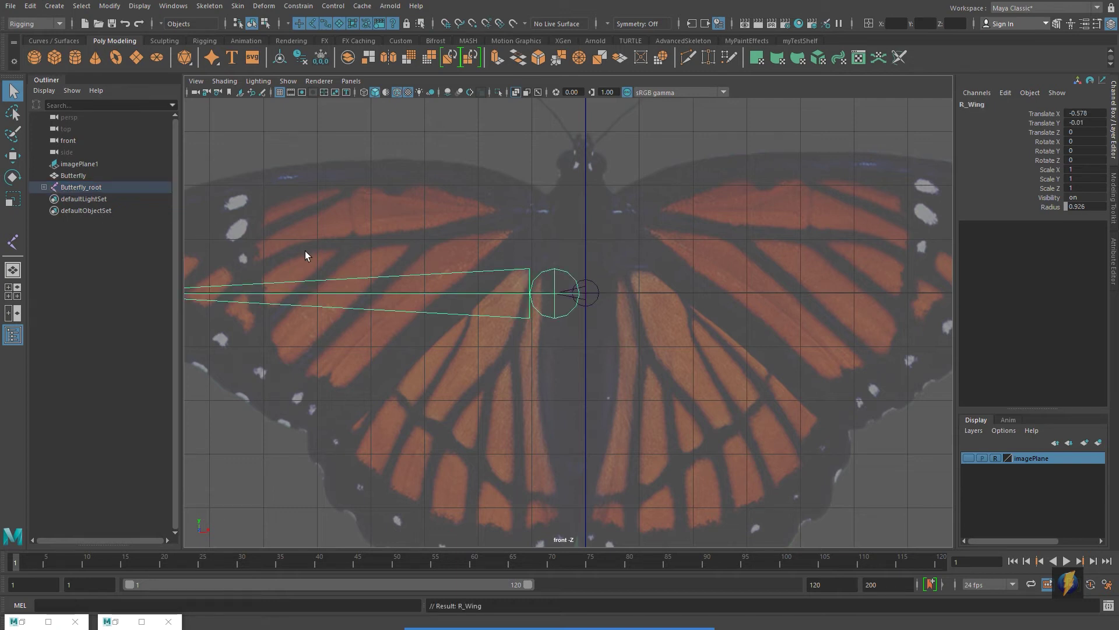
click(591, 305)
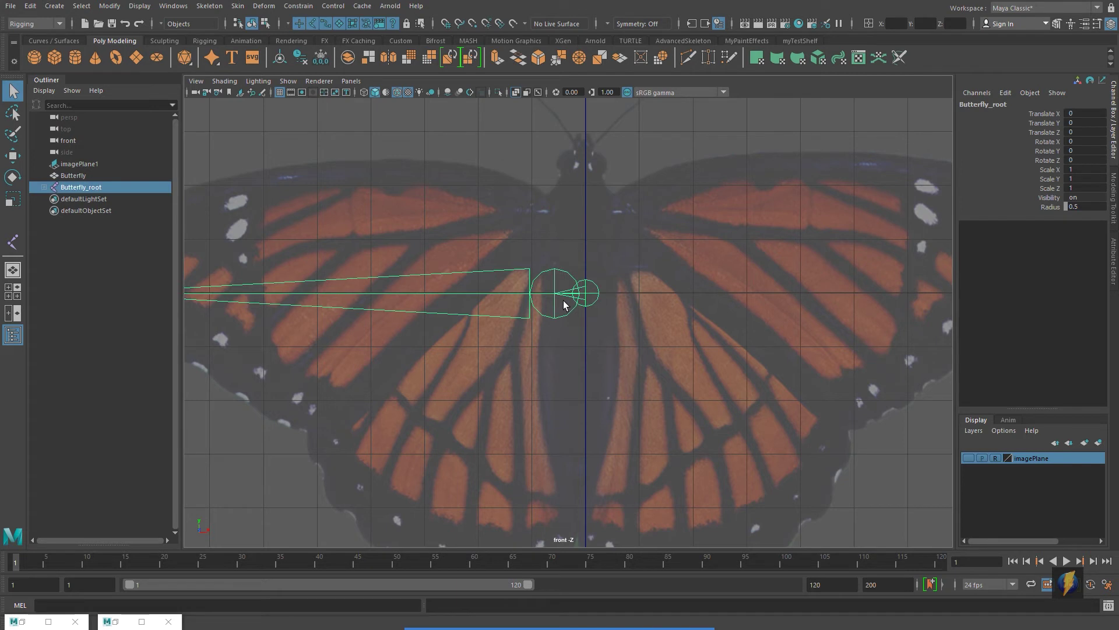
Step: Mirror the R_Wing joint chain across YZ with the Behavior function, replacing R_ with L_ in the duplicated joints' names
alt+middle_drag(586, 329, 683, 354)
scroll(670, 346, down, 3)
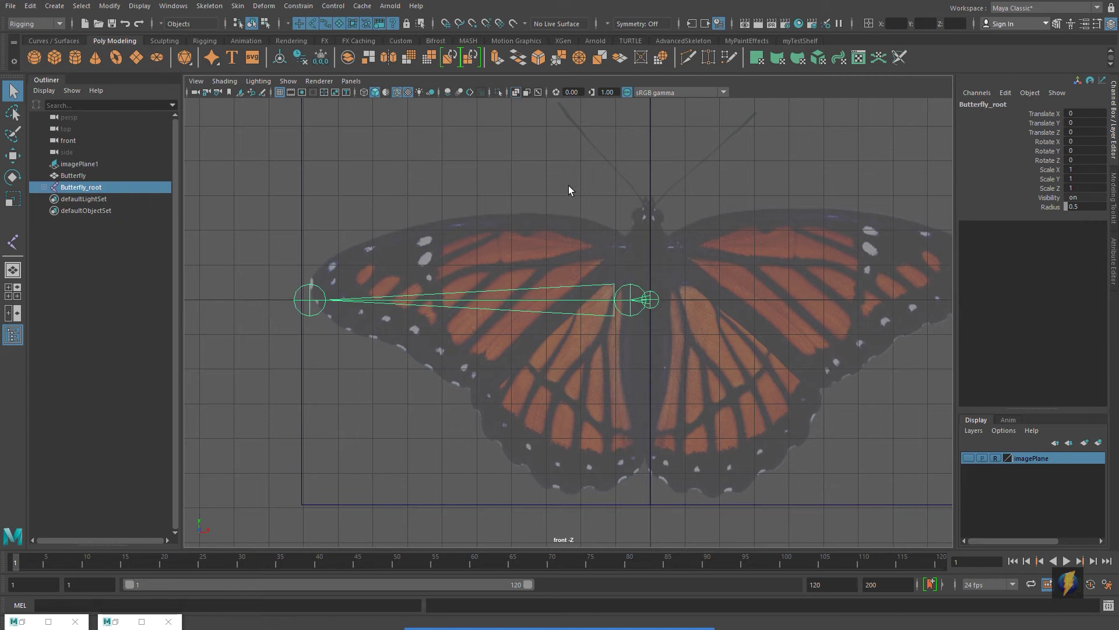
click(630, 285)
click(629, 285)
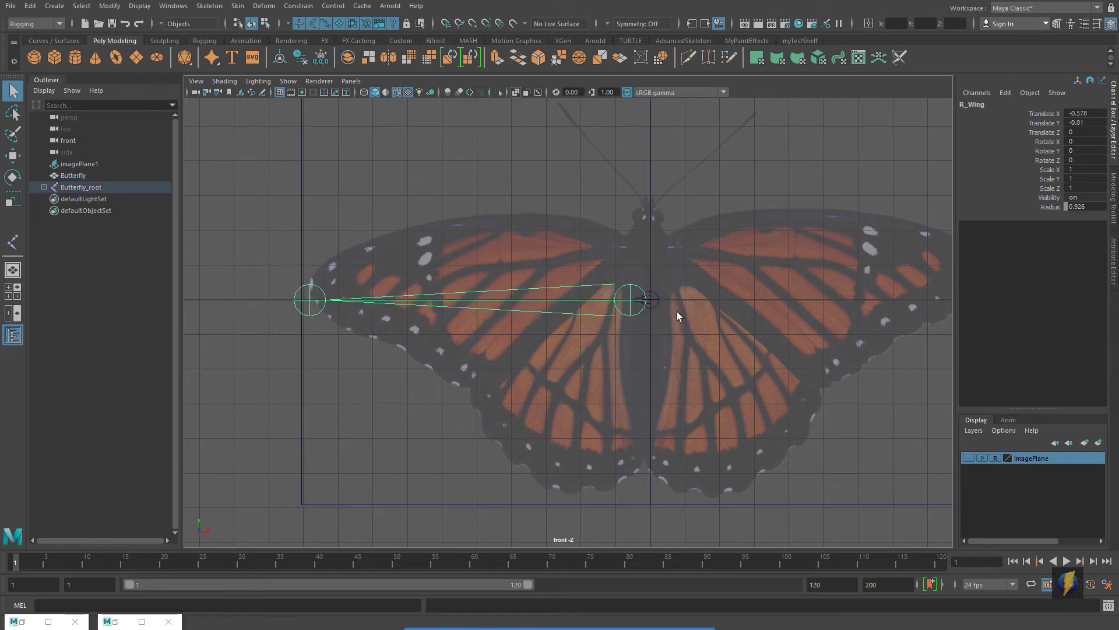
click(210, 5)
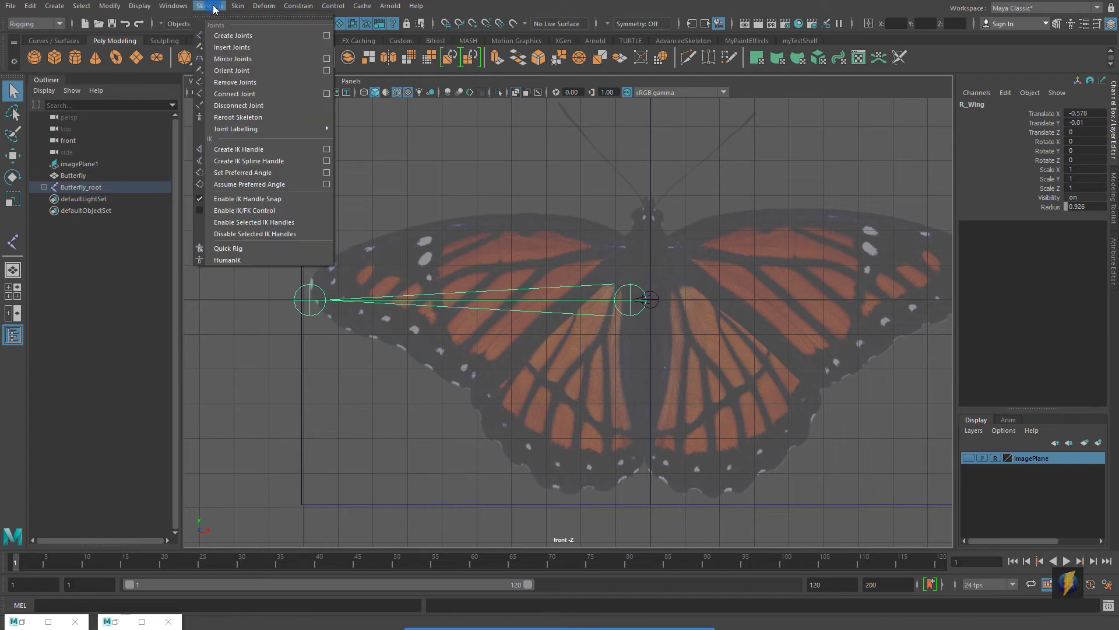
click(327, 58)
drag(595, 159, 677, 302)
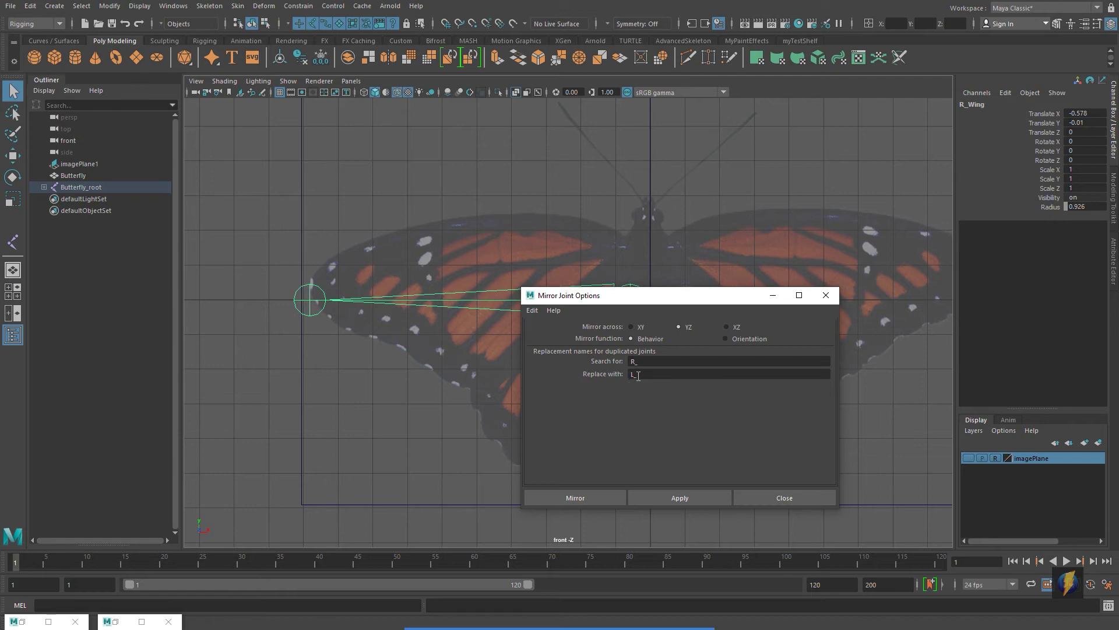
click(680, 498)
click(825, 295)
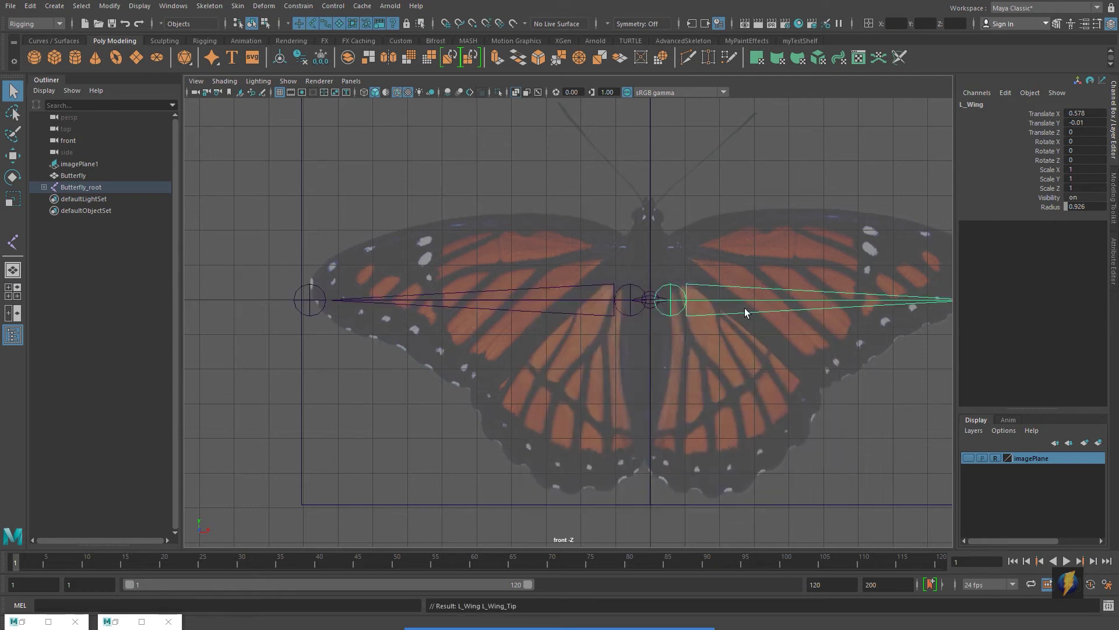
Step: Examine the mirrored wing joints in the front view and the whole skeleton against the butterfly in perspective
alt+middle_drag(762, 290, 701, 302)
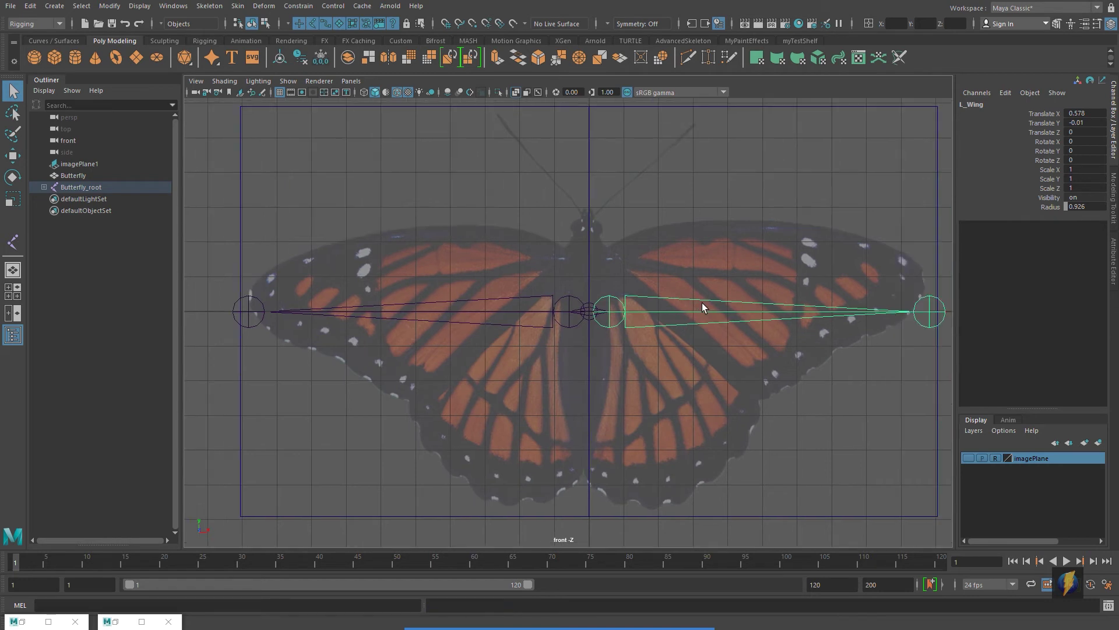
alt+middle_drag(758, 275, 671, 260)
click(779, 313)
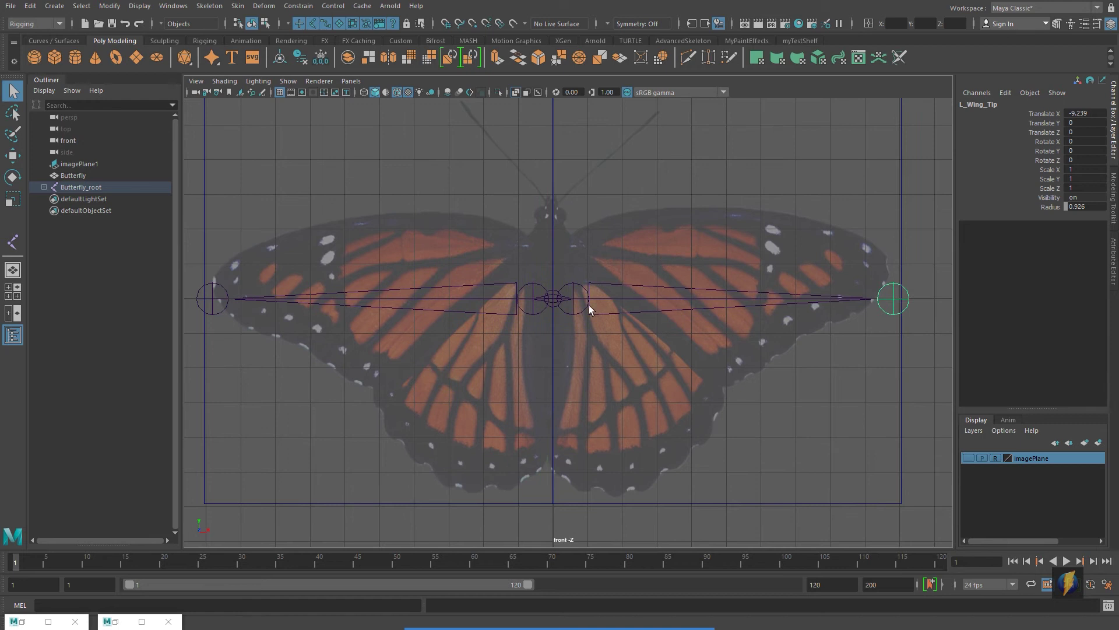
click(554, 300)
key(space)
key(space)
alt+drag(601, 300, 660, 308)
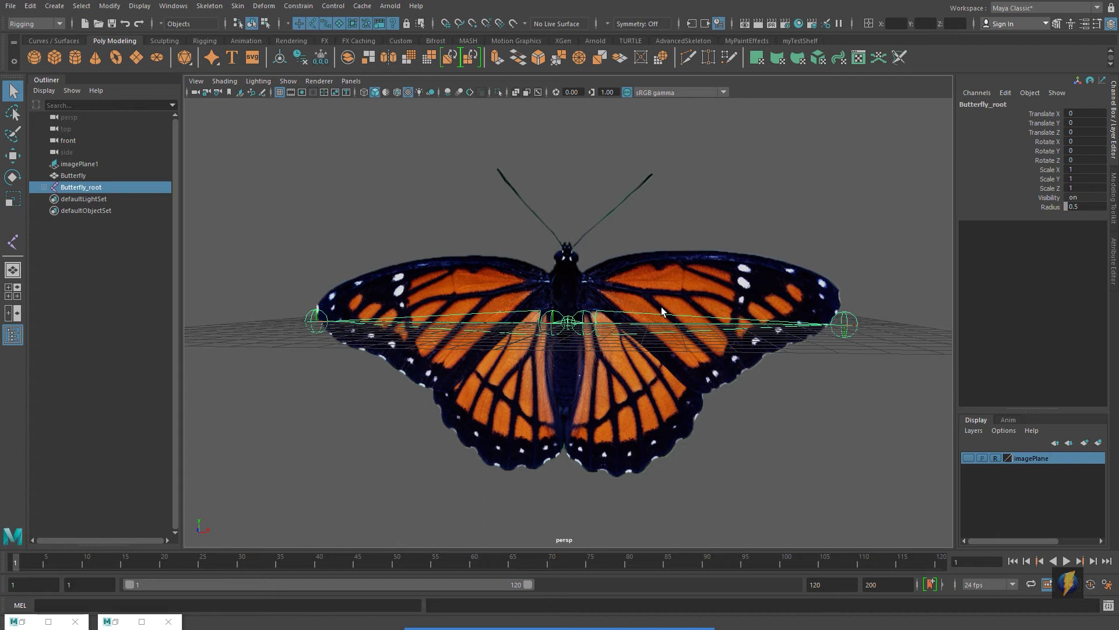
alt+drag(661, 309, 638, 325)
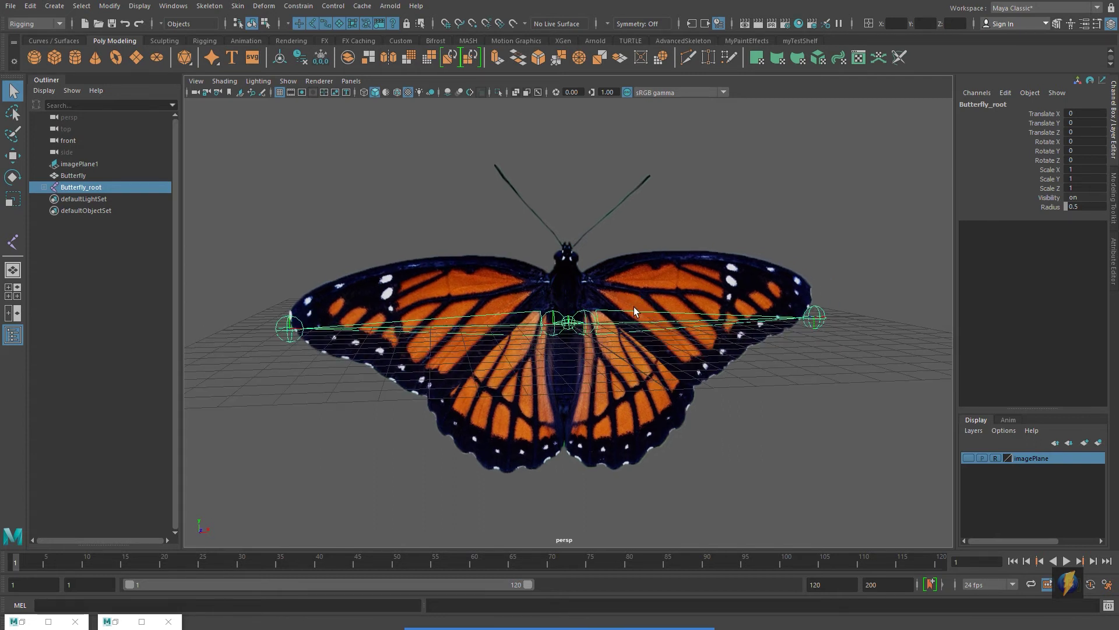
alt+drag(640, 502, 599, 374)
scroll(601, 376, up, 2)
scroll(565, 282, up, 2)
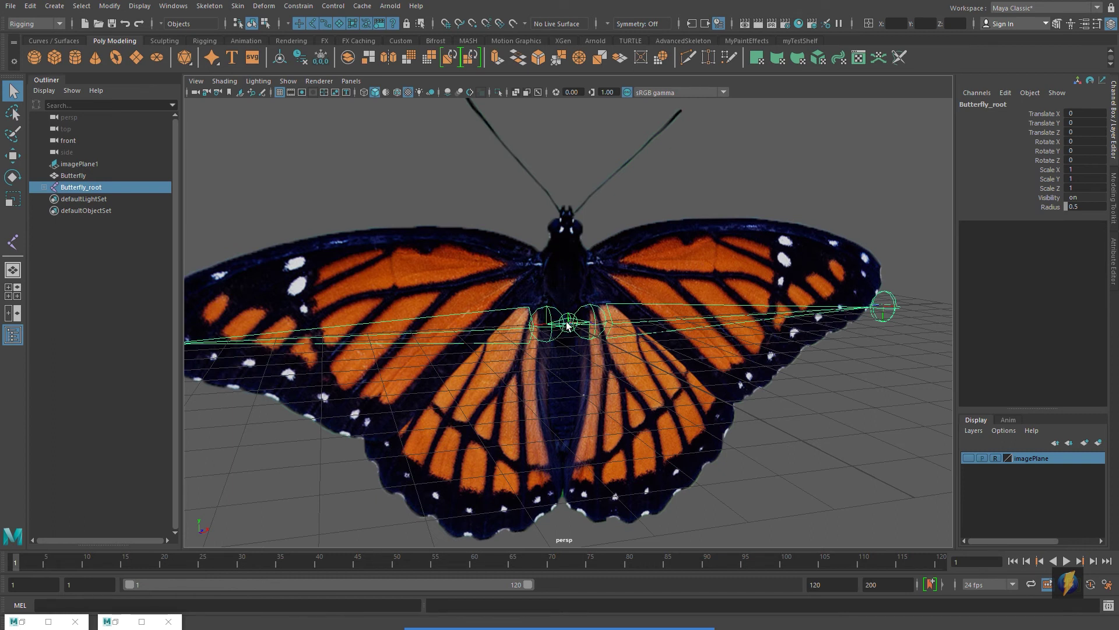
Step: Select the Butterfly_root joint together with the Butterfly mesh, and open the Bind Skin options and reset them to defaults
shift+click(570, 262)
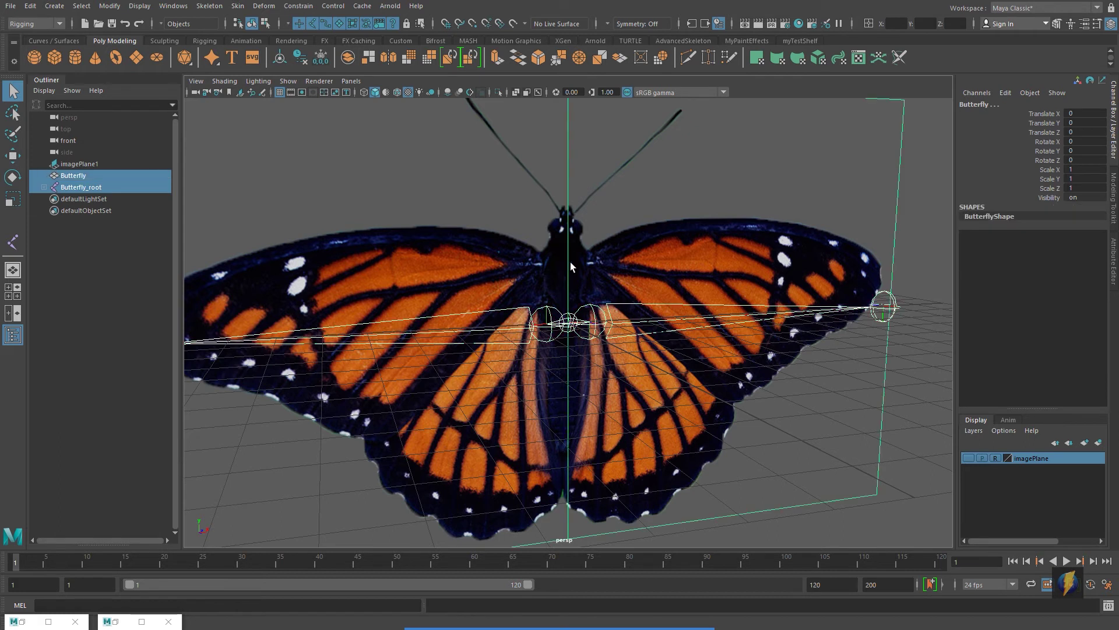
scroll(607, 313, down, 3)
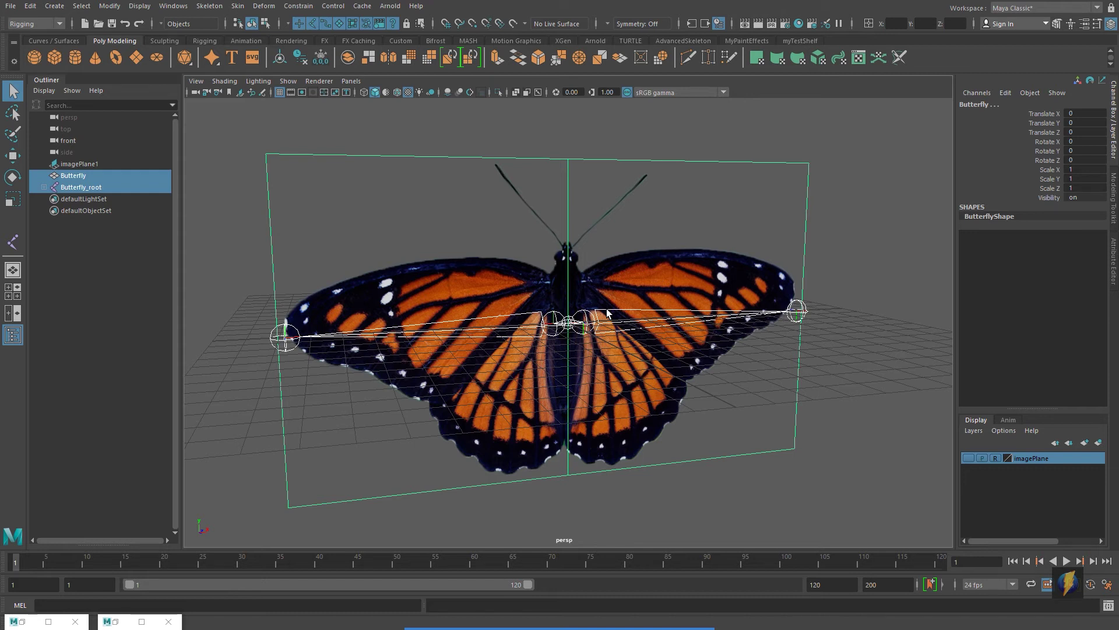
click(446, 138)
click(587, 305)
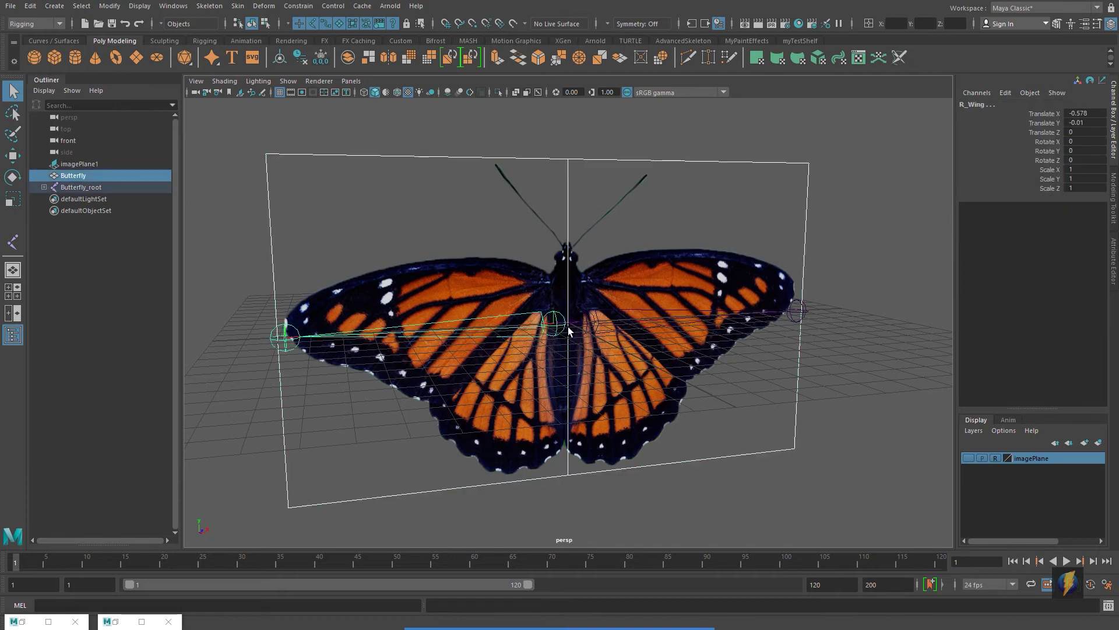
click(571, 322)
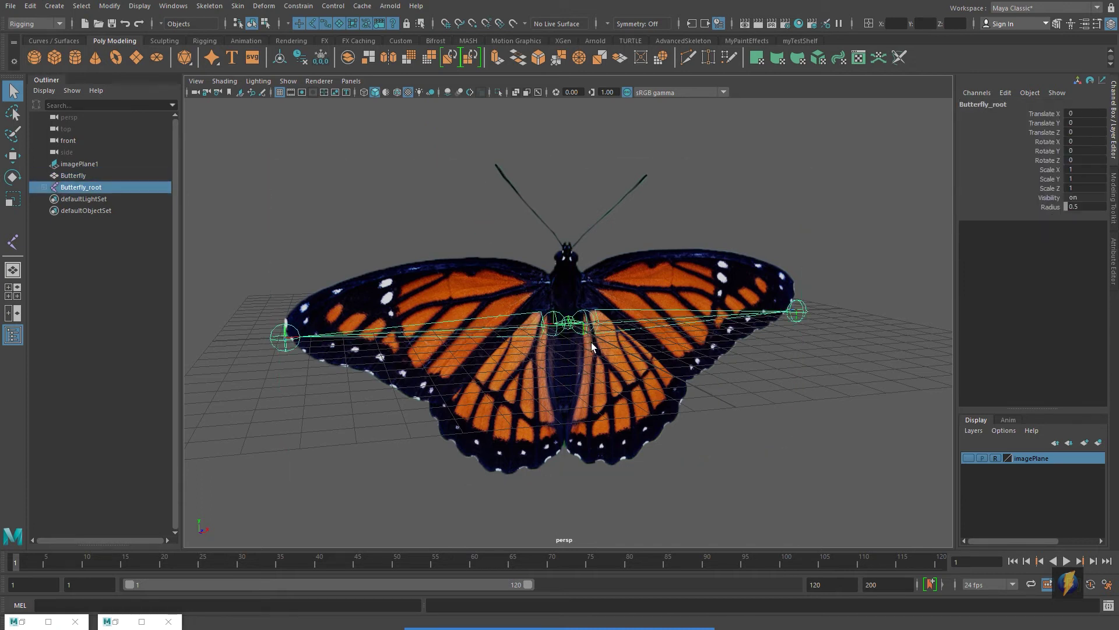
shift+click(562, 270)
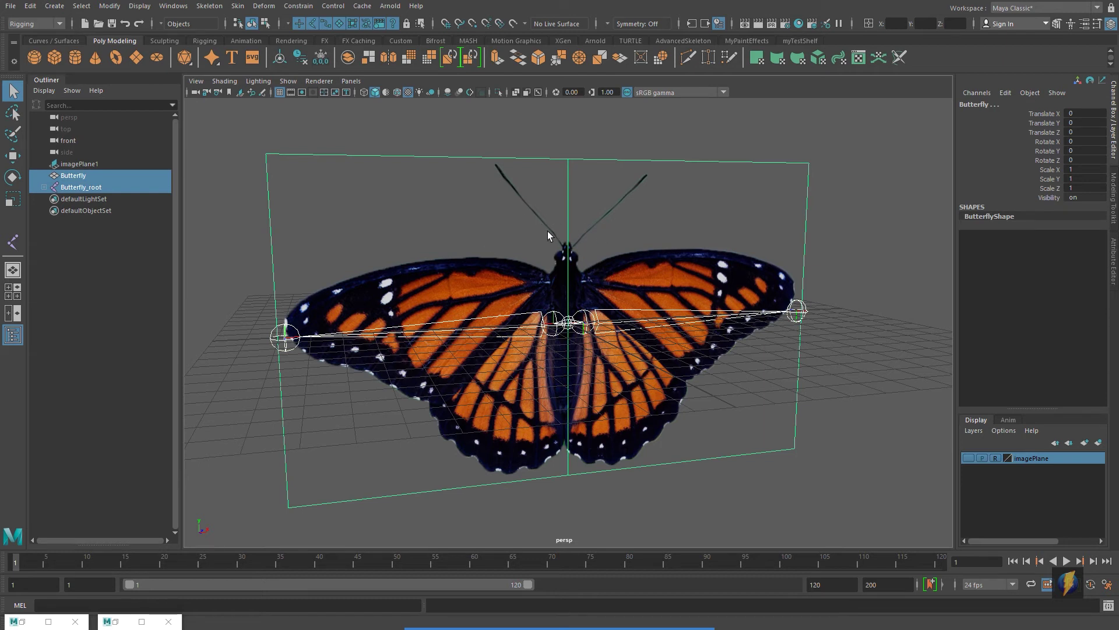
click(237, 7)
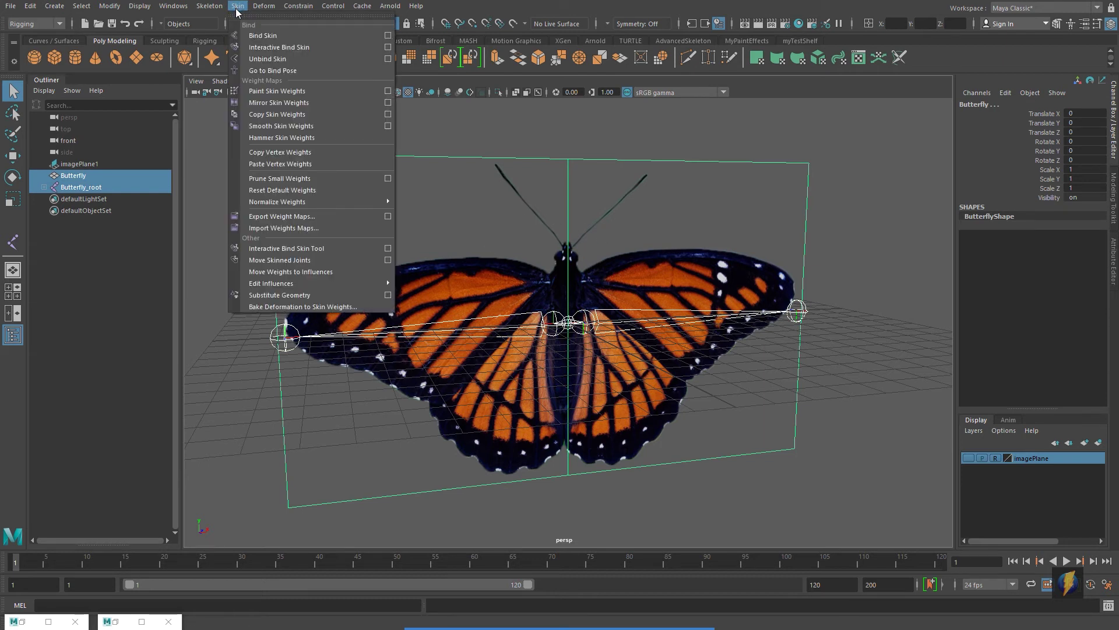
click(388, 36)
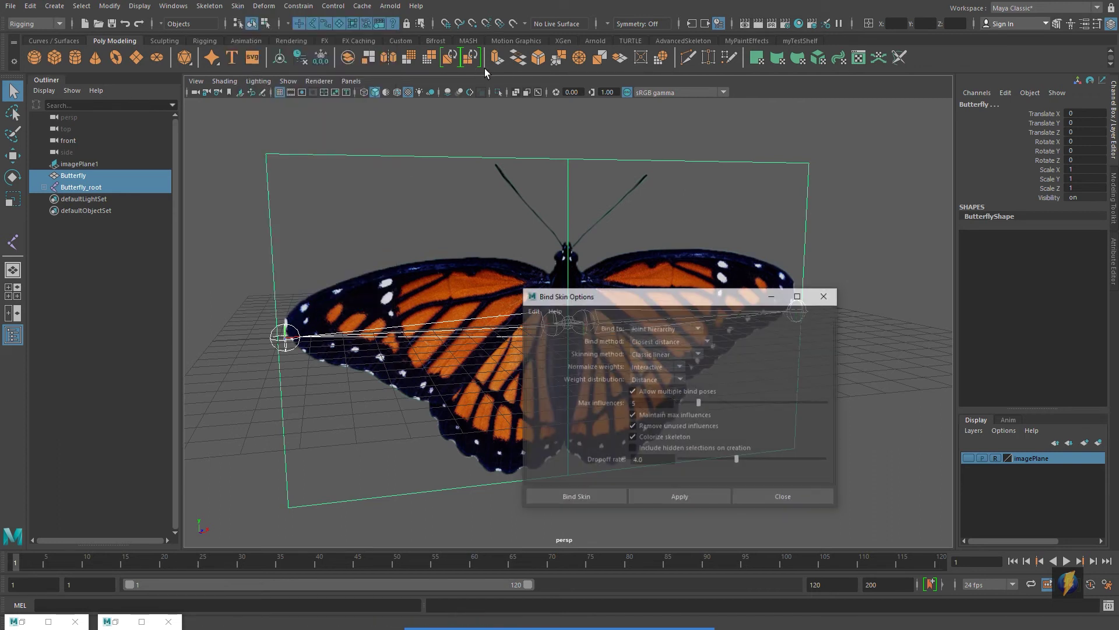
click(532, 311)
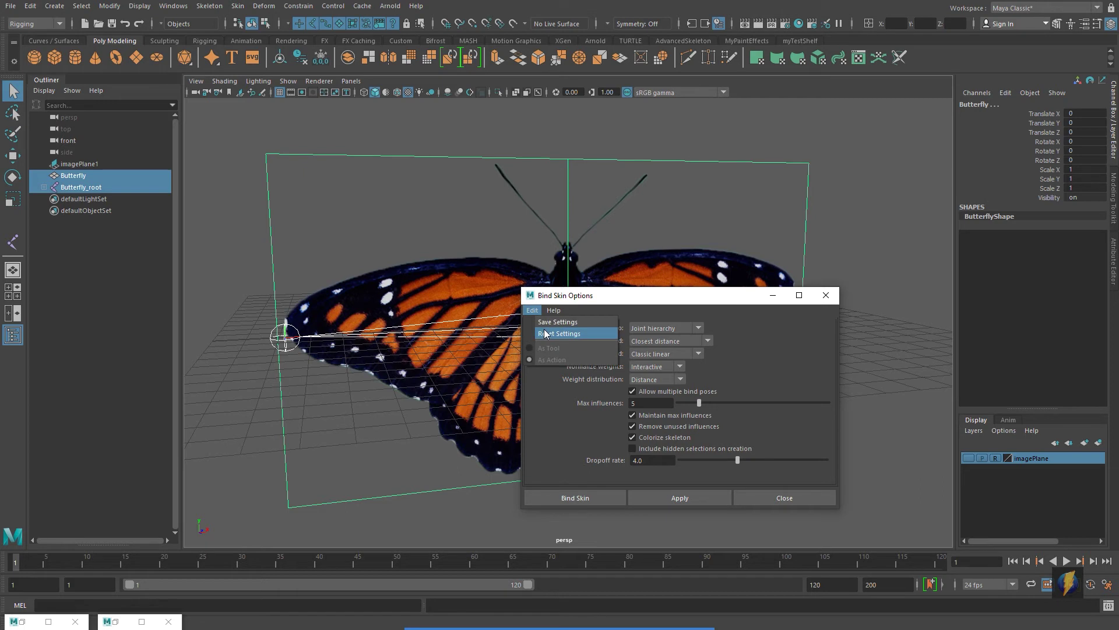
click(545, 332)
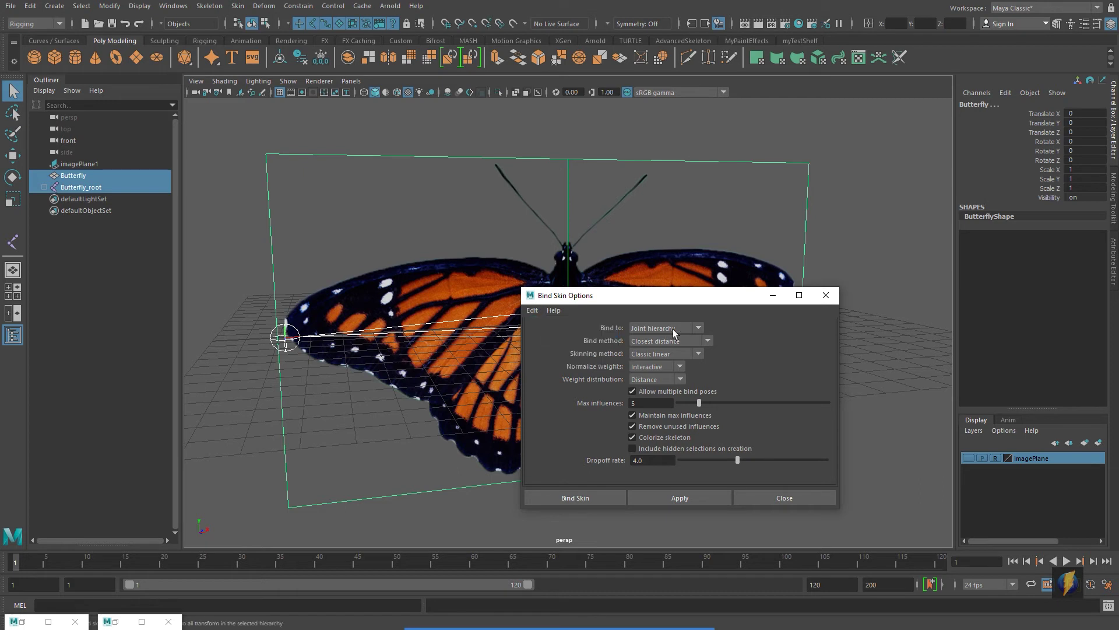
Step: Bind the Butterfly mesh to the Butterfly_root joint hierarchy with max influences set to 3
double_click(649, 402)
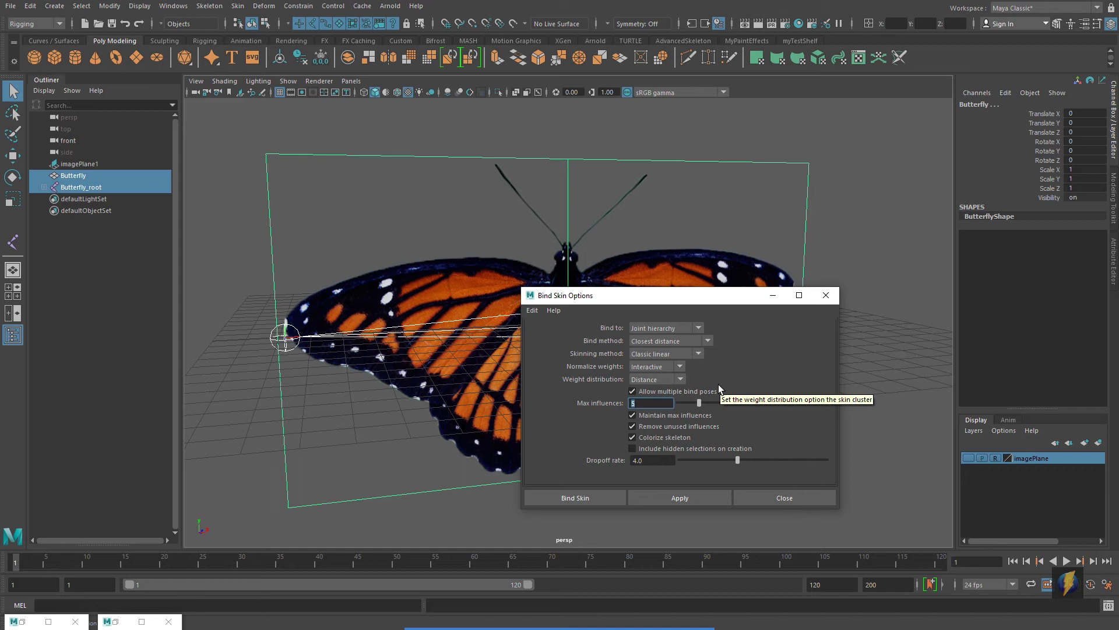
text(4)
double_click(659, 404)
text(3)
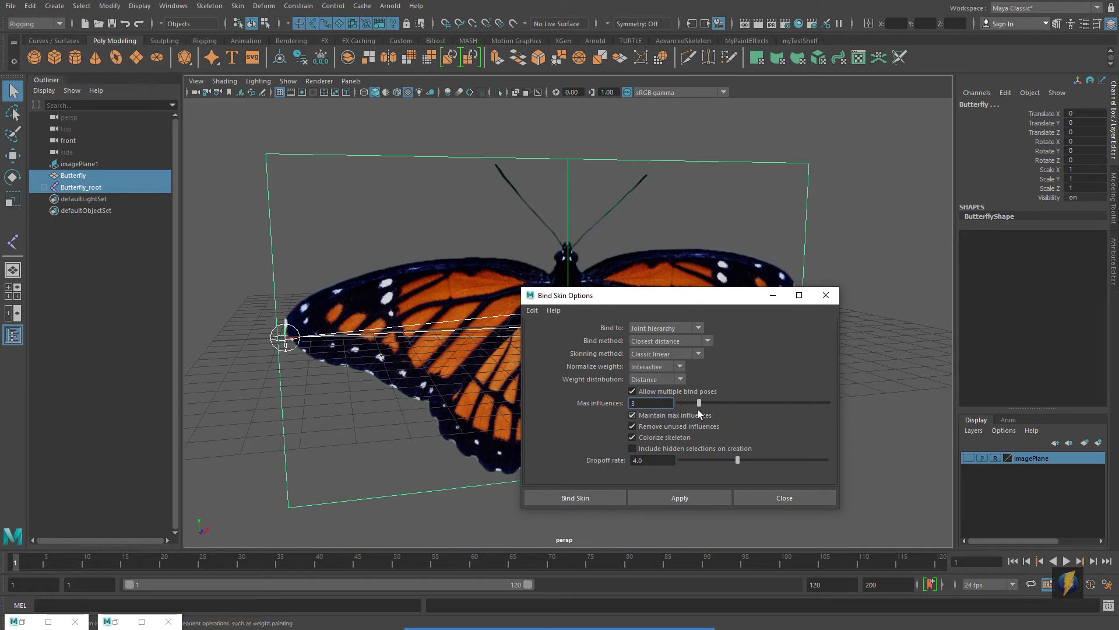
click(685, 496)
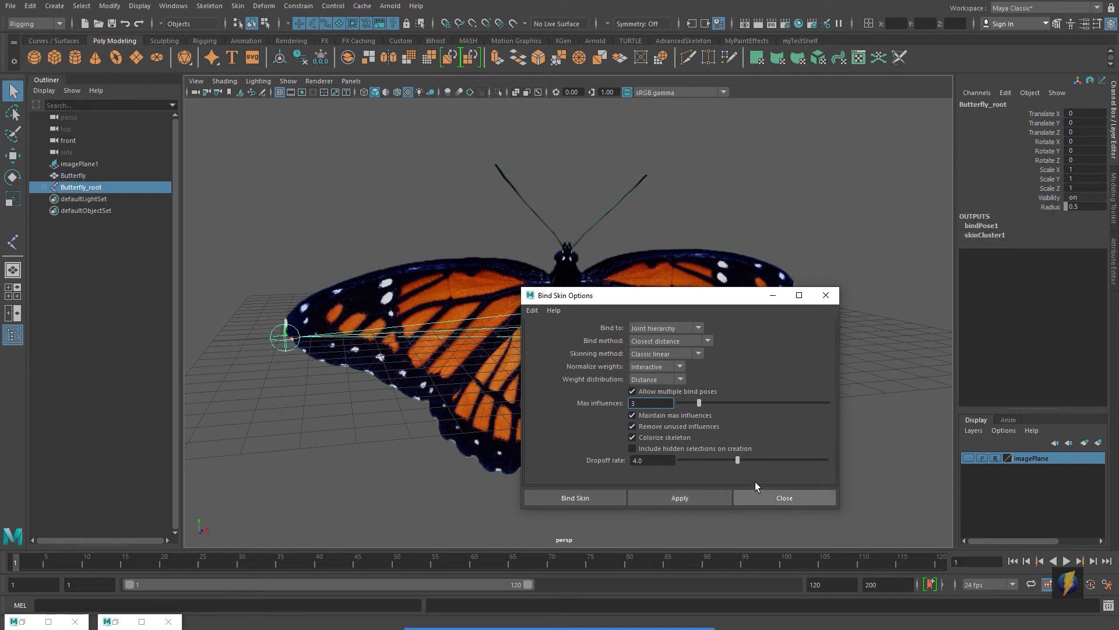
click(785, 498)
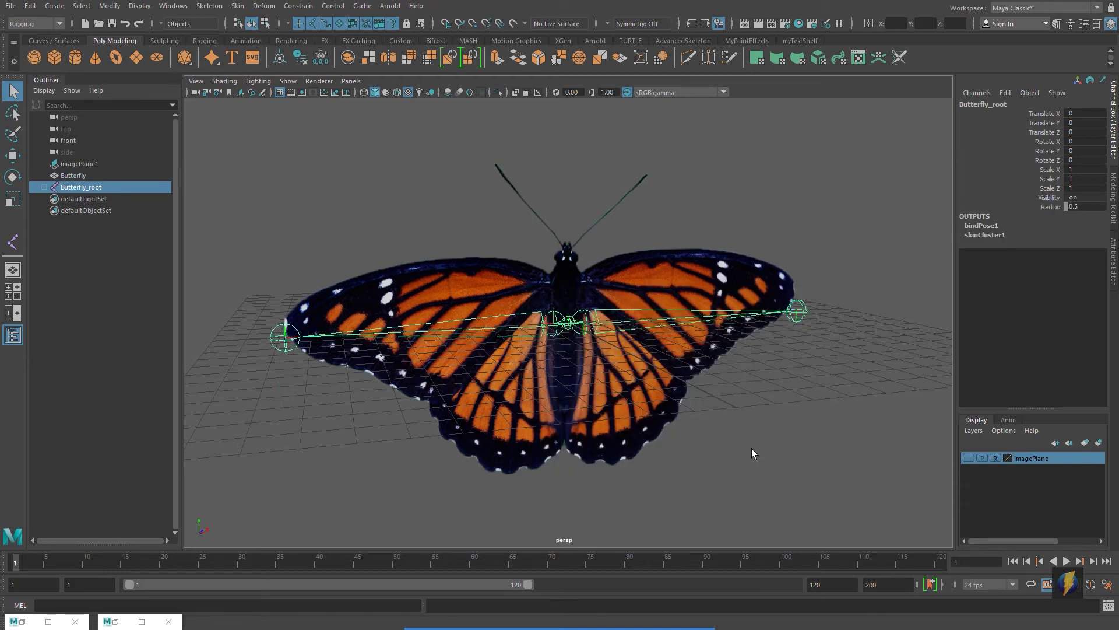
Step: Try rotating the R_Wing and L_Wing joints in turn to test the bind, undoing each rotation
click(531, 328)
key(e)
alt+drag(617, 356, 645, 359)
key(ctrl+z)
click(680, 308)
key(ctrl+z)
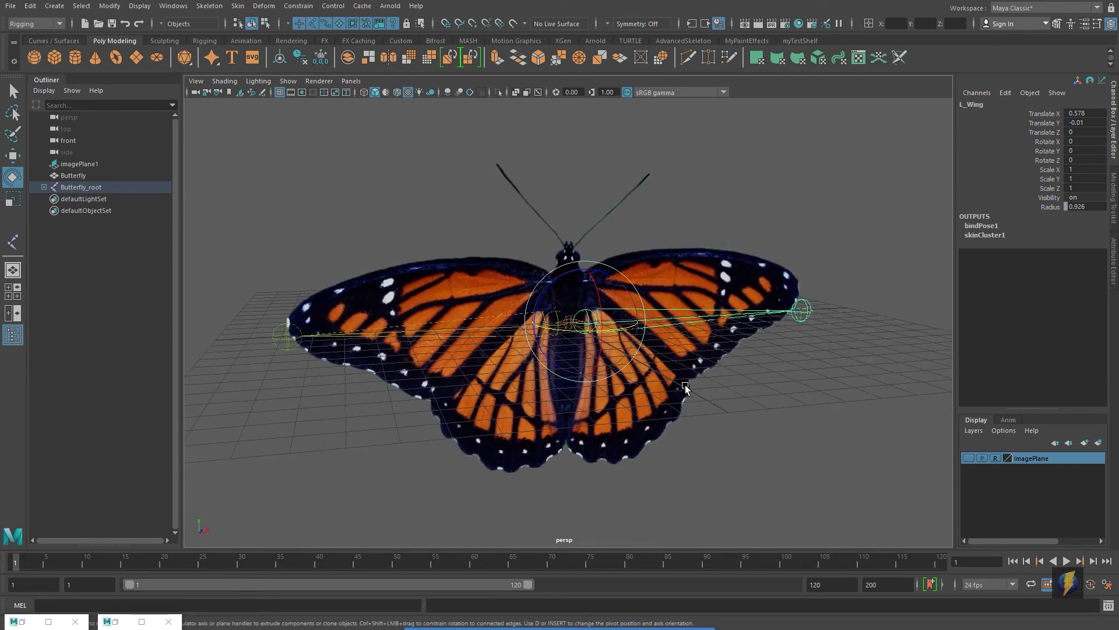
Step: Select the Butterfly mesh, open the Paint Skin Weights tool with its settings, and show the L_Wing influence
scroll(686, 386, up, 3)
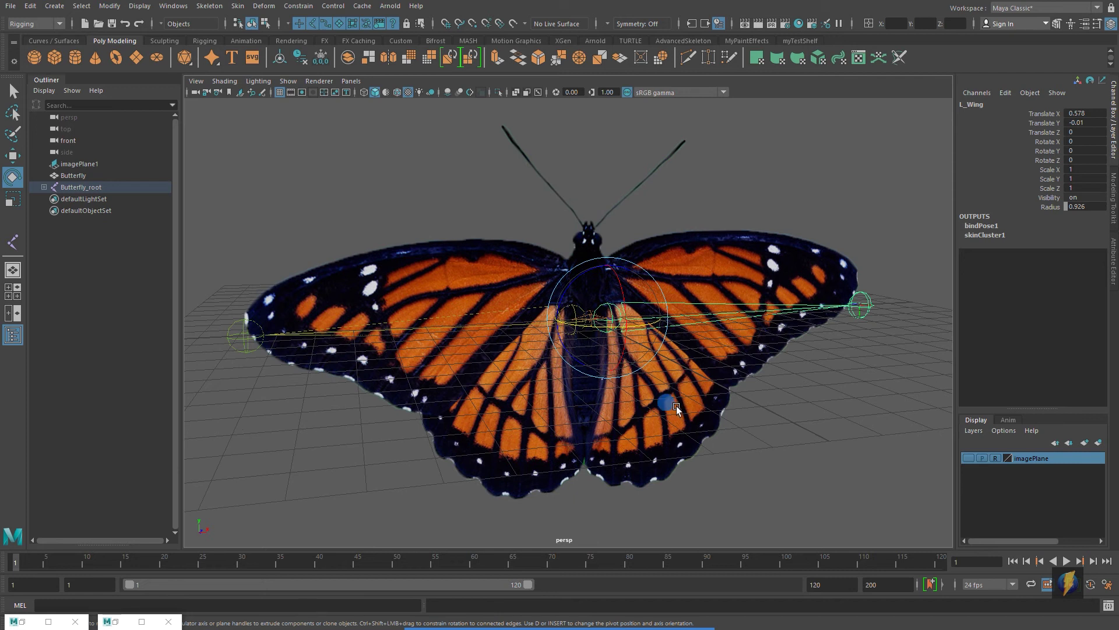
click(676, 408)
alt+drag(676, 408, 696, 409)
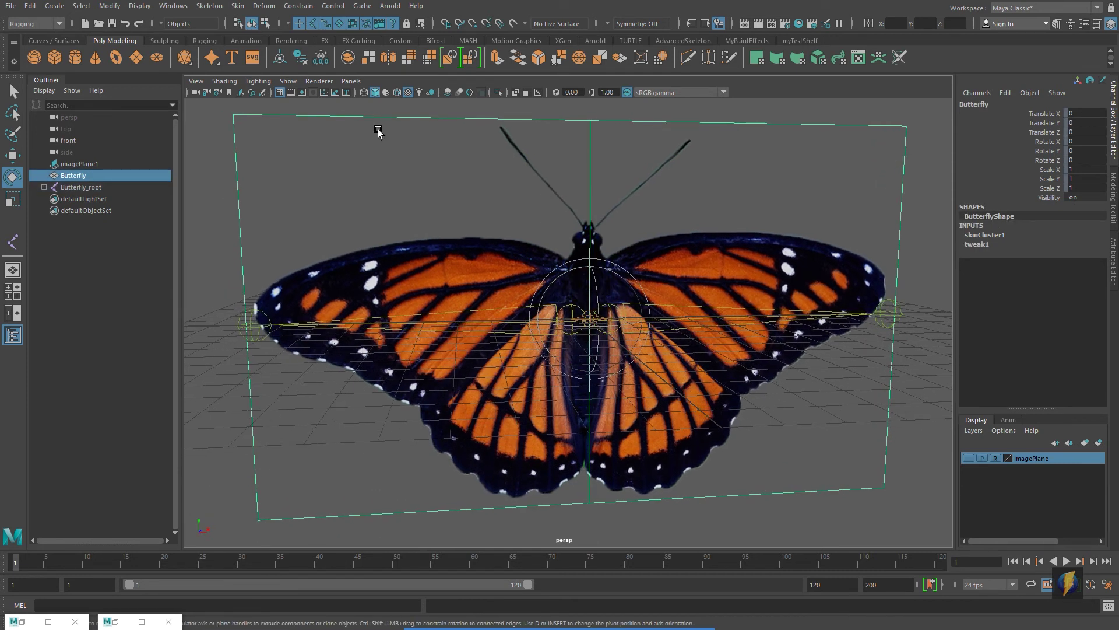
click(238, 5)
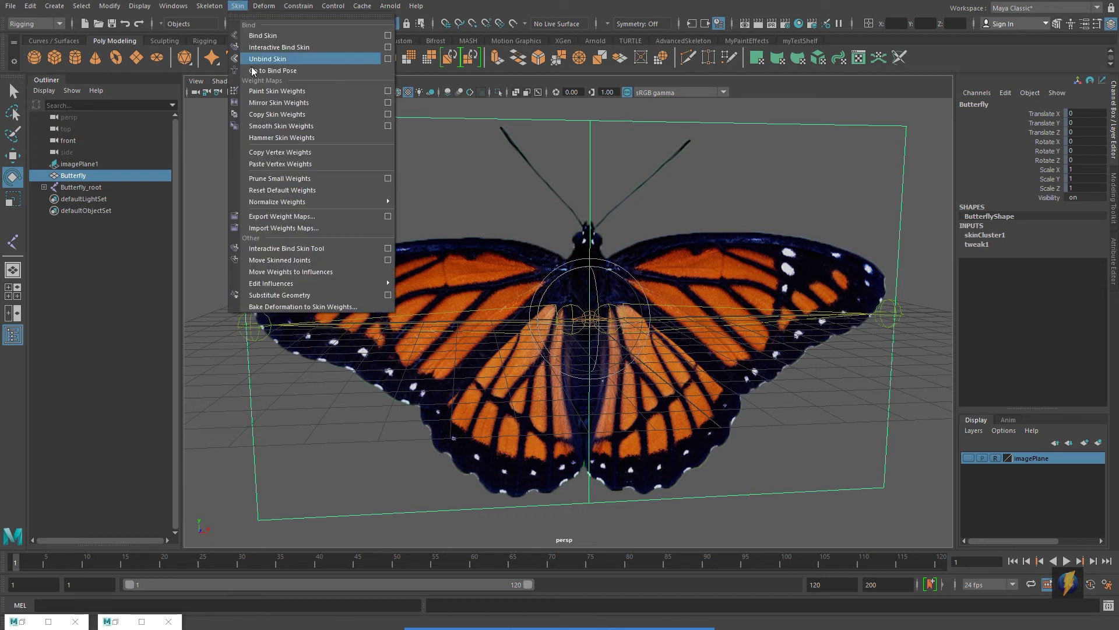
click(387, 92)
scroll(503, 261, down, 2)
alt+middle_drag(515, 250, 490, 260)
click(853, 194)
Step: Paint the Butterfly_root influence along the mesh's vertical centre edge using Replace with a value of 1
mouse_move(560, 273)
alt+mouse_down()
mouse_move(536, 267)
mouse_move(563, 263)
alt+mouse_up()
alt+middle_drag(583, 260, 553, 257)
click(849, 180)
mouse_move(664, 236)
alt+middle_down()
mouse_move(628, 224)
mouse_move(637, 226)
alt+middle_up()
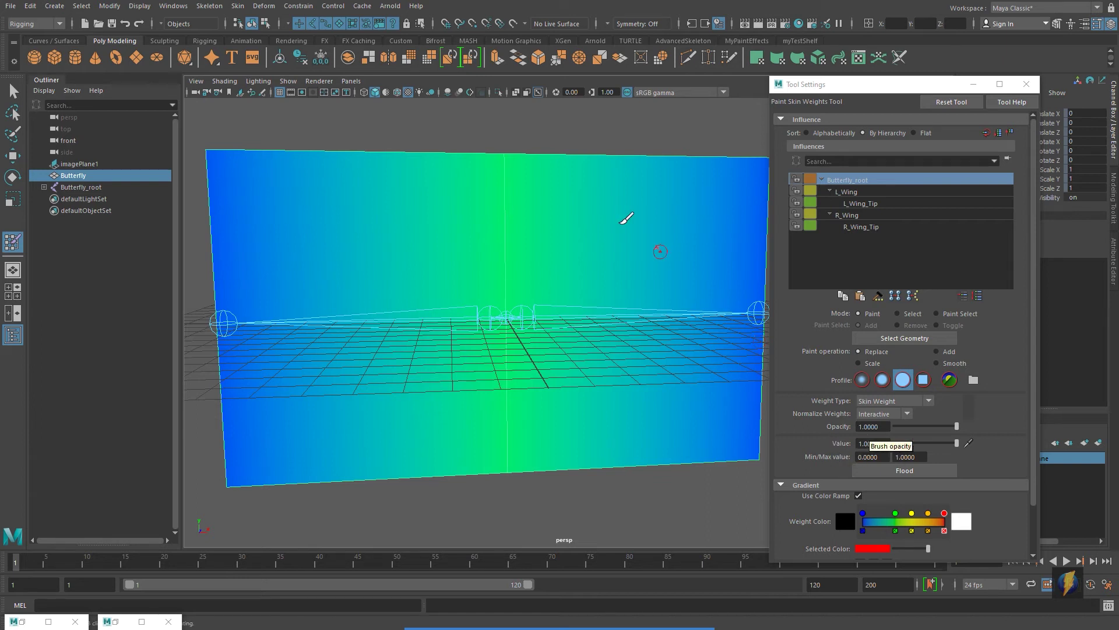
mouse_move(508, 147)
mouse_down()
mouse_move(497, 300)
mouse_move(505, 480)
mouse_up()
alt+drag(549, 307, 592, 295)
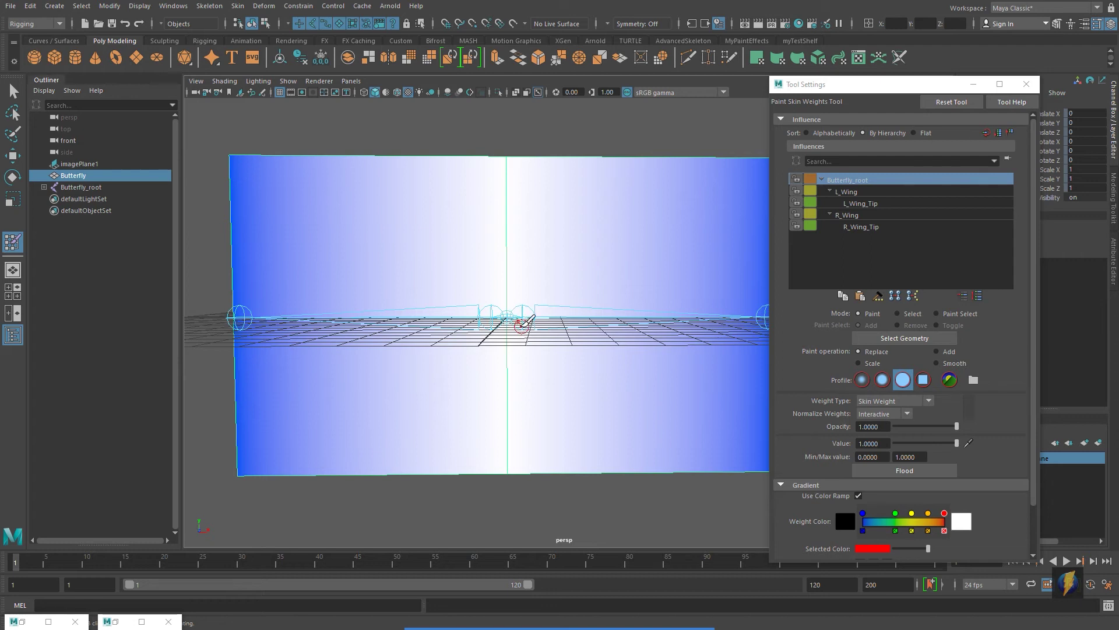
alt+middle_drag(512, 338, 550, 332)
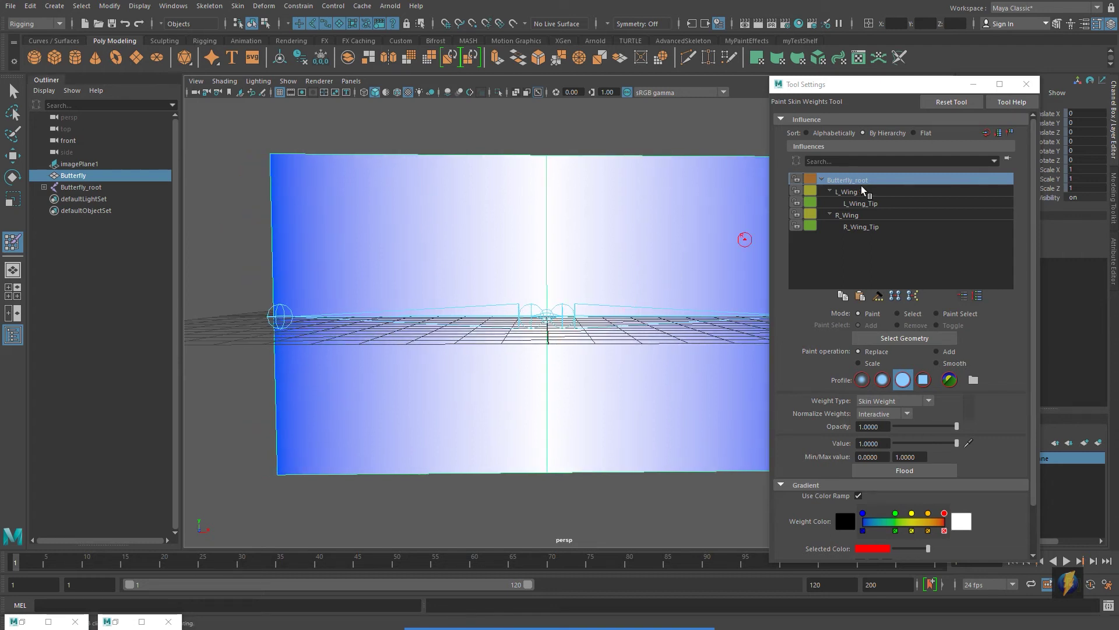
Step: Examine the weight maps of the R_Wing, Butterfly_root, L_Wing and R_Wing_Tip influences on the mesh
click(850, 216)
alt+middle_drag(524, 245, 571, 246)
mouse_move(567, 247)
alt+mouse_down()
mouse_move(632, 253)
mouse_move(603, 257)
mouse_move(619, 295)
mouse_move(644, 309)
alt+mouse_up()
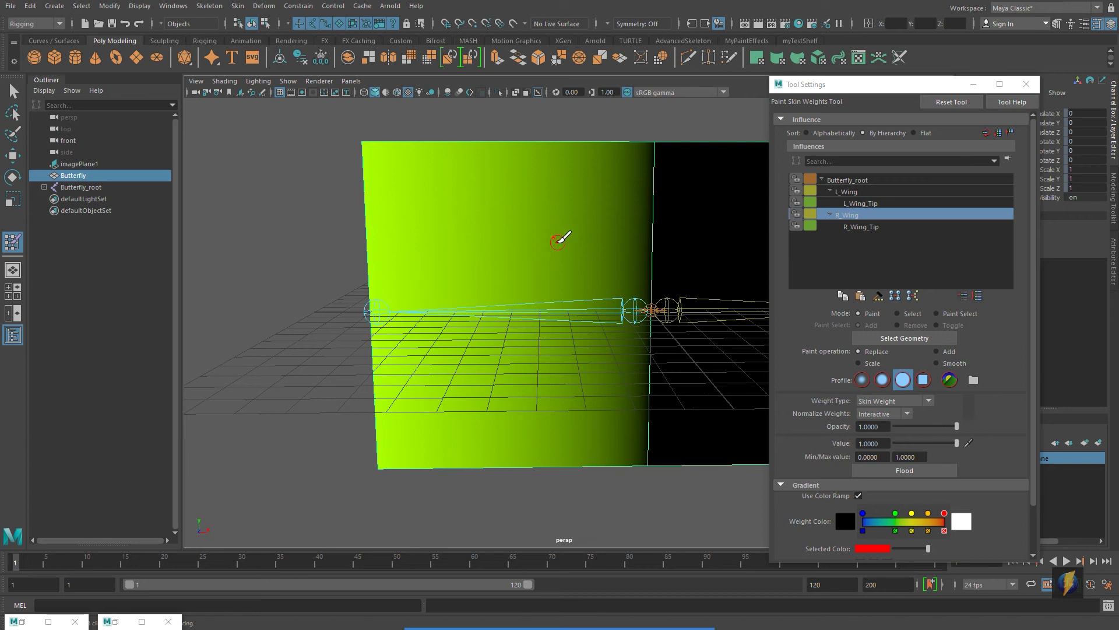
click(857, 180)
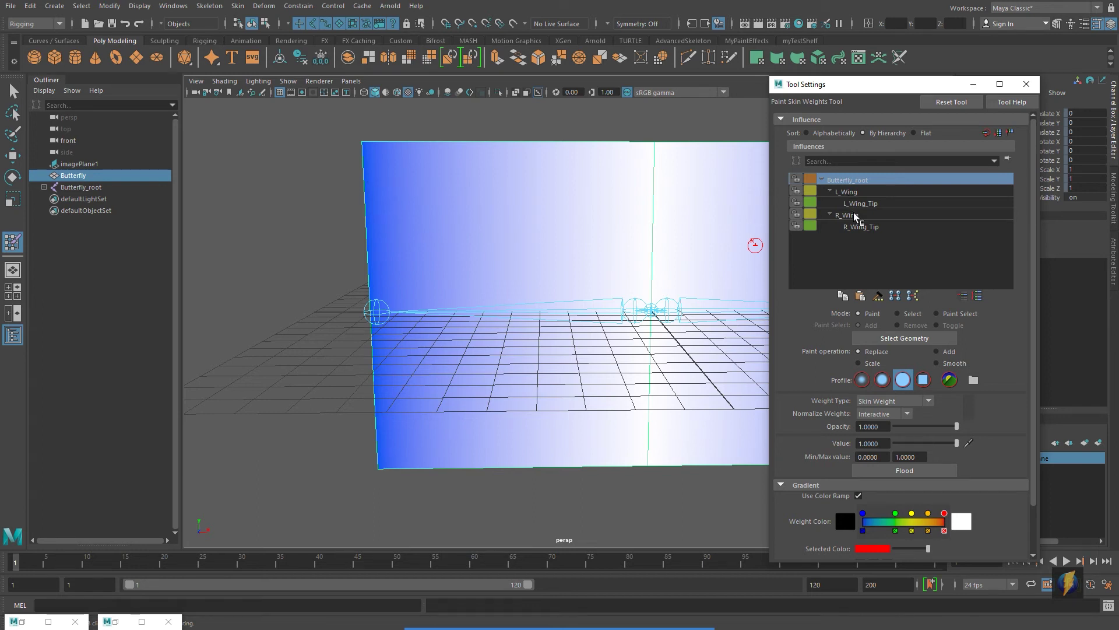
click(854, 193)
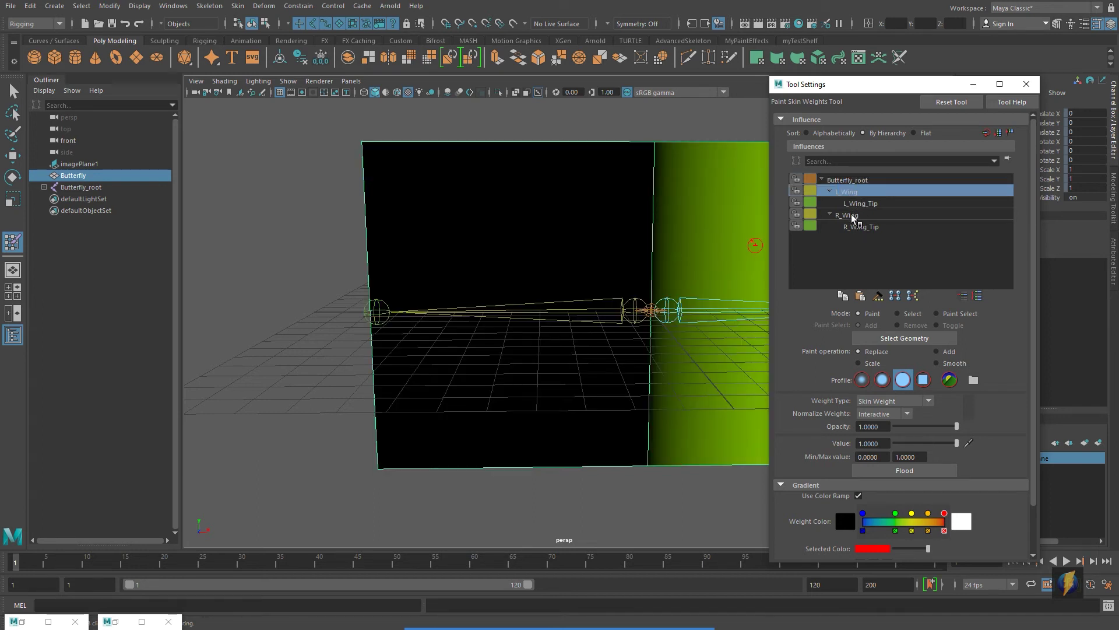
click(852, 217)
click(863, 228)
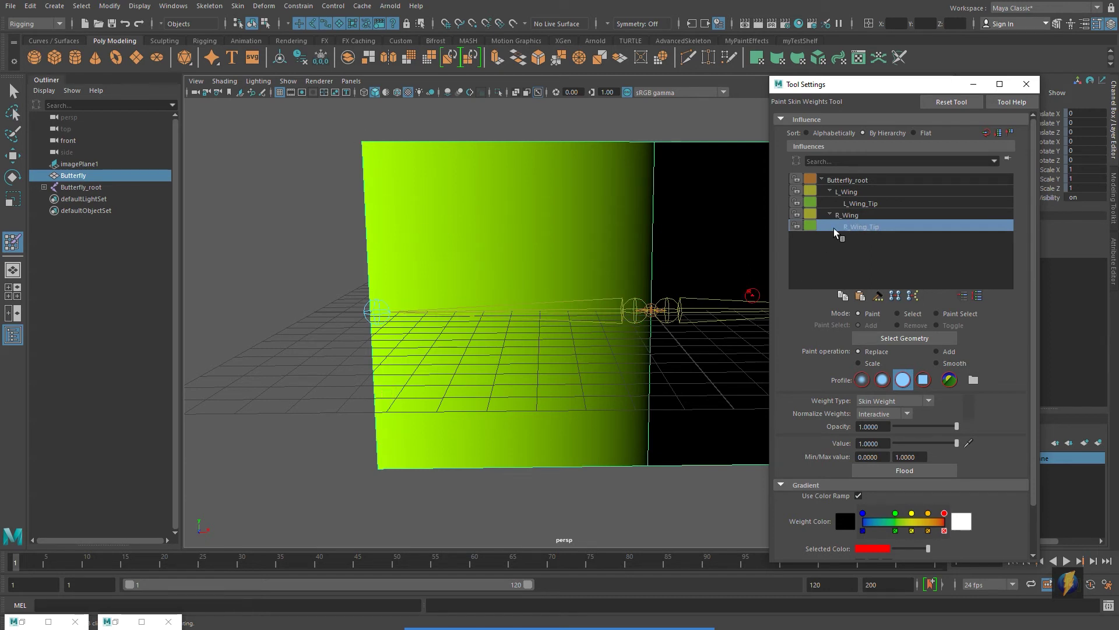
Step: Paint full R_Wing weight, value 1, on the upper and lower outer corners of the R_Wing half of the mesh
click(843, 216)
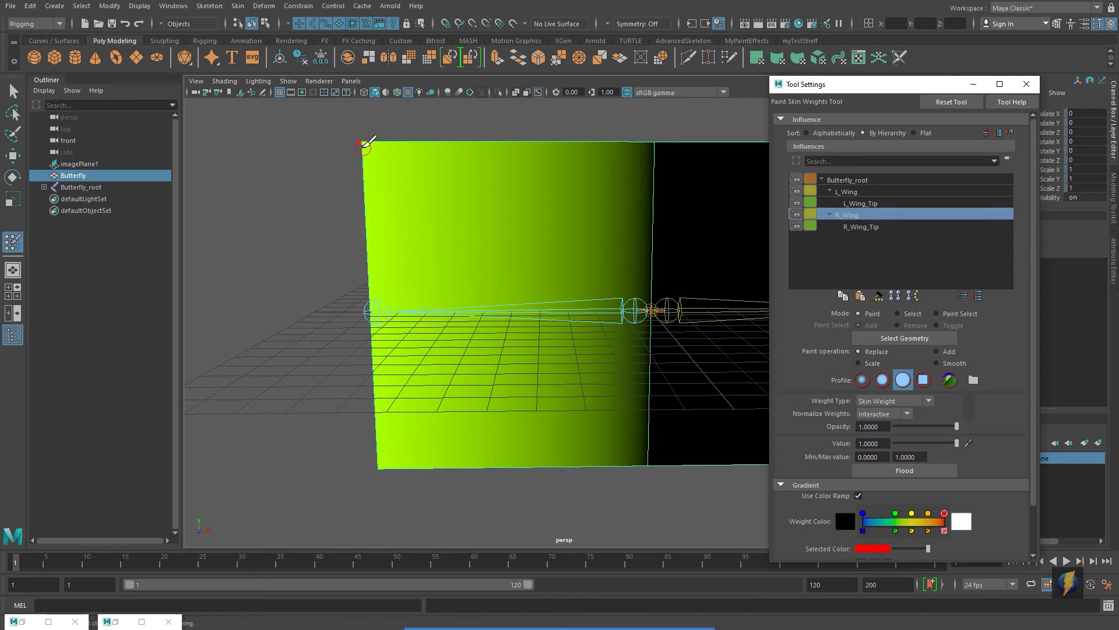
click(381, 453)
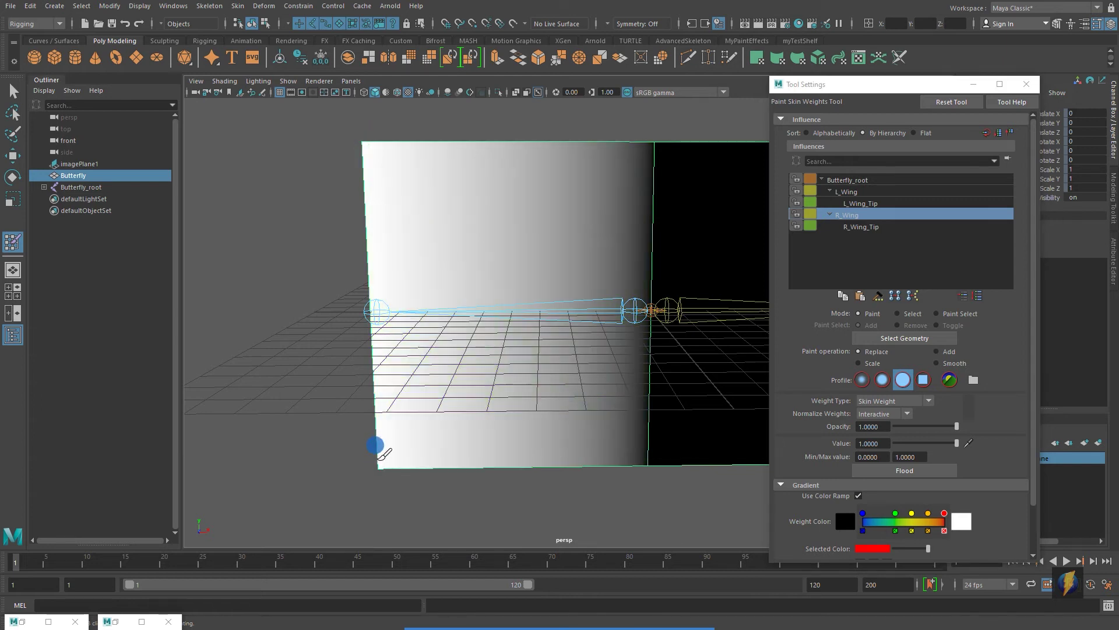
alt+middle_drag(495, 378, 339, 380)
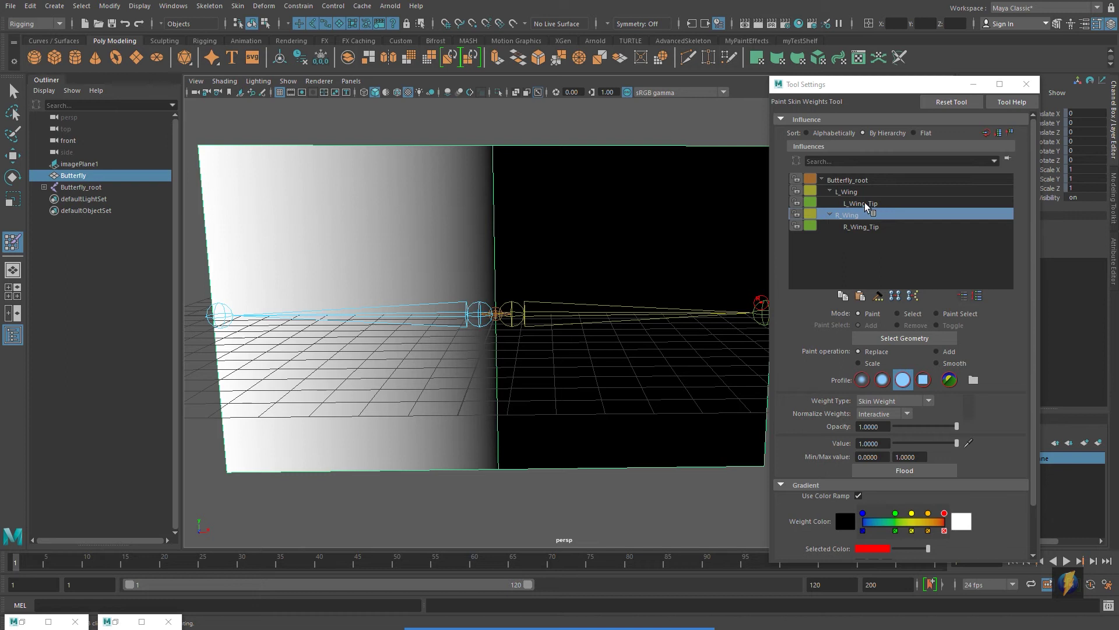
Step: Paint full L_Wing weight, value 1, on the outer corners of the other half, and leave the weight painting tool
click(849, 192)
alt+drag(668, 252, 525, 257)
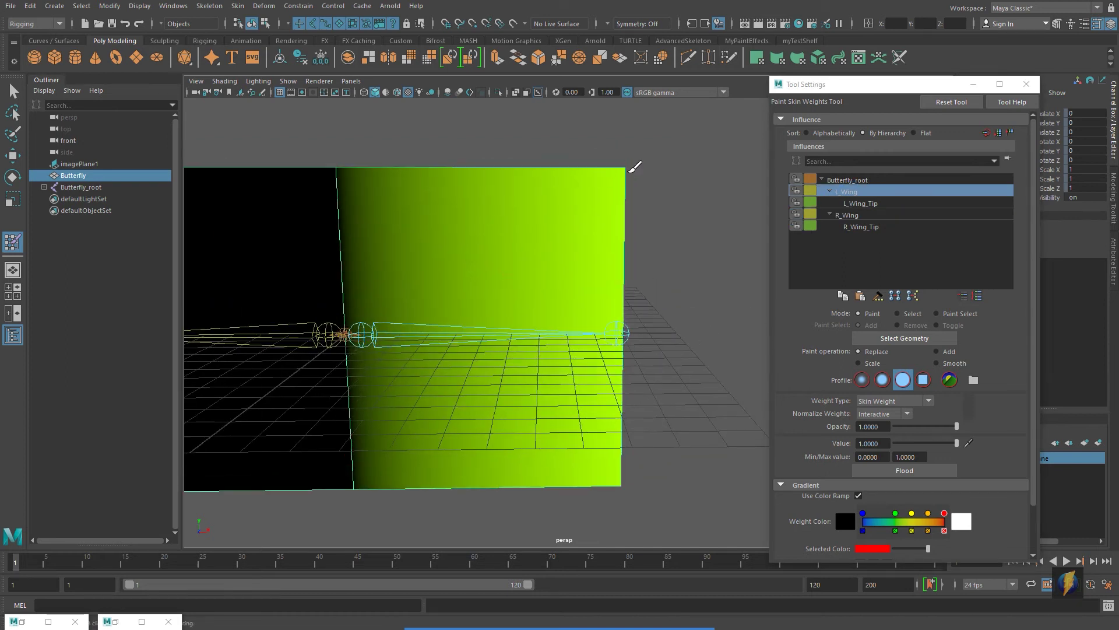
click(624, 169)
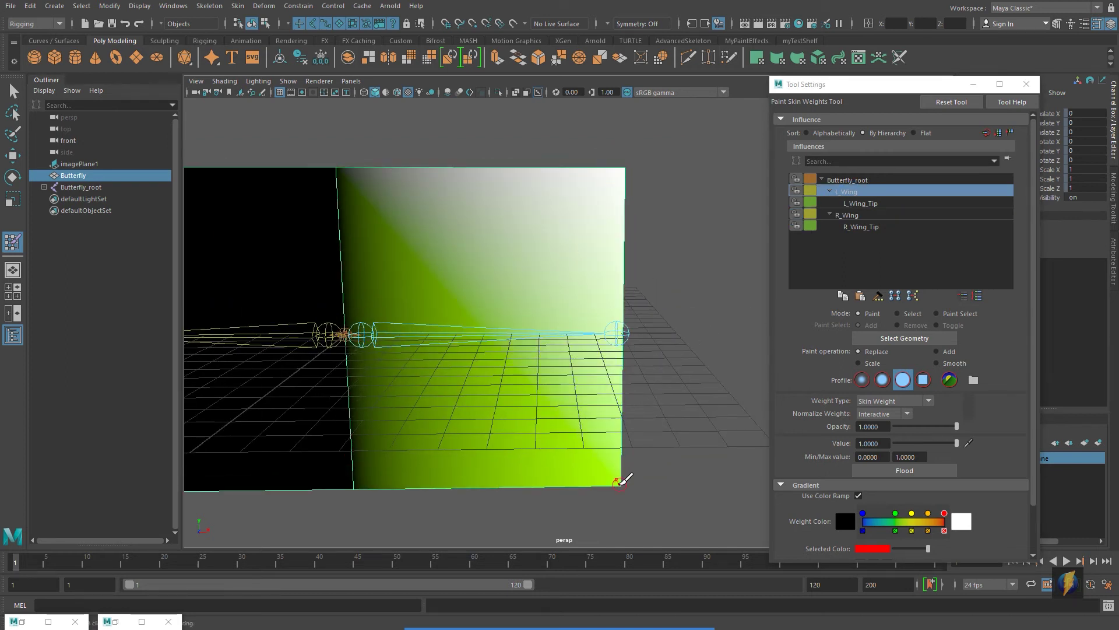
click(623, 476)
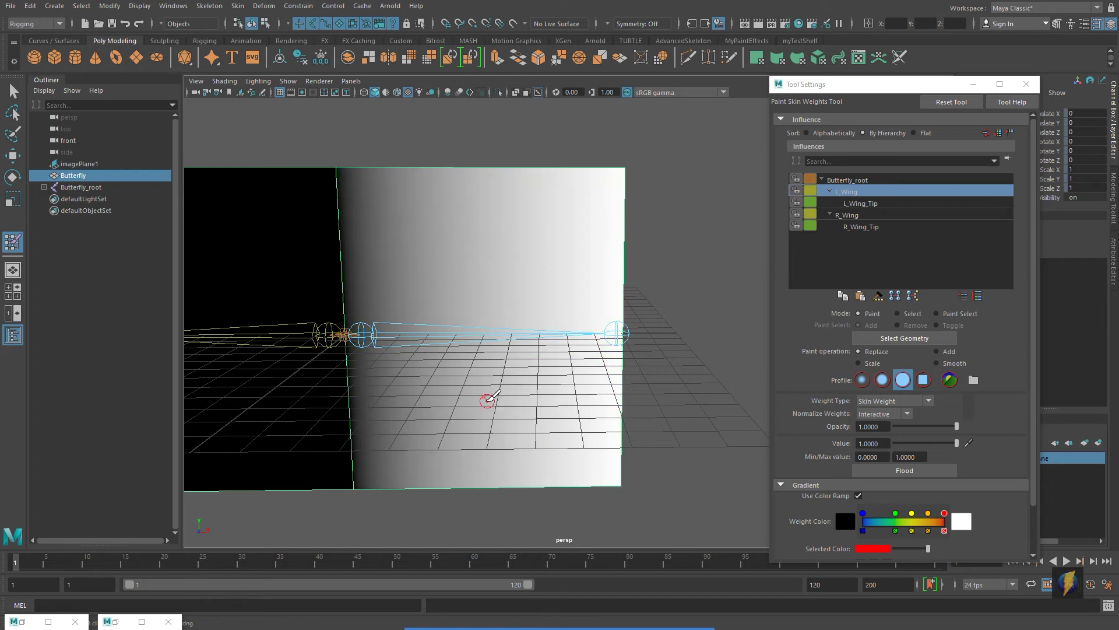
alt+middle_drag(487, 400, 536, 394)
alt+drag(537, 394, 642, 387)
mouse_move(570, 392)
alt+mouse_down()
mouse_move(558, 386)
mouse_move(582, 392)
alt+mouse_up()
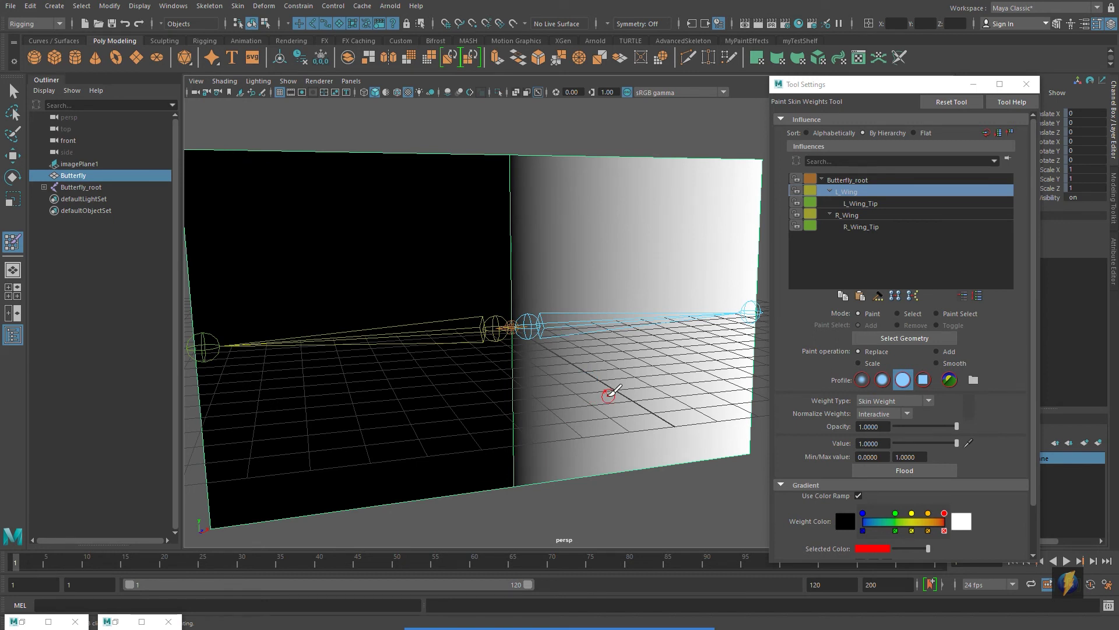
click(1027, 84)
click(13, 91)
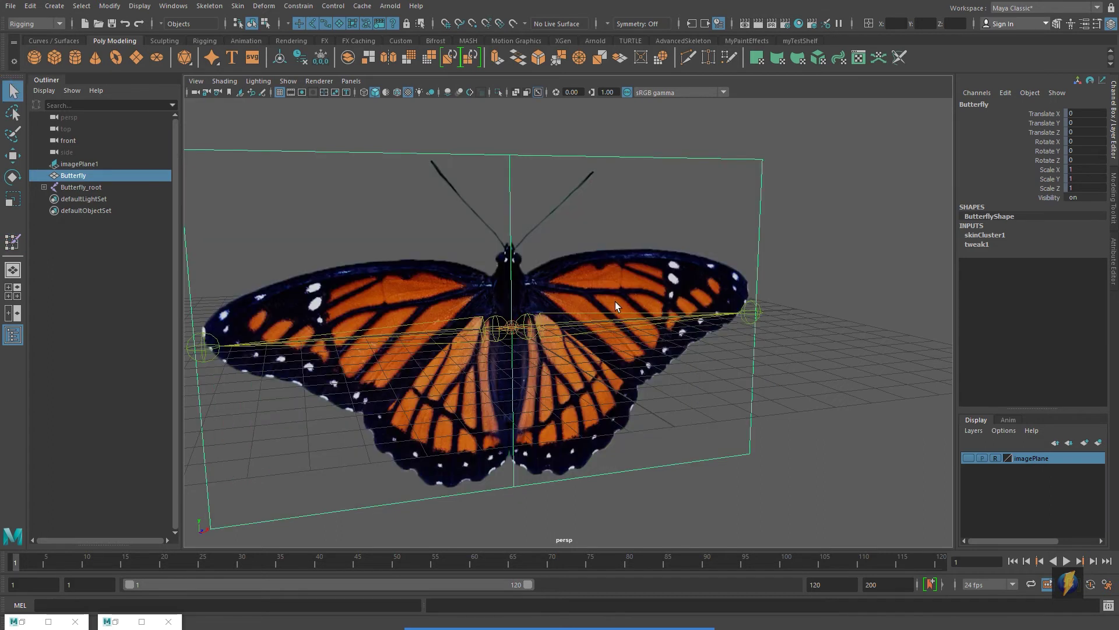
Step: Try rotating the R_Wing and L_Wing joints together to test the wing flap, and undo the rotation
alt+drag(615, 304, 595, 297)
alt+middle_drag(594, 297, 642, 277)
click(607, 311)
shift+click(638, 304)
key(e)
drag(606, 308, 474, 352)
key(ctrl+z)
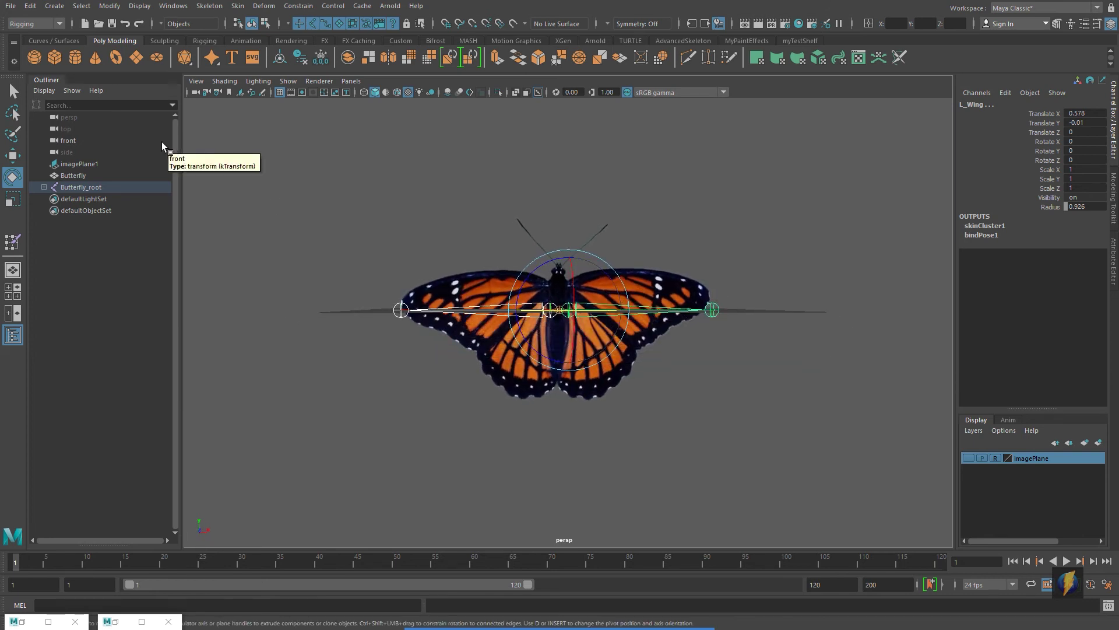
Step: Create a polygon sphere as a butterfly body, stretched to about 3.8 in Scale Y and moved to about -1.21 in Translate Y
click(34, 57)
alt+drag(588, 315, 604, 371)
scroll(604, 372, up, 5)
key(r)
drag(548, 246, 528, 99)
alt+drag(550, 175, 600, 182)
key(w)
drag(569, 242, 630, 300)
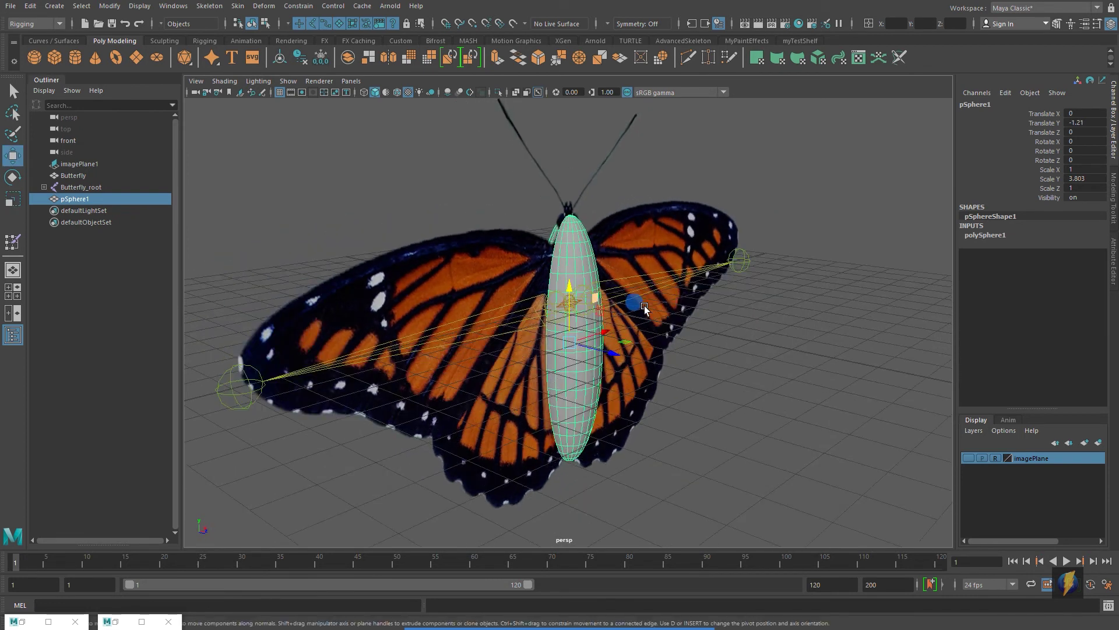
alt+drag(733, 337, 647, 356)
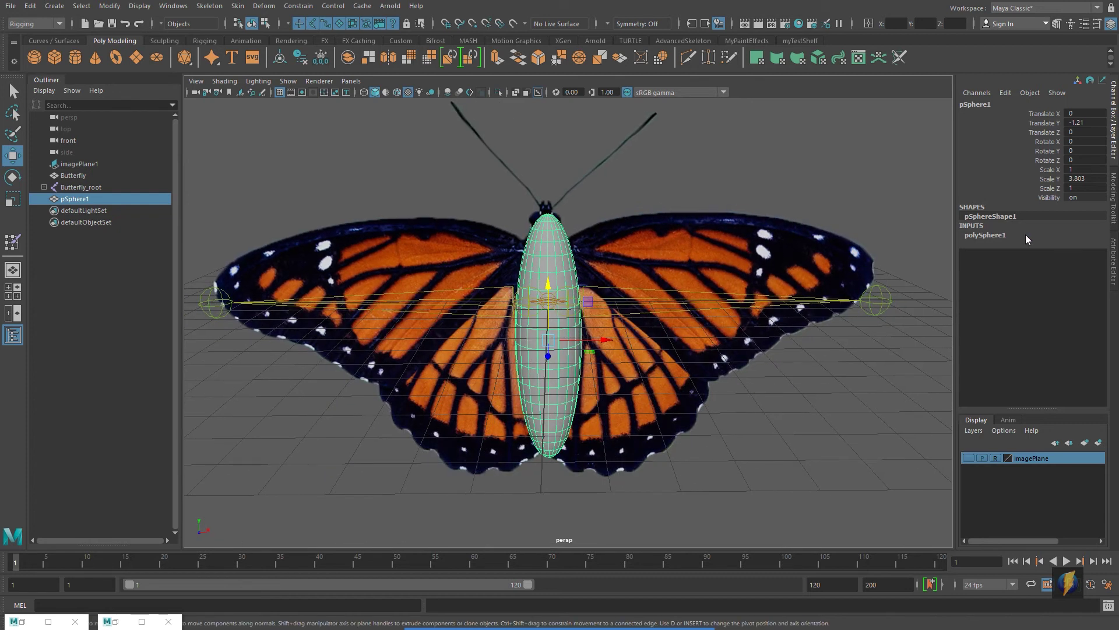
Step: Reduce the body sphere's resolution to 9 axis subdivisions and 8 height subdivisions
click(998, 235)
click(1032, 256)
middle_drag(813, 293, 752, 290)
click(1034, 263)
middle_drag(841, 288, 764, 290)
alt+drag(764, 290, 466, 278)
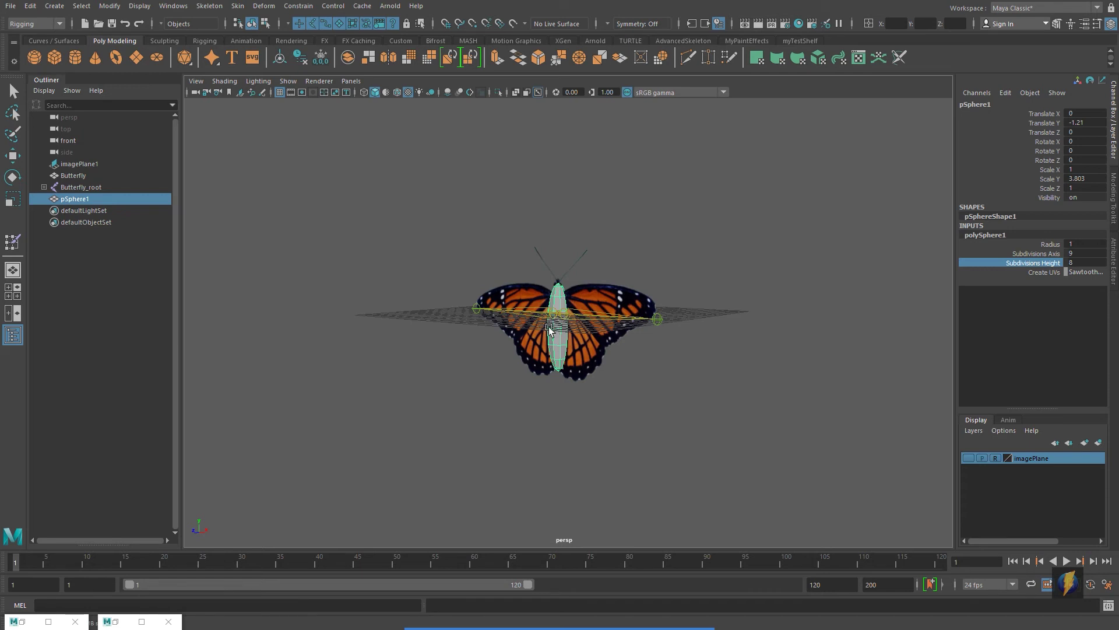
alt+right_drag(437, 393, 800, 371)
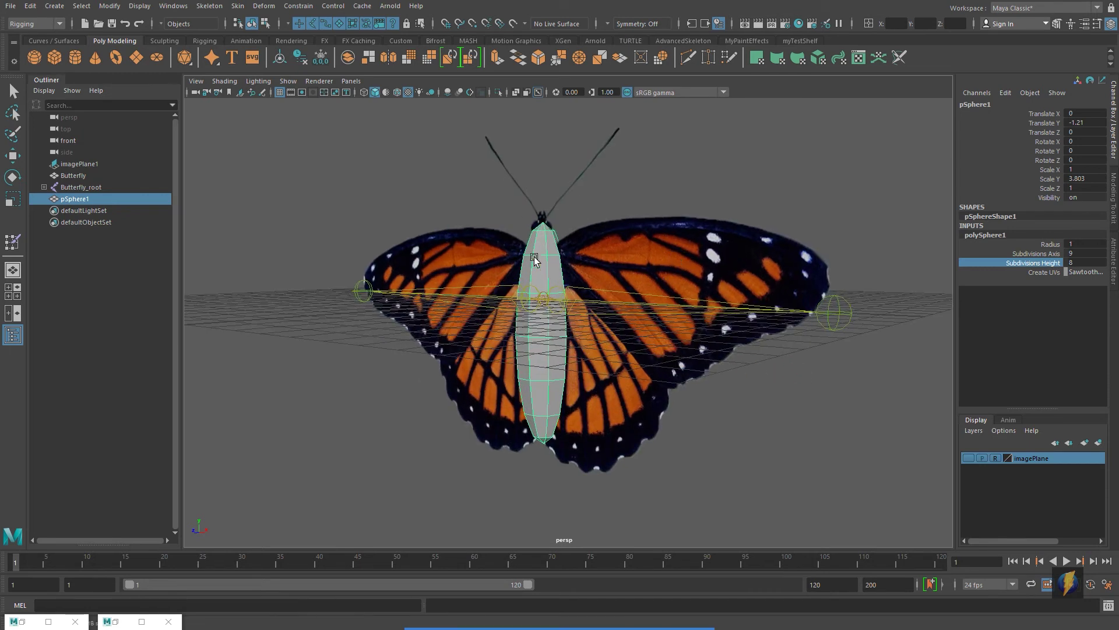
alt+drag(537, 341, 626, 344)
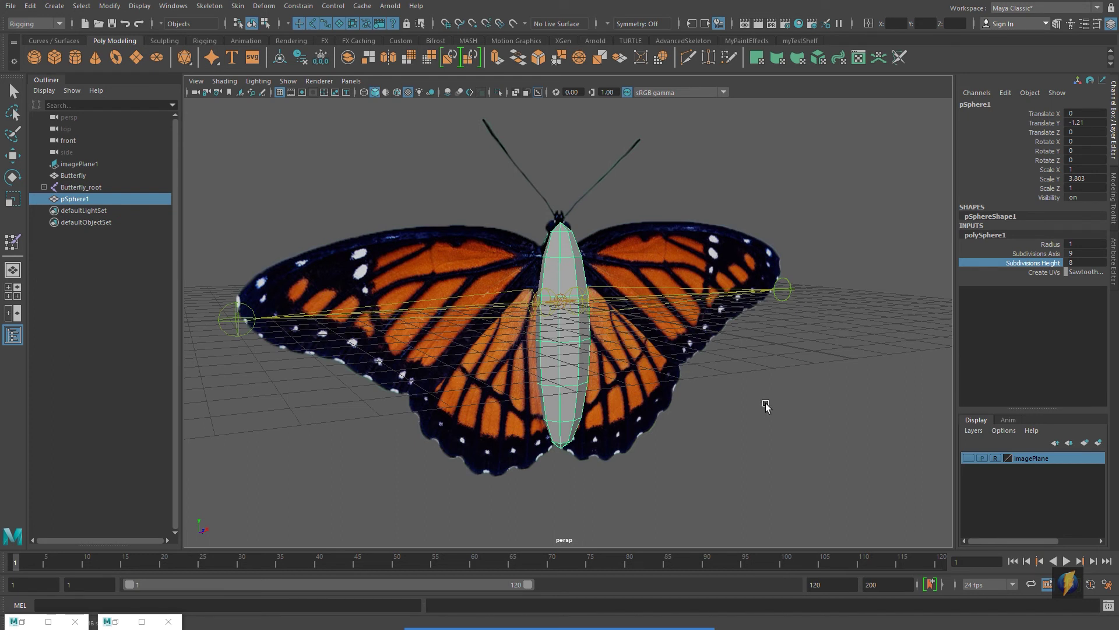
Step: Delete the stretched body sphere from the scene
key(w)
click(649, 383)
click(581, 362)
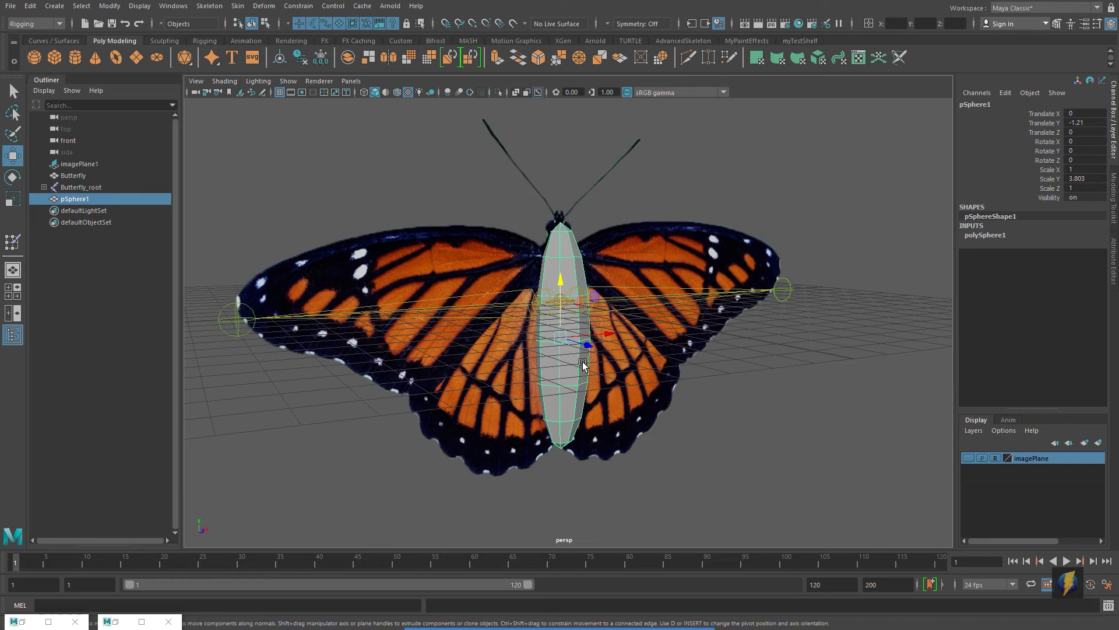
key(Delete)
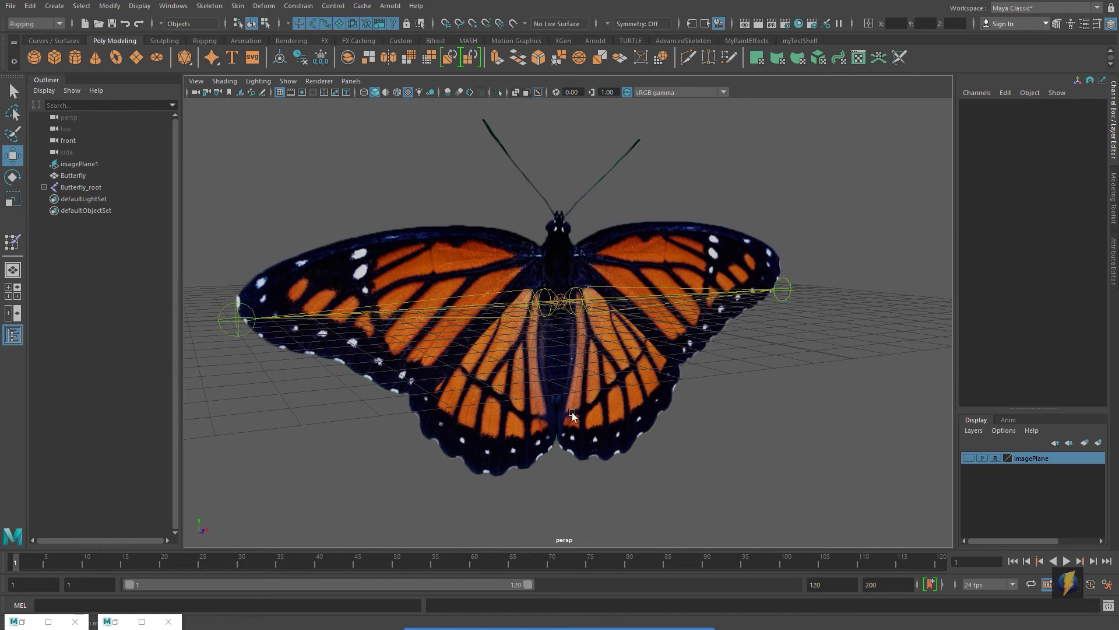
Step: Select the R_Wing and L_Wing joints together and rotate both to about -42.4 degrees in Y
scroll(610, 374, down, 3)
alt+drag(610, 373, 510, 317)
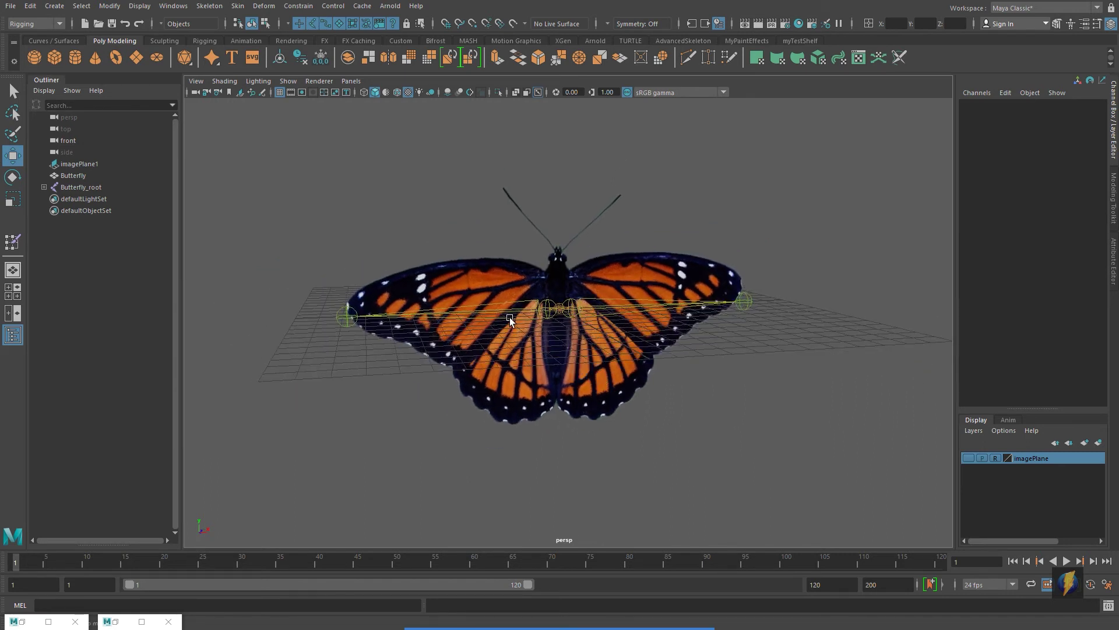
click(505, 312)
click(631, 302)
alt+drag(710, 375, 669, 406)
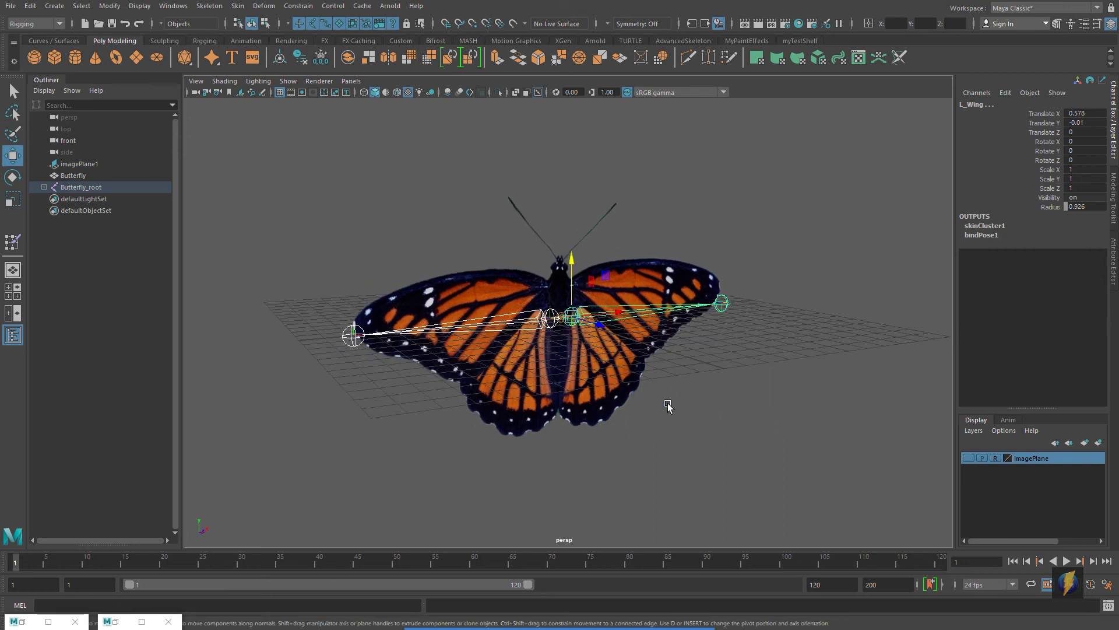
key(e)
alt+drag(635, 364, 617, 387)
drag(586, 340, 534, 351)
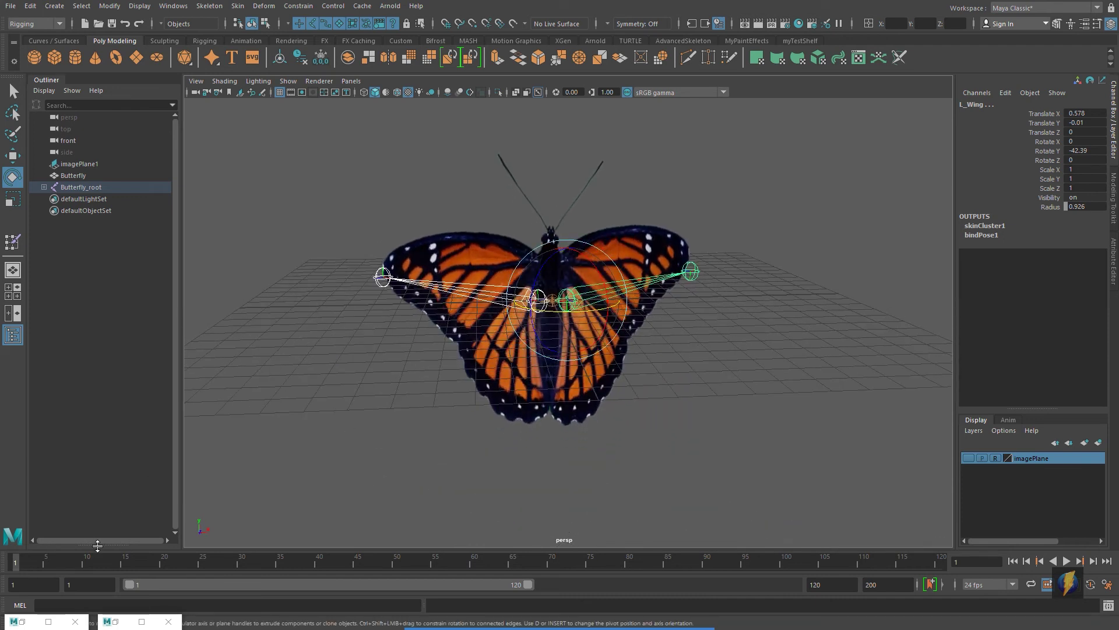
Step: Set the timeline's start frame to 0
click(96, 584)
text(0)
key(Return)
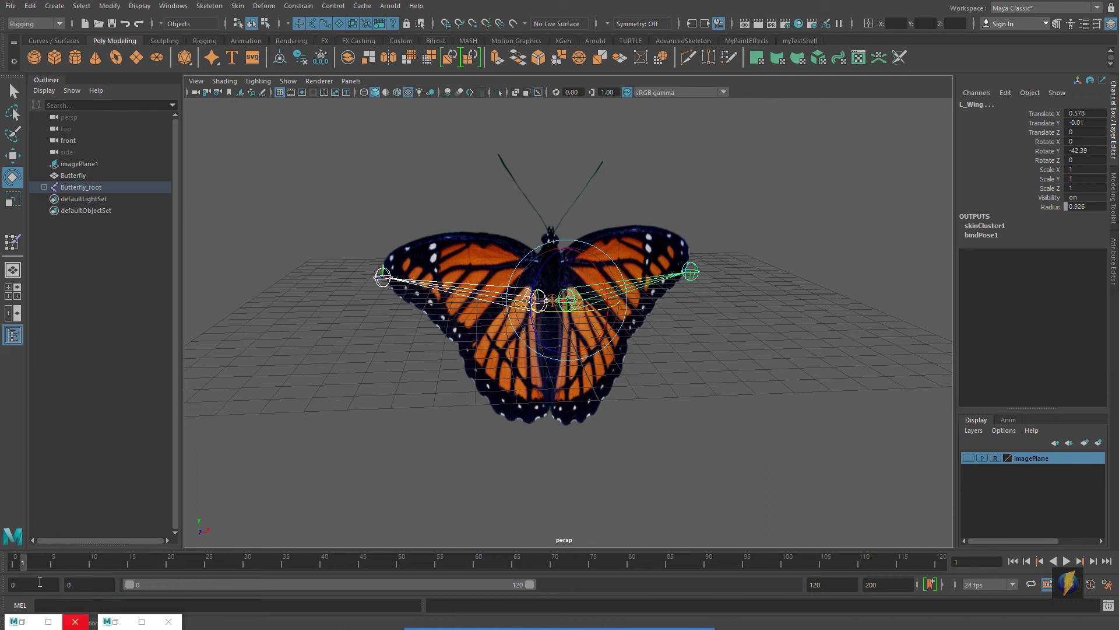
Step: Set a key on both selected wing joints at frame 0 with their Y rotation at -42.39 degrees
click(16, 564)
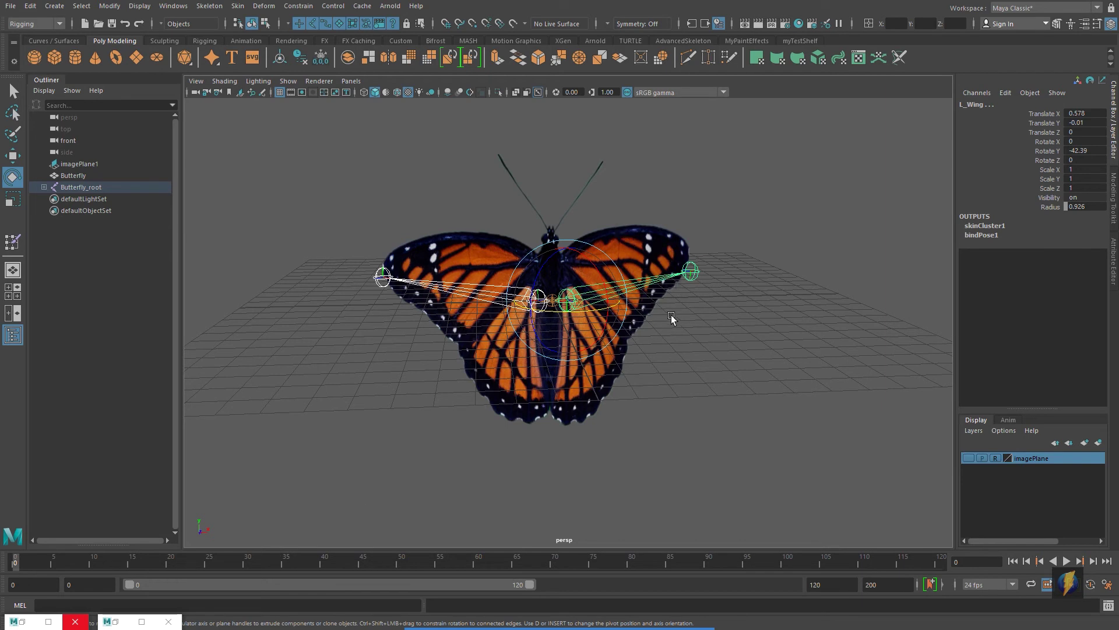
alt+drag(663, 315, 557, 340)
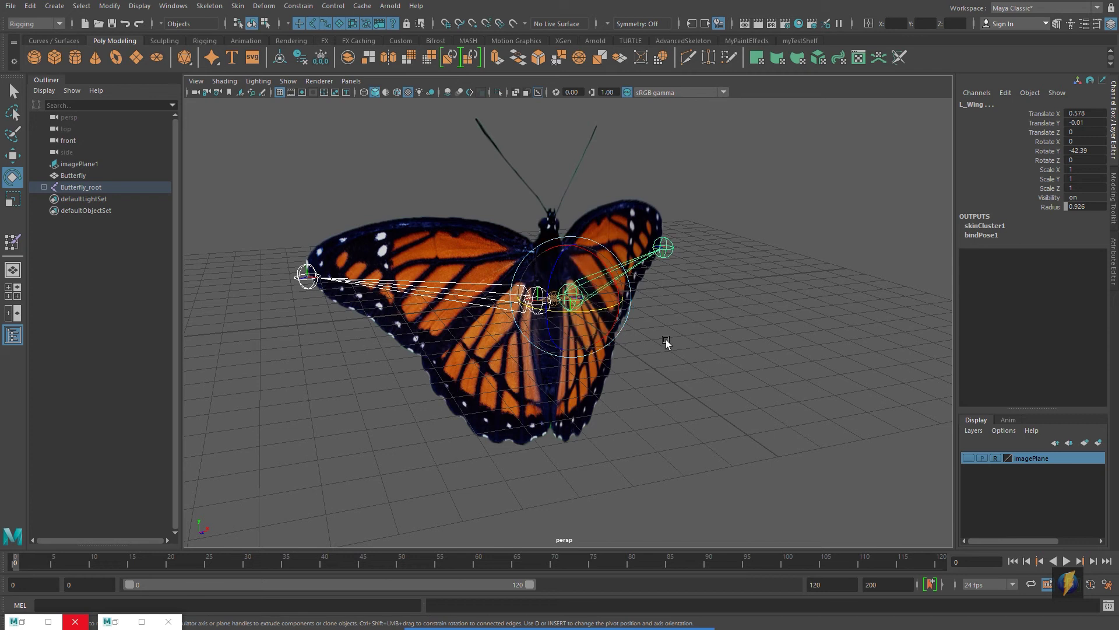
key(s)
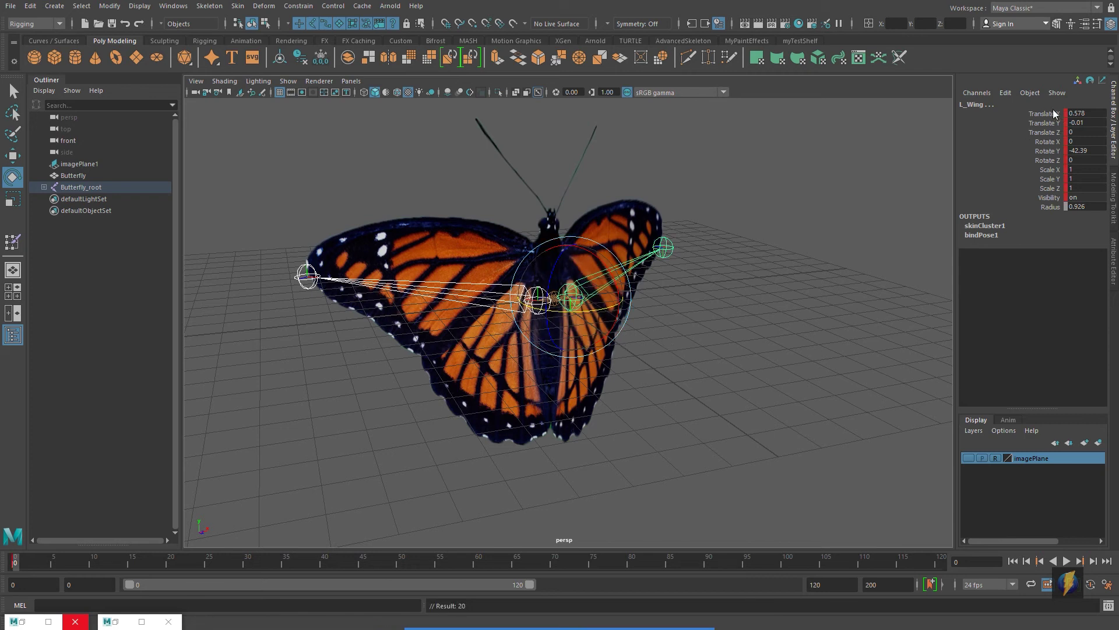
Step: Set a key for the same -42.39 degree wing pose on both wing joints at frame 24
alt+drag(722, 310, 421, 437)
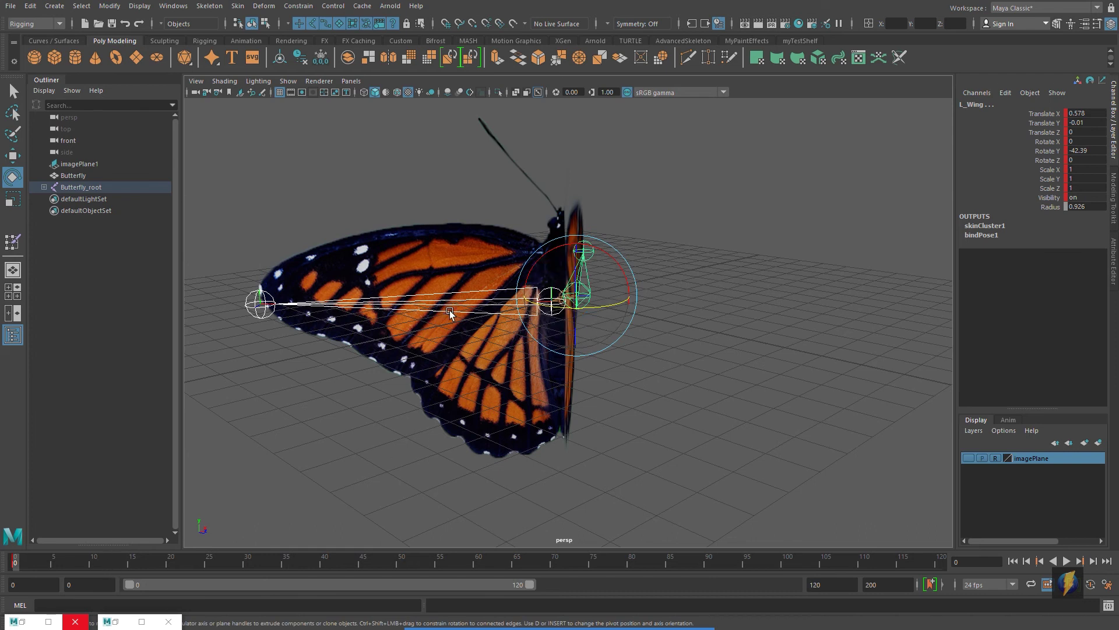
mouse_move(542, 306)
mouse_down()
mouse_move(587, 307)
mouse_move(528, 307)
mouse_up()
alt+drag(599, 326, 10, 558)
alt+drag(701, 287, 667, 326)
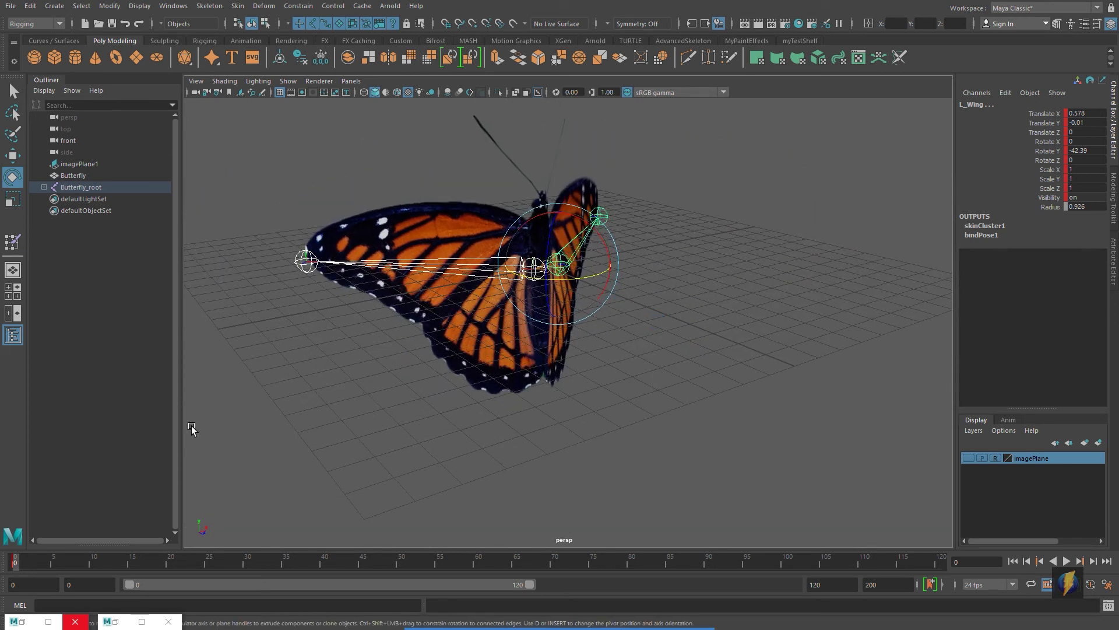
click(1066, 560)
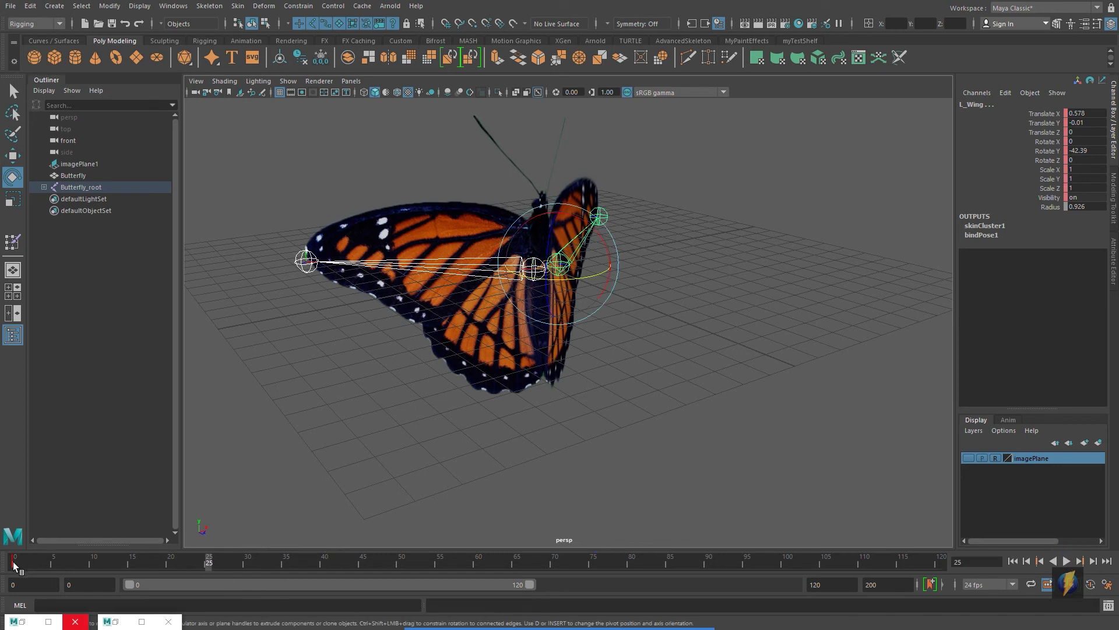
drag(214, 561, 154, 563)
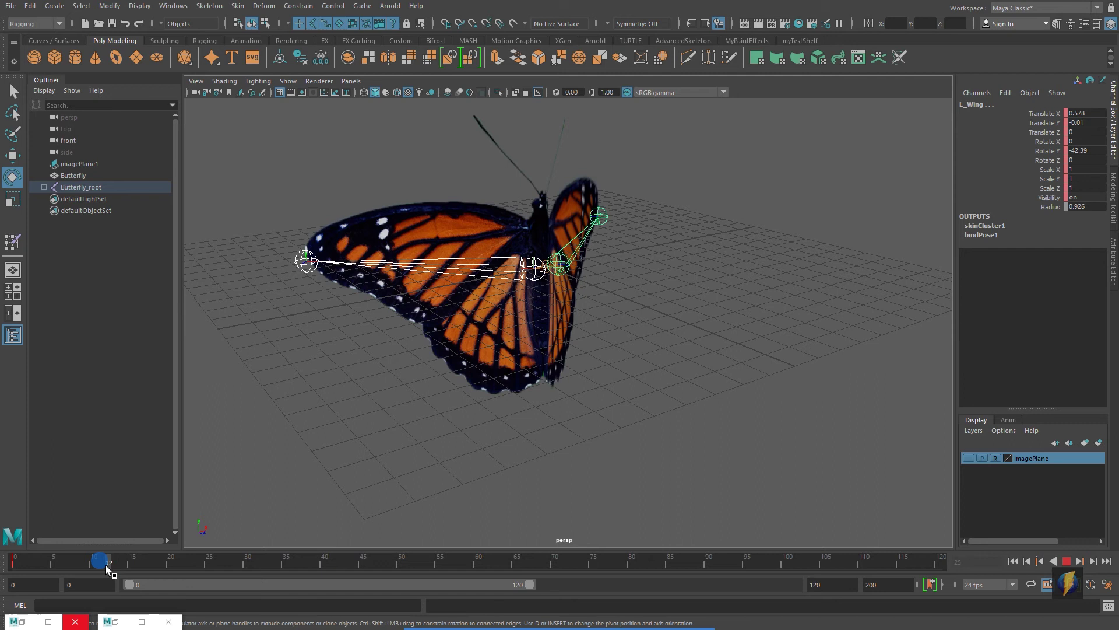
alt+drag(501, 297, 503, 310)
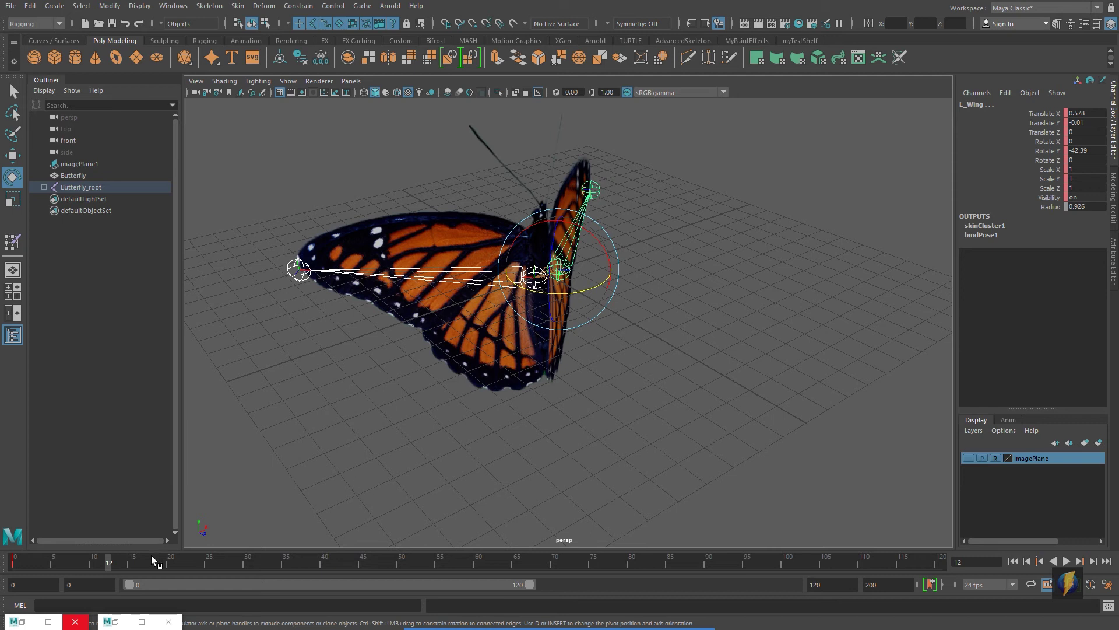
Step: At frame 12, rotate both wing joints to about 55.4 degrees in Y and key the pose
mouse_move(106, 561)
mouse_down()
mouse_move(202, 569)
mouse_move(110, 578)
mouse_up()
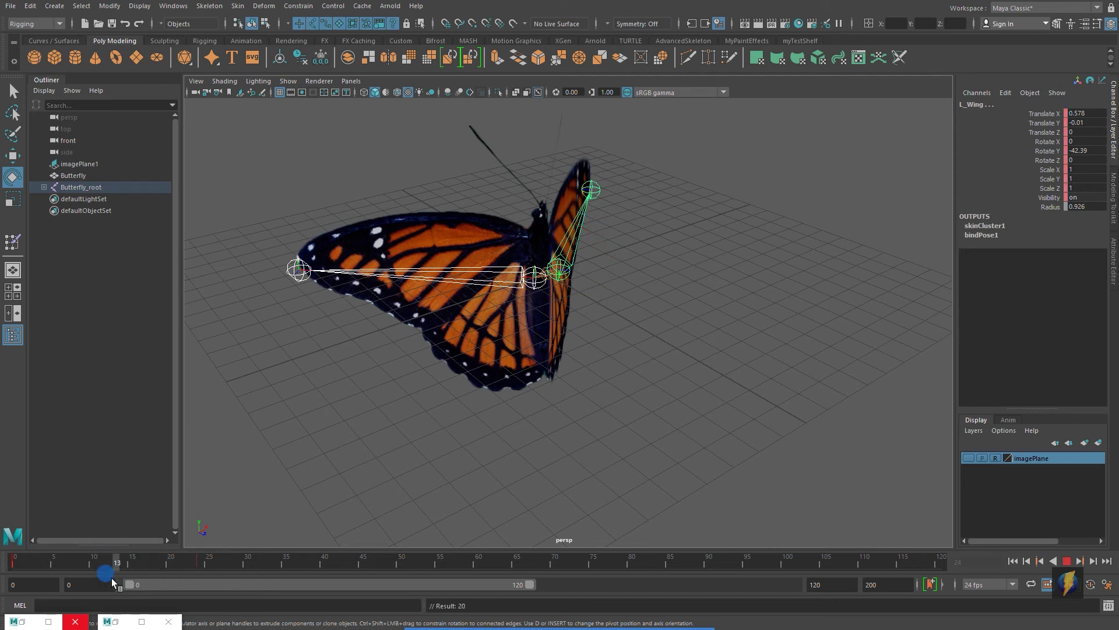
mouse_move(530, 287)
mouse_down()
mouse_move(542, 291)
mouse_move(498, 288)
mouse_move(517, 292)
mouse_up()
alt+drag(586, 295, 555, 280)
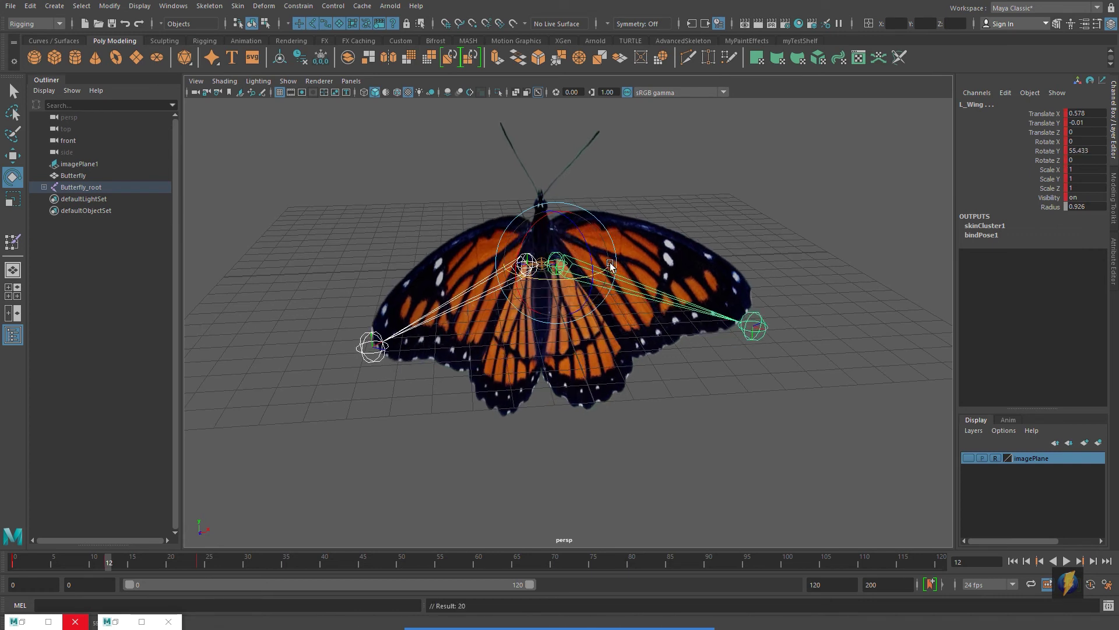
Step: Play the wing-flap animation from the first frame, stop it, and return to the start
alt+drag(658, 350, 720, 386)
click(1013, 561)
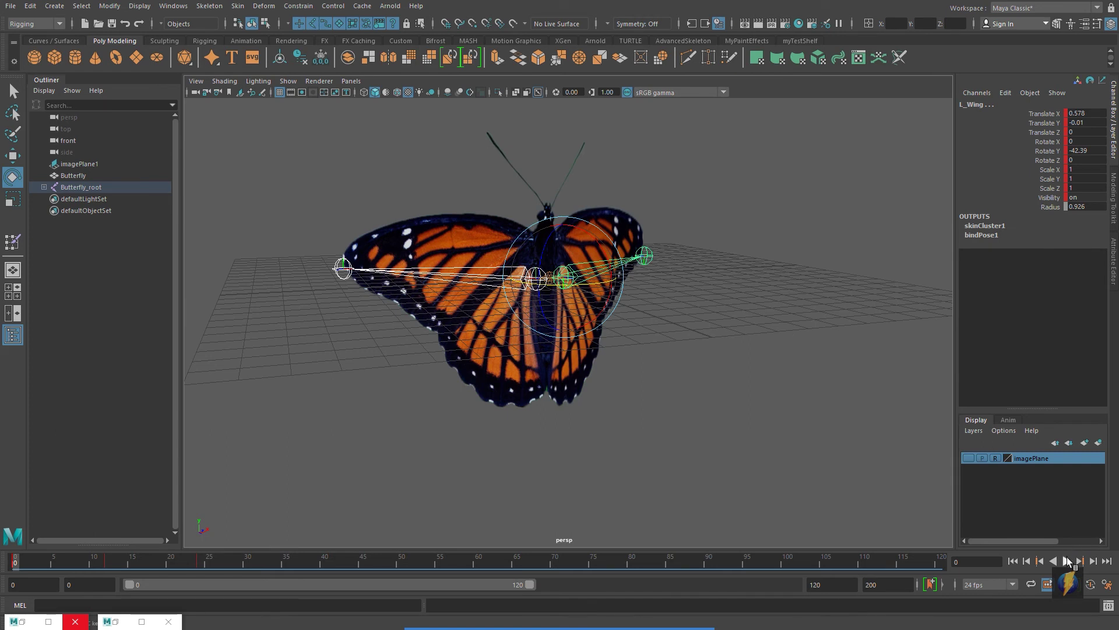
click(1068, 561)
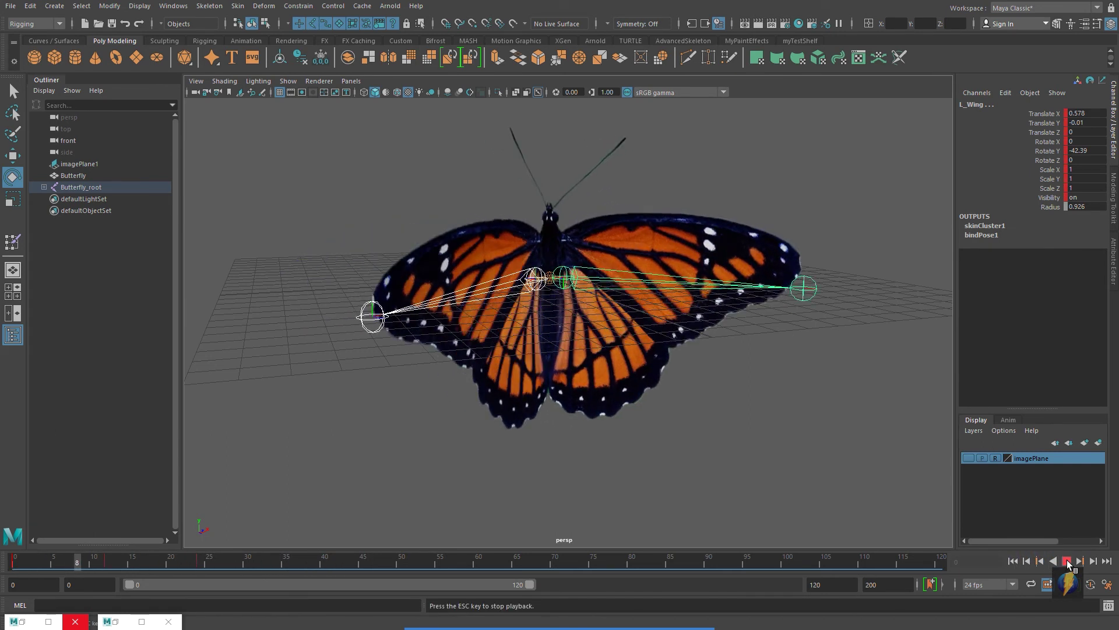
click(1067, 560)
click(1013, 561)
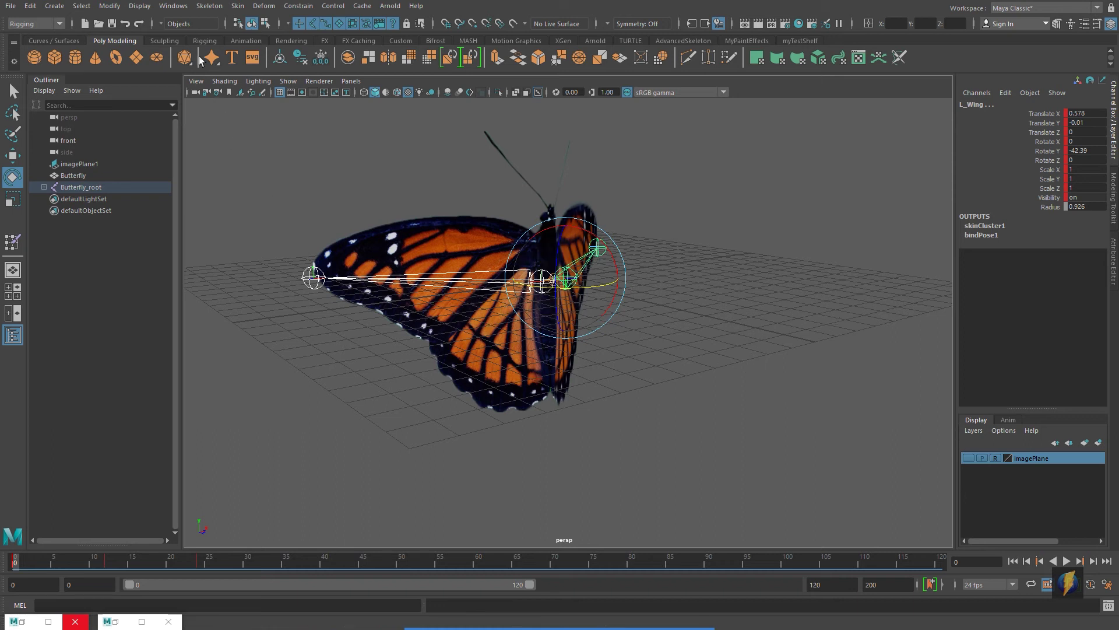
Step: Open the Graph Editor, frame the animation curves, and select the Rotate Y curves of R_Wing and L_Wing
click(171, 6)
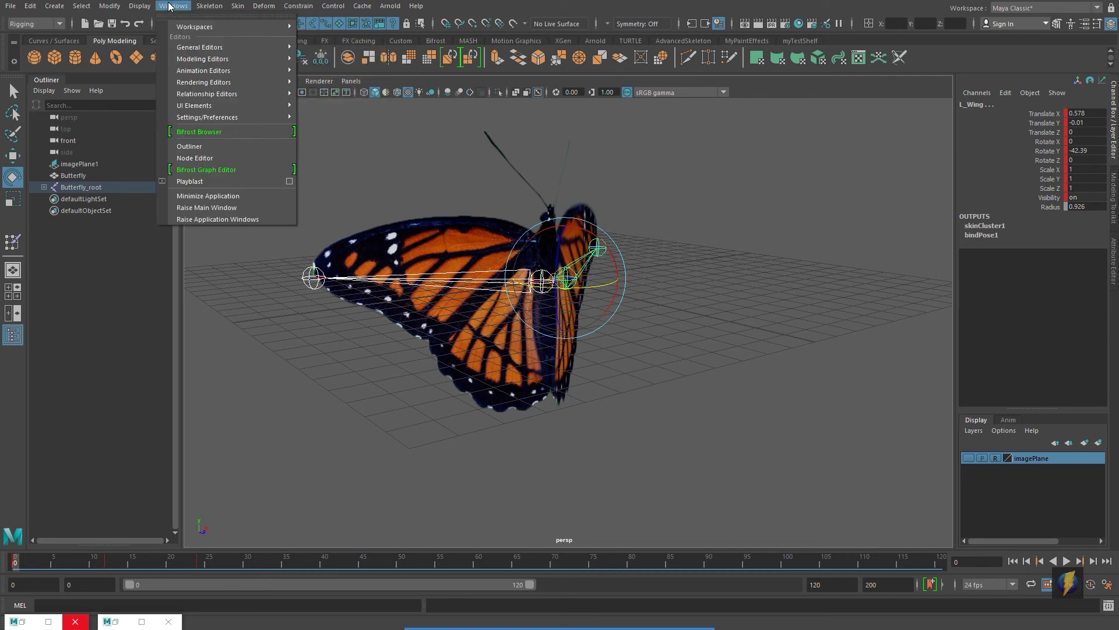
mouse_move(233, 70)
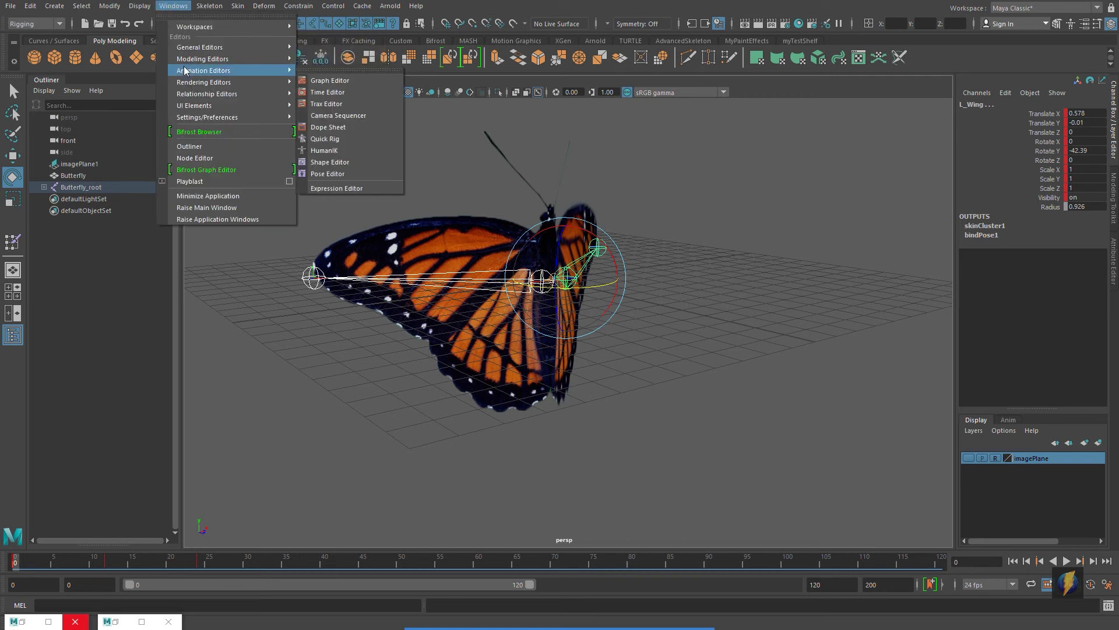
click(347, 81)
key(f)
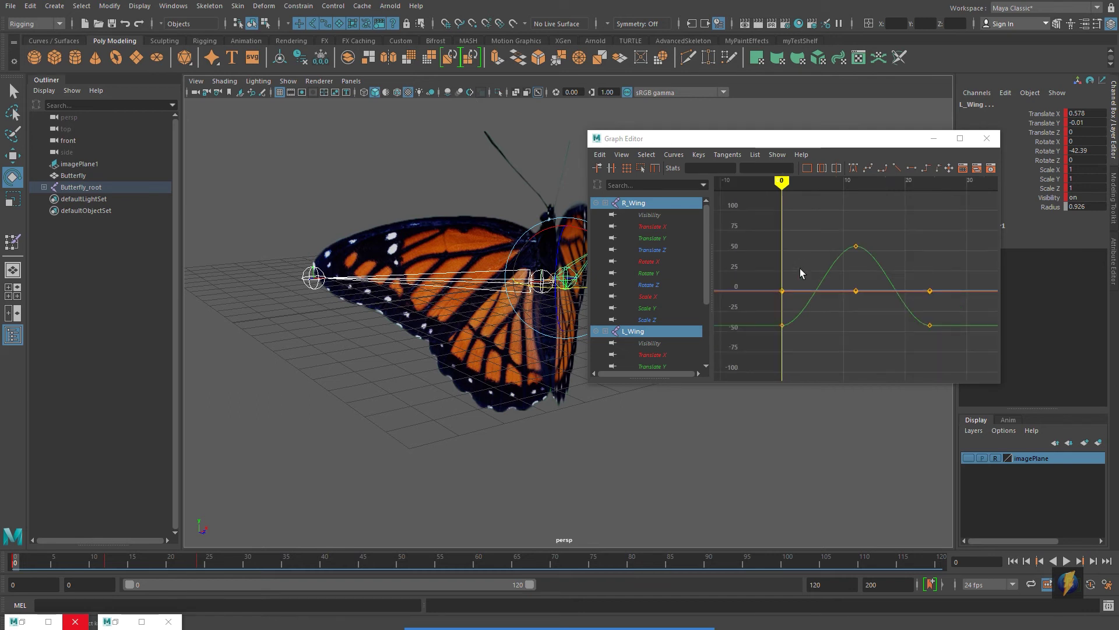
drag(820, 260, 845, 285)
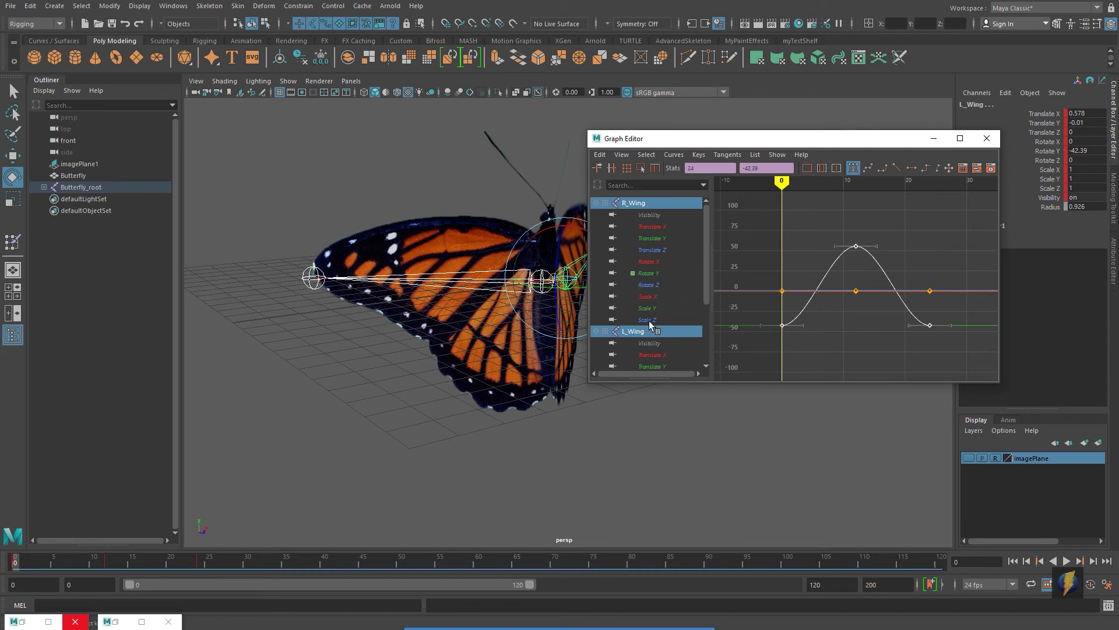
scroll(659, 319, down, 3)
Step: Try rotating both wing joints about Y at frame 0, and undo the rotation
drag(682, 144, 789, 335)
alt+drag(610, 310, 549, 332)
scroll(535, 337, up, 3)
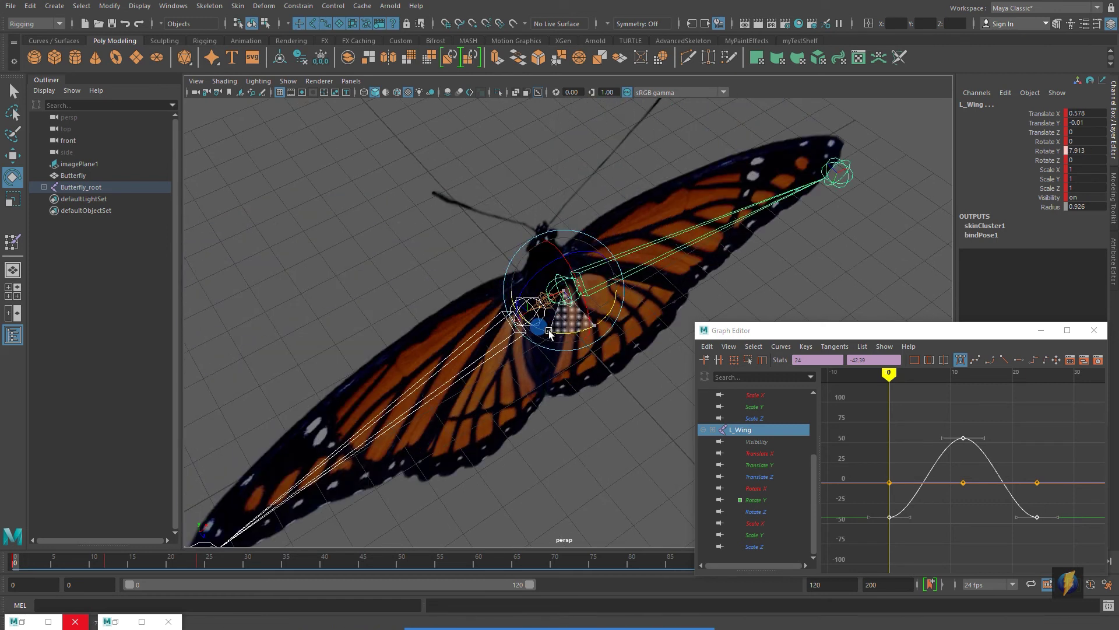
key(ctrl+z)
Step: Enlarge the Graph Editor and set the post infinity of the selected Rotate Y curves to Cycle
drag(768, 333, 623, 191)
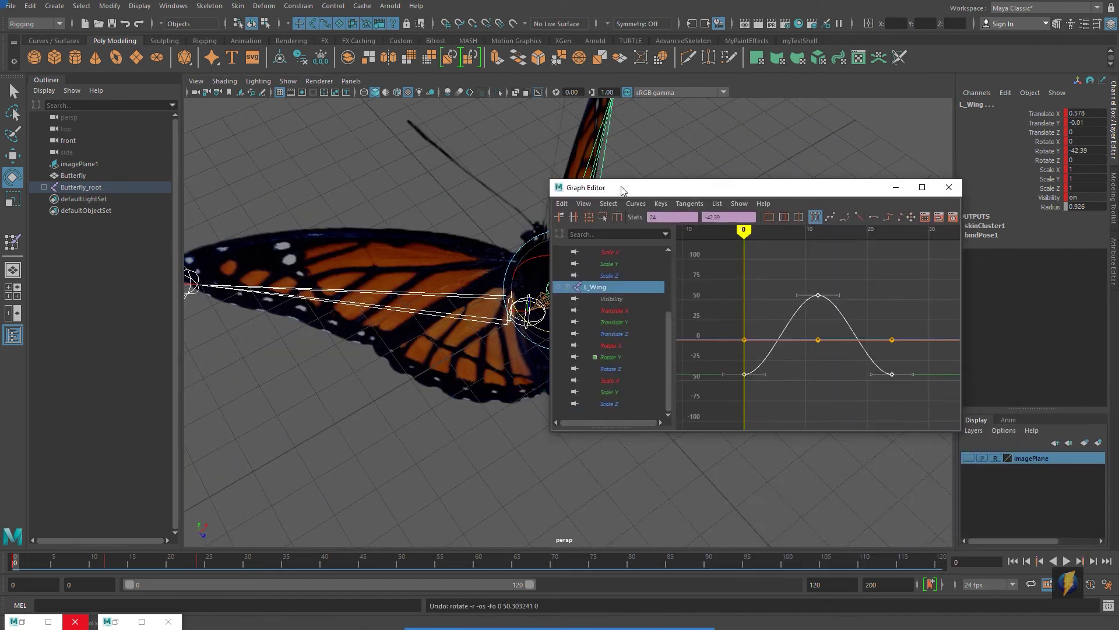
scroll(781, 338, down, 2)
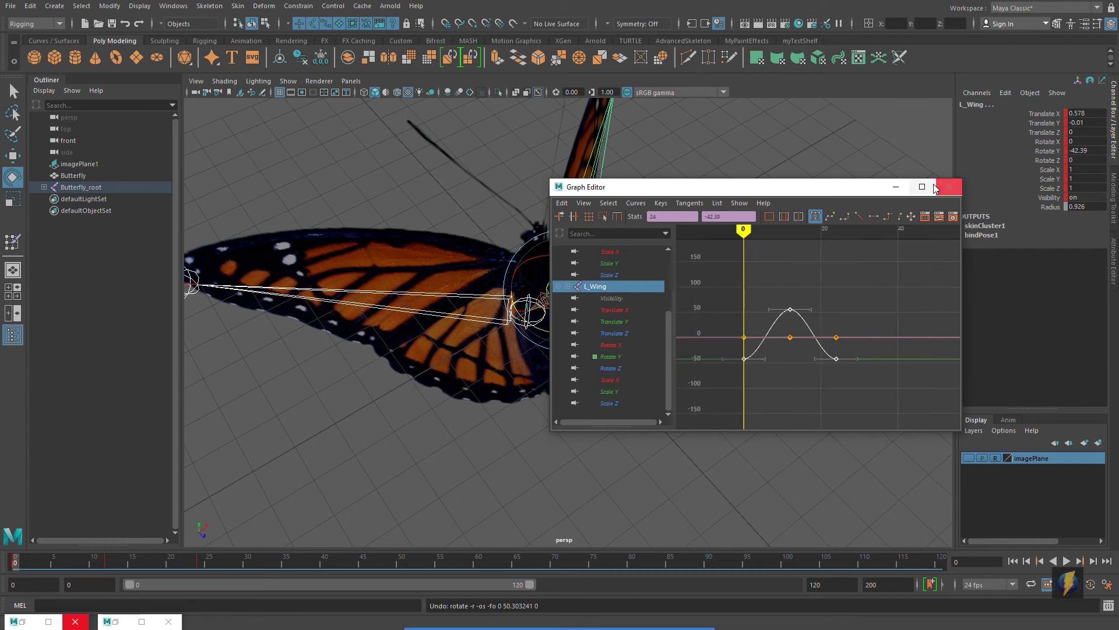
click(921, 187)
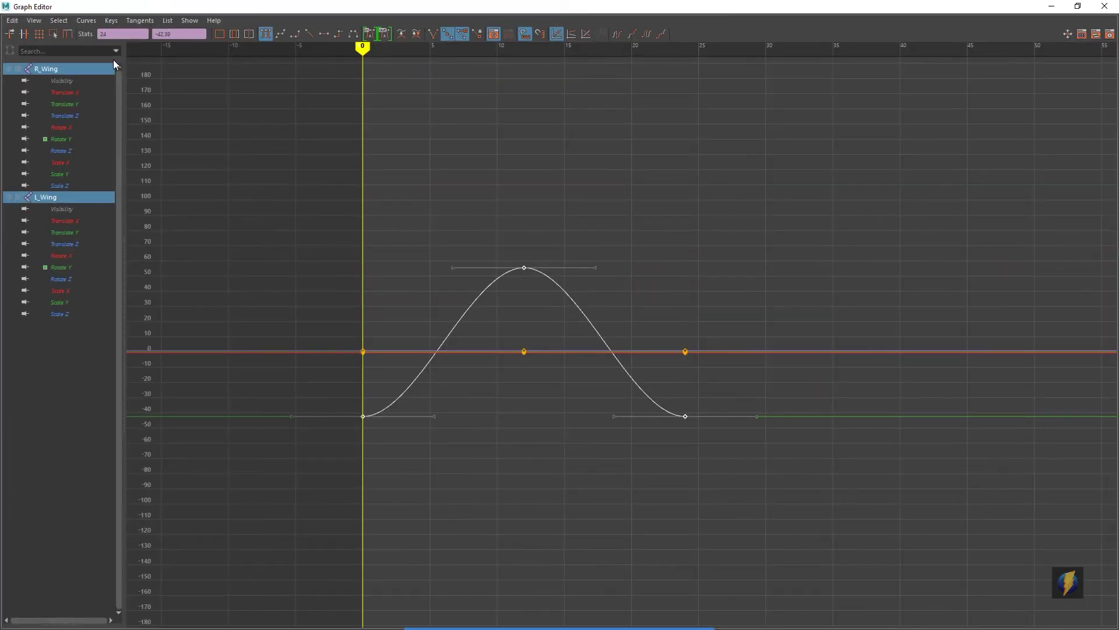
click(86, 21)
mouse_move(97, 56)
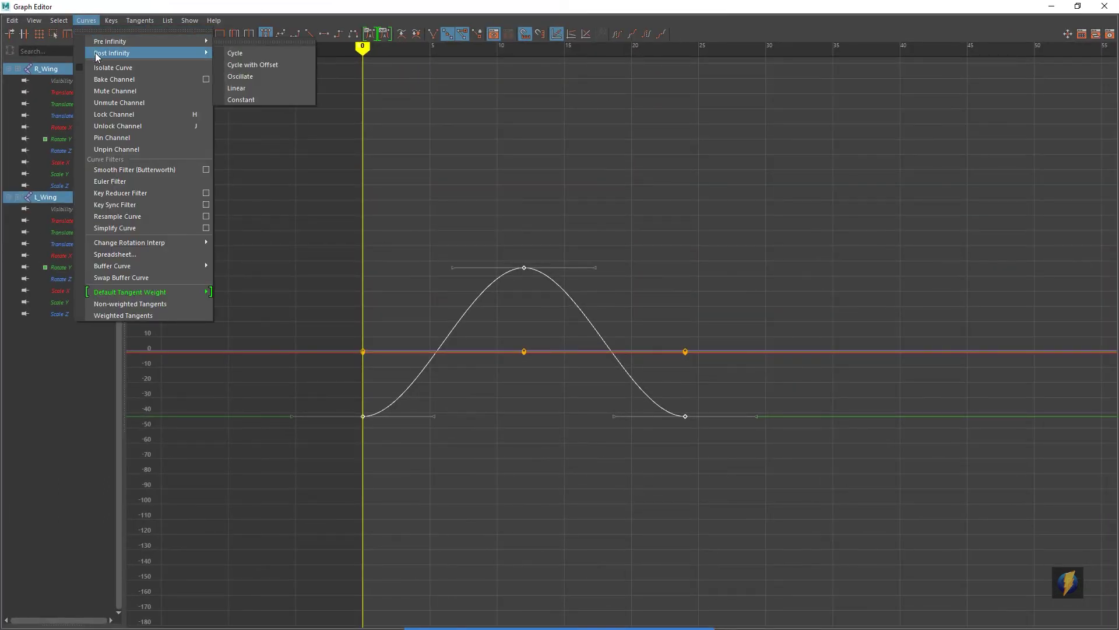
click(231, 53)
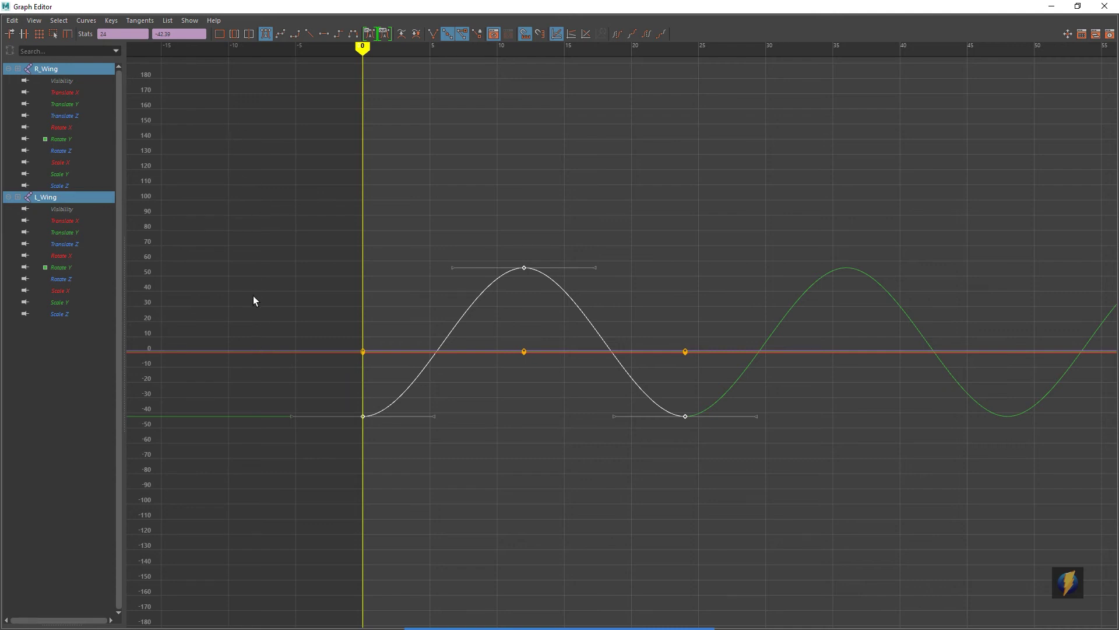
Step: Set the pre infinity of the selected Rotate Y curves to Cycle, and minimize the Graph Editor
alt+middle_drag(299, 274, 542, 273)
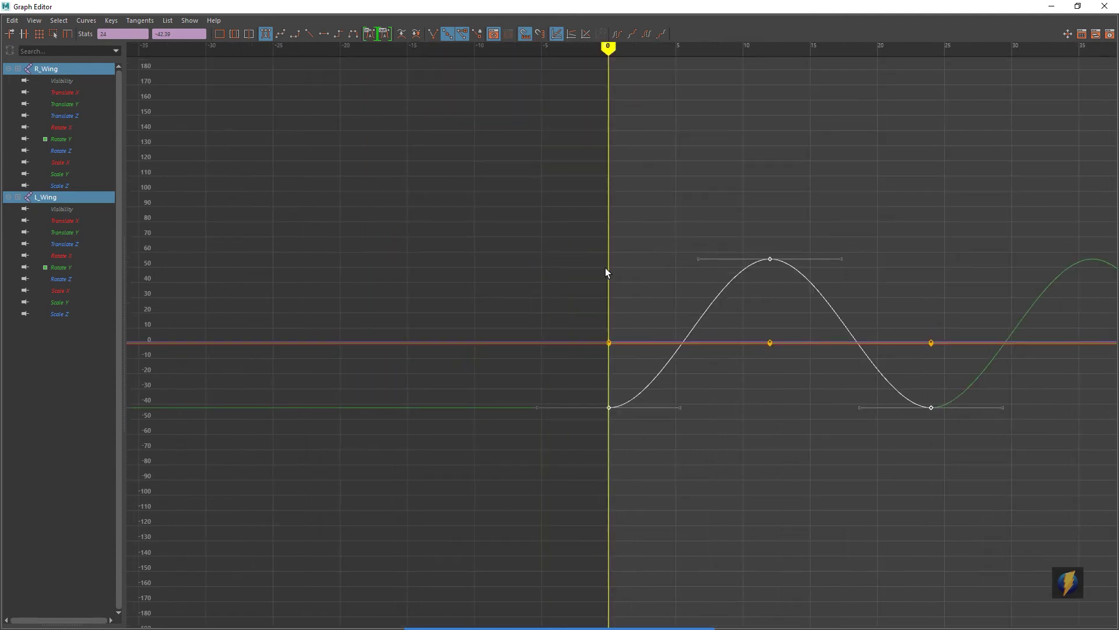
click(85, 21)
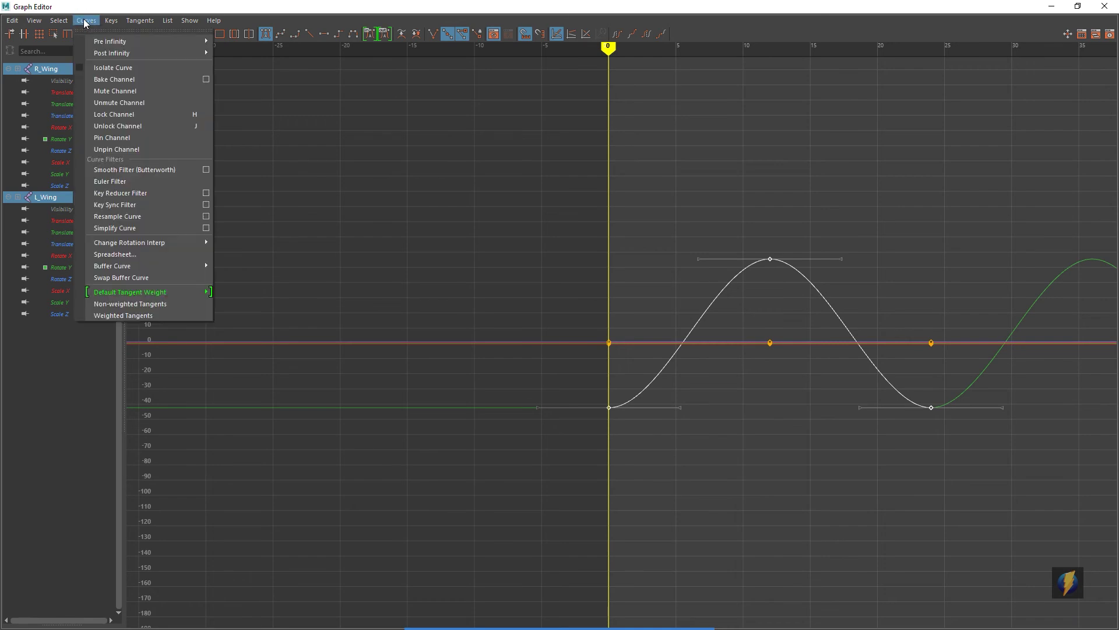
mouse_move(173, 40)
click(250, 39)
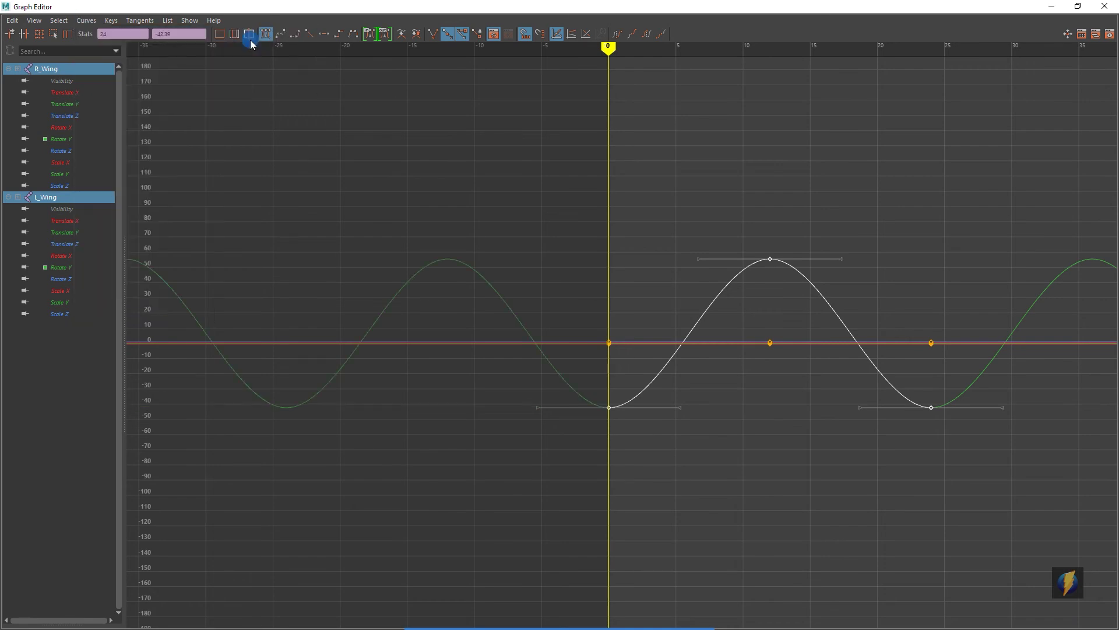
click(1052, 7)
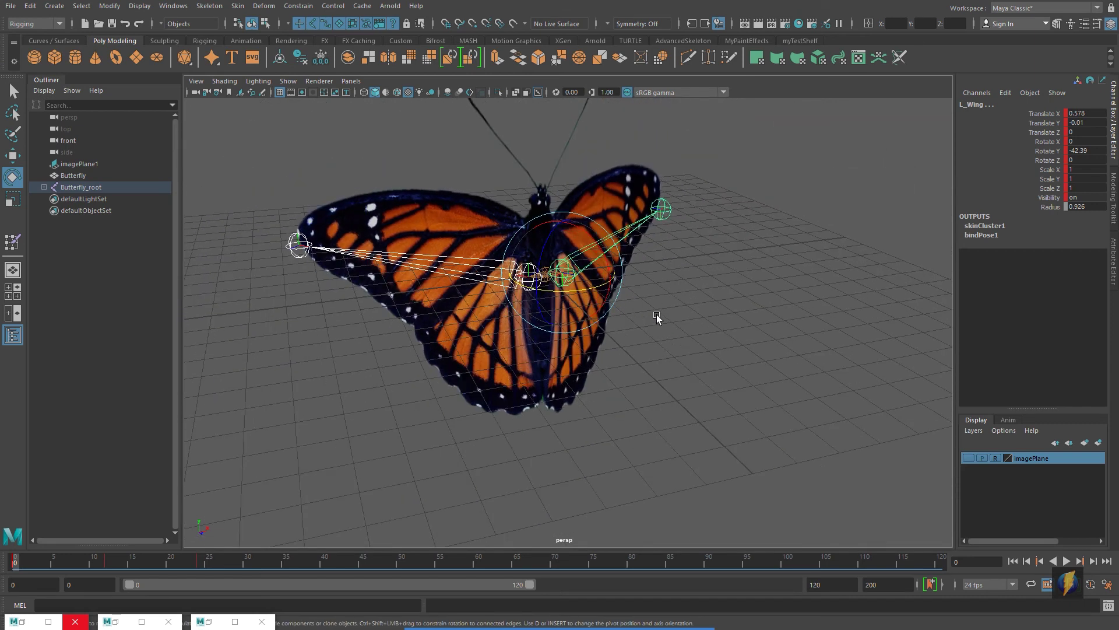
Step: Play the timeline to check that the wing flap repeats, stopping to view the butterfly from another angle
click(1066, 561)
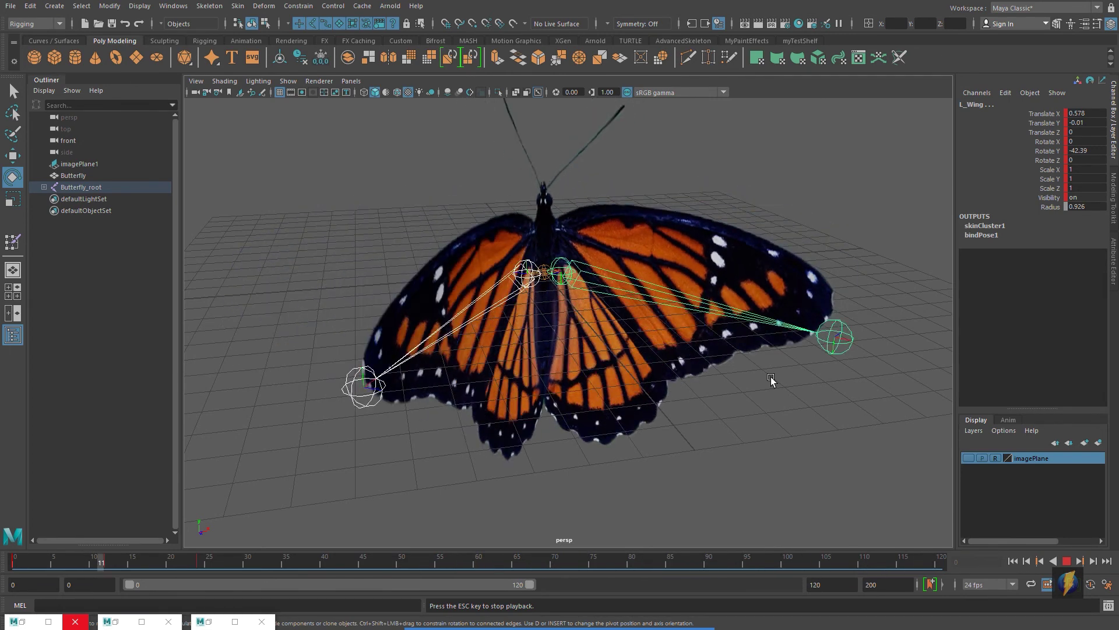
click(1067, 561)
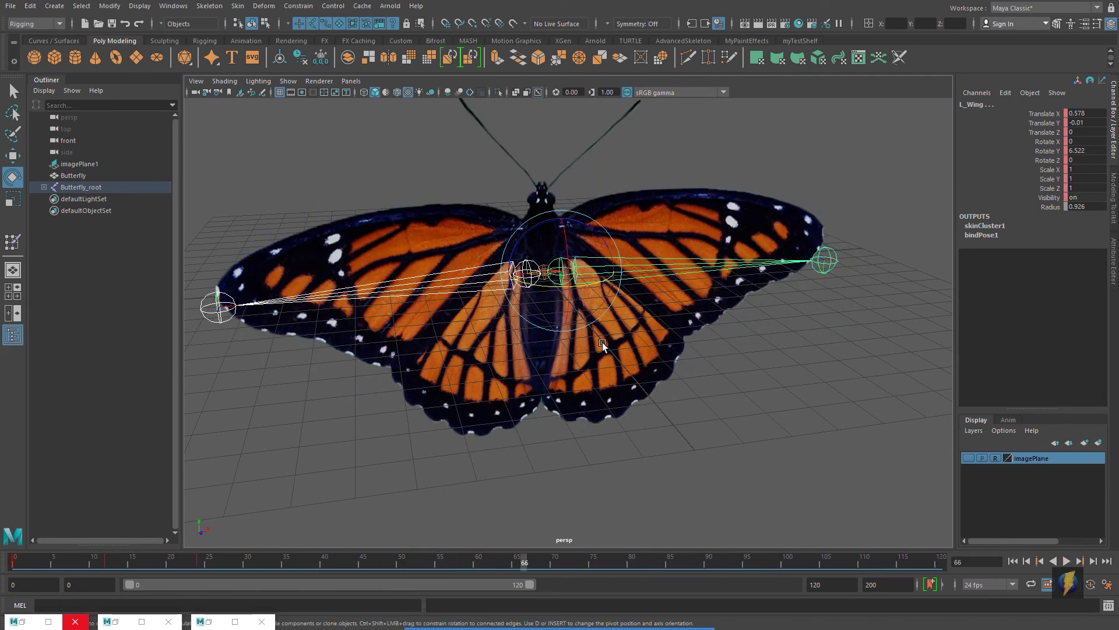
mouse_move(665, 353)
alt+mouse_down()
mouse_move(593, 337)
mouse_move(645, 358)
alt+mouse_up()
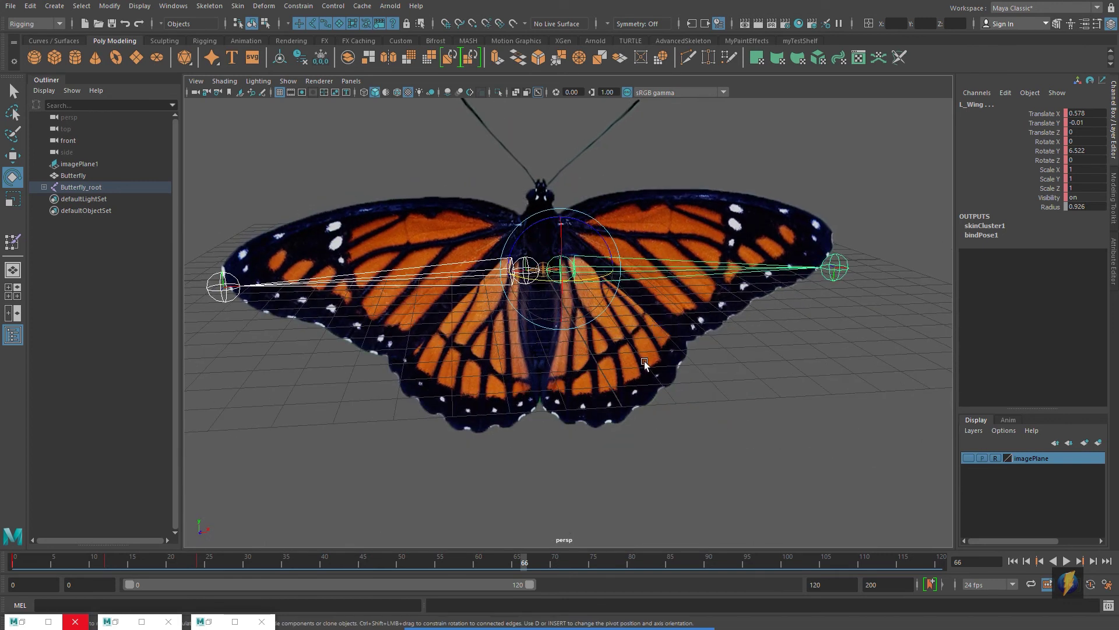
click(1067, 560)
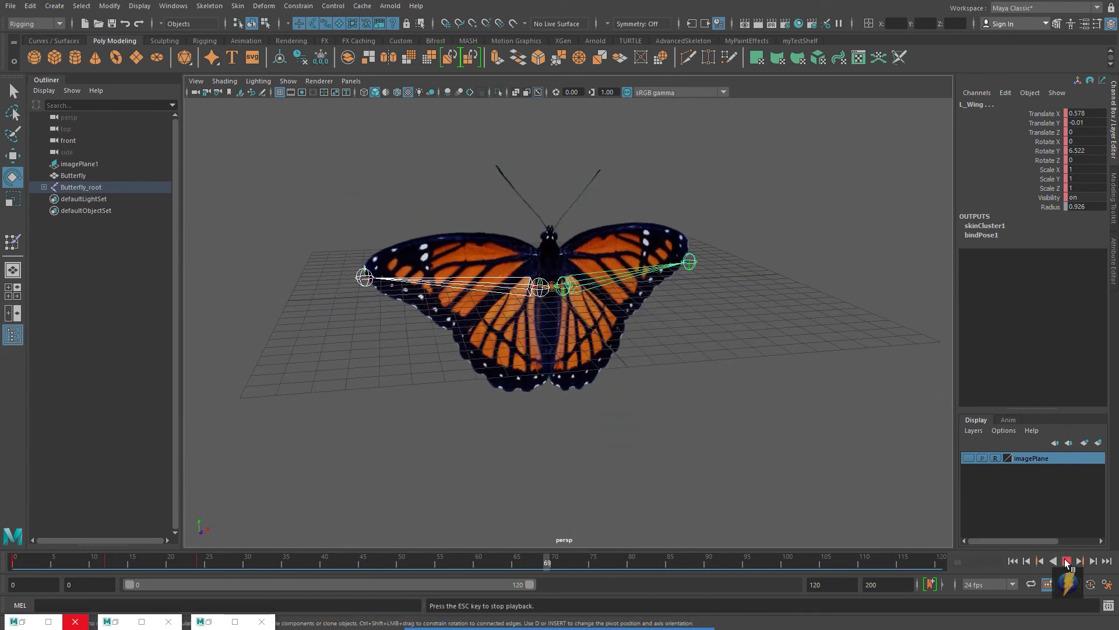
click(1067, 561)
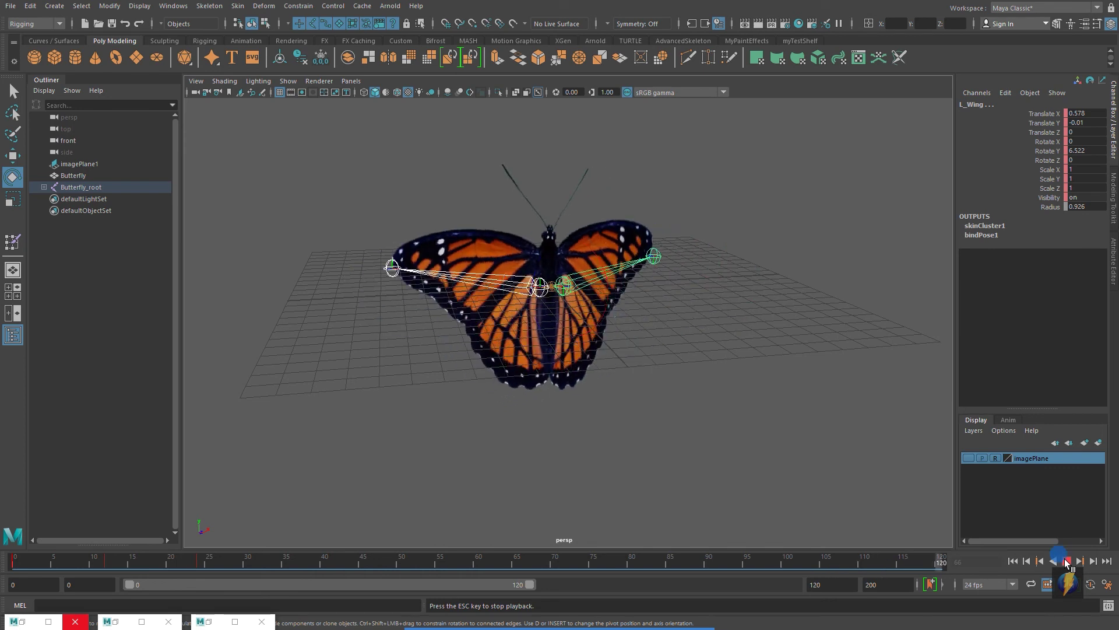
click(600, 604)
Step: Scrub the timeline from frame 0 to frame 12 to review the wing poses
mouse_move(650, 437)
mouse_down()
mouse_move(32, 548)
mouse_move(874, 549)
mouse_move(877, 559)
mouse_move(317, 561)
mouse_move(28, 547)
mouse_up()
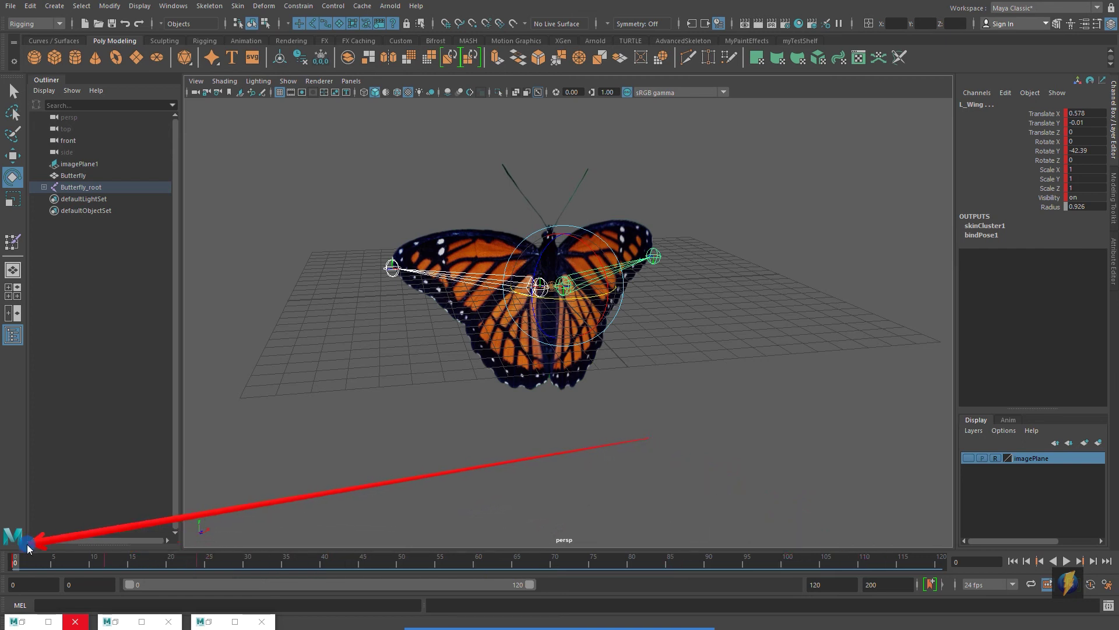
mouse_move(28, 547)
mouse_down()
mouse_move(68, 547)
mouse_move(15, 548)
mouse_move(583, 551)
mouse_move(200, 568)
mouse_move(163, 530)
mouse_move(107, 560)
mouse_move(149, 557)
mouse_up()
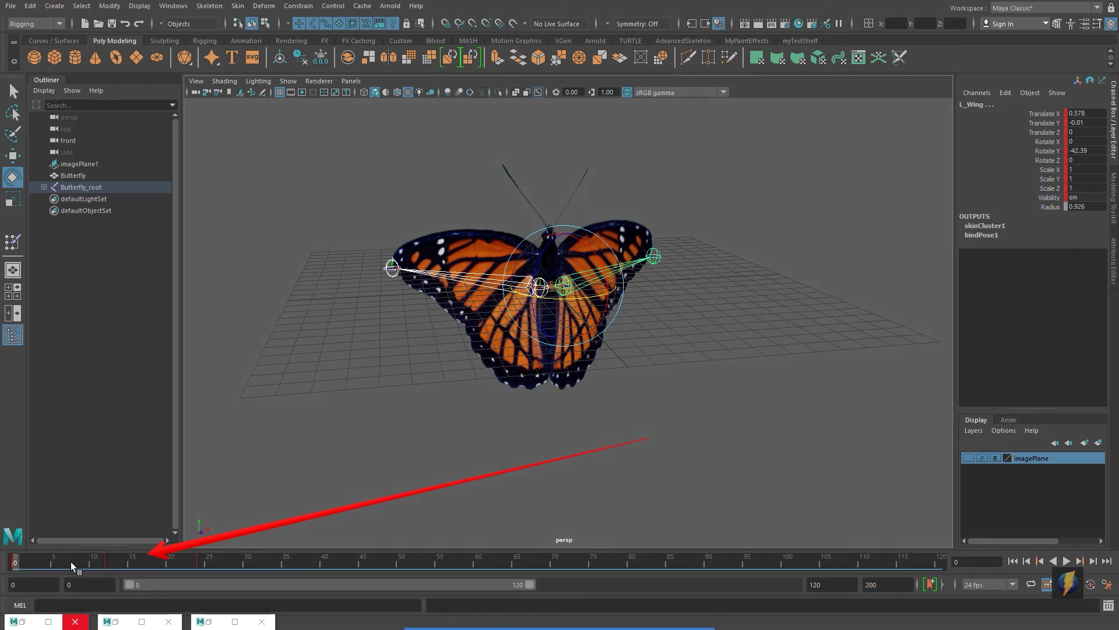
drag(18, 563, 107, 568)
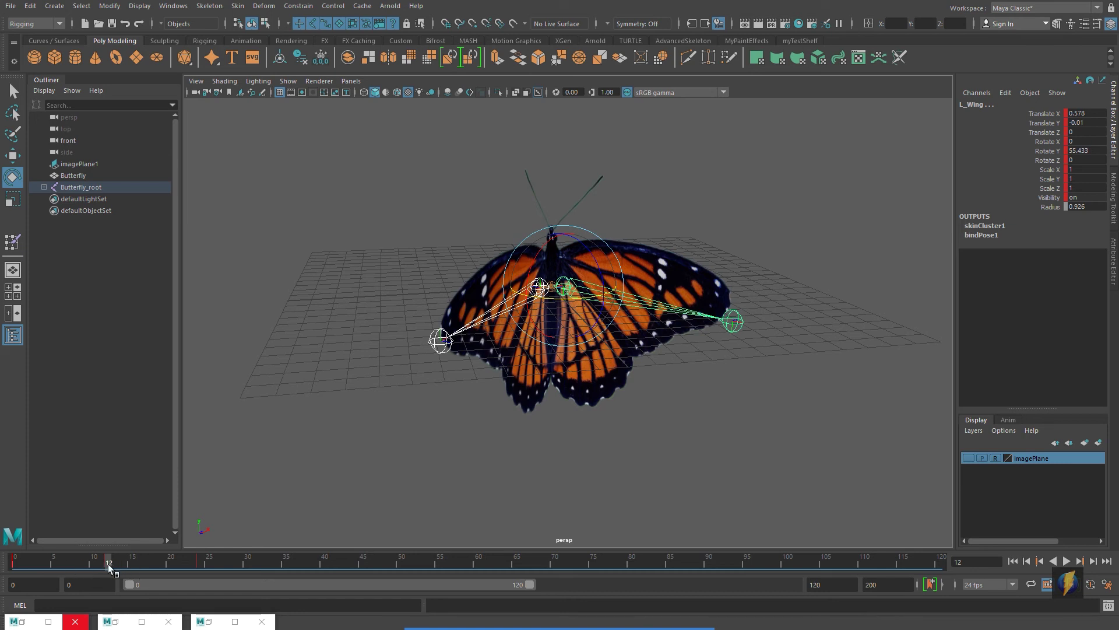
Step: Retime the wing keys on the timeline, moving frame 12 to frame 6 and frame 24 to frame 12
key(s)
drag(109, 566, 65, 569)
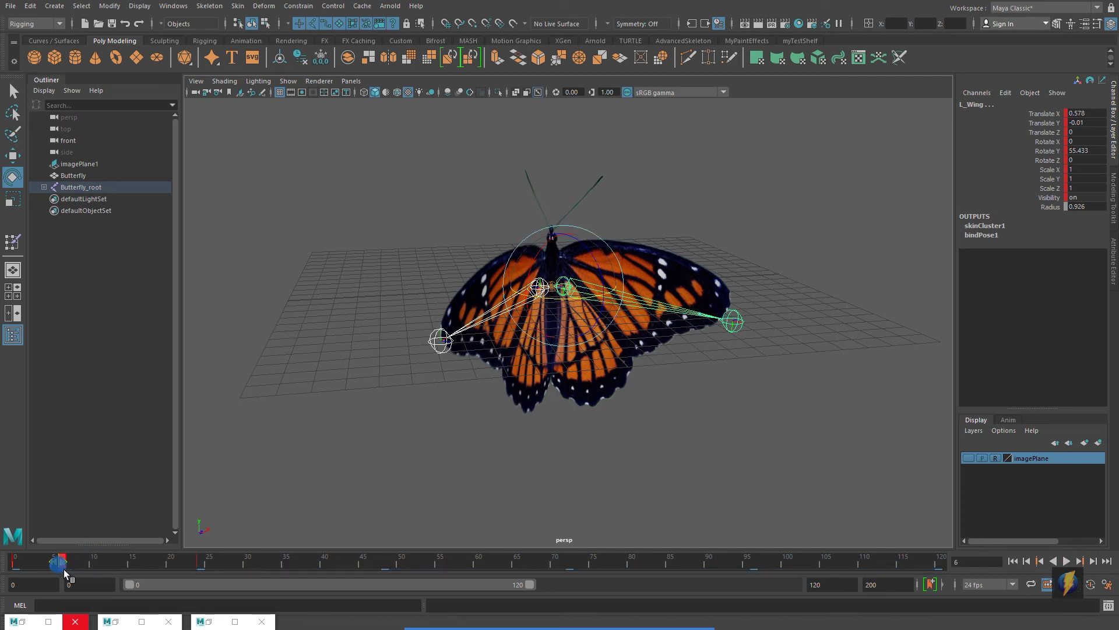
drag(197, 564, 199, 563)
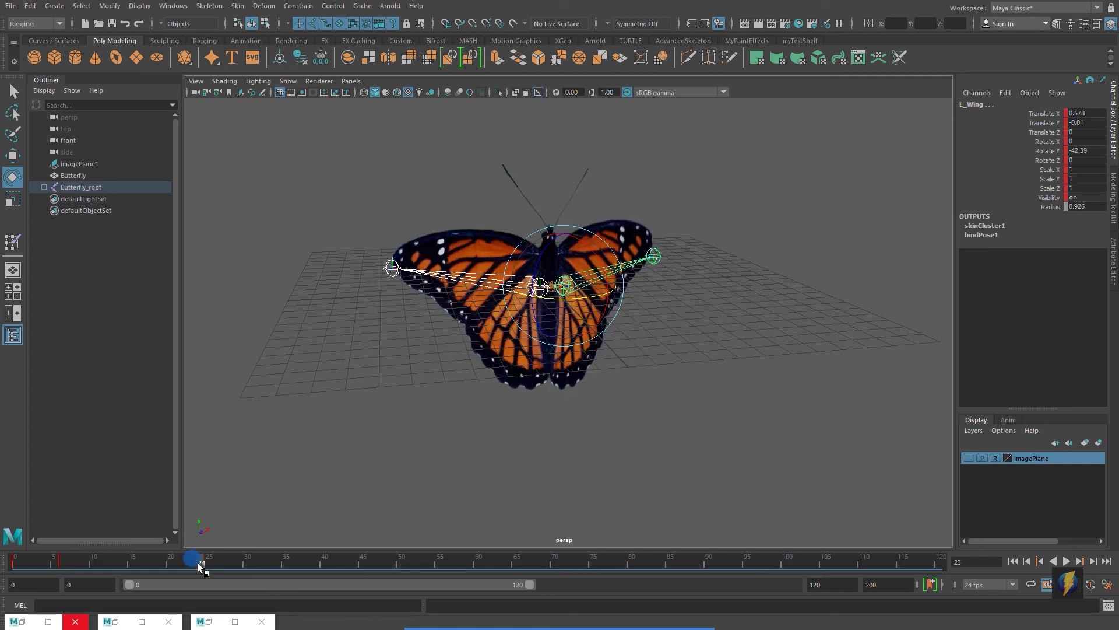
shift+click(199, 562)
drag(201, 564, 124, 576)
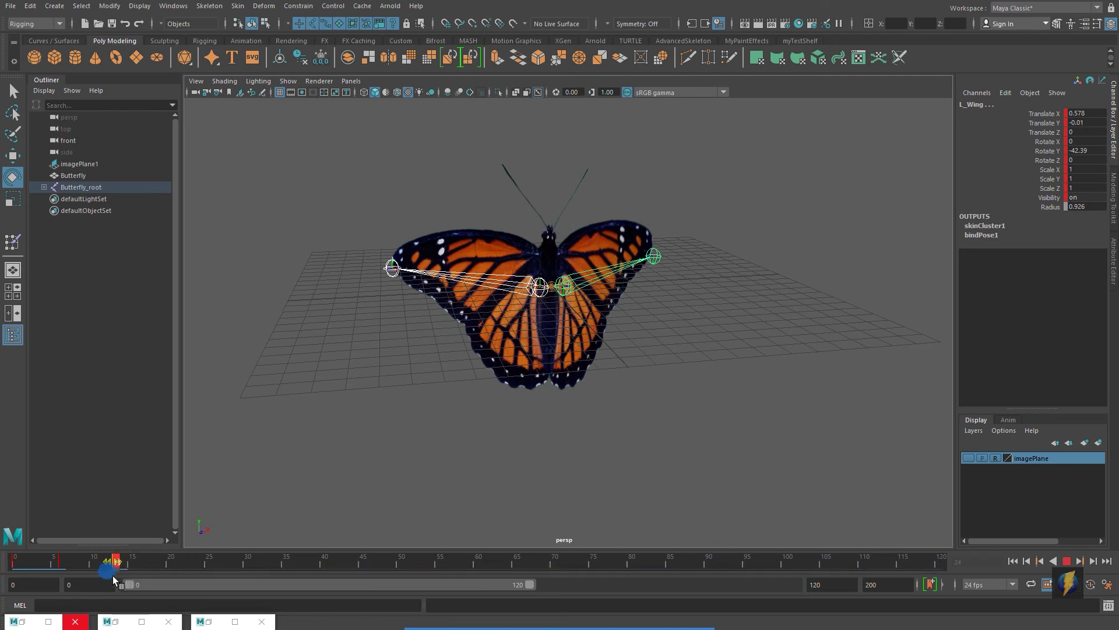
Step: Return the timeline to frame 0 and play the animation to review the wing flap speed
click(155, 561)
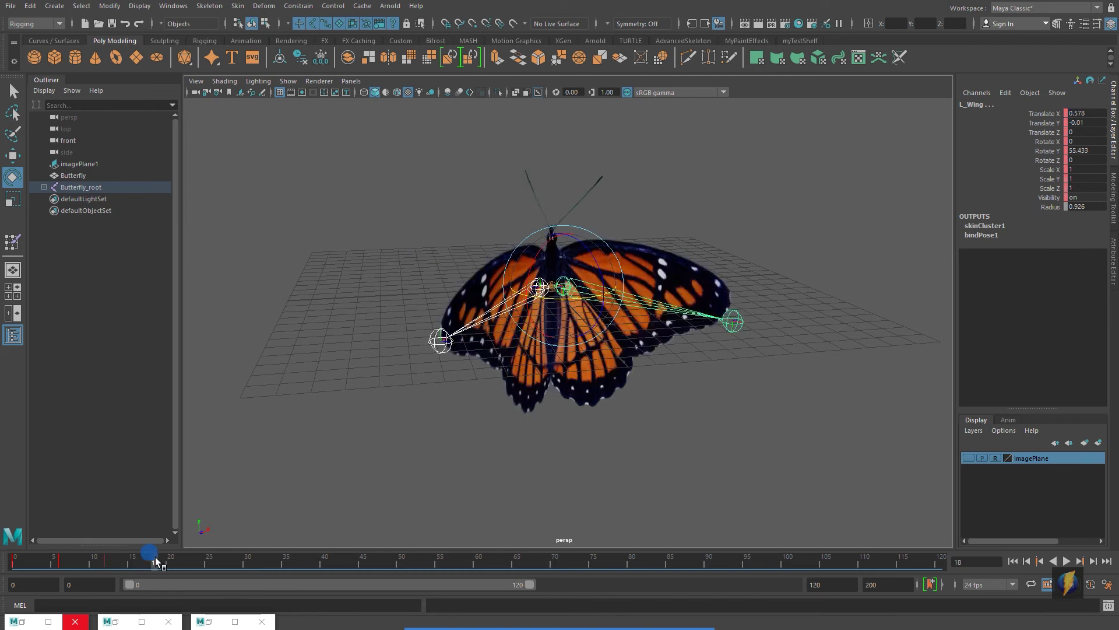
drag(156, 558, 5, 562)
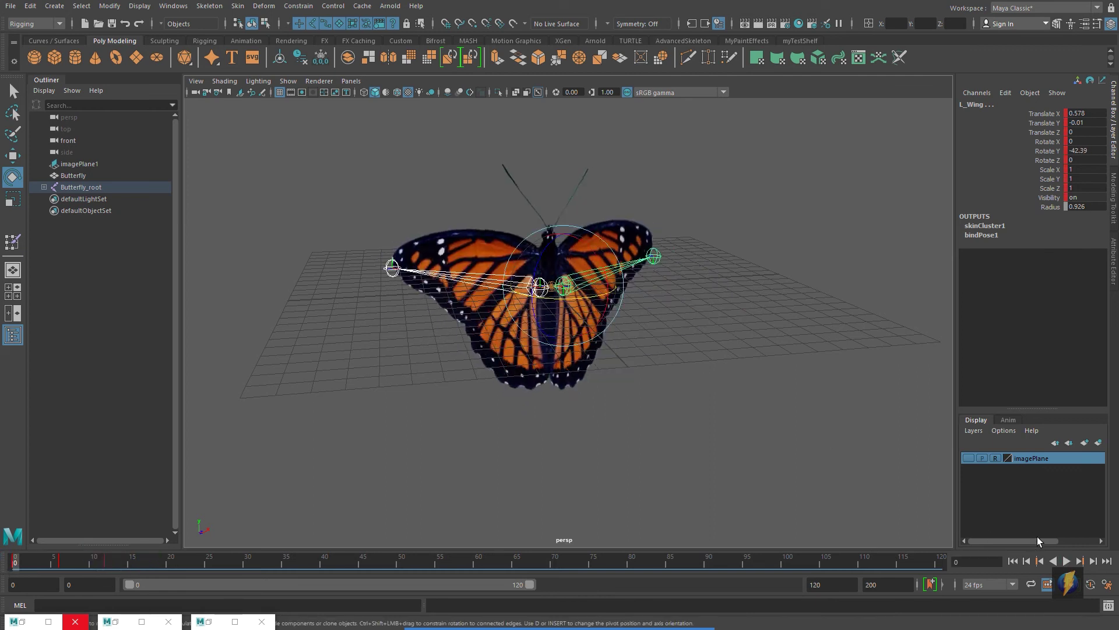
click(1066, 561)
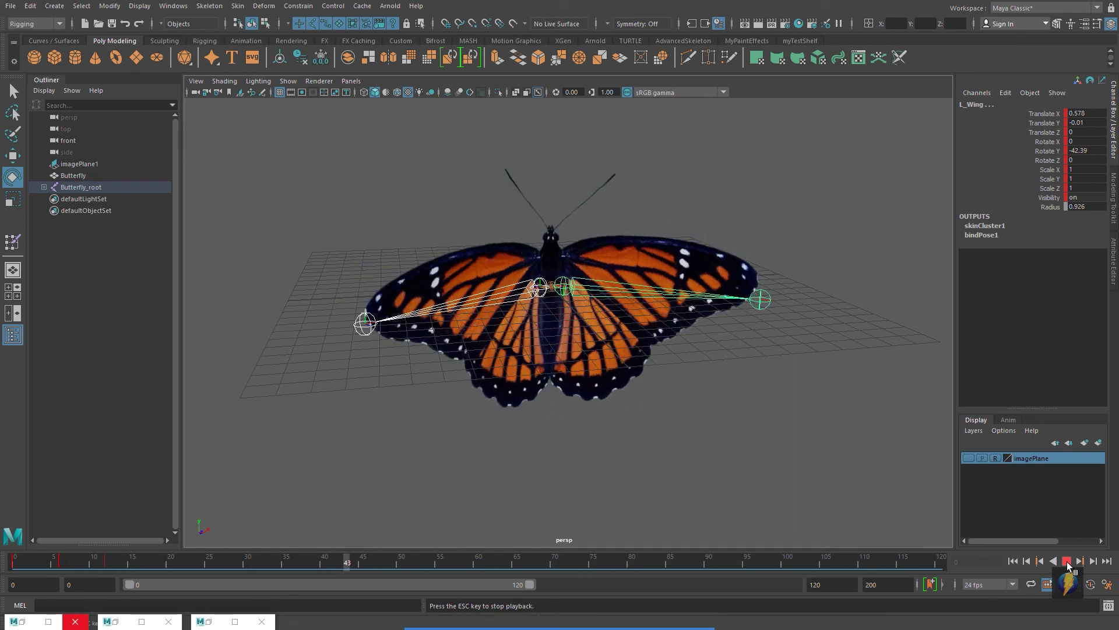
click(1066, 562)
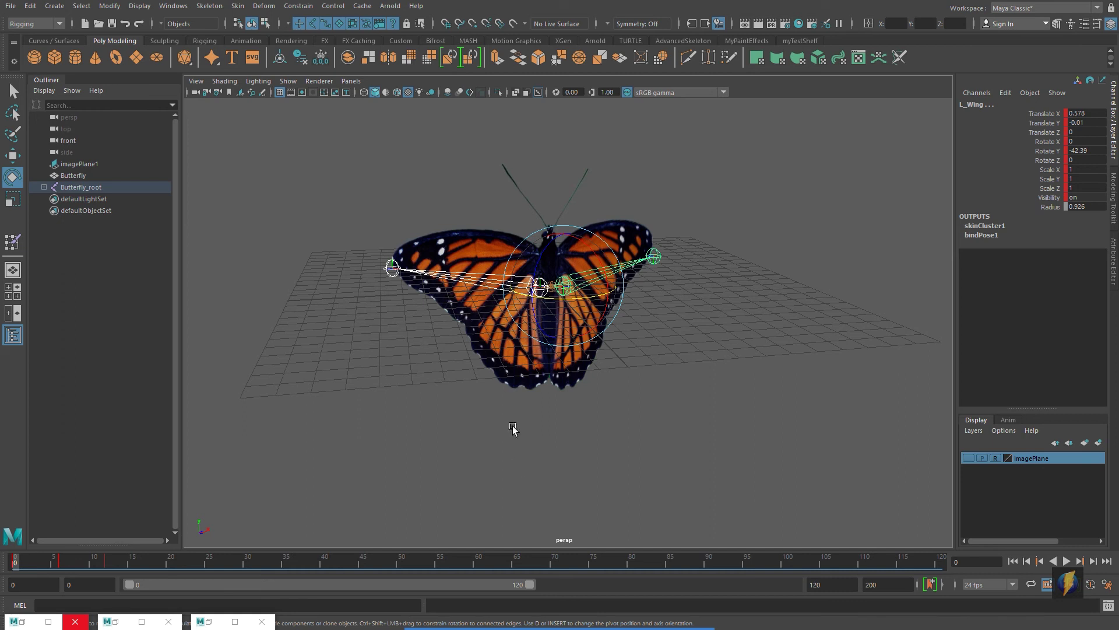
Step: Open and widen the Graph Editor, and select all animated channels of R_Wing and L_Wing
mouse_move(701, 460)
mouse_down()
mouse_move(278, 551)
mouse_move(584, 557)
mouse_move(318, 519)
mouse_move(213, 220)
mouse_move(237, 117)
mouse_up()
click(174, 5)
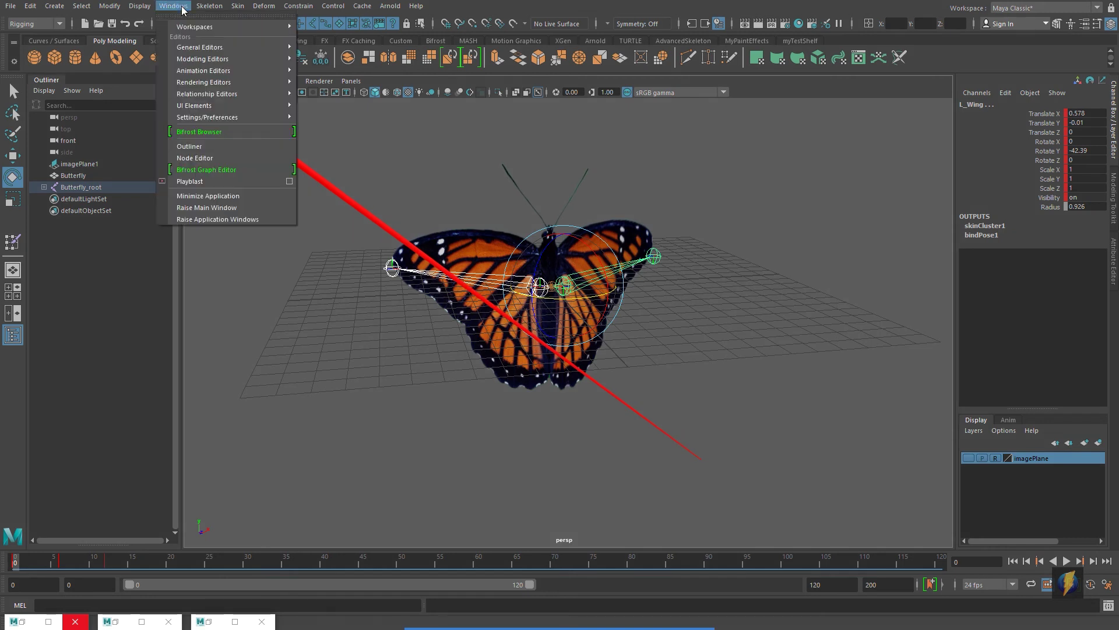
mouse_move(204, 76)
click(329, 70)
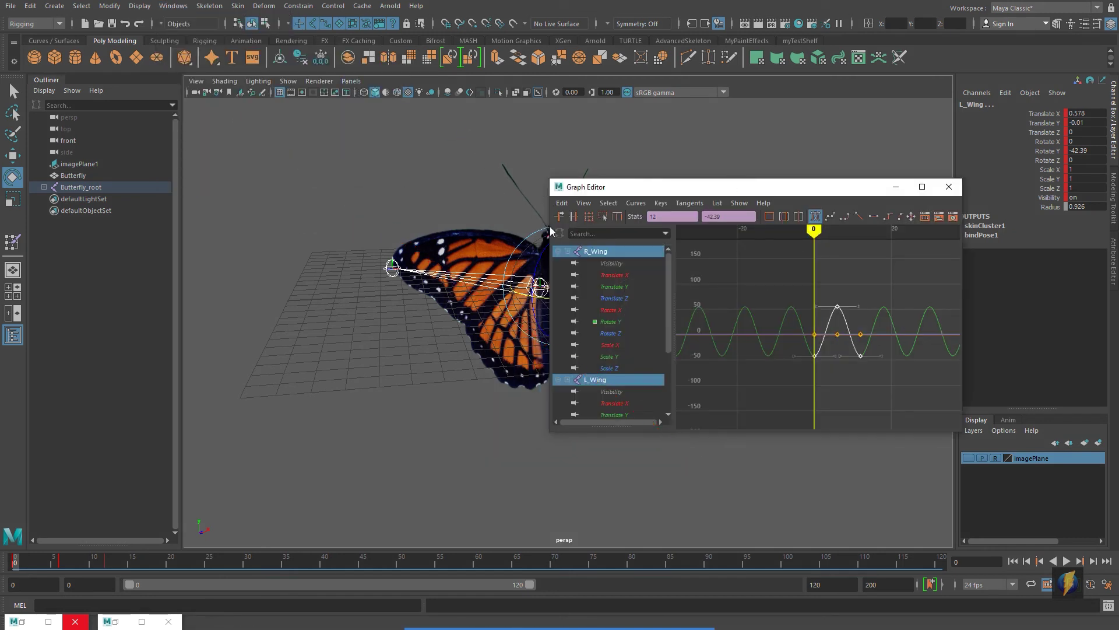
drag(548, 218, 288, 218)
click(344, 264)
scroll(380, 383, down, 3)
shift+click(361, 403)
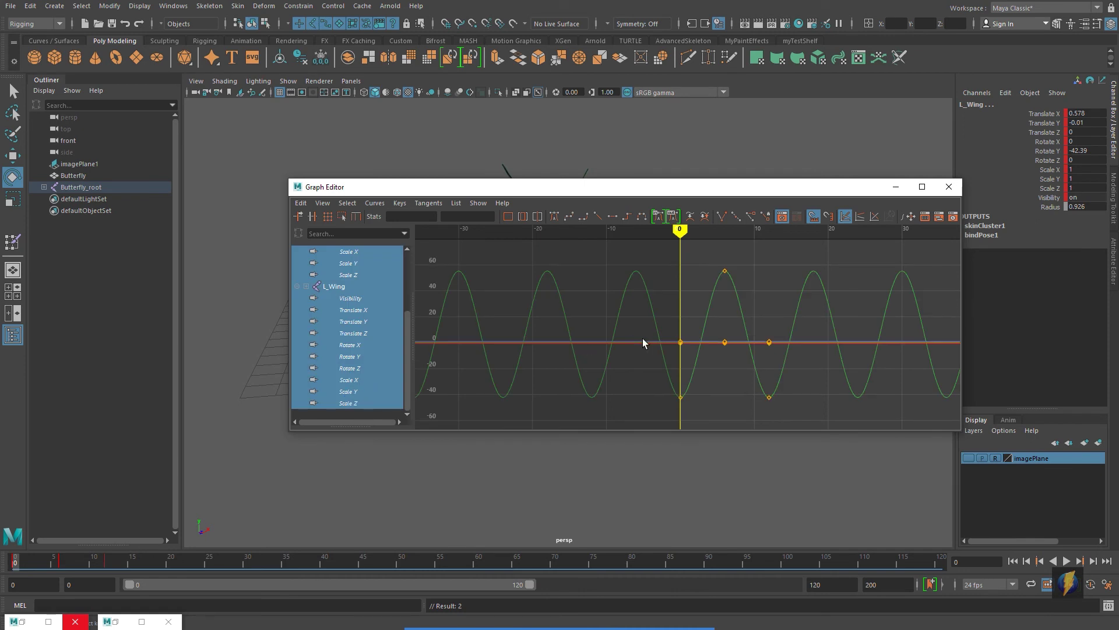
Step: Move the wing keys from frame 6 to frame 4 and from frame 12 to frame 8, and minimize the Graph Editor
alt+shift+right_drag(599, 338, 633, 346)
alt+shift+middle_drag(679, 338, 511, 338)
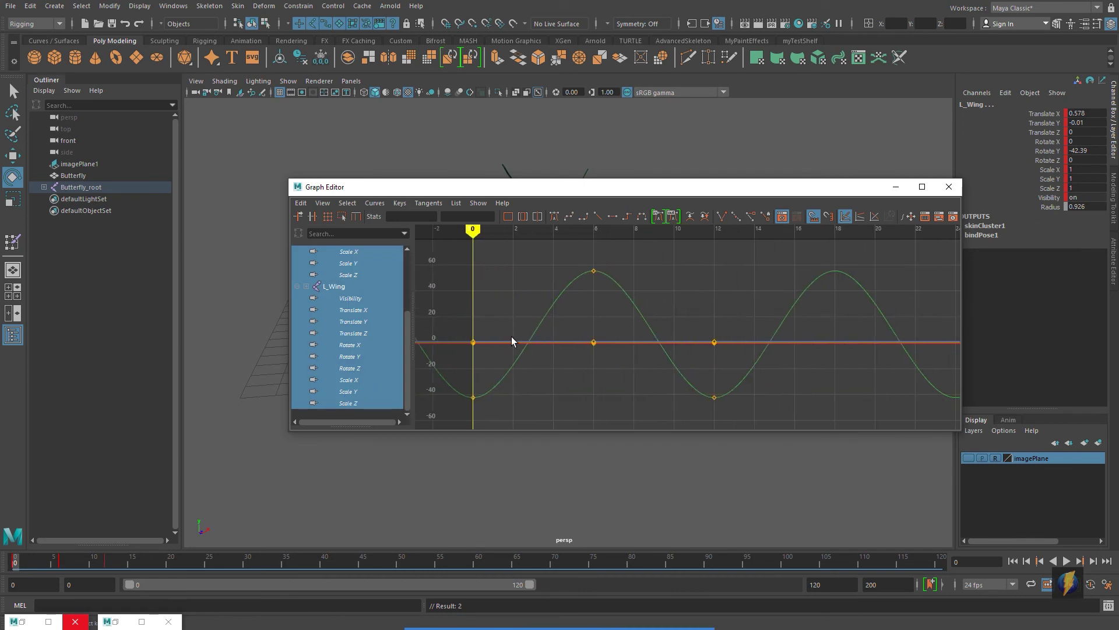
drag(559, 244, 757, 414)
key(w)
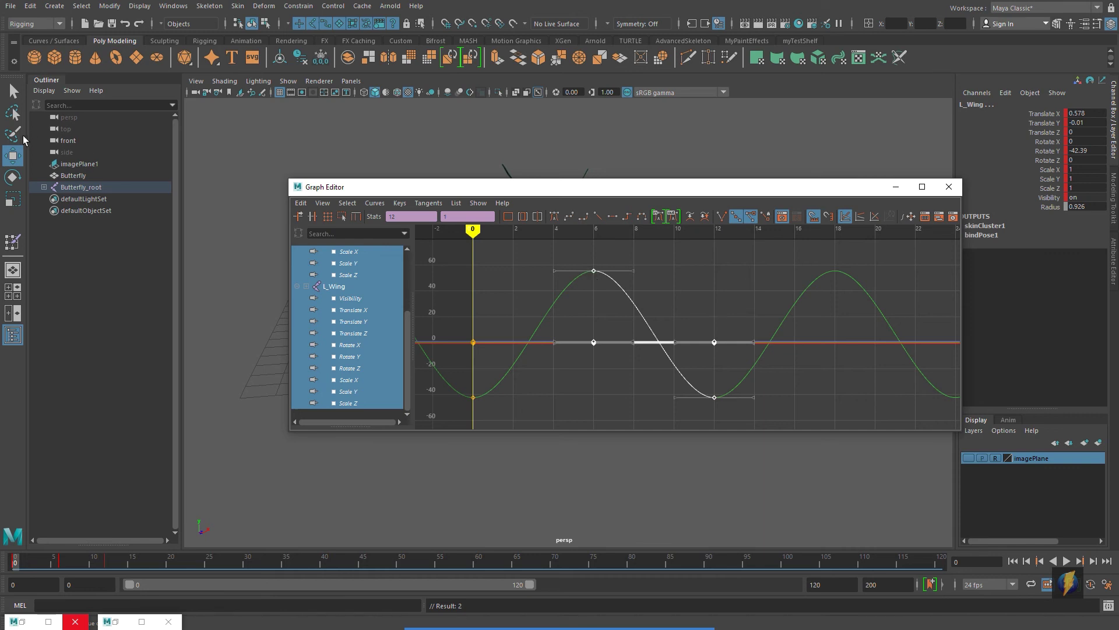
drag(593, 271, 579, 289)
key(ctrl+z)
drag(594, 271, 561, 266)
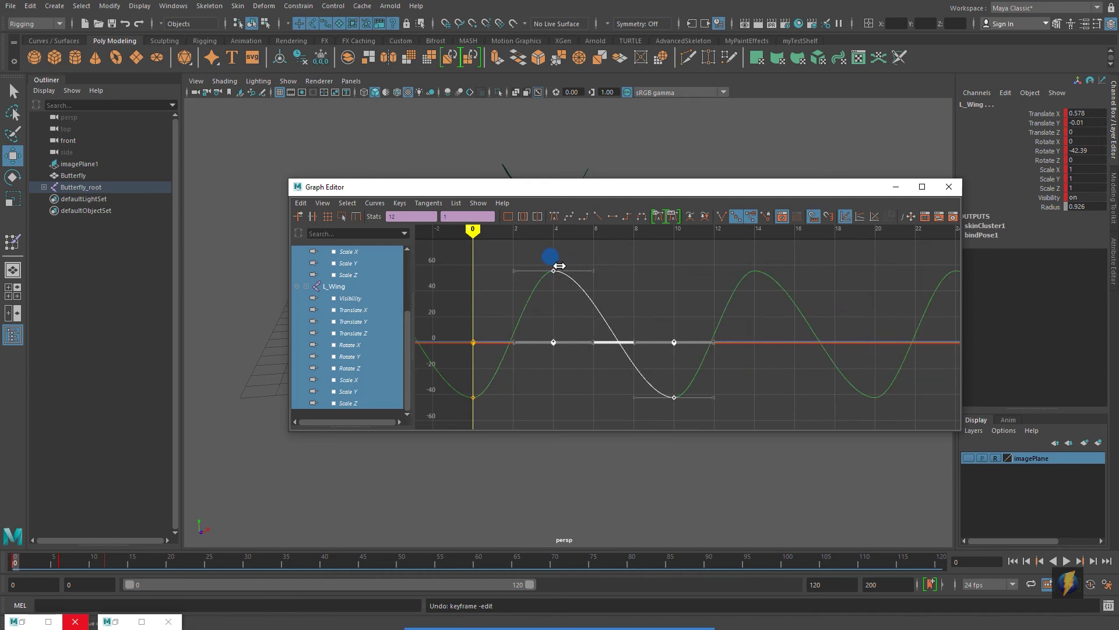
drag(558, 265, 560, 266)
drag(691, 357, 635, 342)
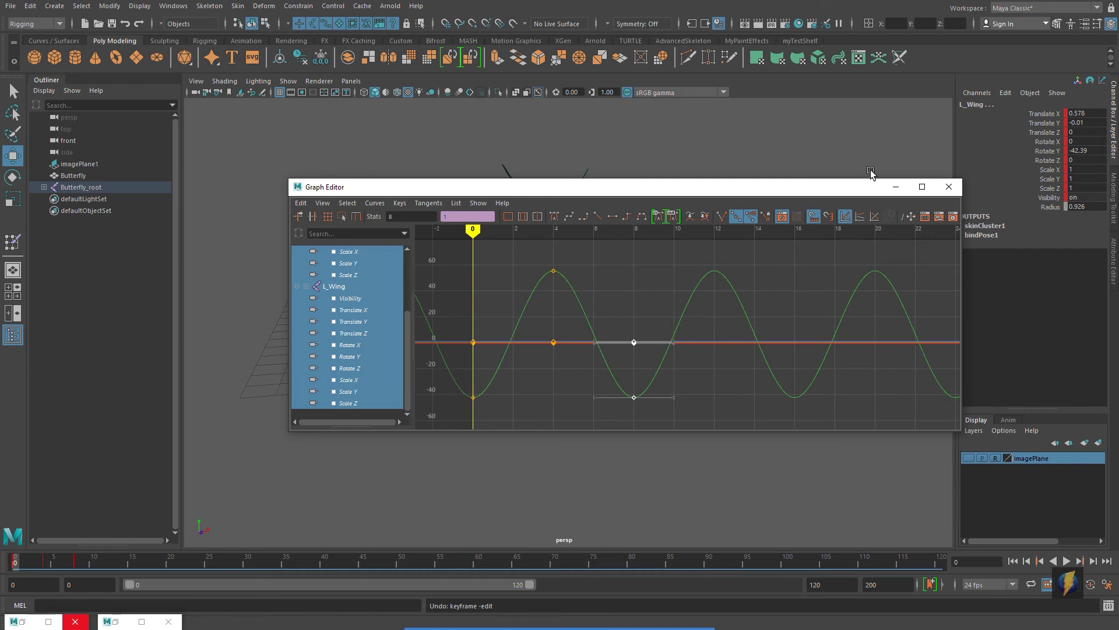
click(896, 186)
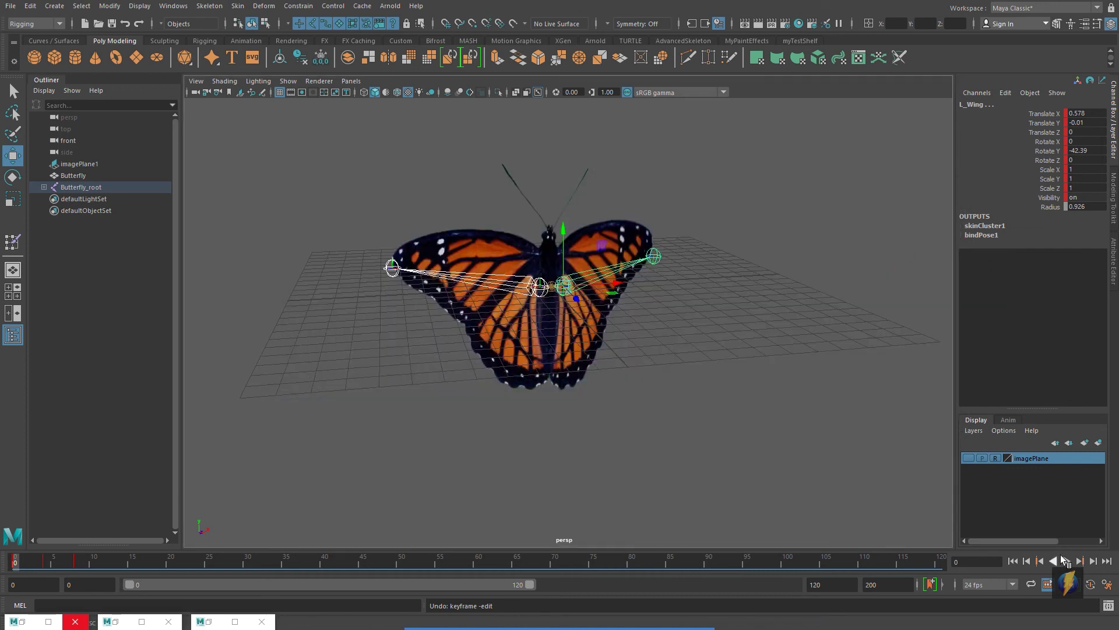
Step: Play the wing flap and review it at different distances and angles, returning to frame 0
click(1066, 560)
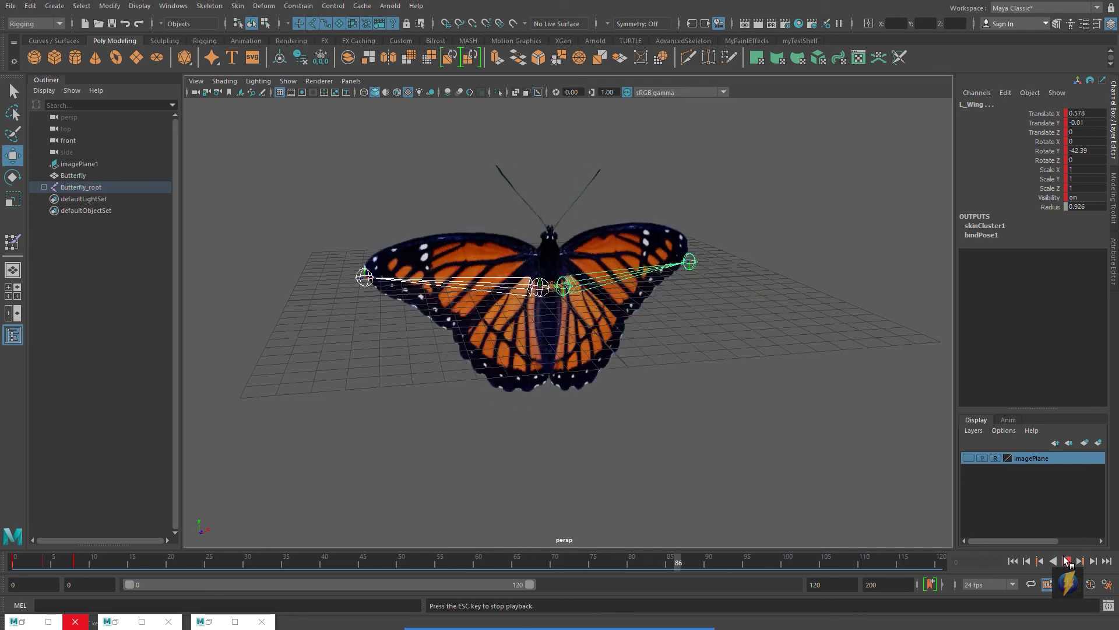
scroll(628, 405, down, 10)
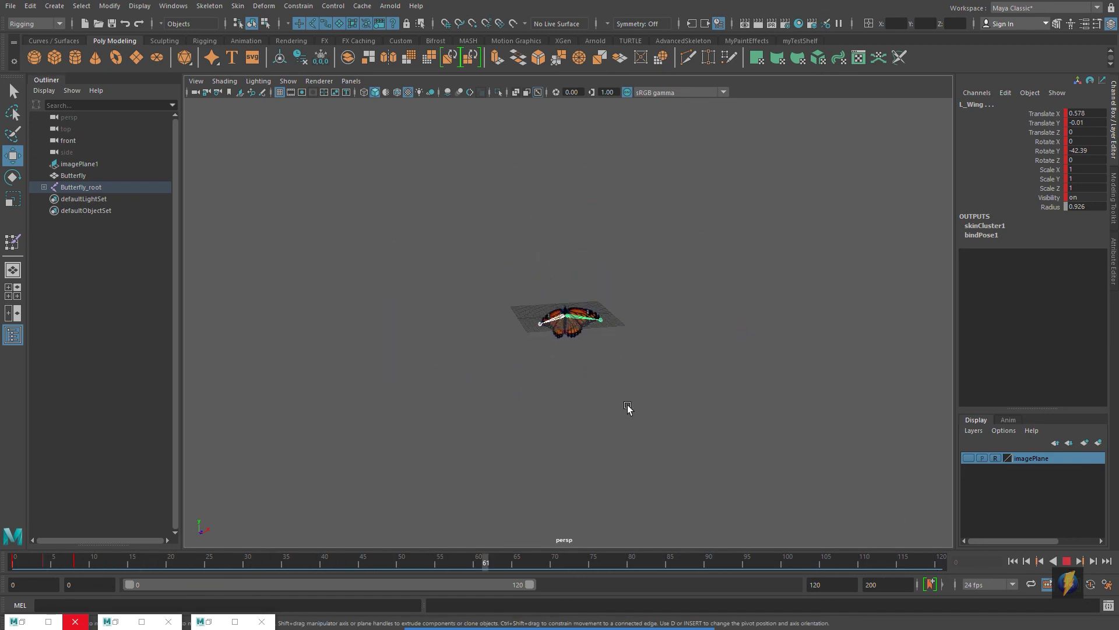
scroll(628, 405, up, 10)
mouse_move(547, 403)
alt+mouse_down()
mouse_move(630, 393)
mouse_move(537, 398)
mouse_move(562, 398)
alt+mouse_up()
click(1065, 561)
click(1014, 561)
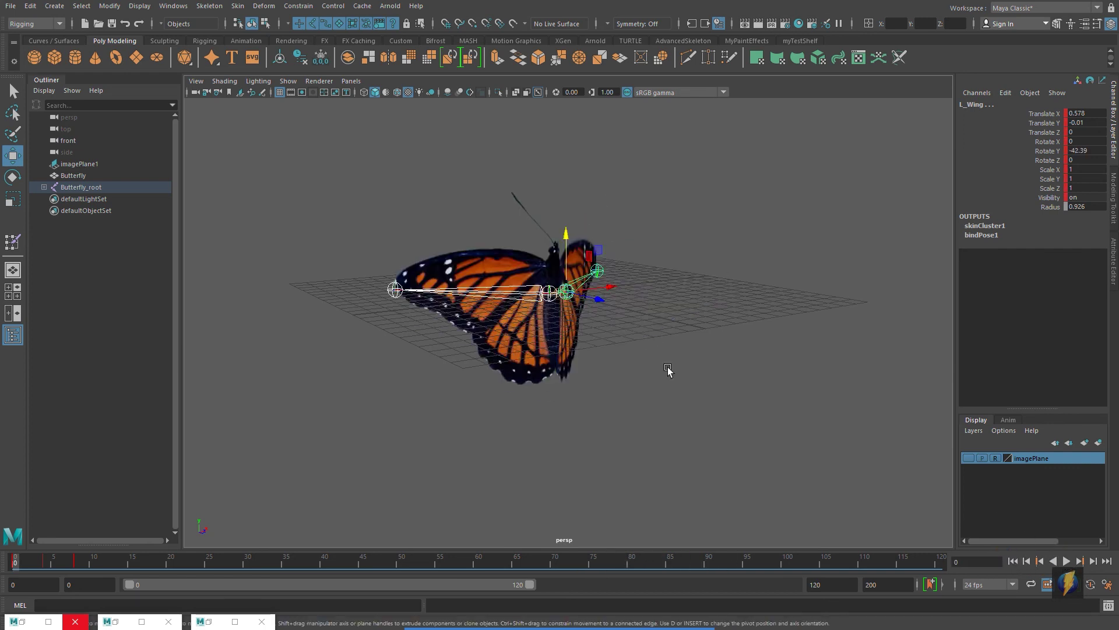
alt+drag(668, 368, 625, 362)
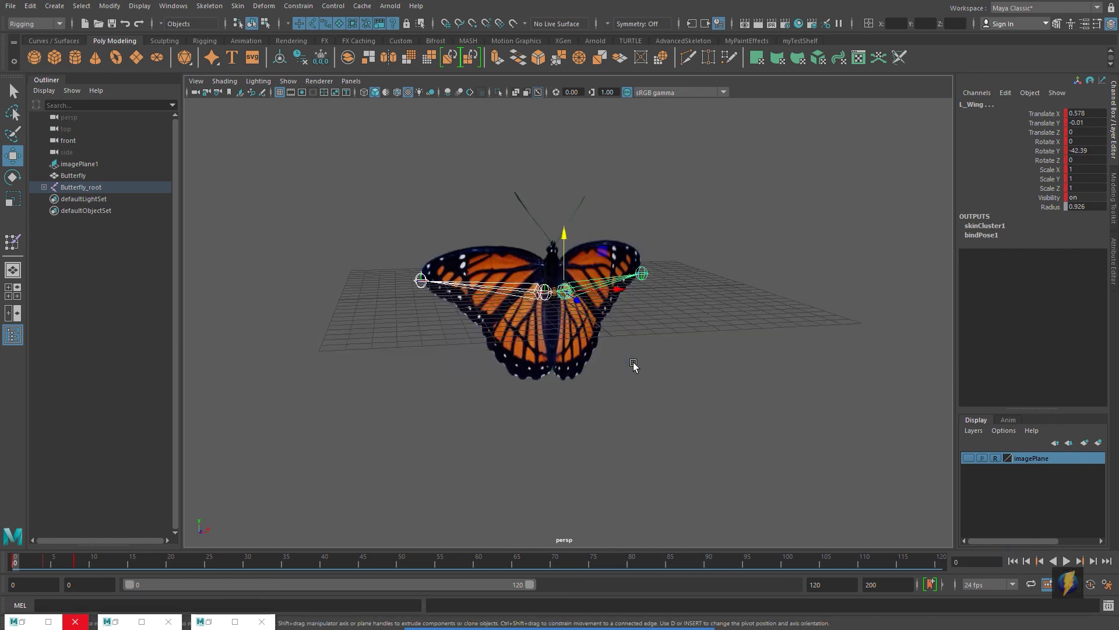
Step: Group the Butterfly_root joint and rename the group as ButterFlyGroup
click(93, 185)
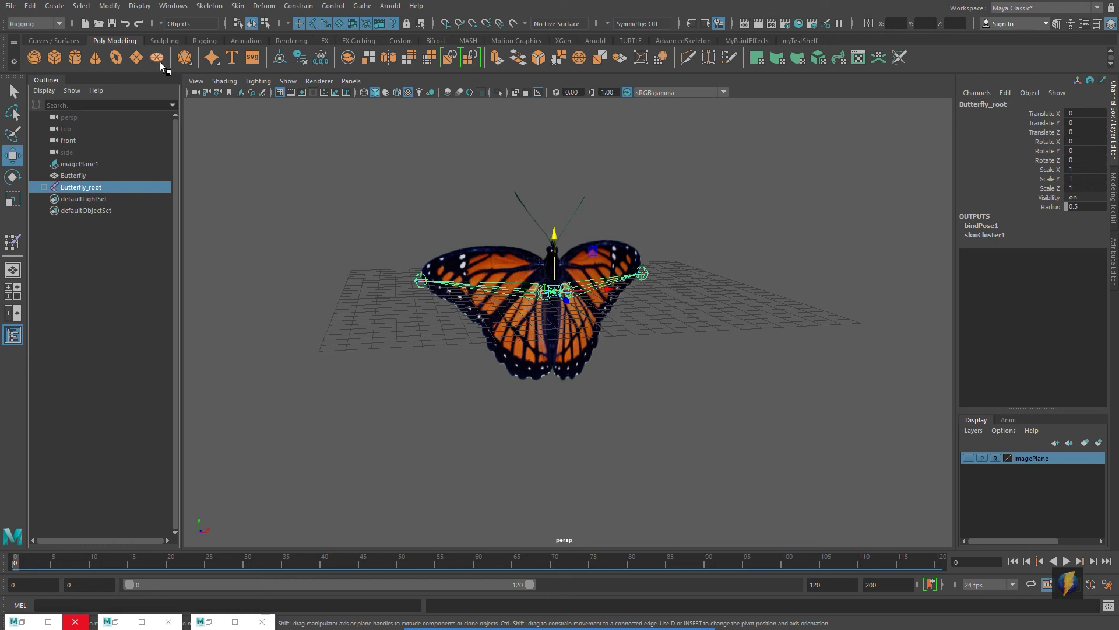
click(30, 7)
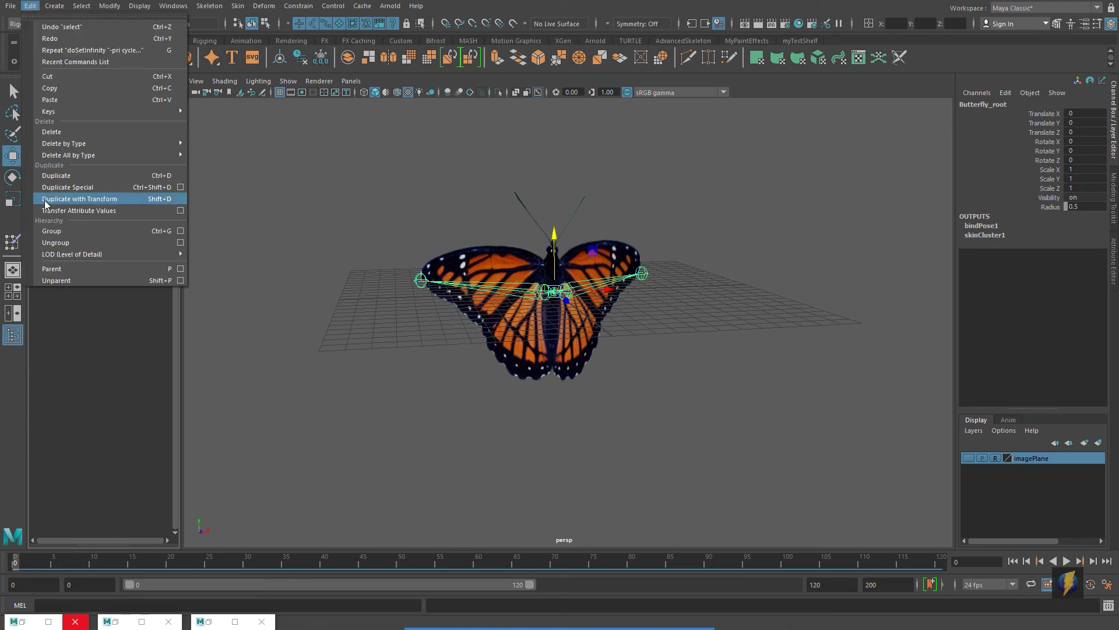
click(51, 231)
click(996, 103)
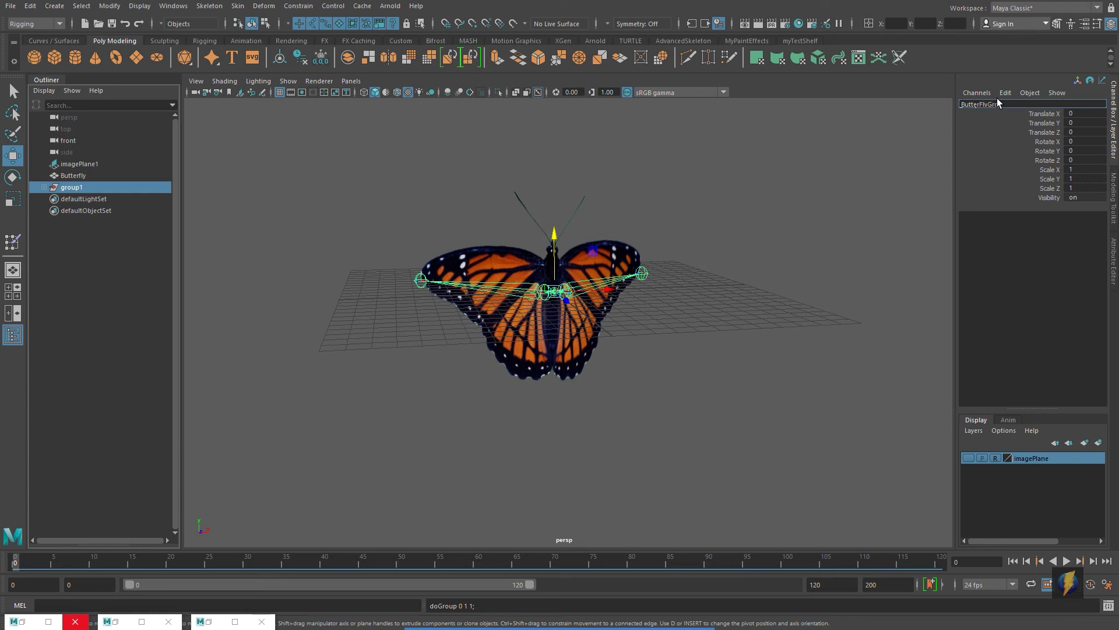
text(ButterFlyGroup)
key(Return)
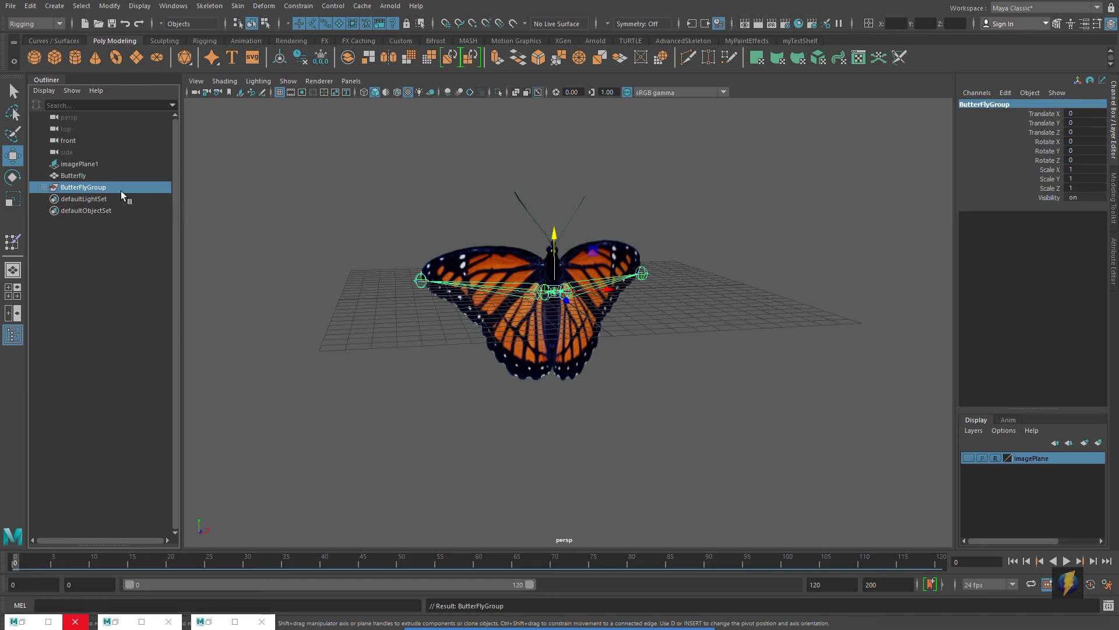
Step: Try moving ButterFlyGroup about 4.61 units along X, and undo the move
click(72, 175)
click(84, 186)
alt+drag(632, 340, 669, 297)
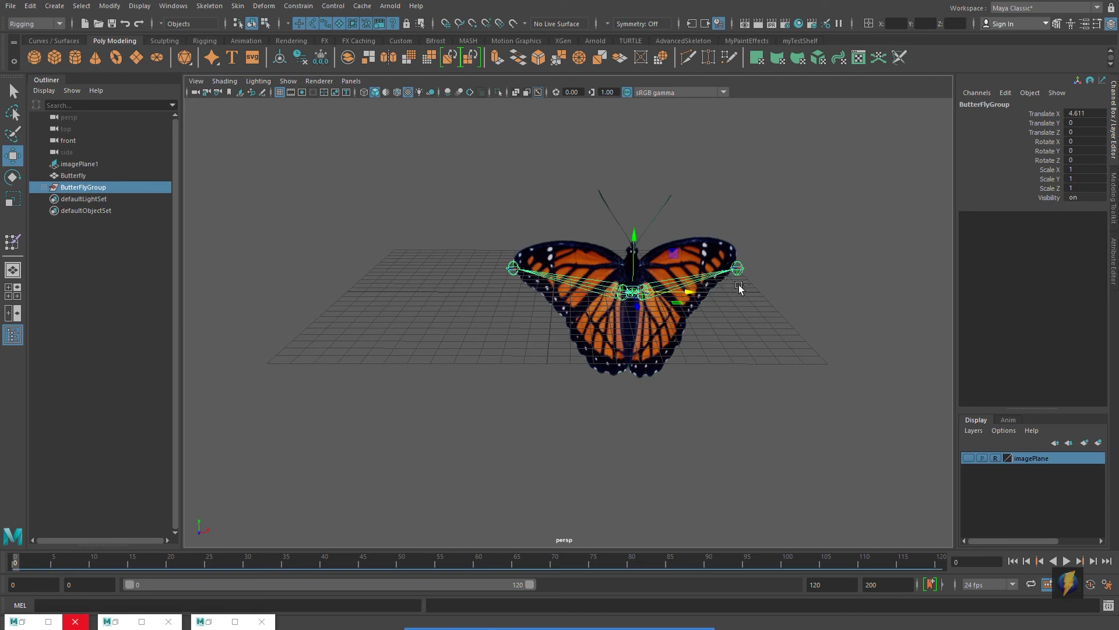
key(ctrl+z)
Step: Select Butterfly_root inside ButterFlyGroup, set its Translate Y to -10 and key it at frame 0
click(44, 187)
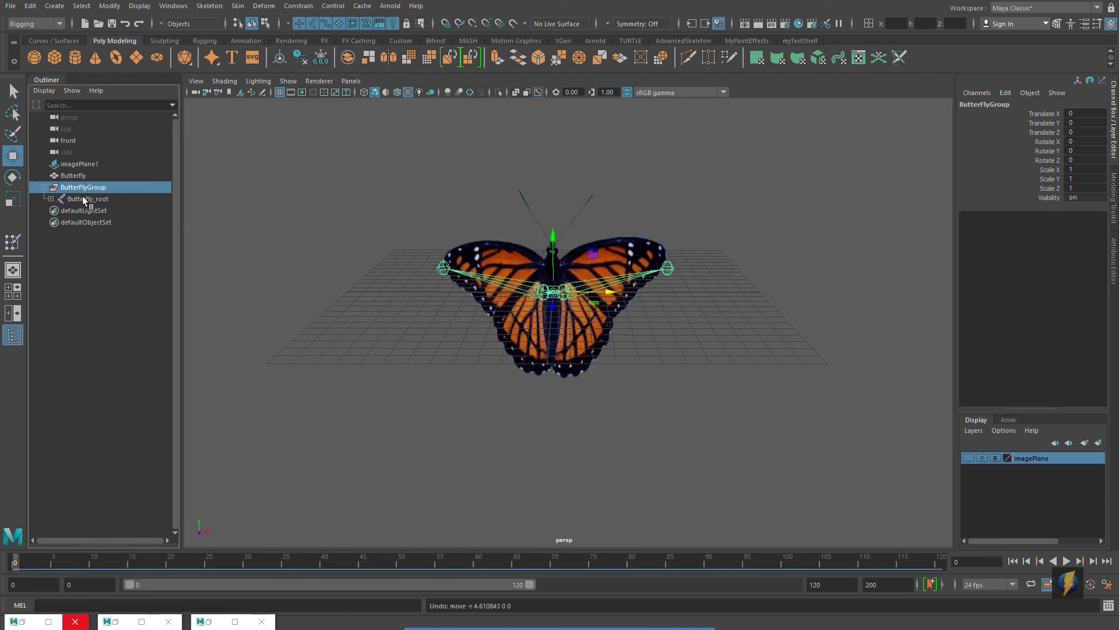
click(87, 198)
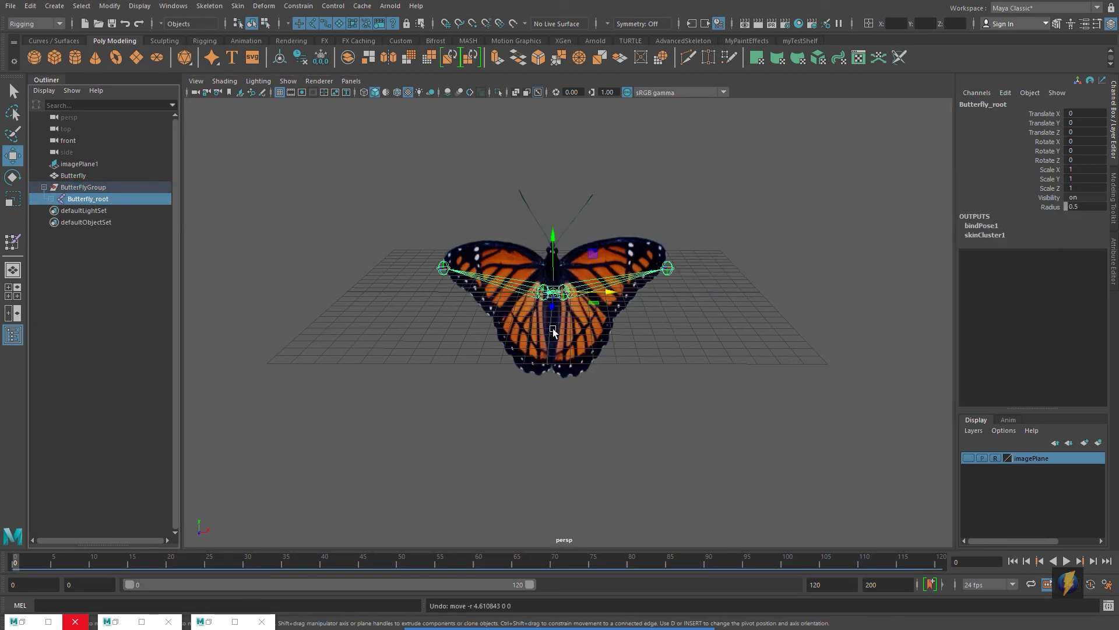
drag(552, 236, 528, 263)
key(ctrl+z)
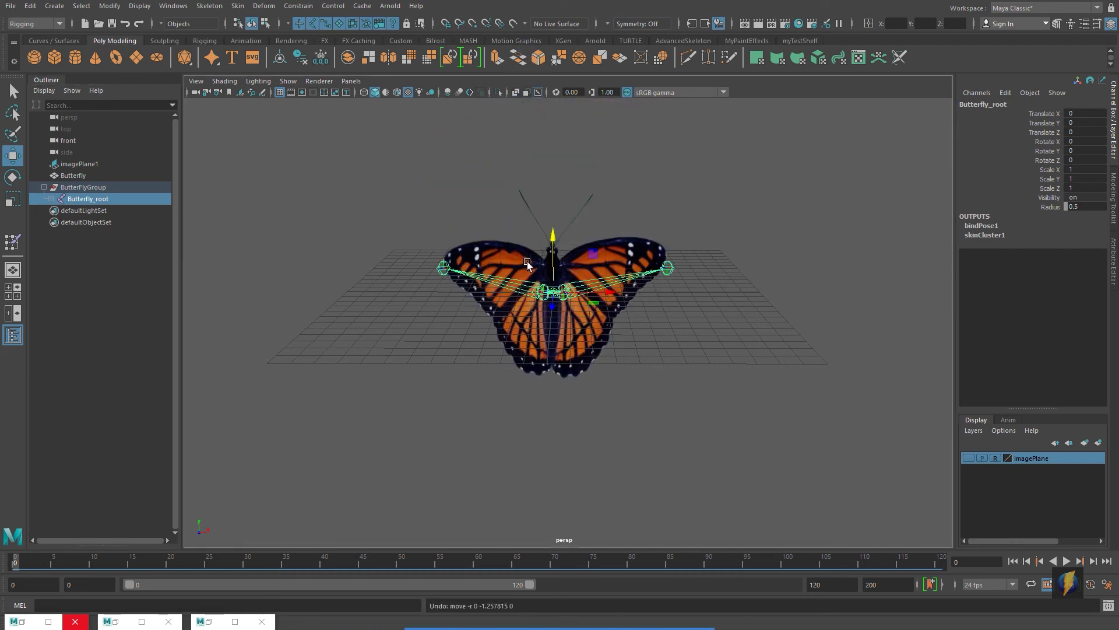
alt+drag(528, 265, 534, 304)
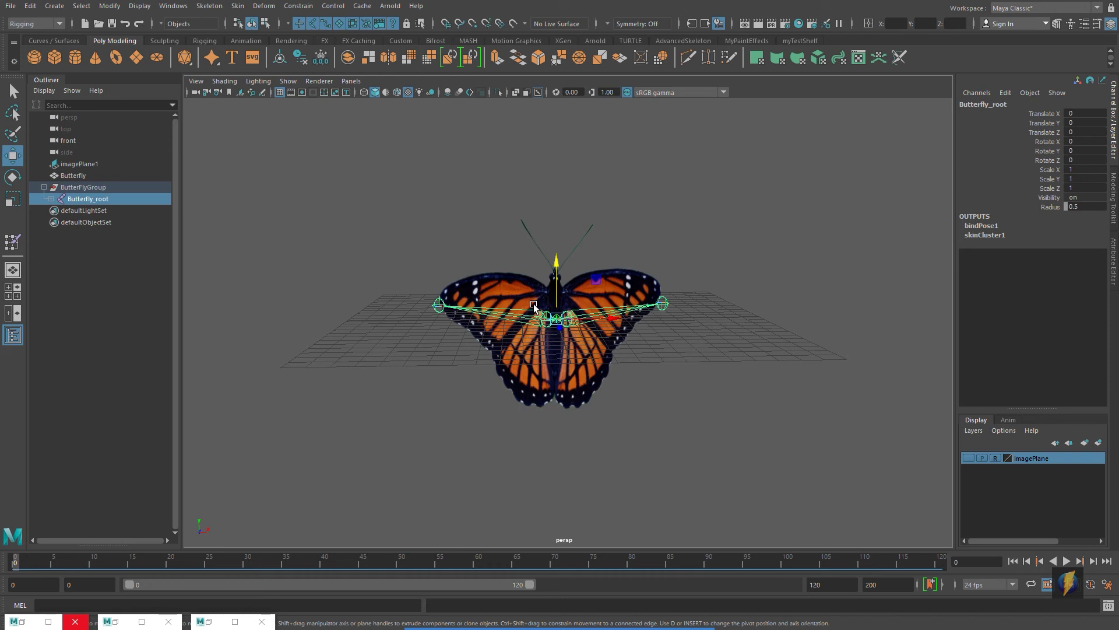
scroll(580, 352, down, 2)
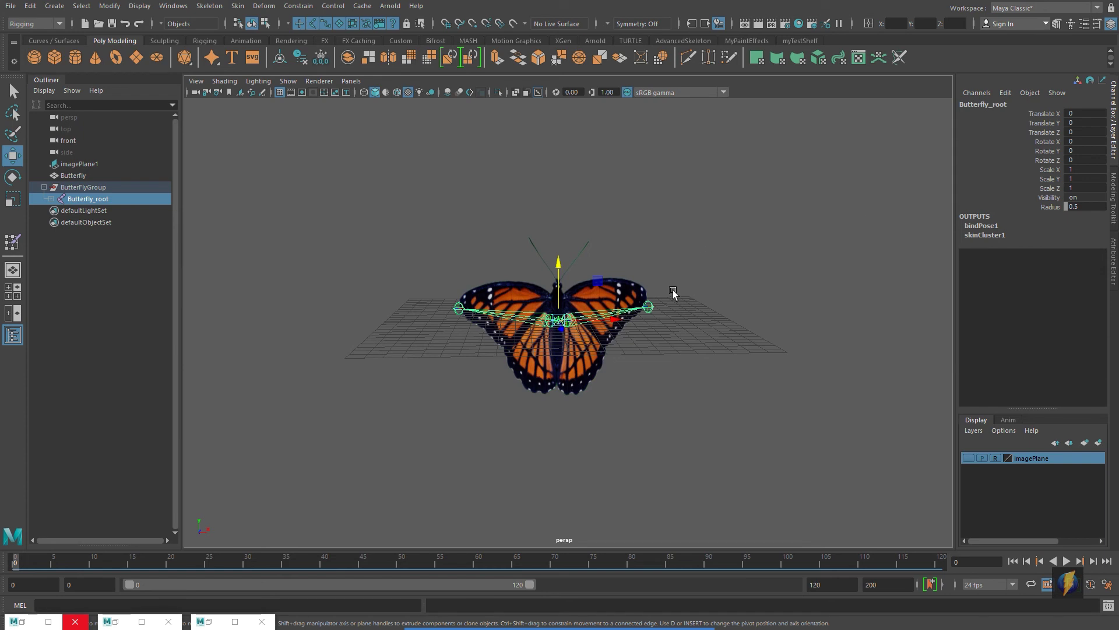
alt+drag(676, 300, 537, 376)
click(1093, 123)
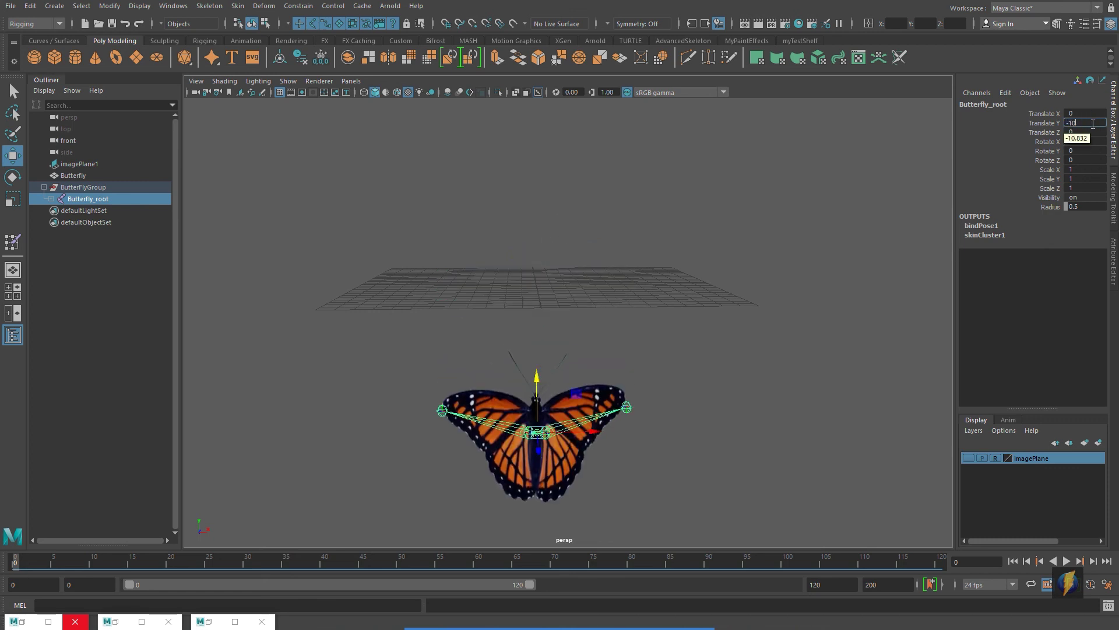
key(Return)
key(s)
Step: Key Butterfly_root at the same height at frame 48, and raise it to Translate Y about 9.967 with a key at frame 24
drag(13, 561, 251, 579)
drag(369, 582, 386, 582)
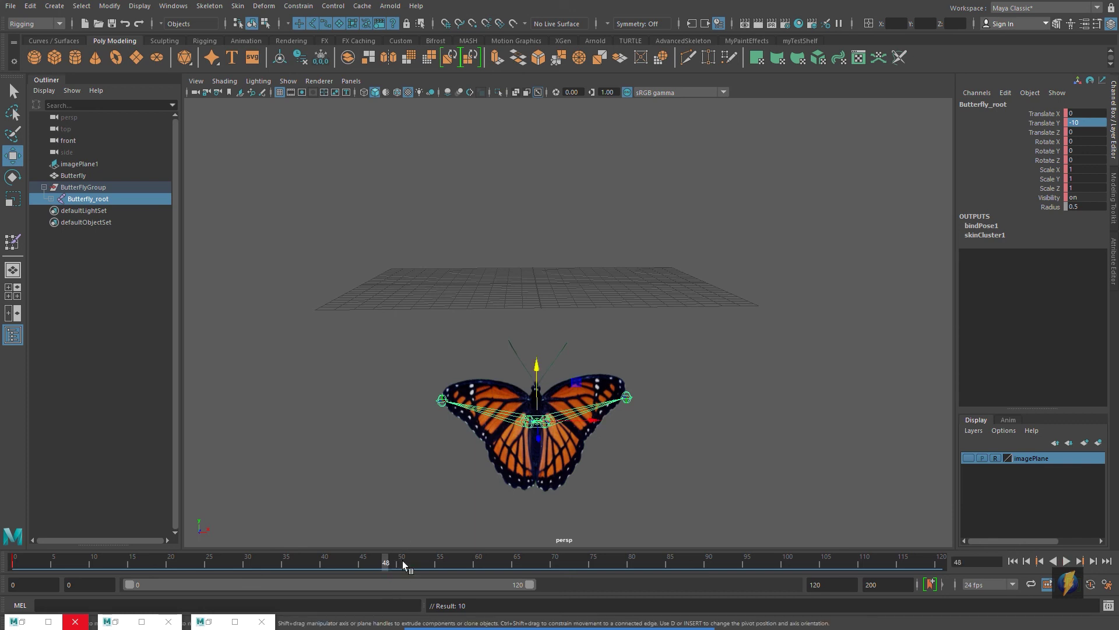
key(s)
drag(384, 562, 198, 575)
drag(535, 363, 495, 65)
scroll(630, 394, down, 2)
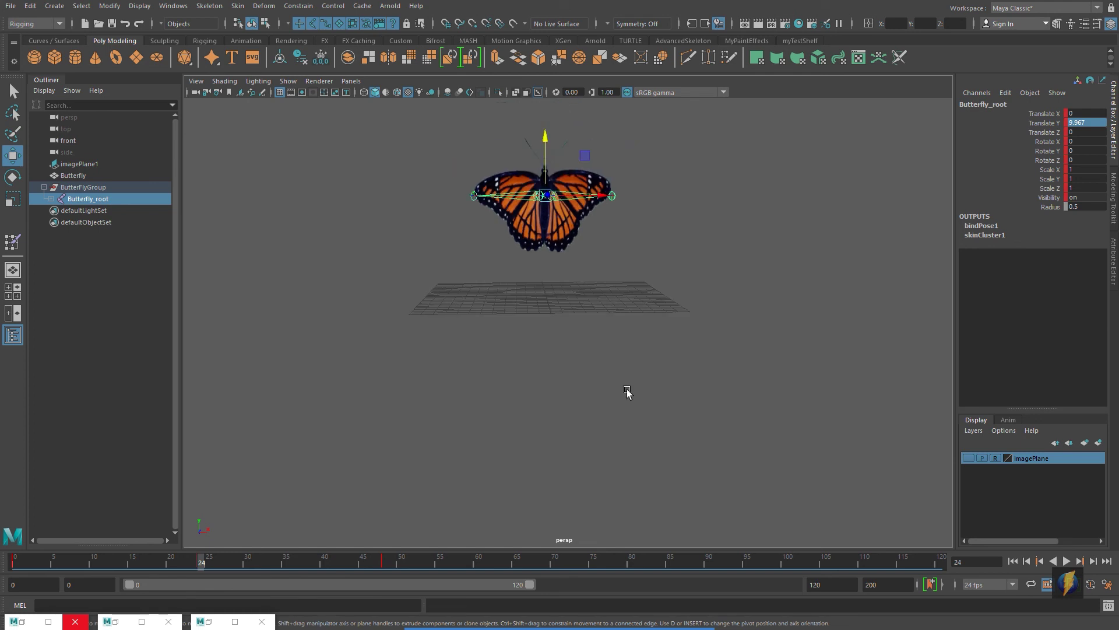
Step: Play the animation from frame 0 to review the butterfly's up-and-down motion, and return to the first frame
click(1013, 560)
click(1067, 561)
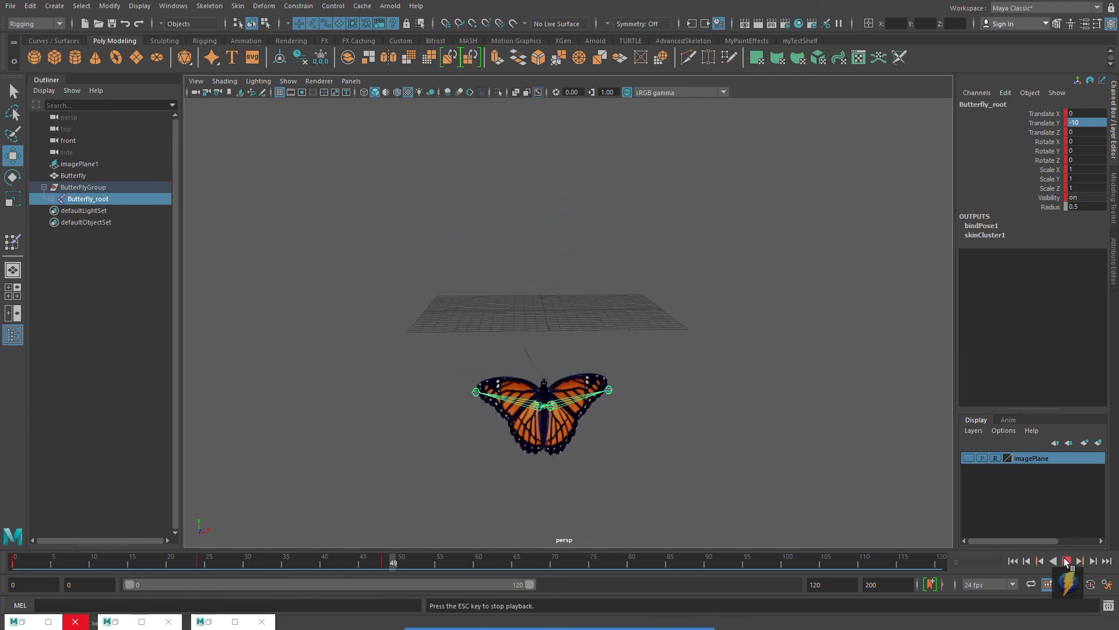
click(1066, 560)
click(1014, 561)
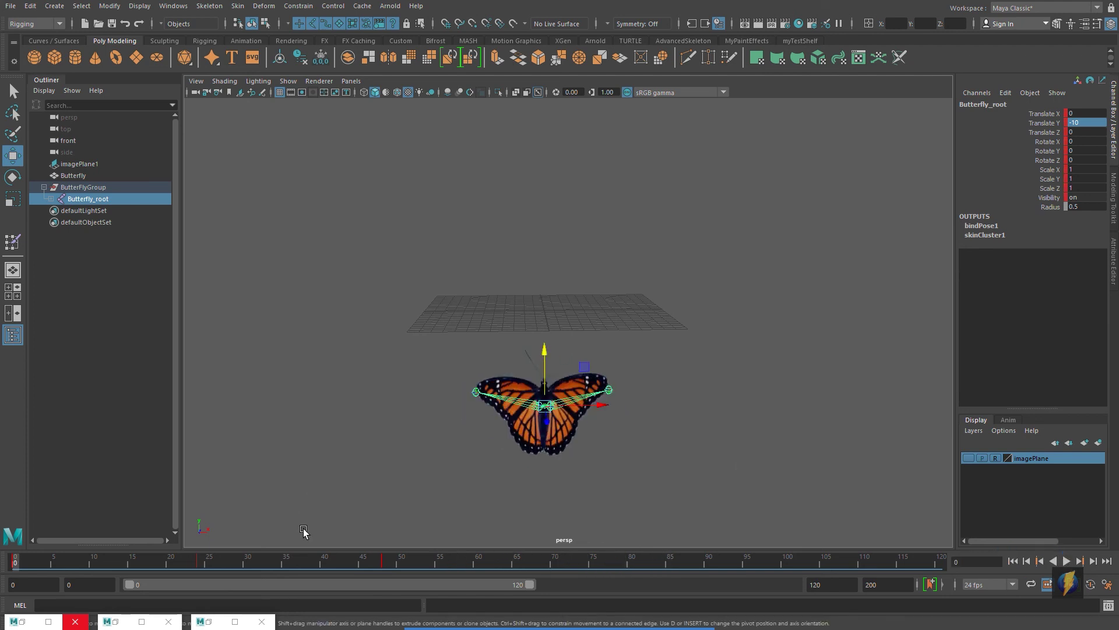
Step: In the Graph Editor, shift Butterfly_root's keys at frames 24 and 48 to frames 48 and 72
click(173, 7)
mouse_move(206, 73)
click(330, 70)
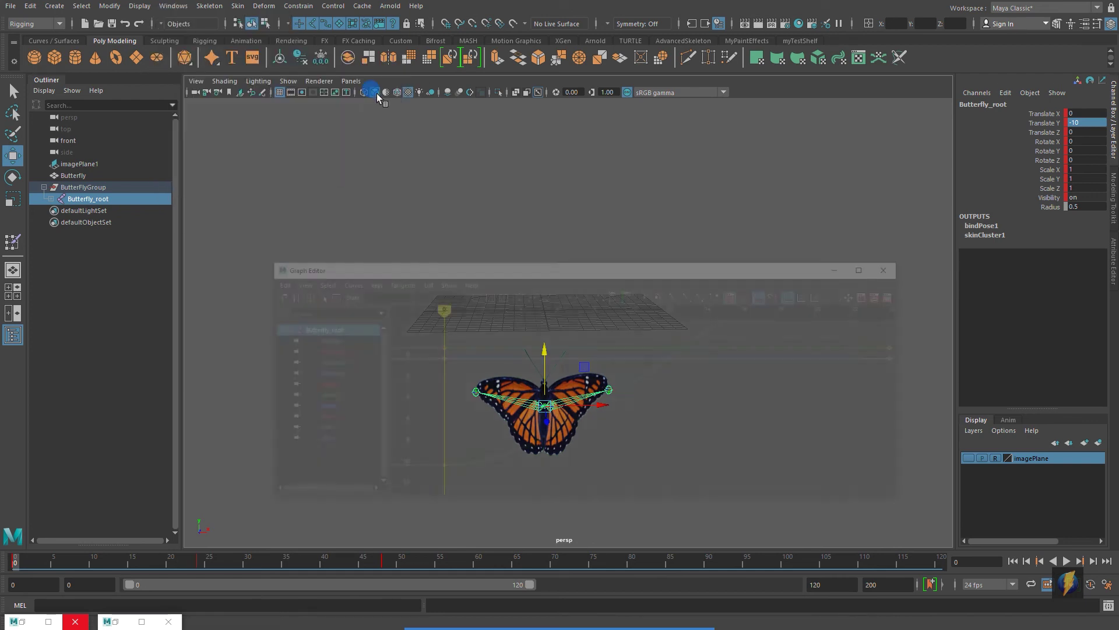
key(f)
alt+middle_drag(734, 367, 525, 359)
drag(517, 257, 775, 392)
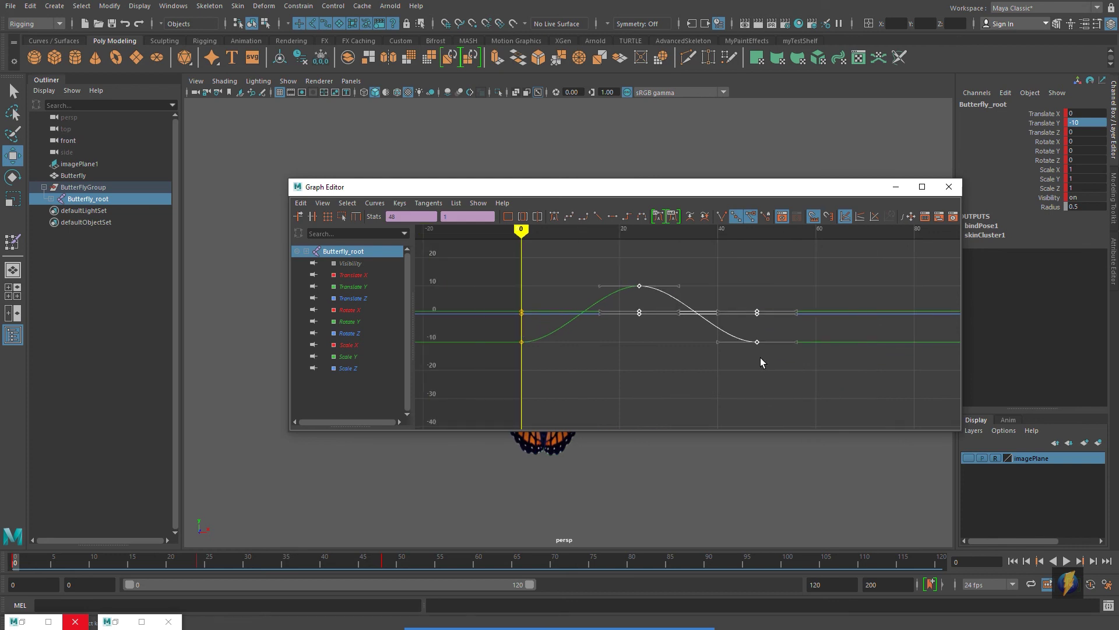
alt+shift+right_drag(807, 342, 803, 349)
alt+shift+middle_drag(788, 355, 716, 356)
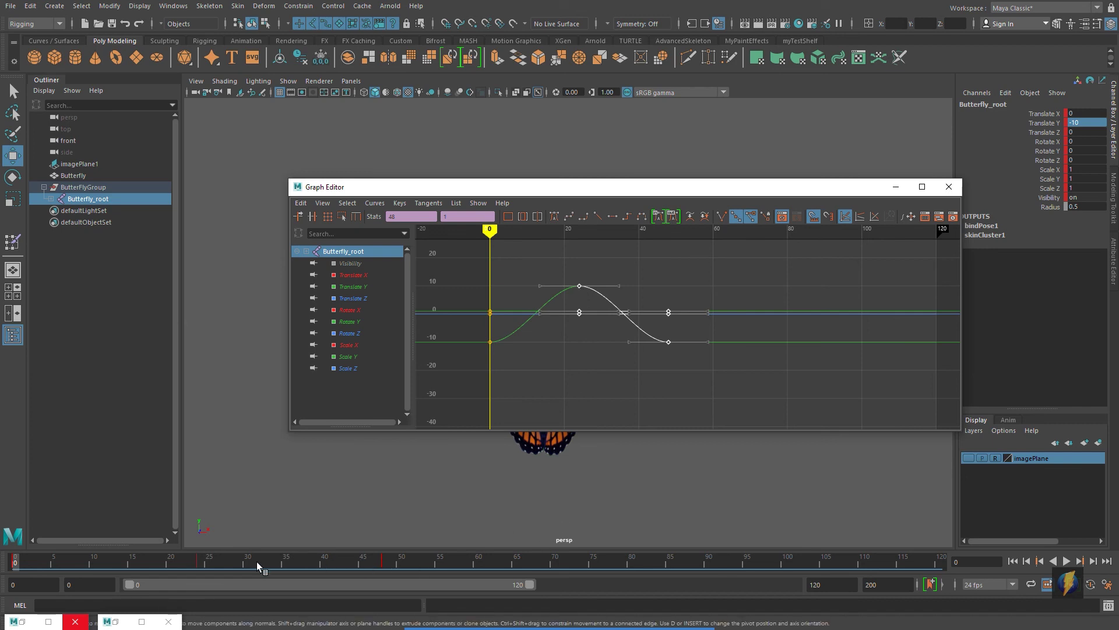
drag(274, 562, 385, 563)
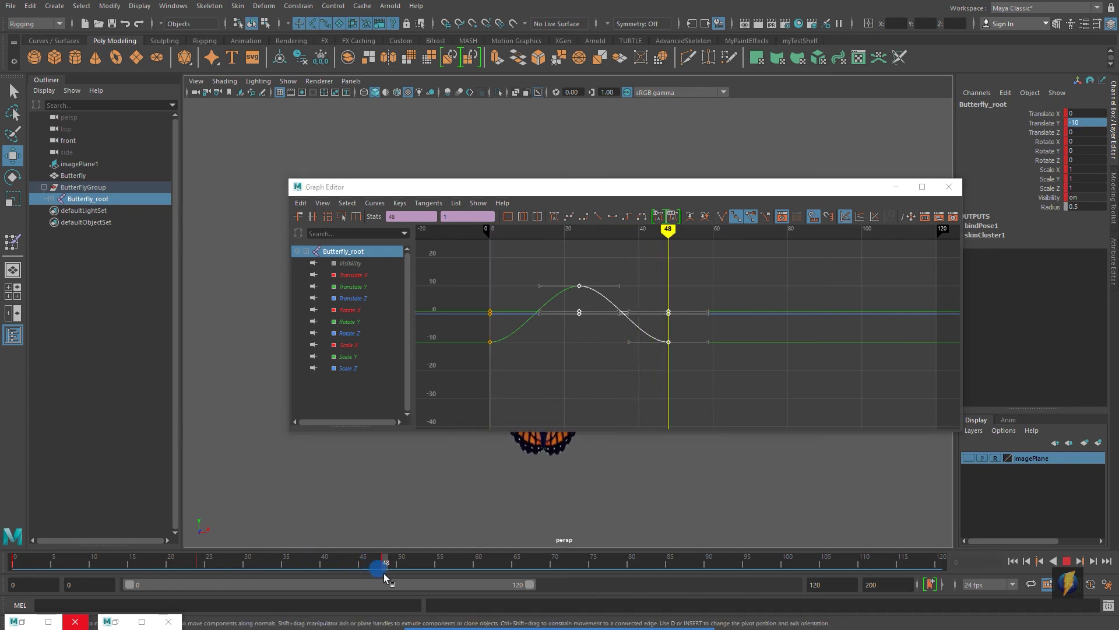
shift+middle_drag(579, 290, 671, 309)
drag(688, 187, 549, 161)
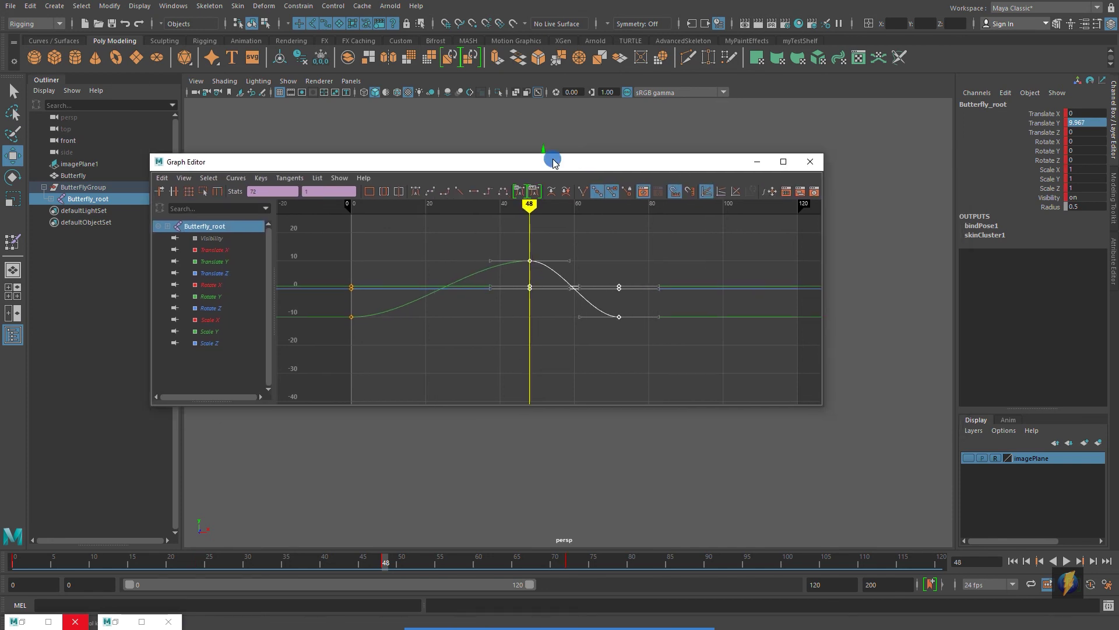
Step: Move Butterfly_root's last keys to frame 96 and close the Graph Editor
drag(386, 564, 754, 563)
drag(618, 245, 640, 342)
shift+middle_drag(617, 317, 710, 329)
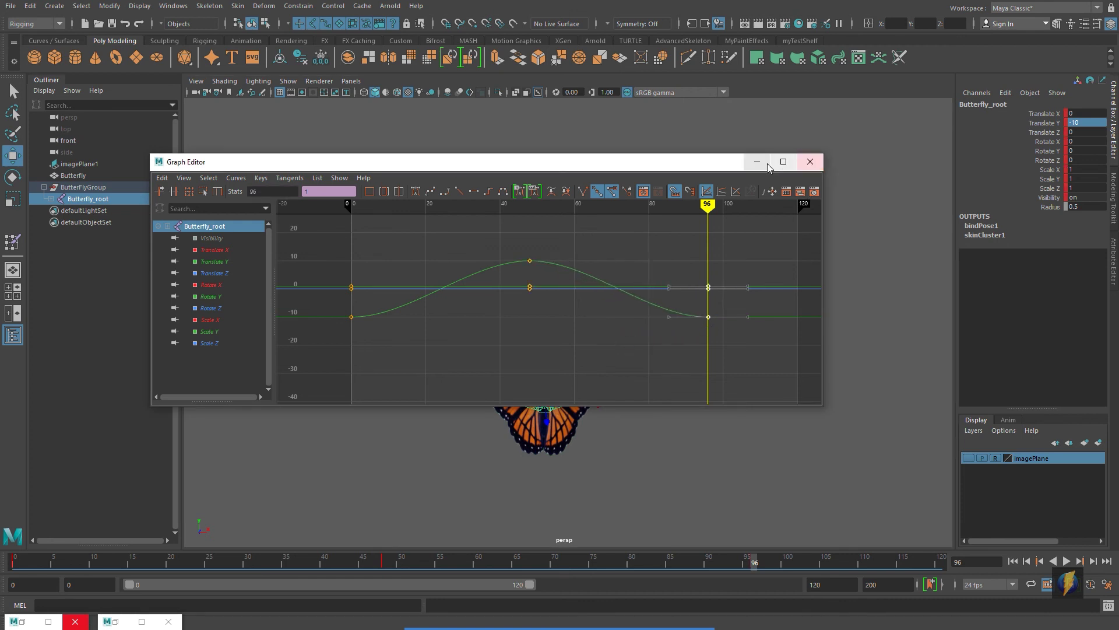
click(810, 162)
Step: Play the animation from frame 0 to review the slower up-and-down motion, and return to the first frame
click(1066, 561)
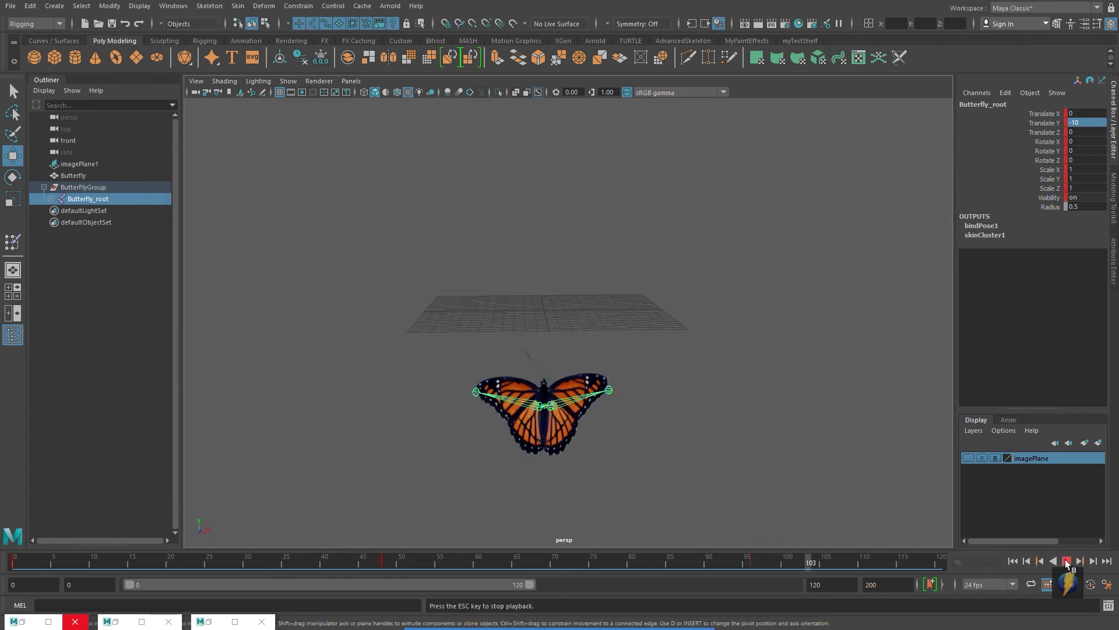
click(1013, 561)
click(1067, 561)
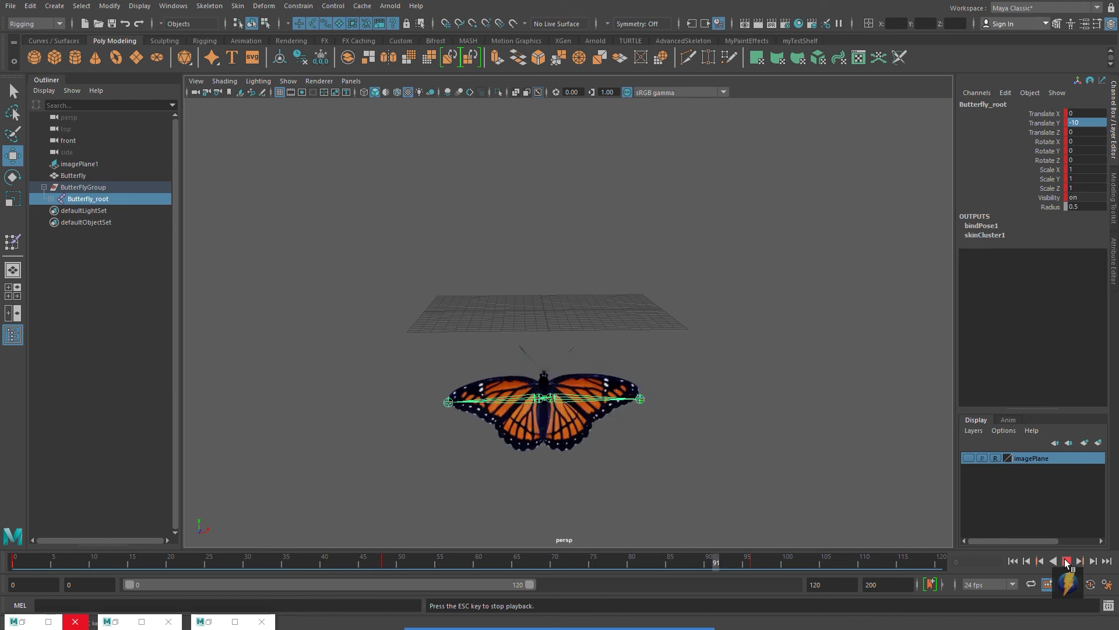
click(1066, 562)
click(1014, 561)
Step: Try setting Butterfly_root's Translate X to -10 with a key at frame 0
alt+middle_drag(588, 401, 598, 366)
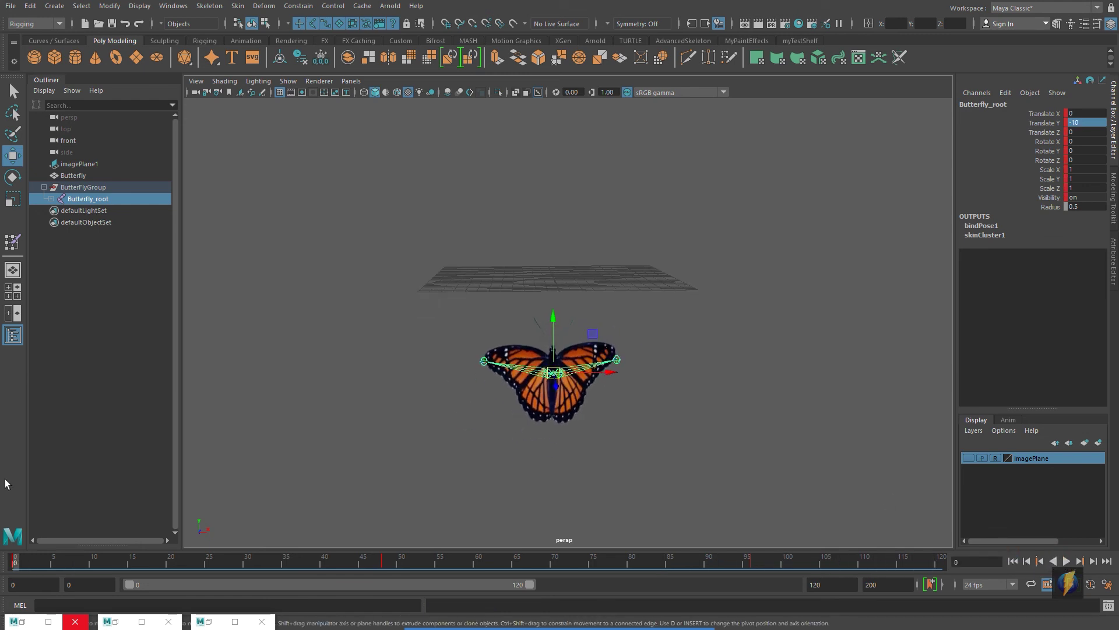
click(26, 561)
drag(194, 583, 14, 583)
drag(608, 373, 435, 374)
double_click(1088, 114)
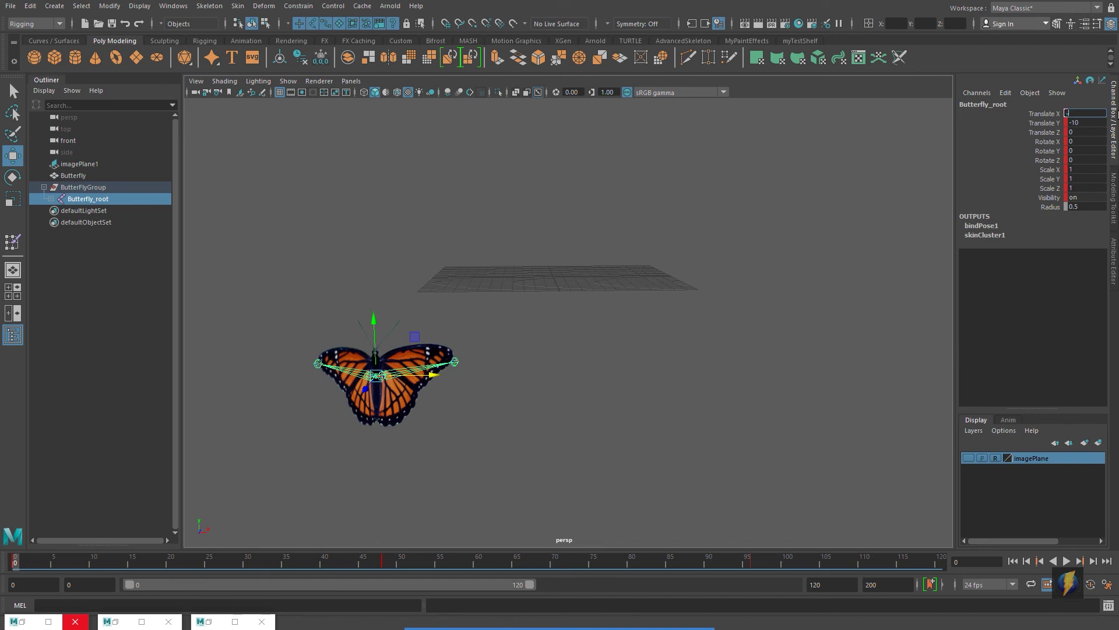
key(Return)
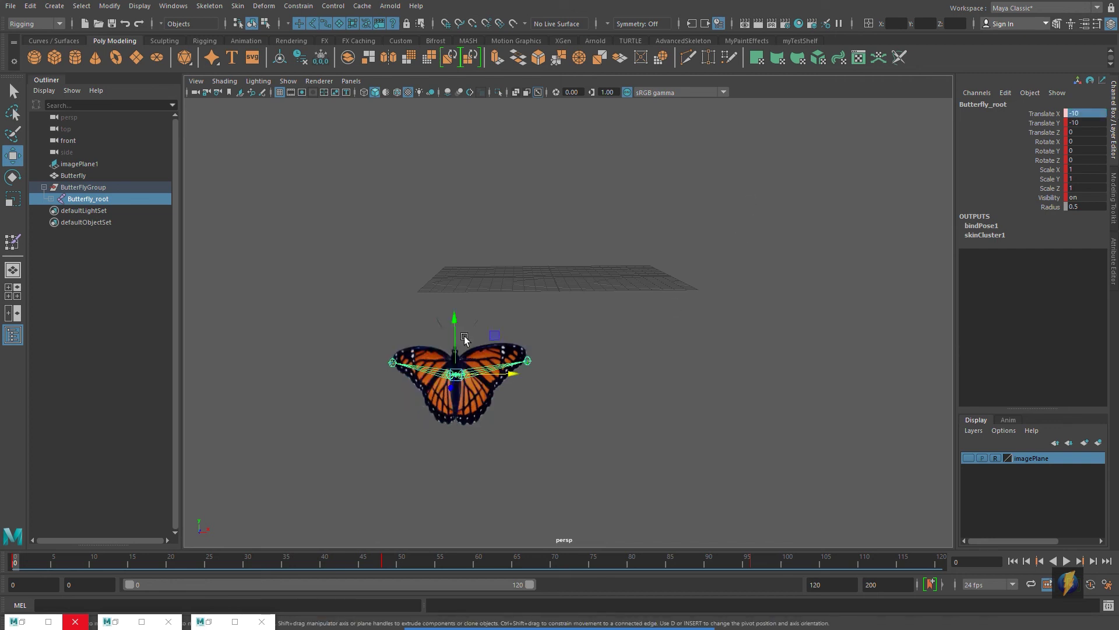
key(s)
drag(10, 561, 10, 500)
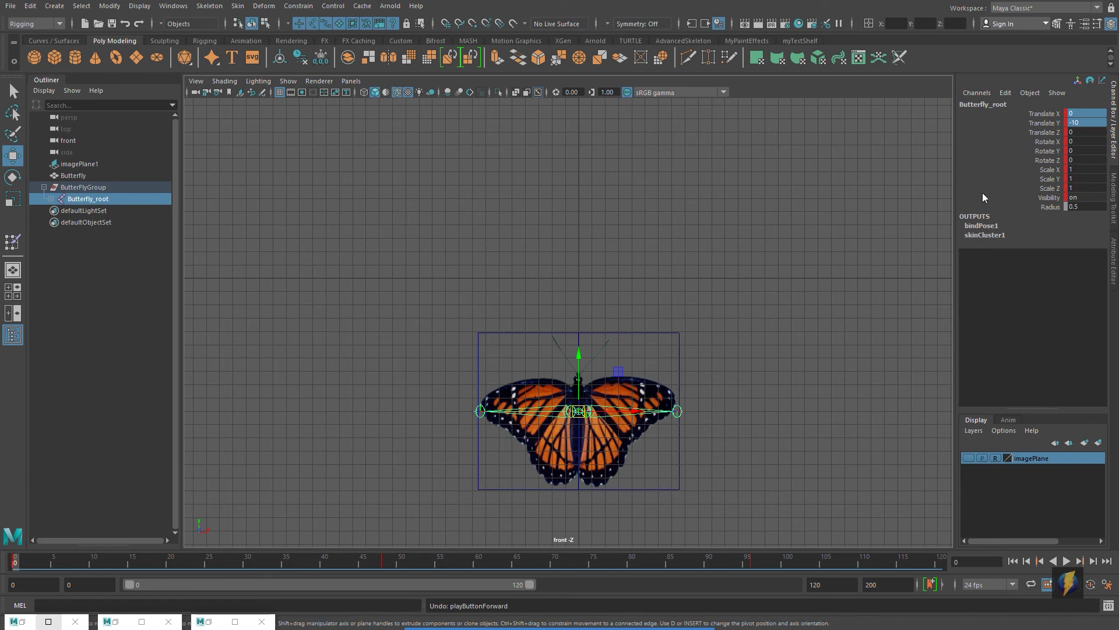
Step: Break the animation connections on all Butterfly_root channels, set its Translate Y to 0 and key it at frame 0
drag(1043, 114, 1050, 207)
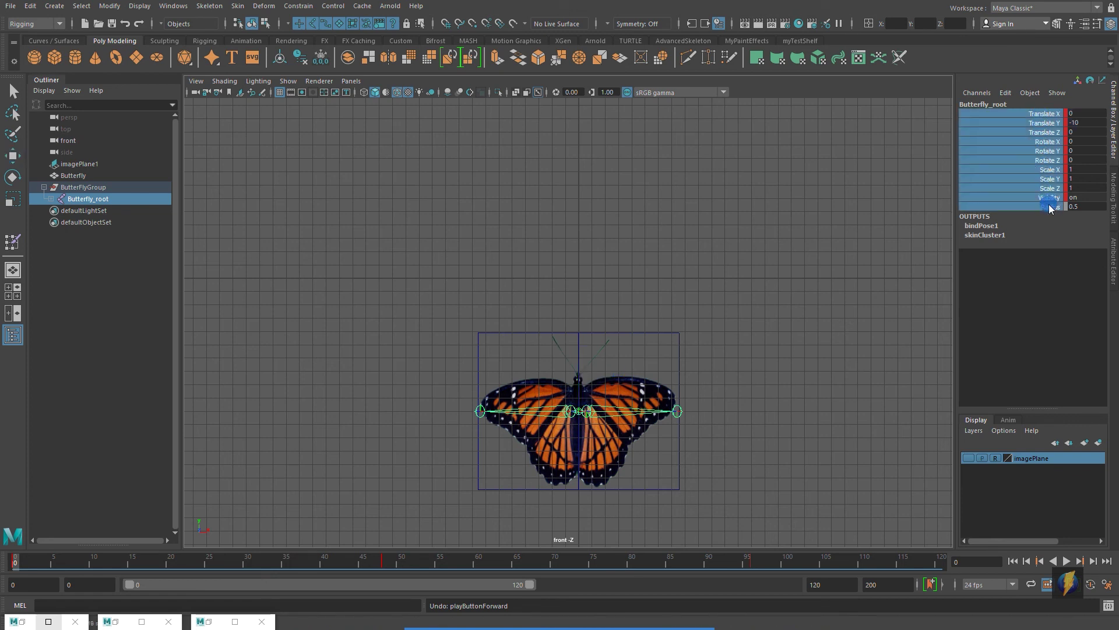
right_click(1041, 153)
click(999, 295)
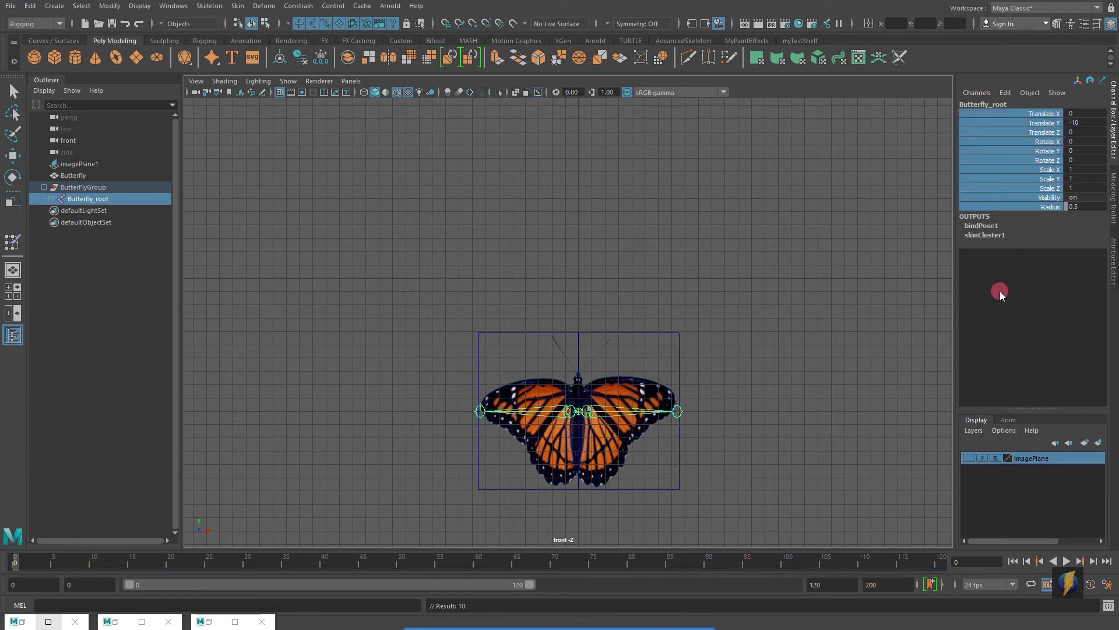
double_click(1085, 123)
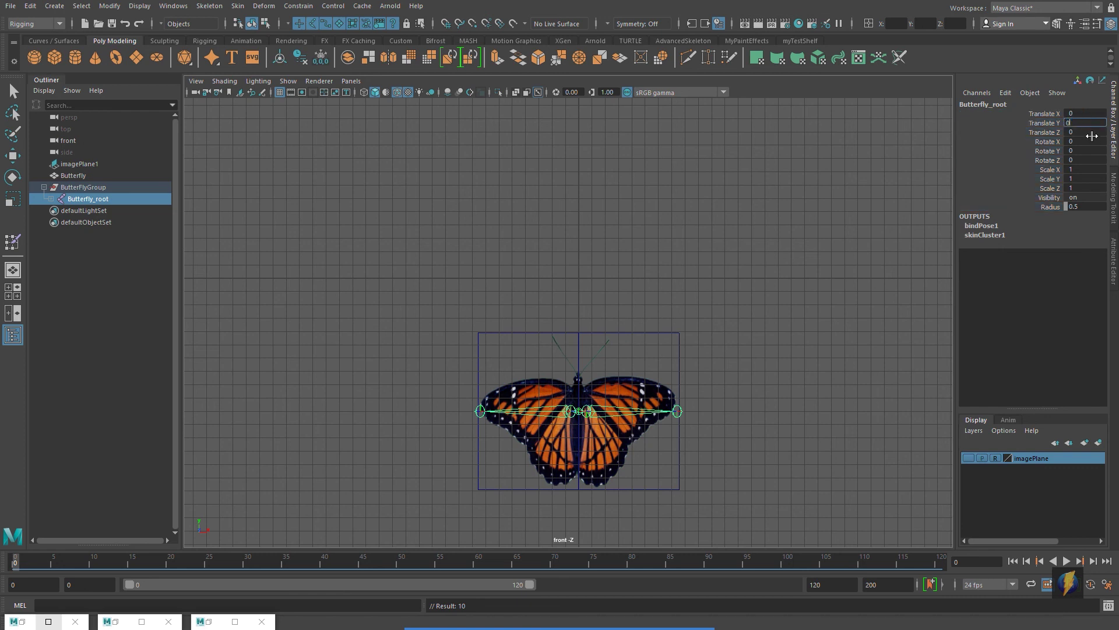
key(Return)
alt+middle_drag(668, 285, 648, 302)
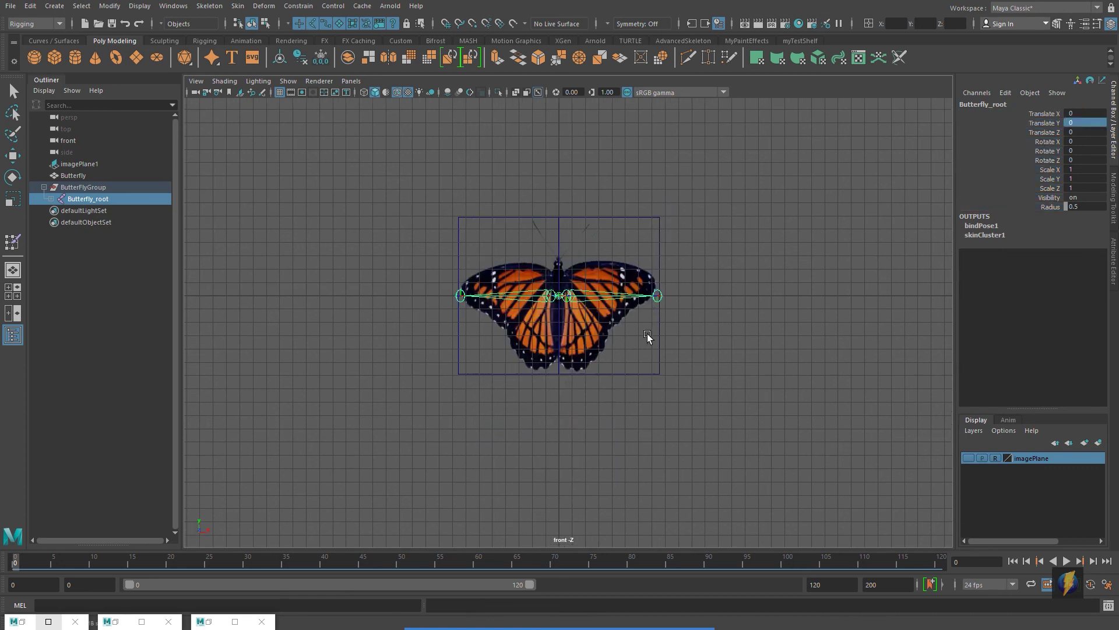
key(s)
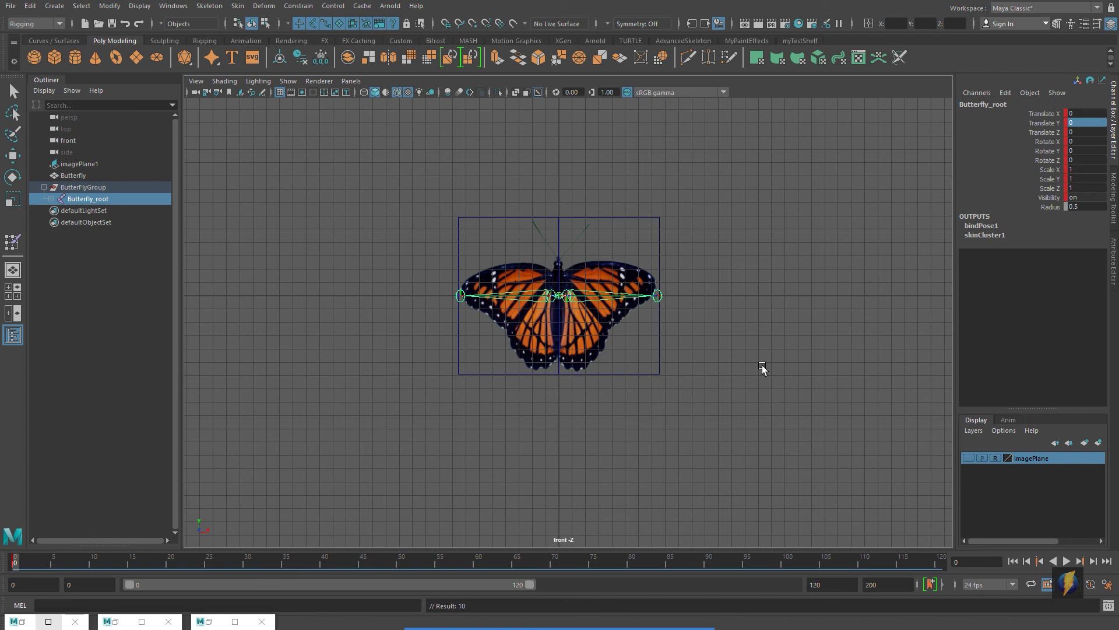
Step: Key Butterfly_root at Translate X about -16.087 on frame 24 and about 16.745 on frame 72
alt+middle_drag(724, 366, 753, 366)
scroll(717, 395, down, 2)
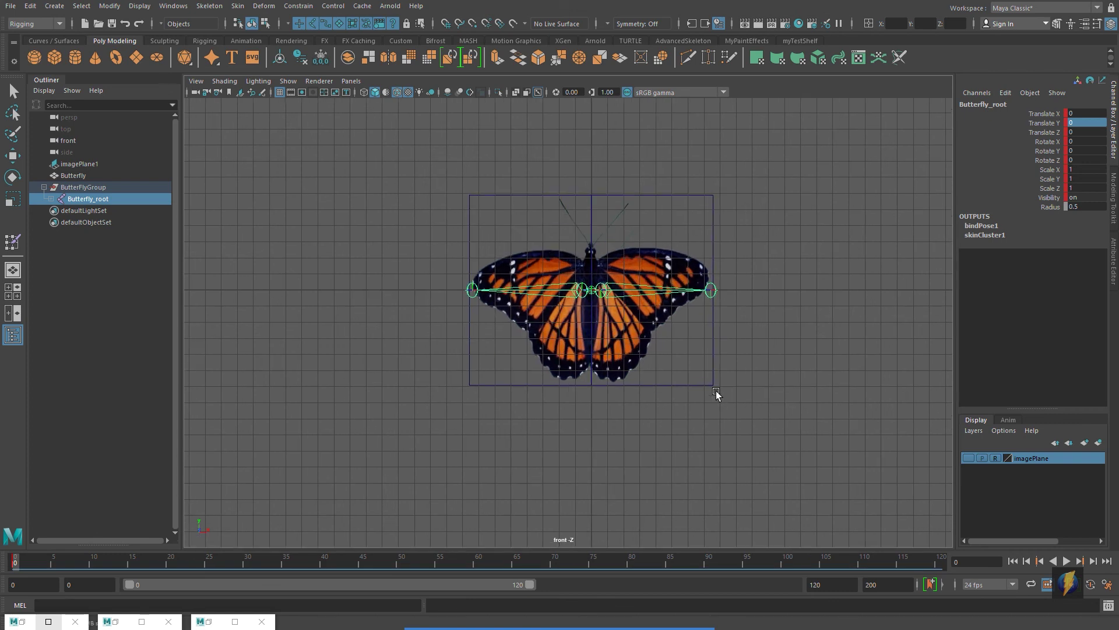
drag(55, 563, 197, 573)
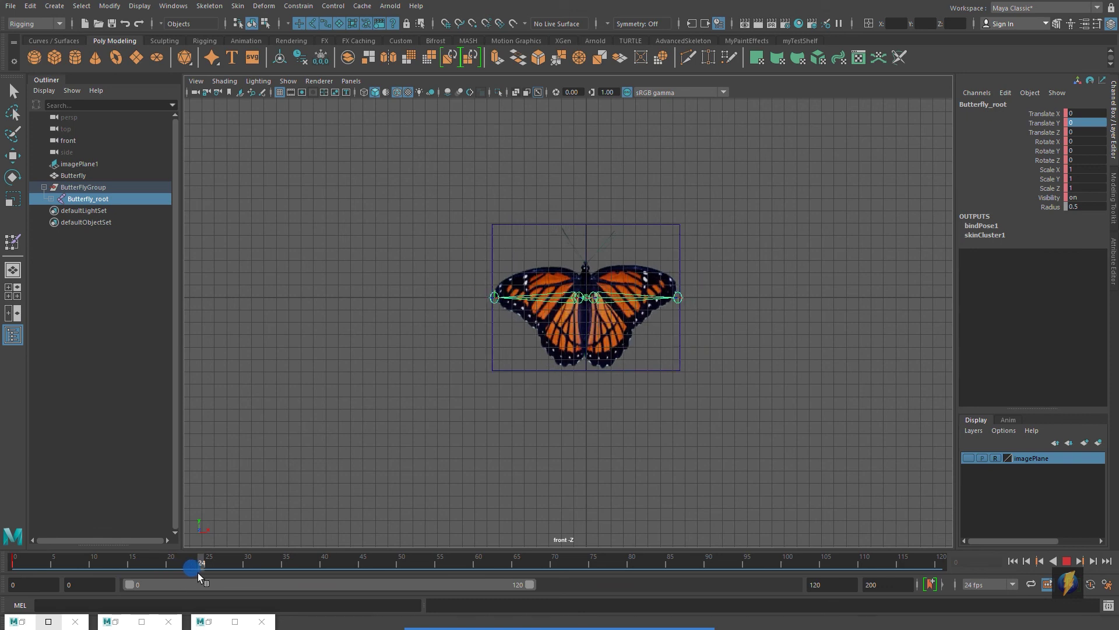
key(w)
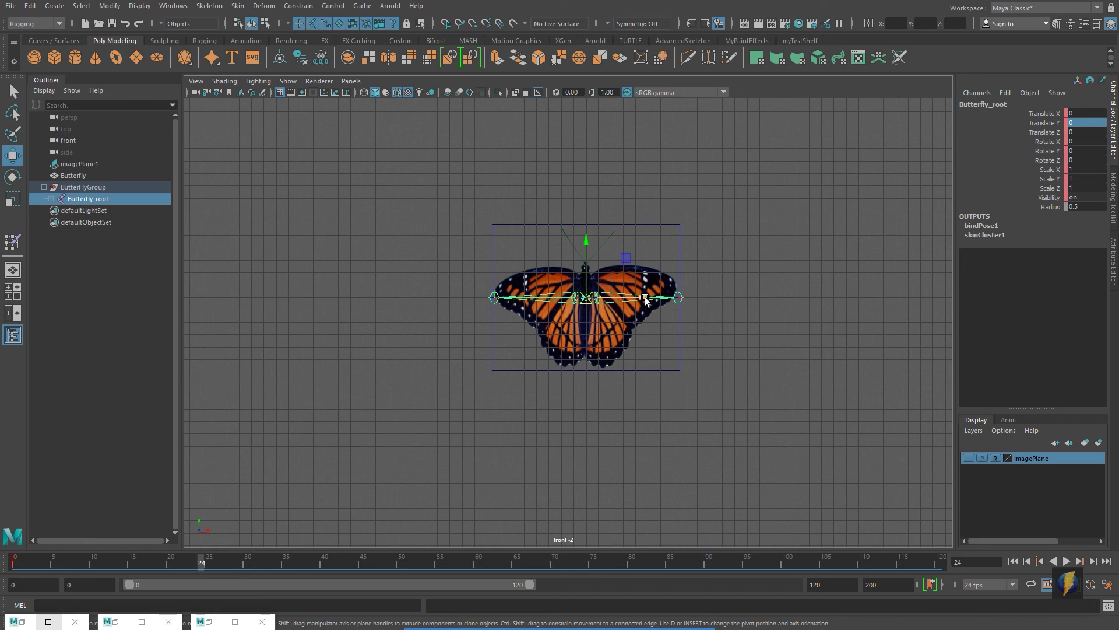
drag(645, 297, 445, 301)
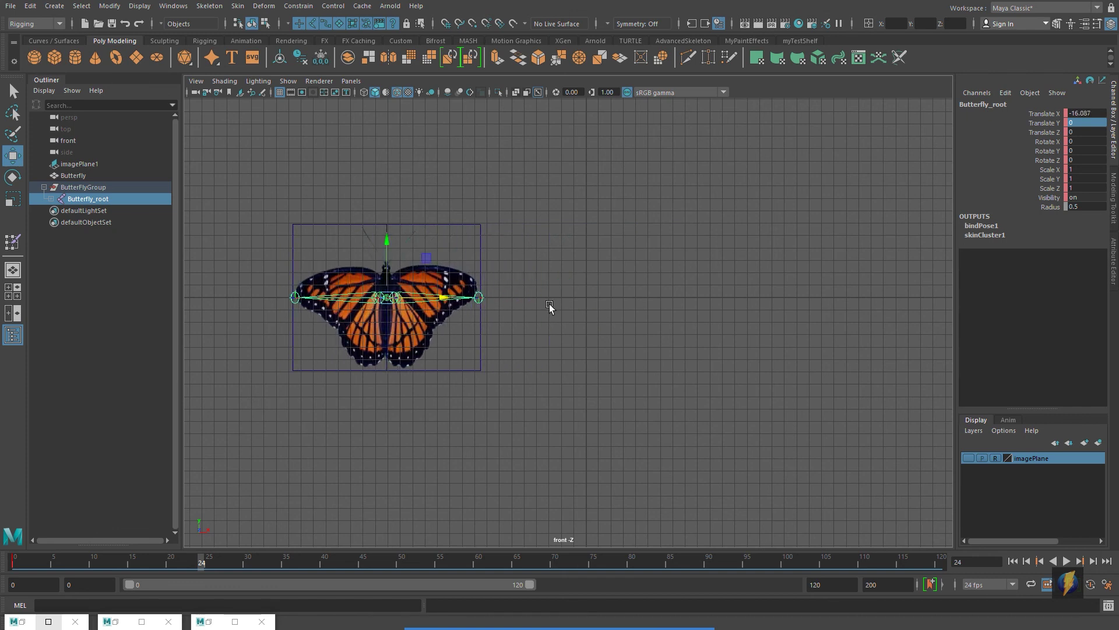
drag(200, 558, 570, 574)
drag(445, 302, 849, 320)
key(s)
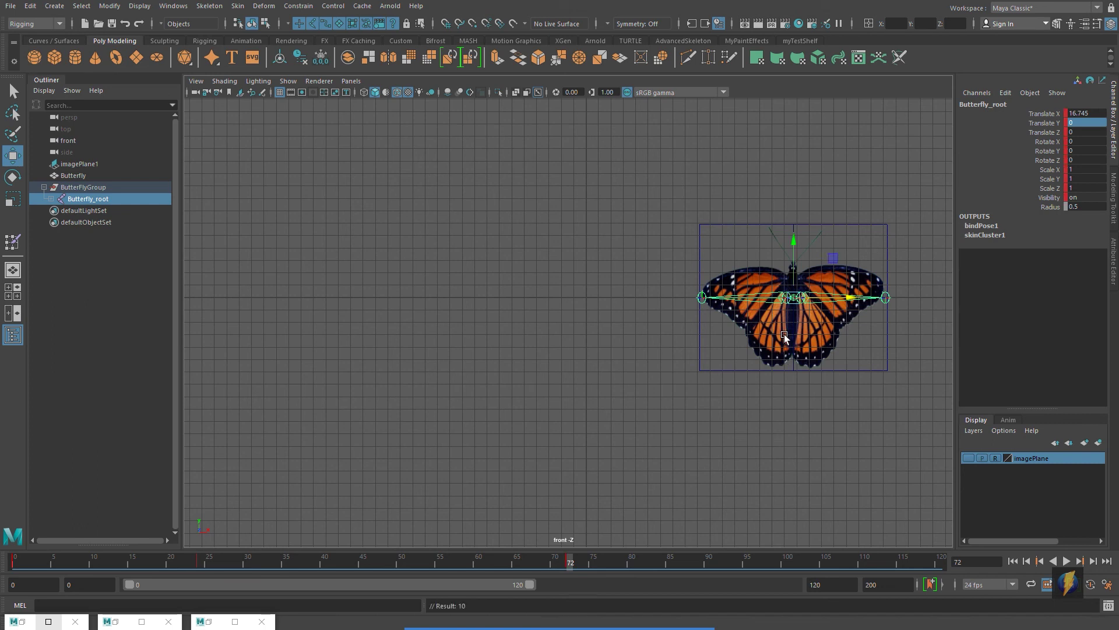
Step: Key Butterfly_root at Translate X 0 on frame 96 and set the playback range to end at frame 96
drag(565, 558, 459, 563)
mouse_move(756, 562)
mouse_down()
mouse_move(691, 560)
mouse_move(752, 561)
mouse_up()
click(833, 585)
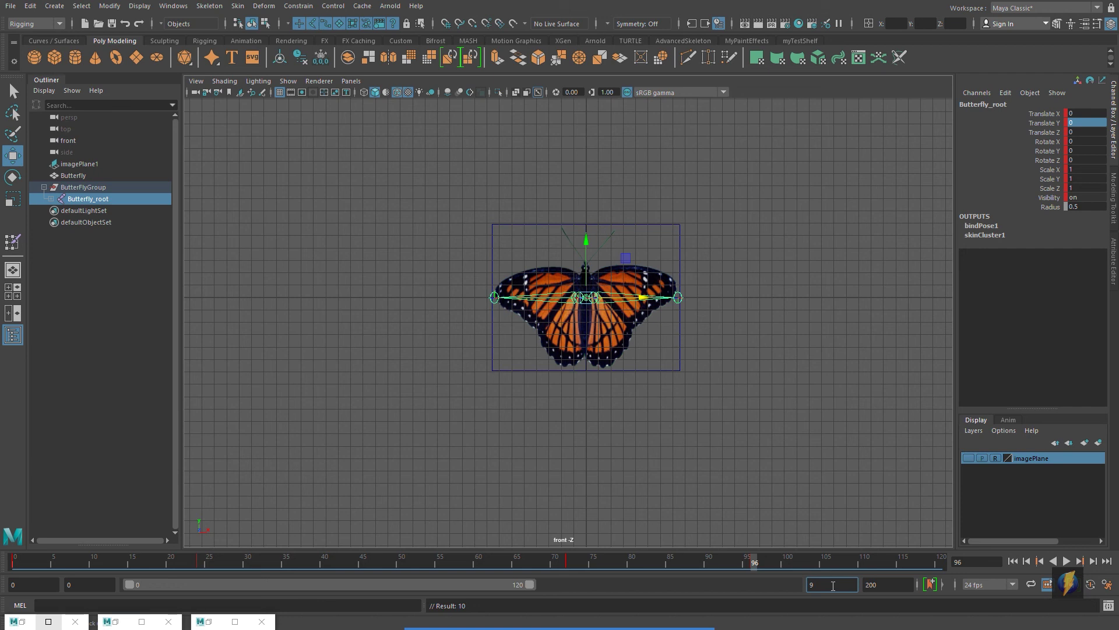
key(Return)
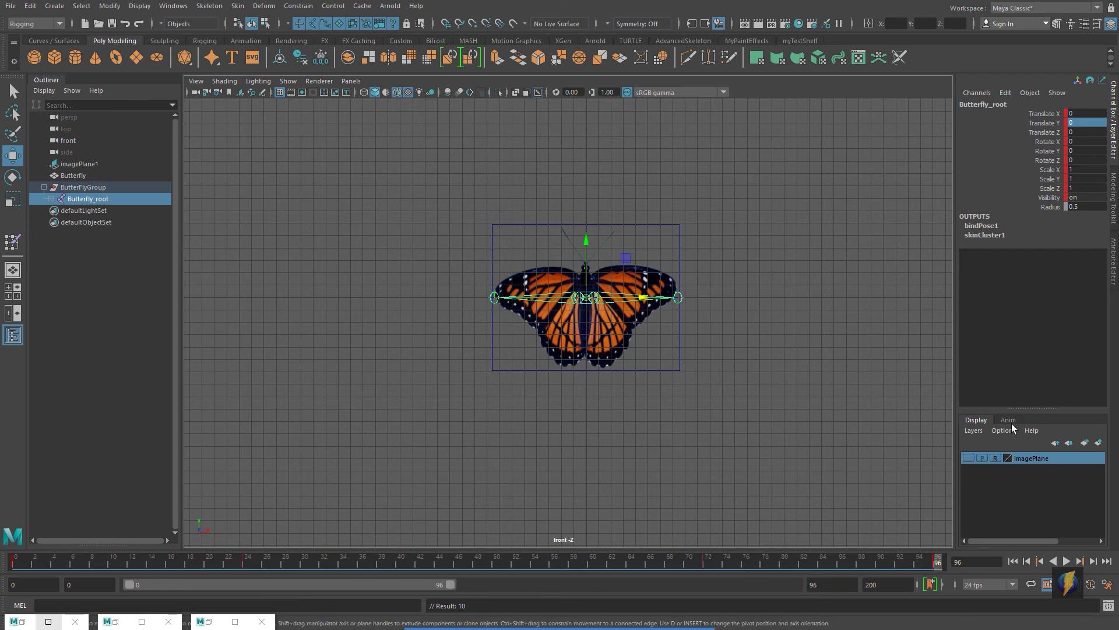
Step: Play the animation to review the butterfly's side-to-side motion, and return to frame 0
click(1065, 561)
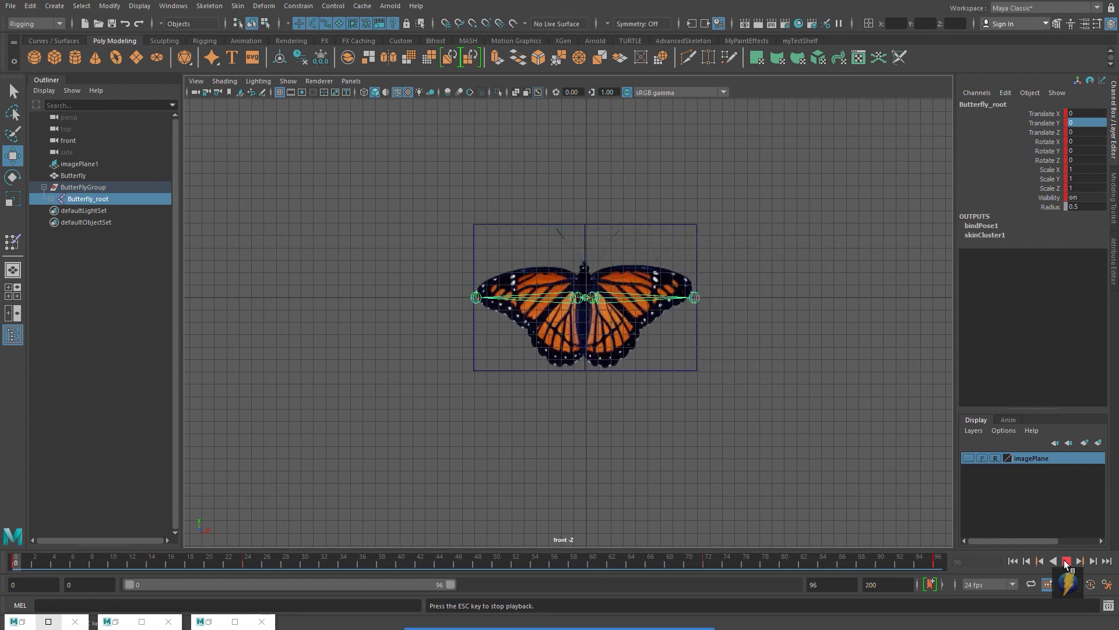
click(1066, 560)
key(alt+v)
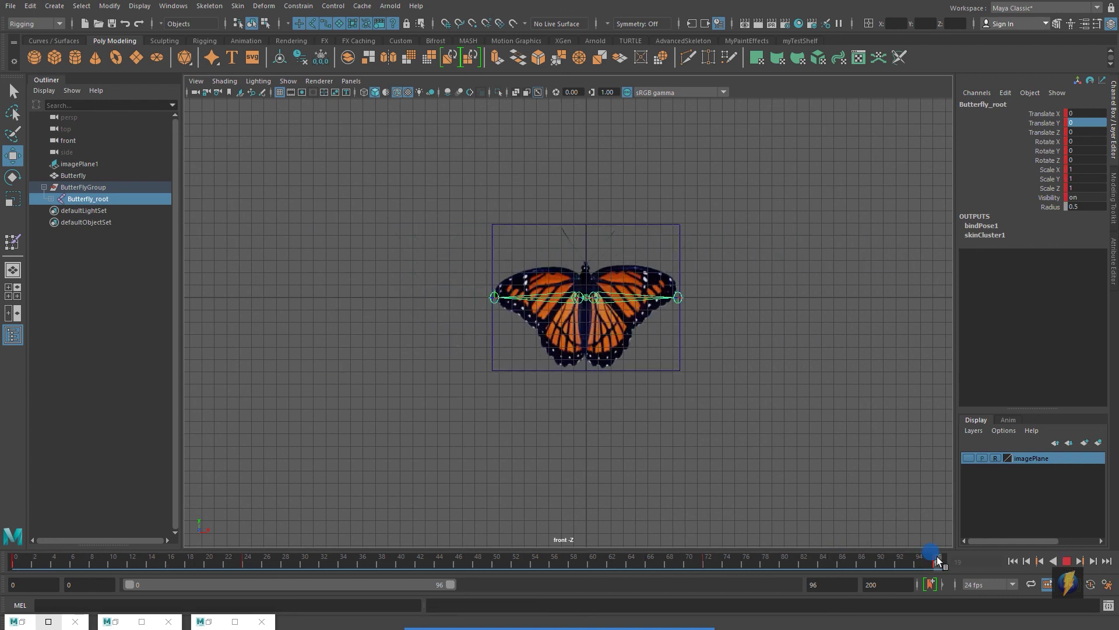
key(Escape)
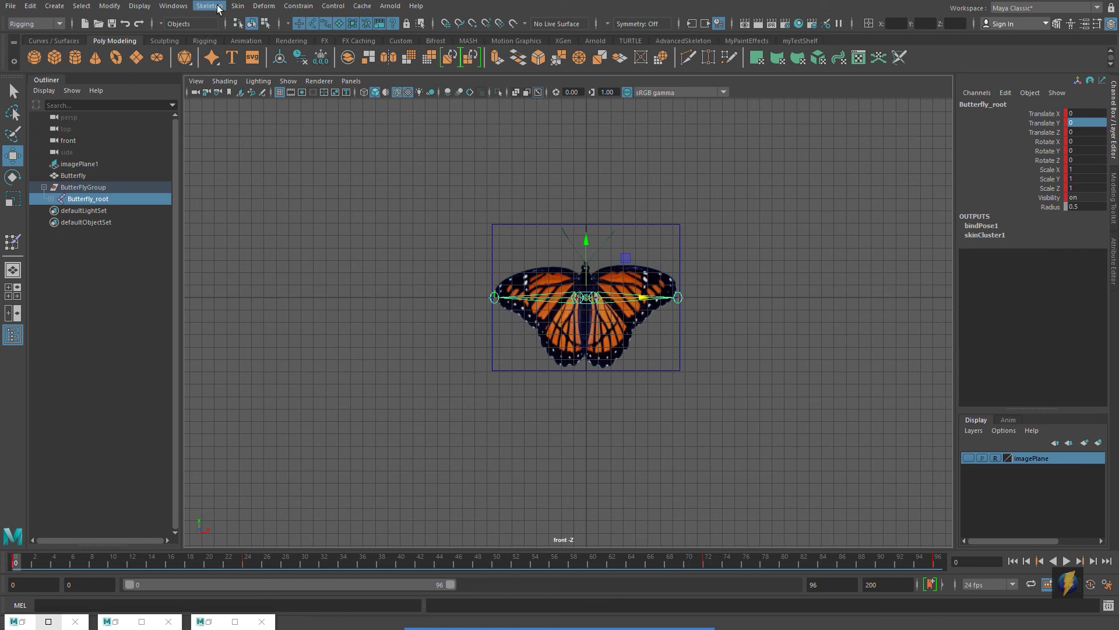
Step: Open the Graph Editor full-screen and isolate Butterfly_root's Translate X curve
click(173, 6)
mouse_move(182, 72)
click(330, 71)
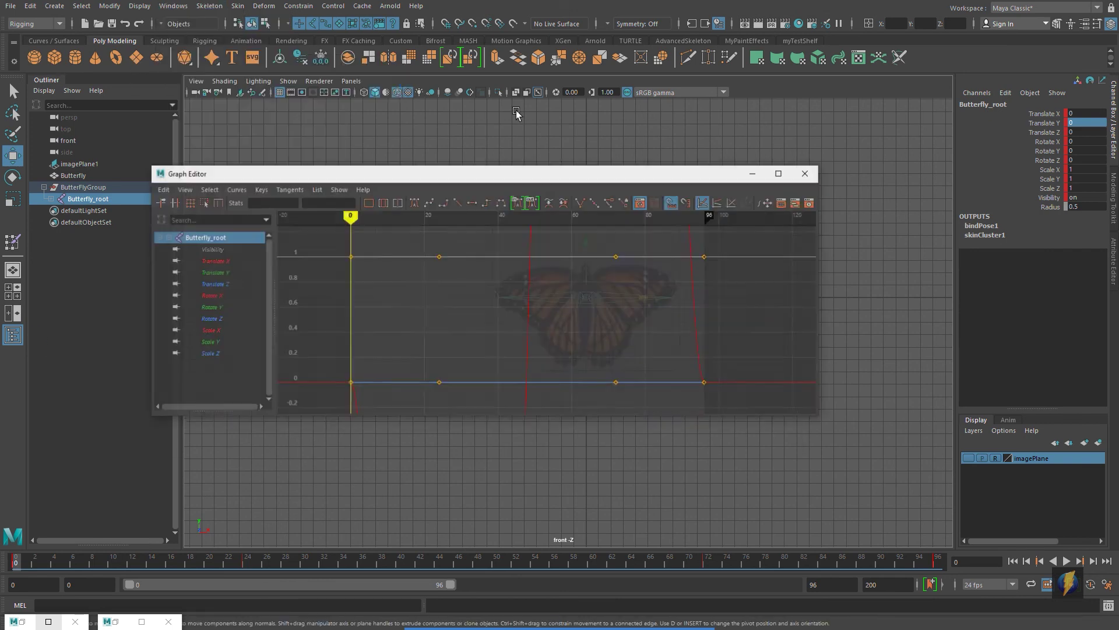
click(782, 162)
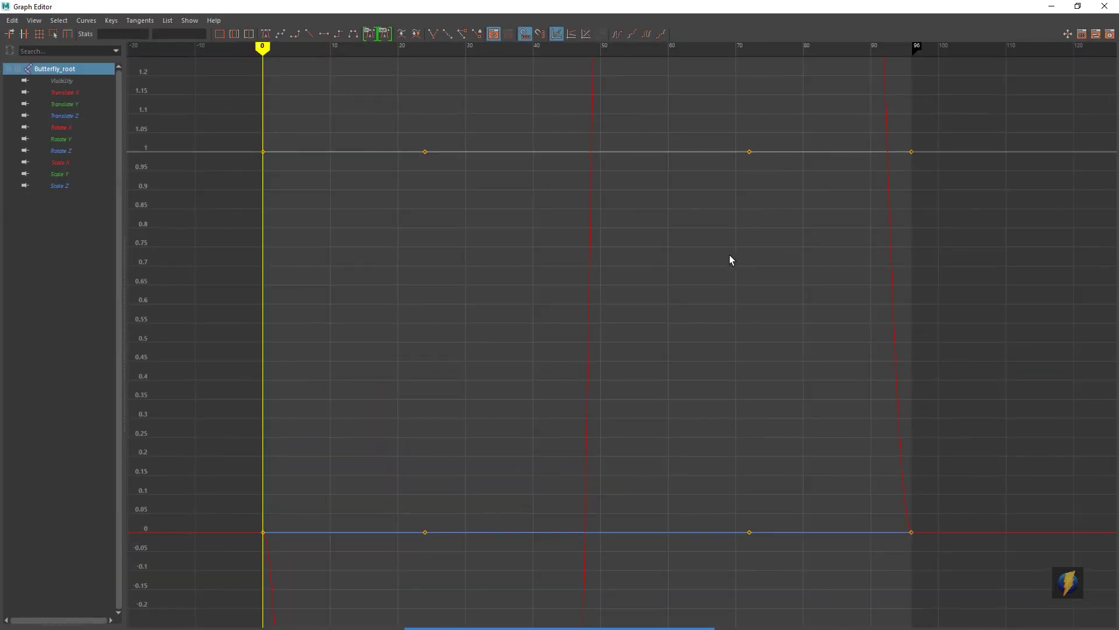
alt+shift+right_drag(667, 216, 659, 315)
alt+shift+right_drag(696, 239, 691, 292)
click(671, 295)
alt+middle_drag(683, 293, 679, 281)
alt+shift+right_drag(709, 328, 702, 307)
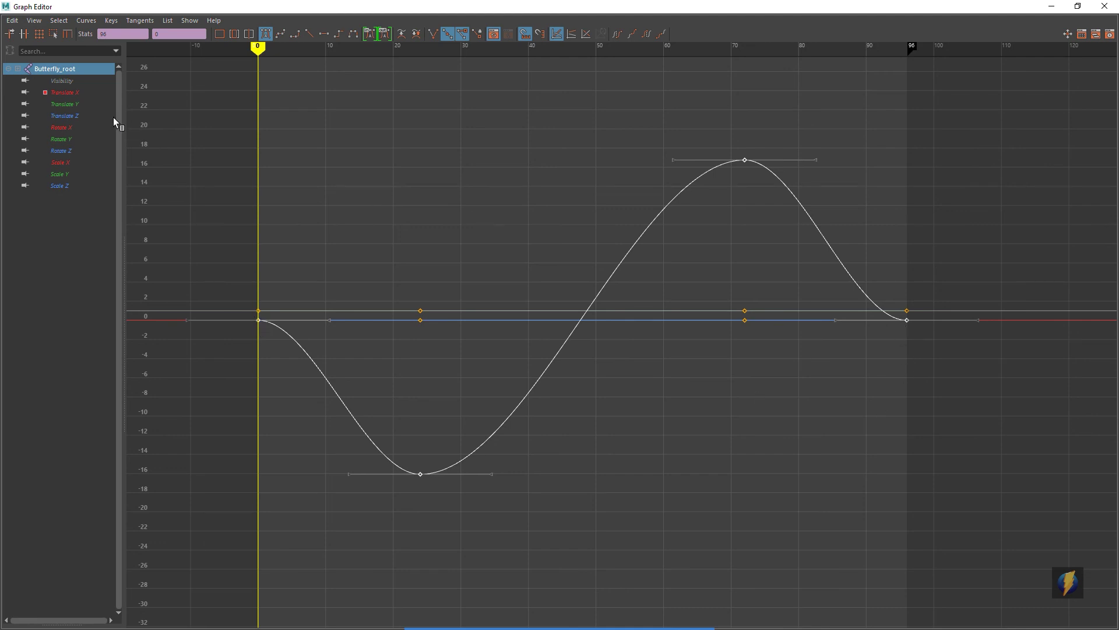
click(66, 93)
Step: Tilt the Translate X tangents at frames 0 and 96 downward to smooth the loop, and play back the result
click(344, 340)
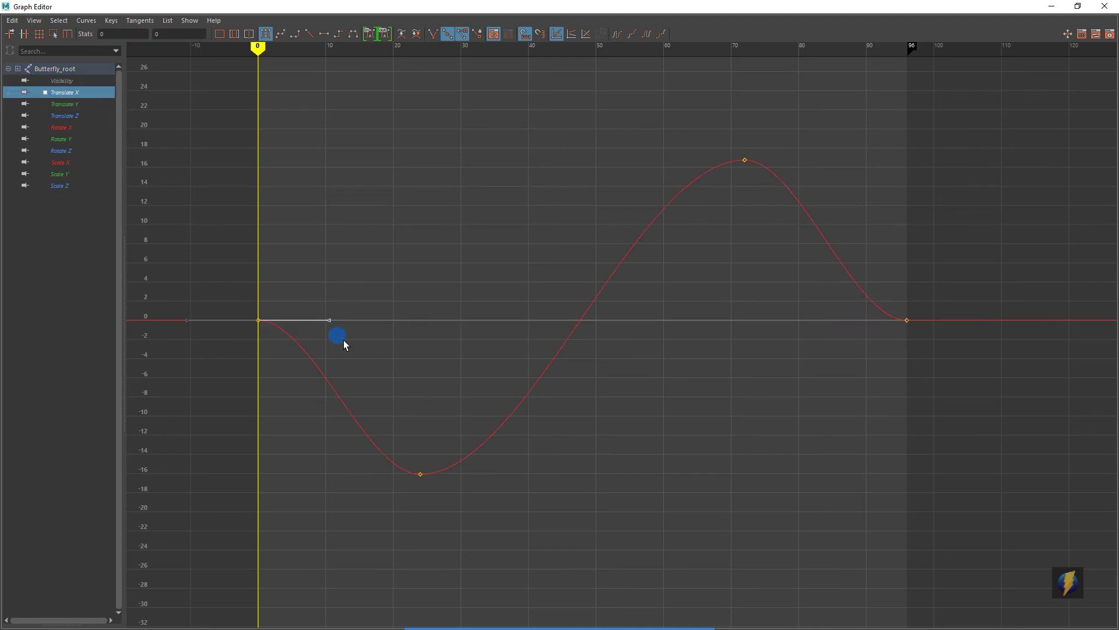
drag(911, 351, 911, 352)
drag(982, 321, 950, 377)
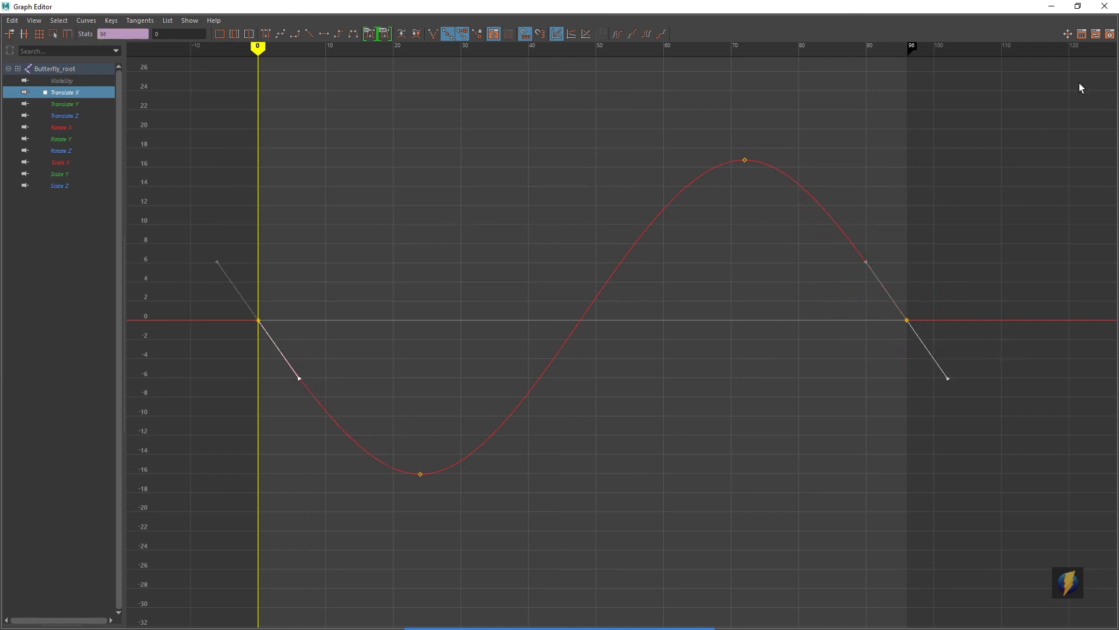
click(1052, 6)
click(1067, 561)
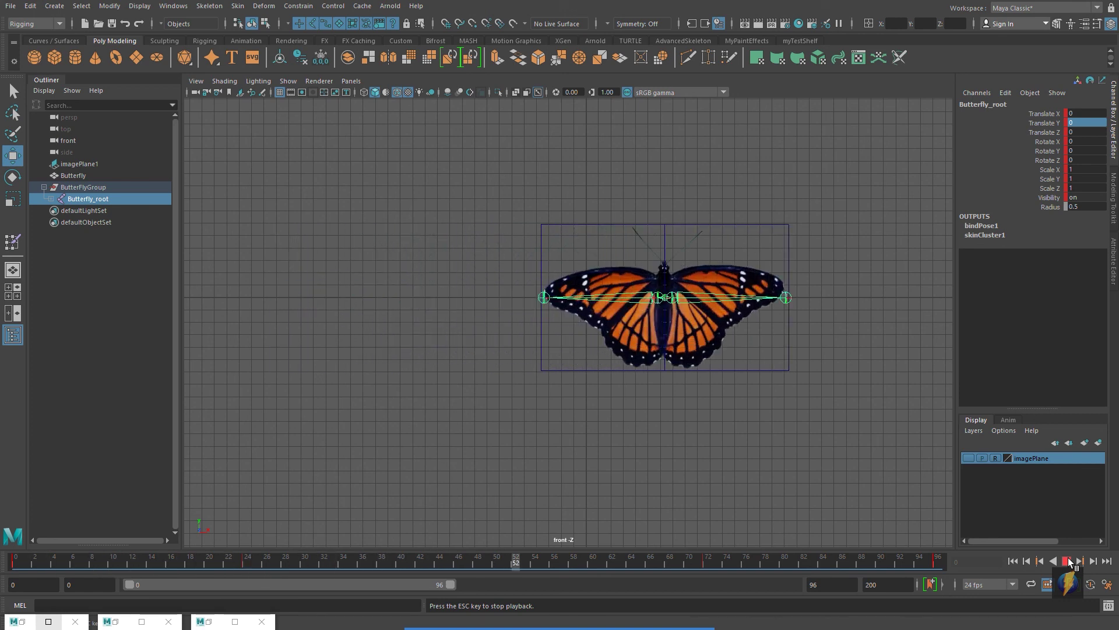
click(1068, 560)
Step: Lower Butterfly_root to about -6.16 in Translate Y at frame 12 and key it
drag(15, 556, 128, 548)
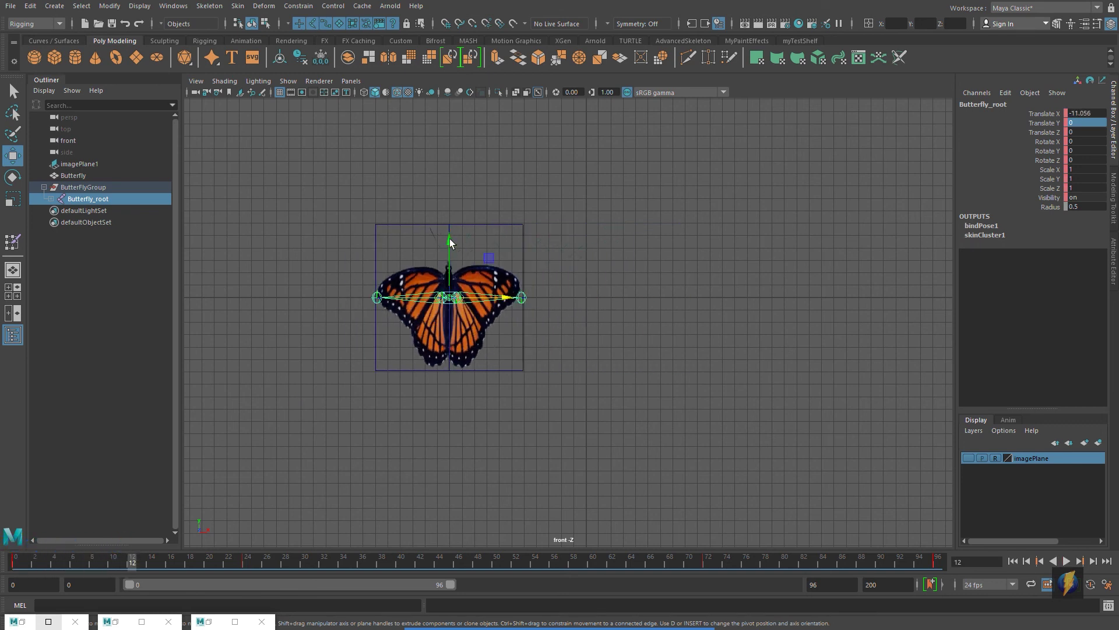
drag(450, 239, 451, 315)
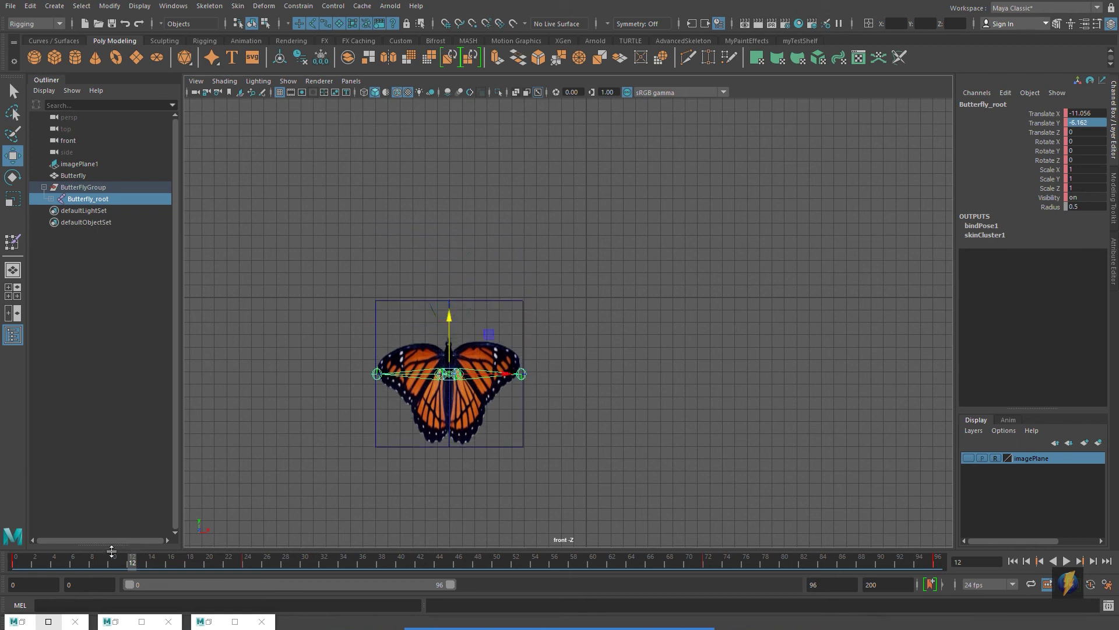
key(s)
Step: Raise Butterfly_root to about 6.64 in Translate Y at frame 36 and key it
drag(11, 554, 359, 521)
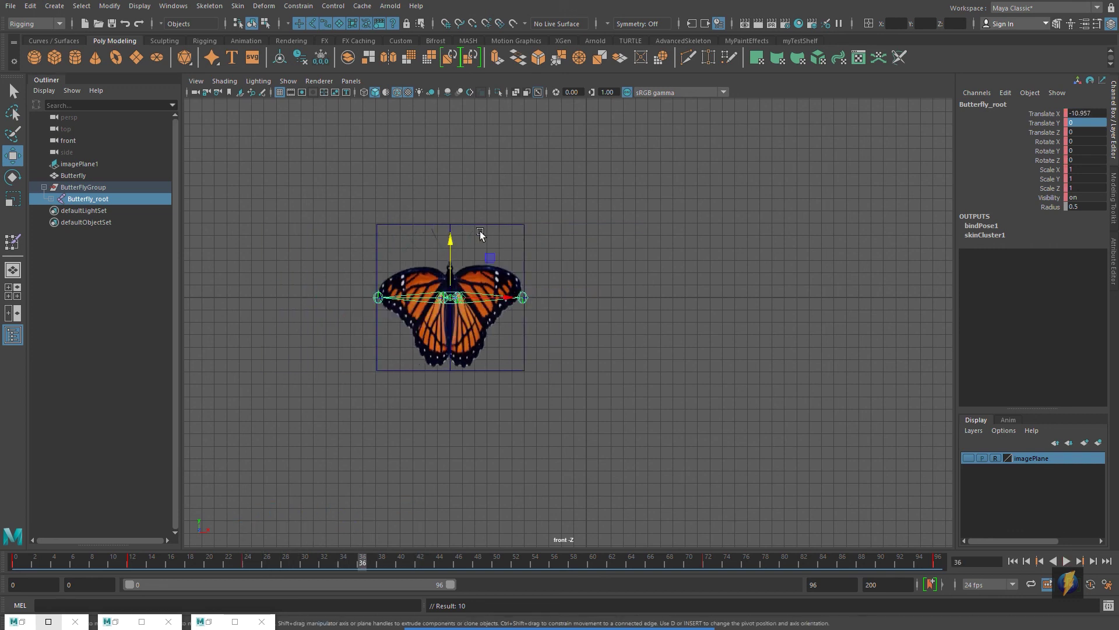
drag(450, 243, 460, 133)
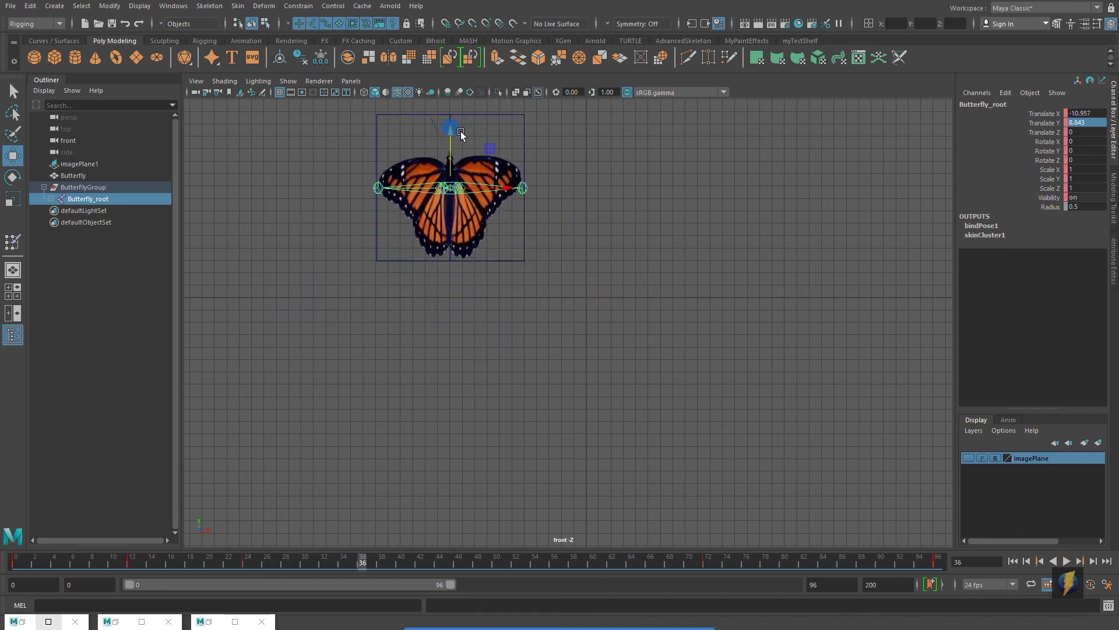
key(s)
Step: Review the combined side-to-side and up-and-down flight by playing it in the perspective view from several angles
drag(362, 558, 611, 583)
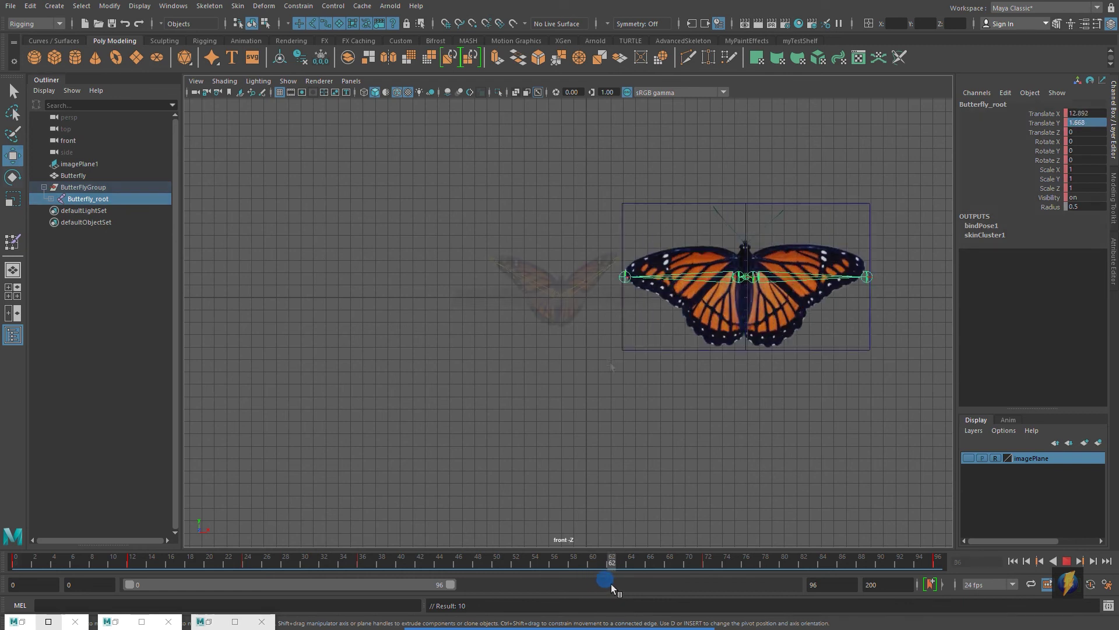
click(589, 399)
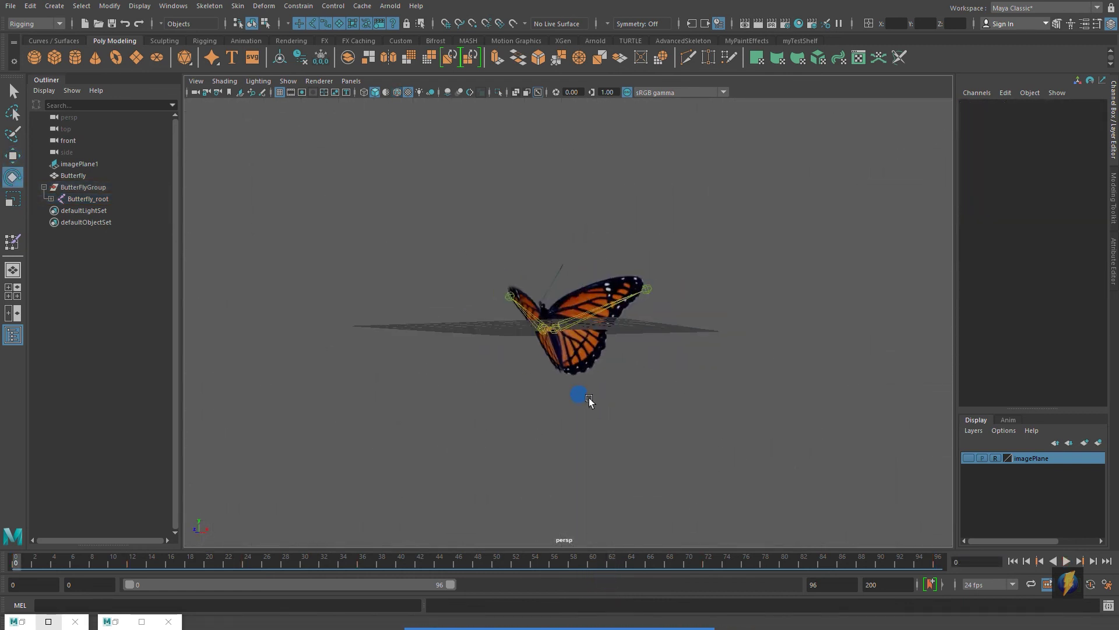
alt+drag(589, 399, 656, 411)
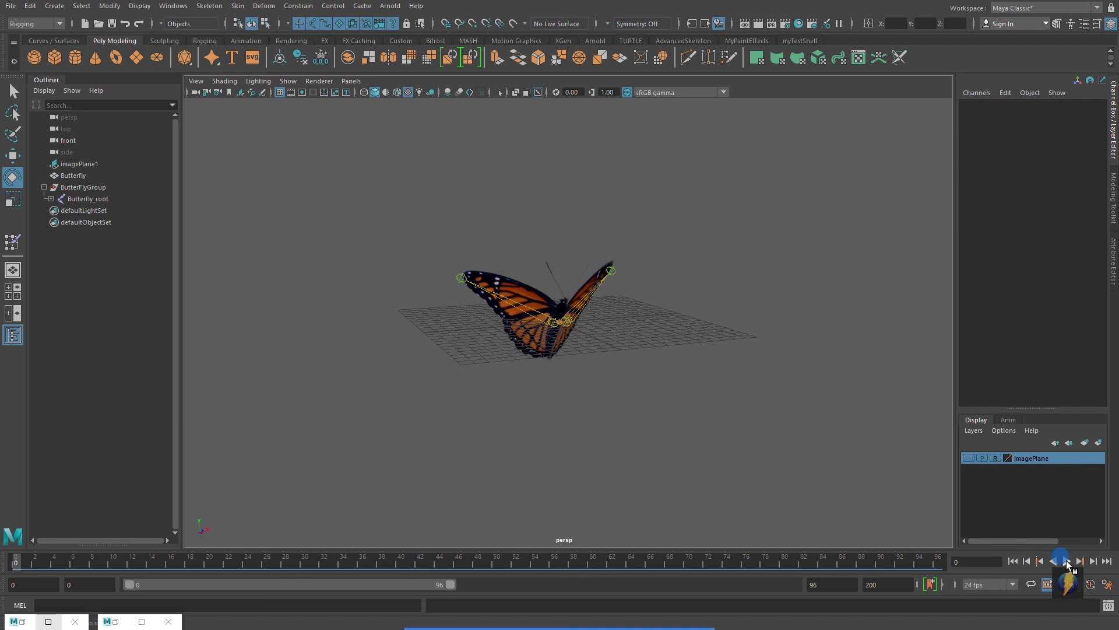
click(1067, 561)
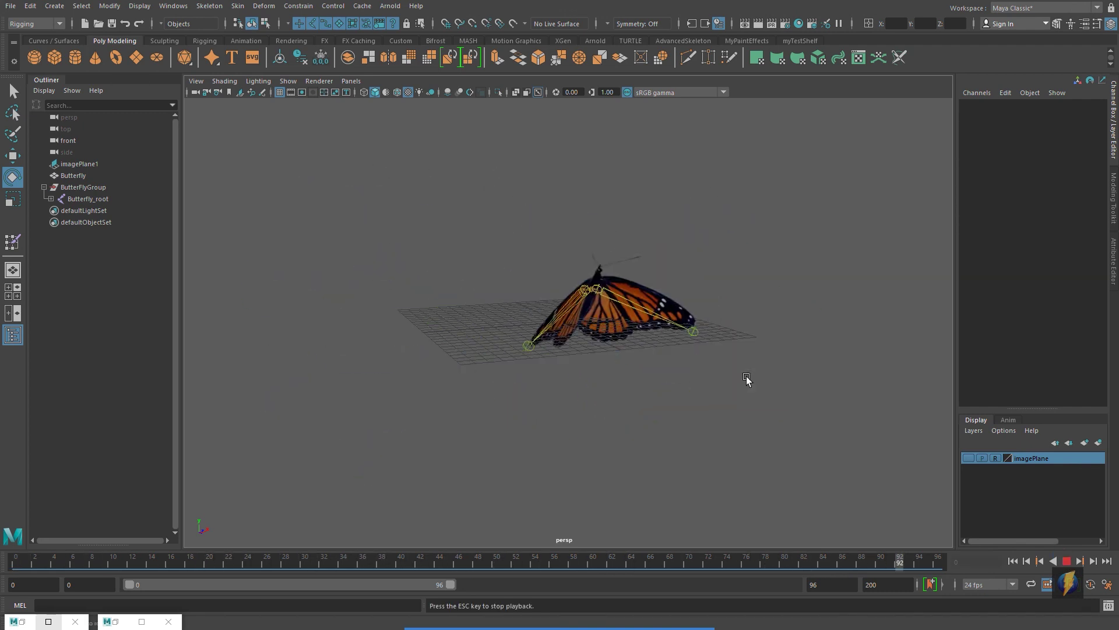
alt+drag(545, 367, 663, 379)
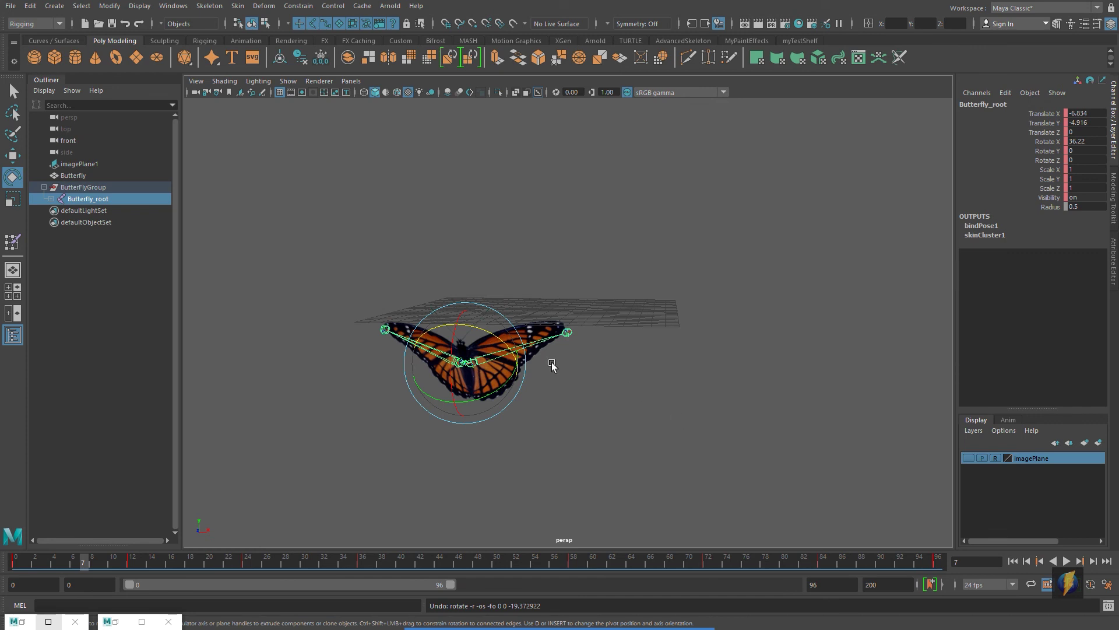
Step: Rotate Butterfly_root slightly at frame 7 and play back the animation in the perspective view
mouse_move(491, 334)
mouse_down()
mouse_move(479, 331)
mouse_move(509, 343)
mouse_up()
click(1066, 561)
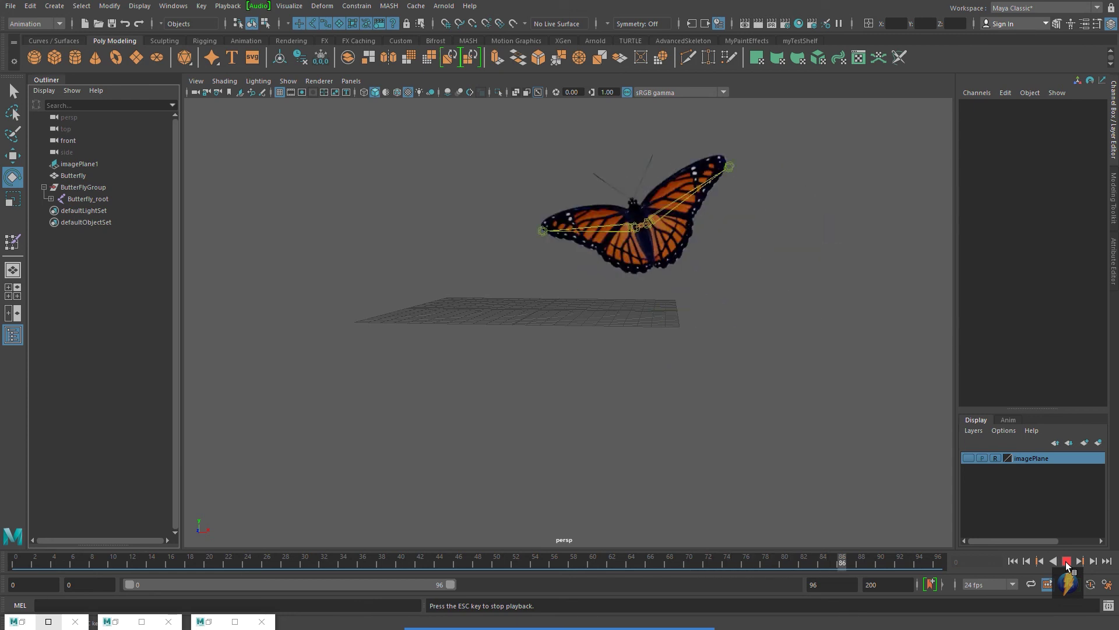